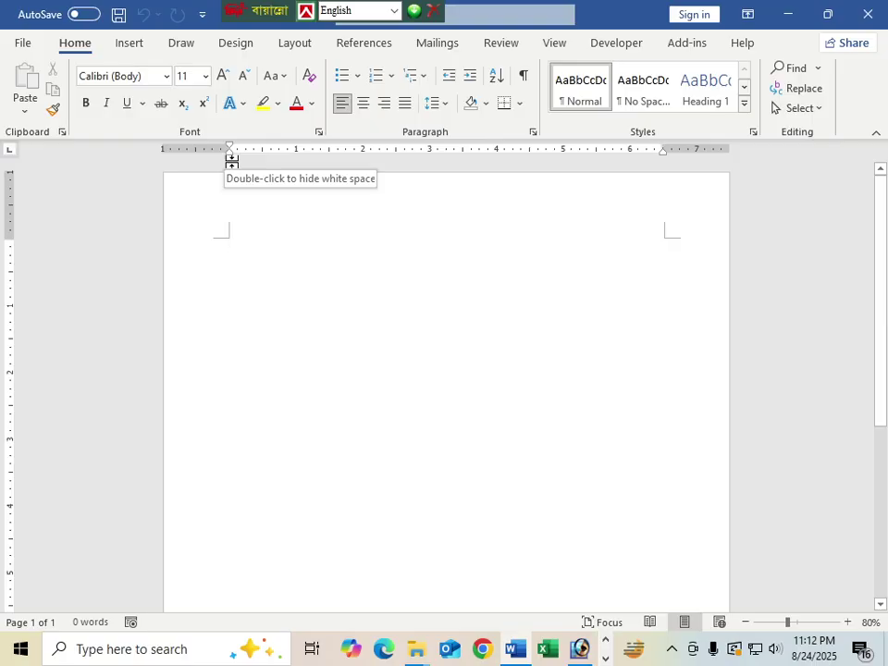
Step: Draw a rectangle down the left side of the page, stretched to the page bottom
scroll(302, 267, "down", 2)
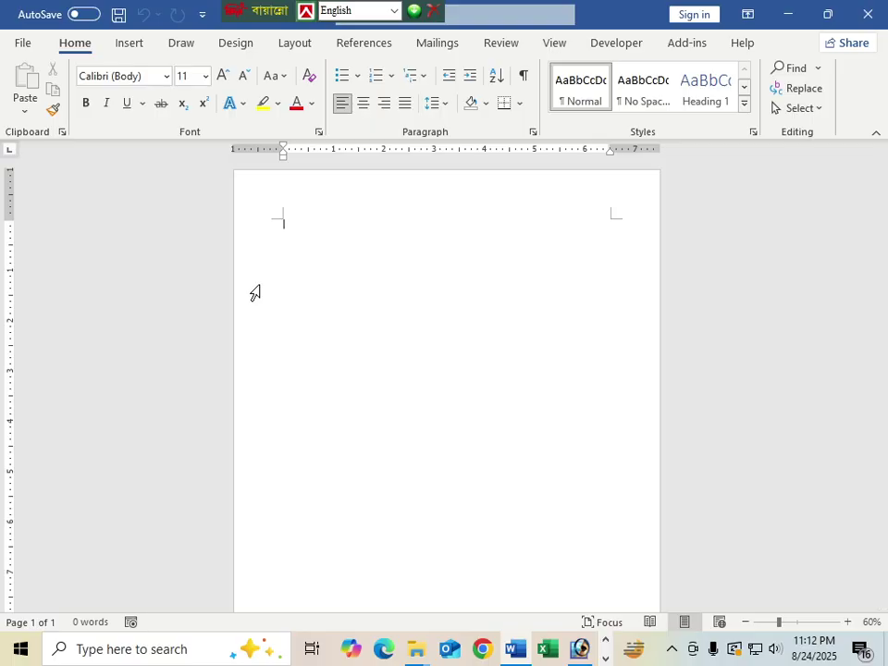
left_click(130, 44)
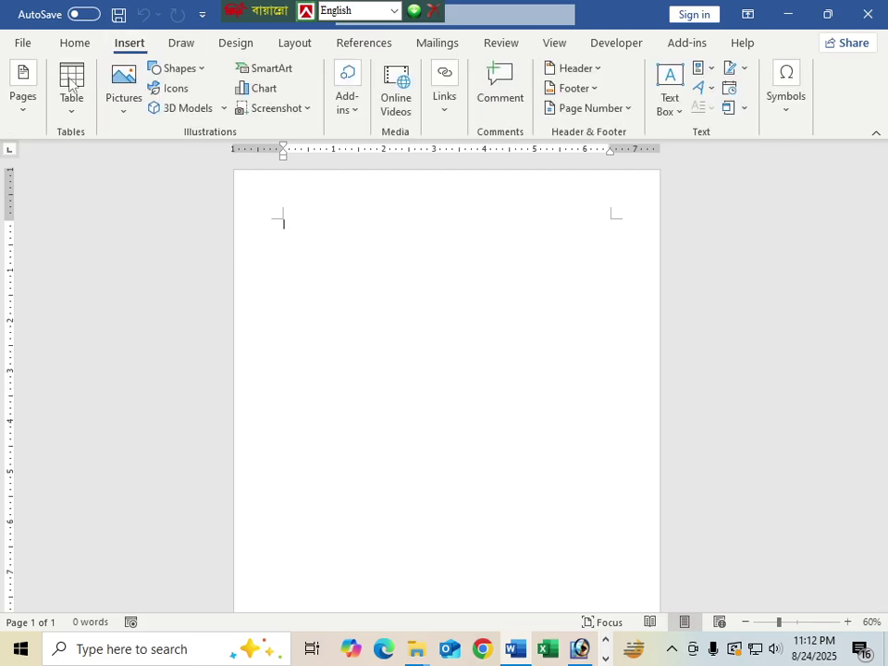
left_click(196, 67)
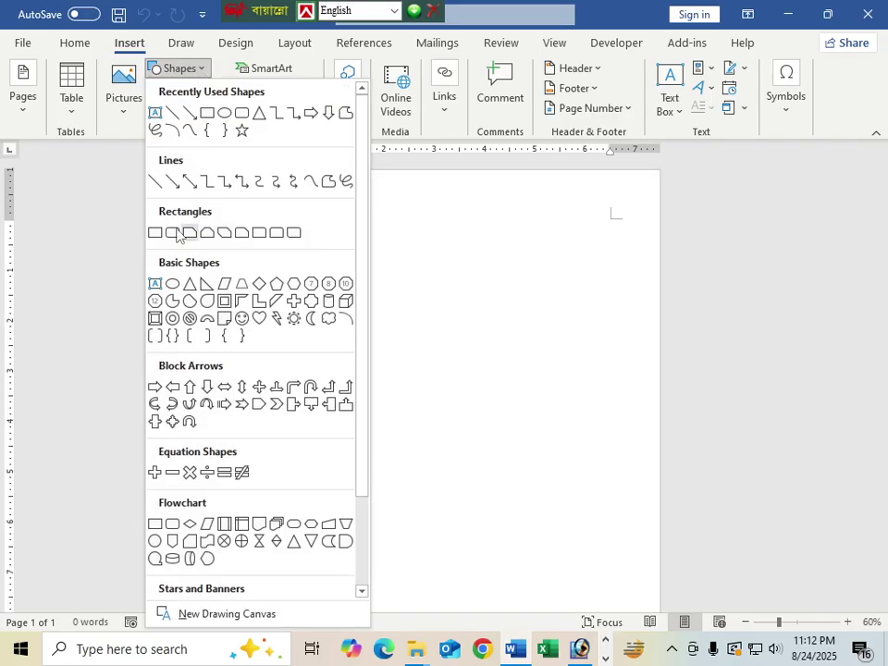
left_click(207, 112)
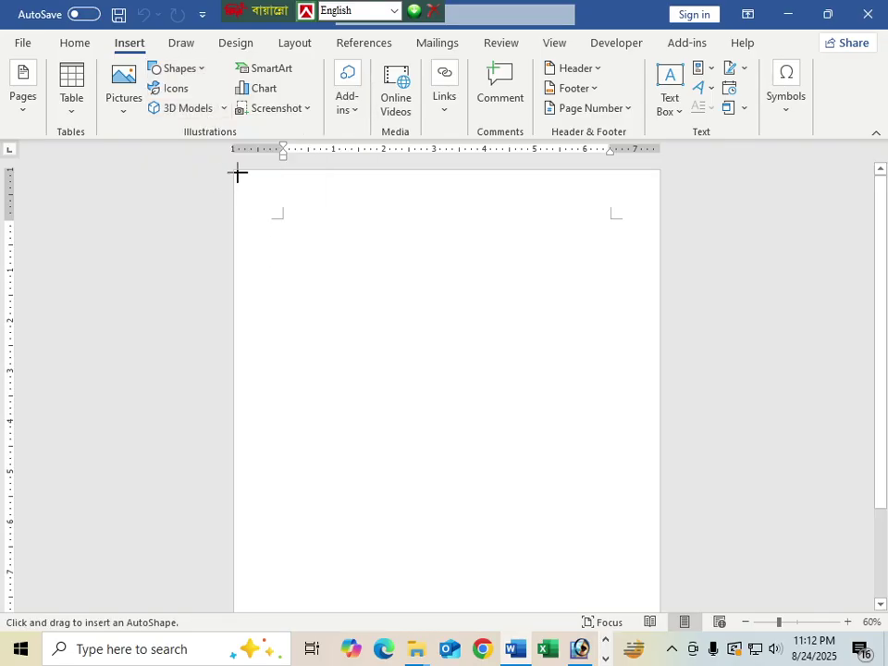
left_click_drag(236, 172, 392, 610)
scroll(341, 523, "down", 2)
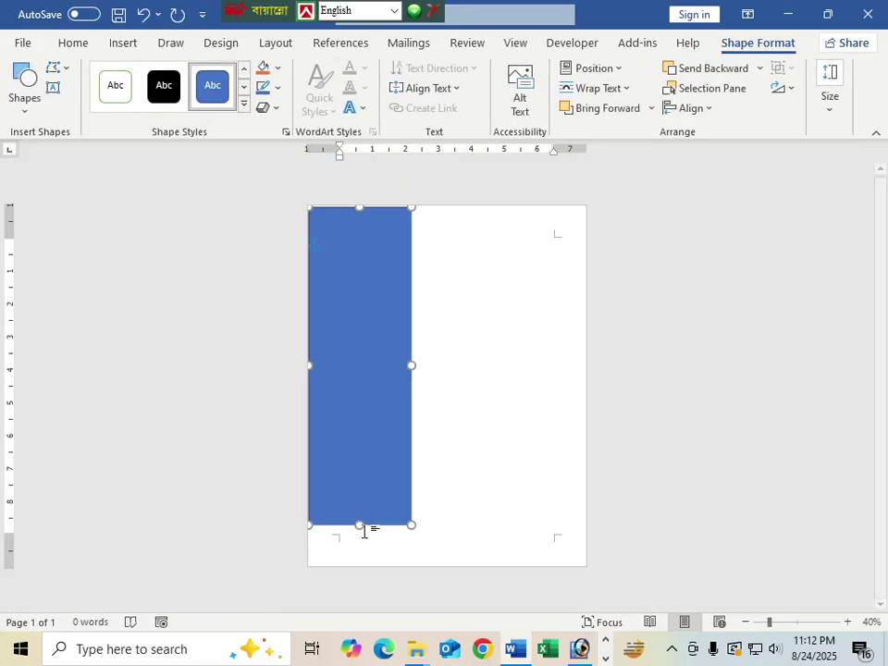
left_click_drag(362, 525, 357, 569)
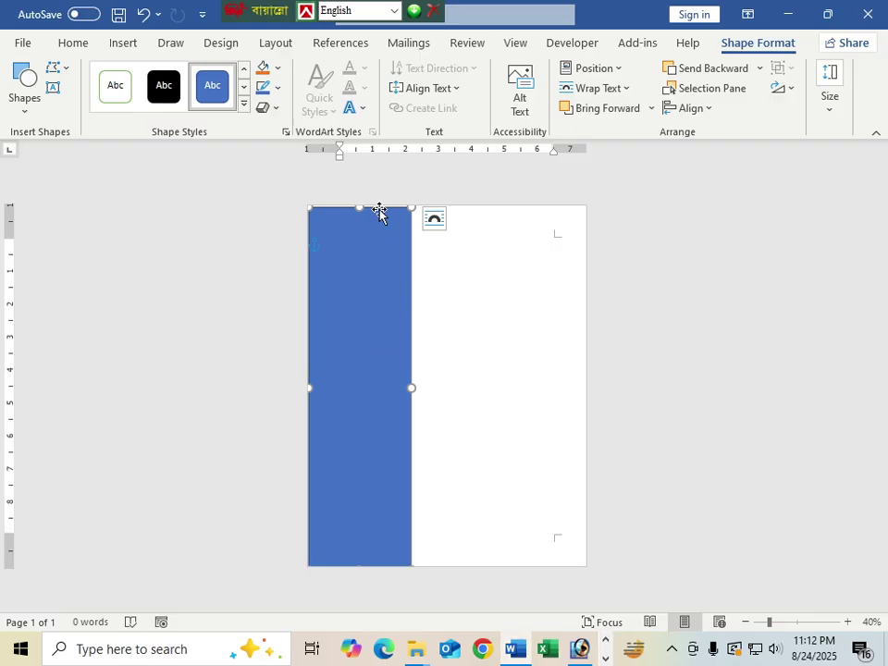
Step: Fill the rectangle black and remove its outline
left_click(276, 68)
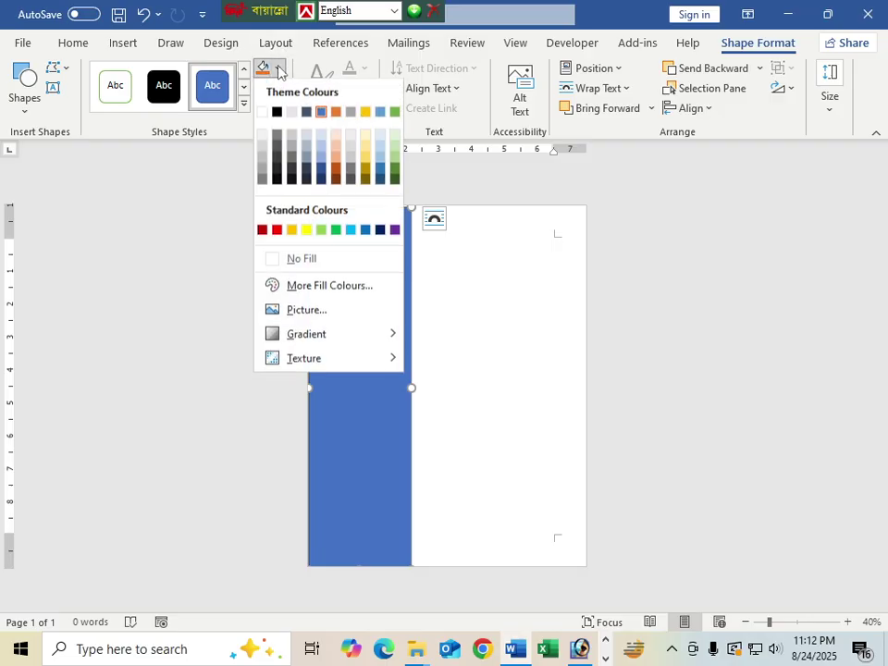
left_click(277, 112)
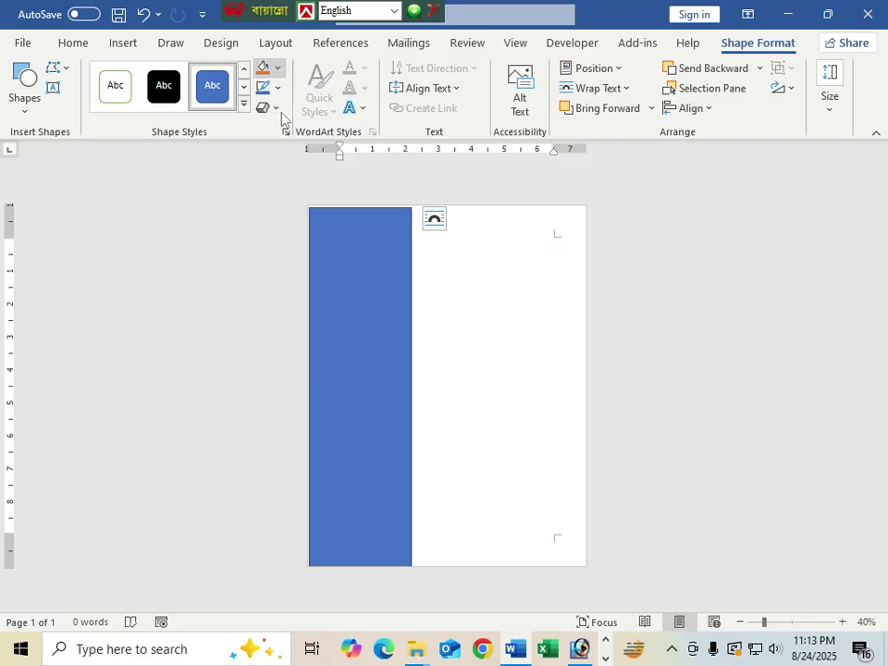
left_click(276, 88)
left_click(296, 281)
Step: Extend the black rectangle up to the page top and widen it slightly
left_click(503, 294)
left_click(392, 311)
scroll(397, 327, "up", 2)
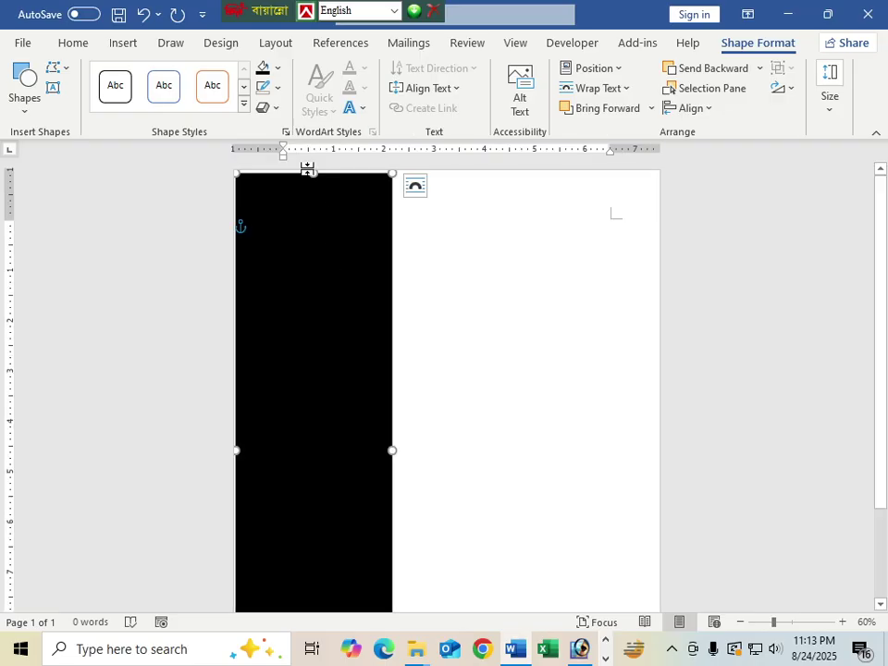
left_click_drag(314, 171, 314, 166)
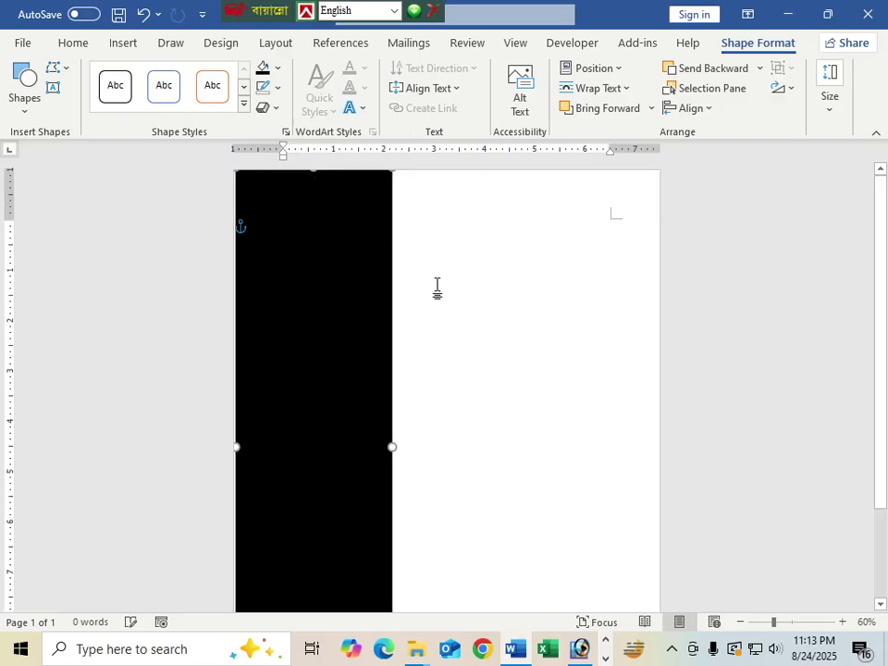
left_click(480, 285)
left_click(393, 414)
left_click_drag(392, 447, 414, 447)
left_click(418, 328)
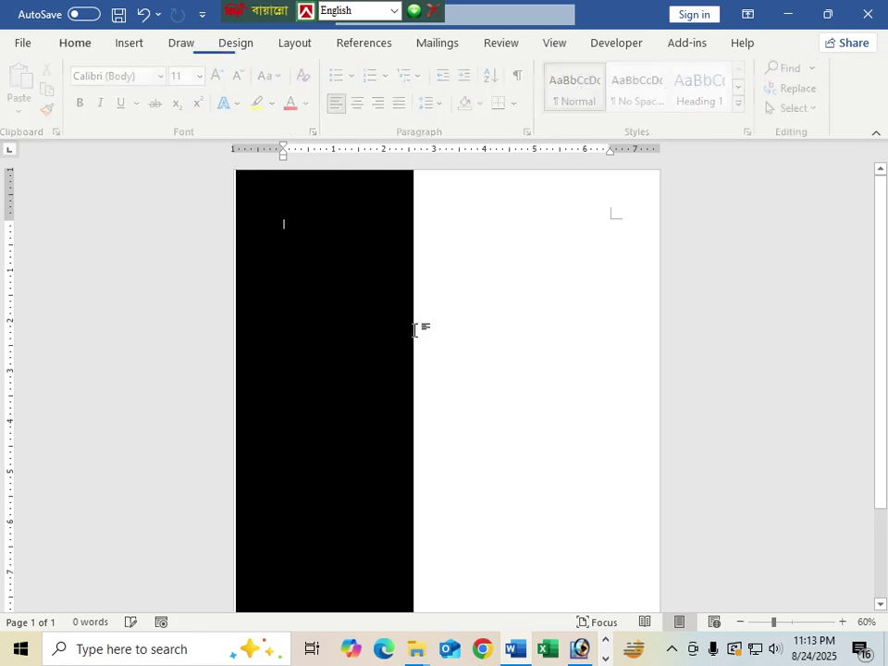
Step: Draw a second rectangle beside the black strip, filled orange with no outline
left_click(339, 265)
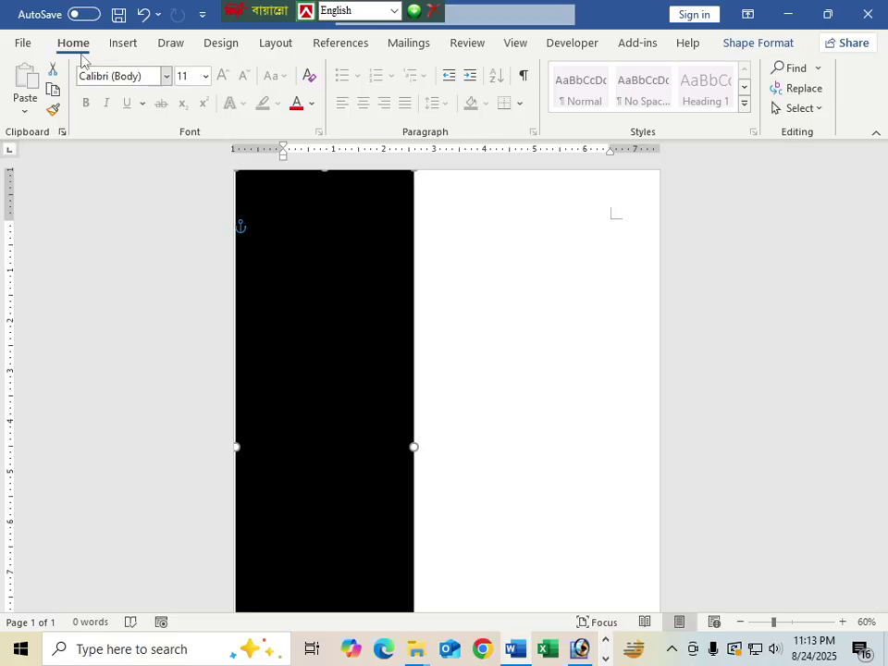
left_click(123, 44)
left_click(192, 69)
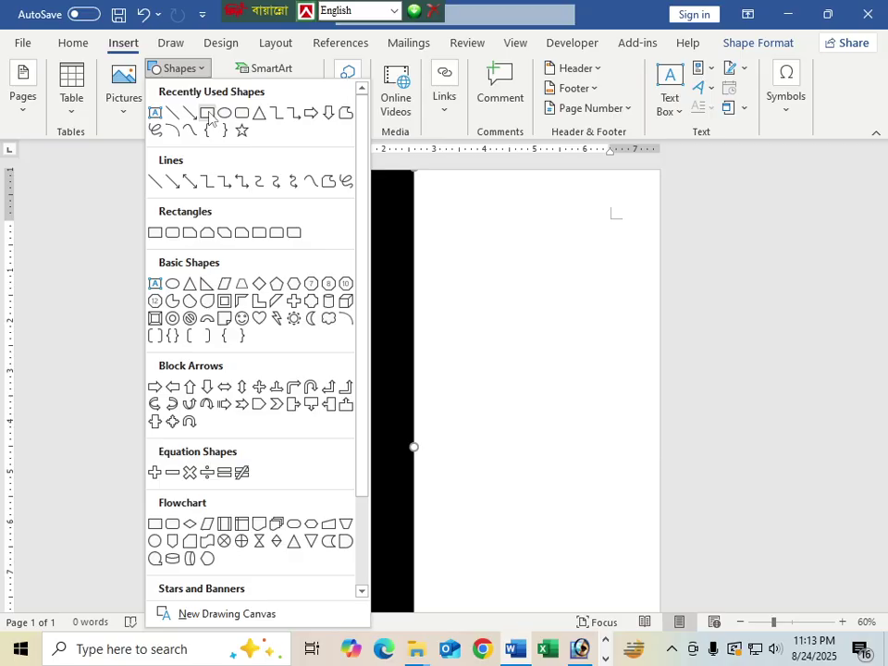
left_click(154, 232)
left_click_drag(451, 242, 497, 303)
left_click_drag(597, 362, 633, 386)
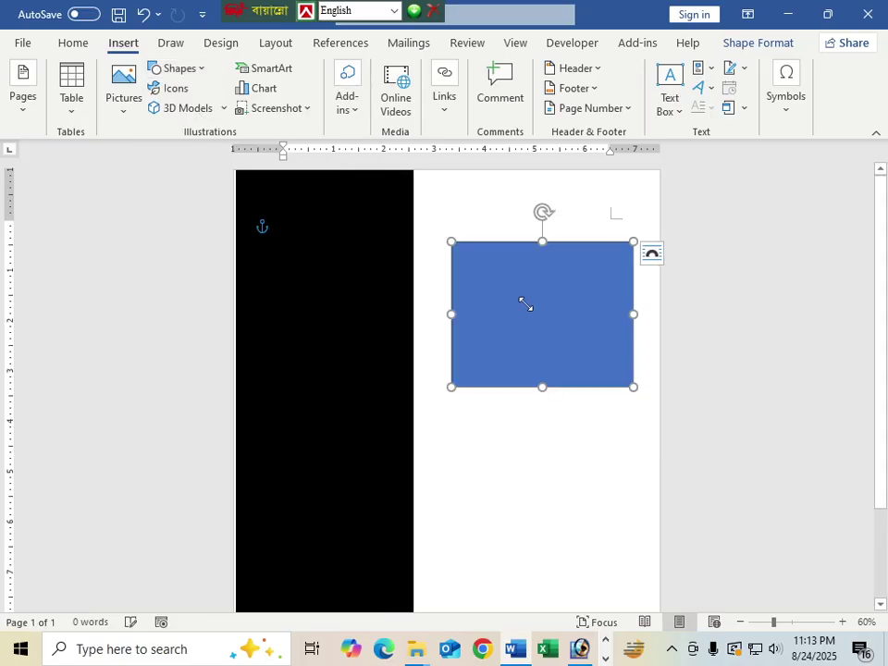
left_click(278, 69)
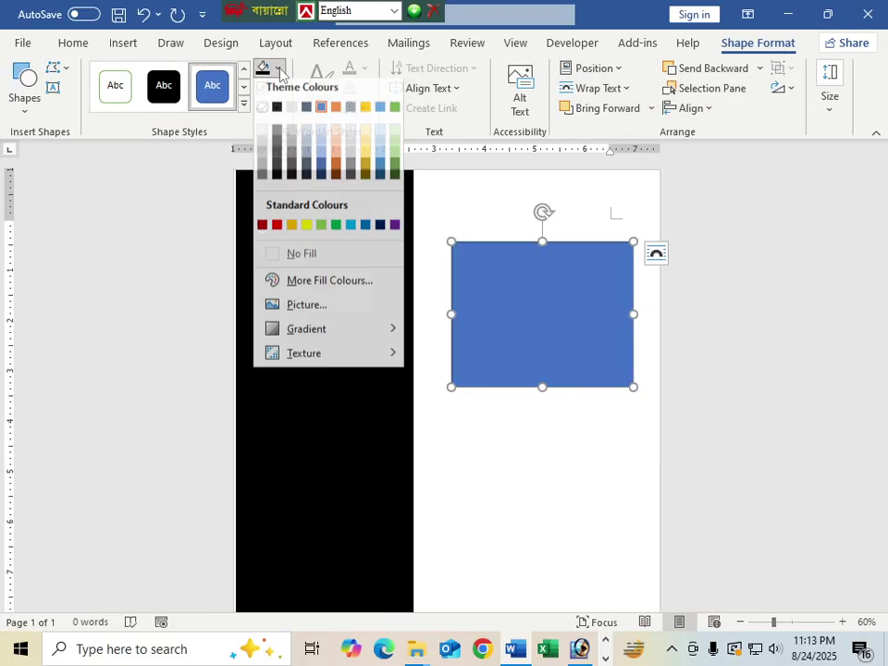
left_click(336, 112)
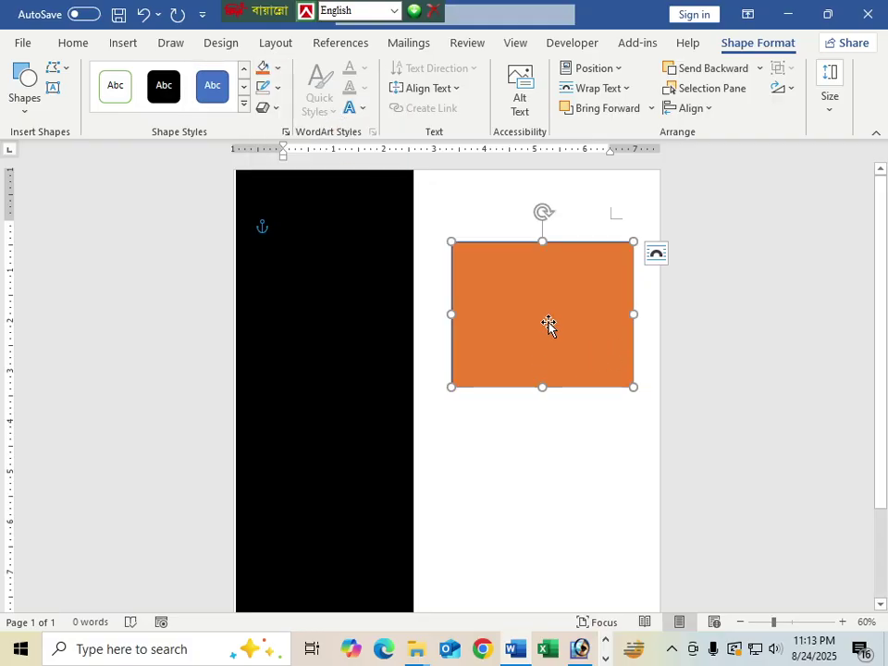
left_click(288, 89)
left_click(305, 284)
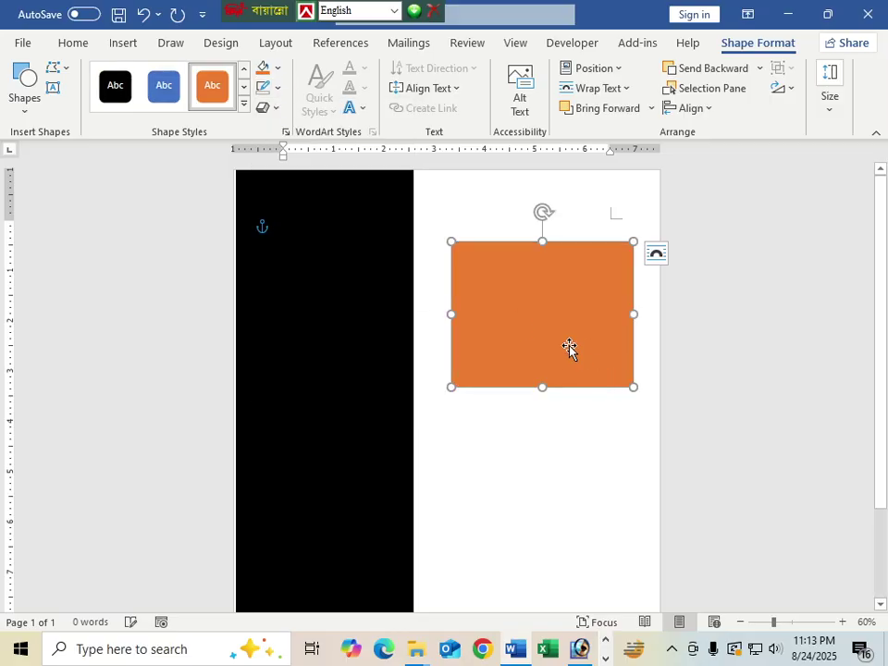
Step: Edit the orange rectangle's points into a triangle and move it onto the strip's top
right_click(514, 298)
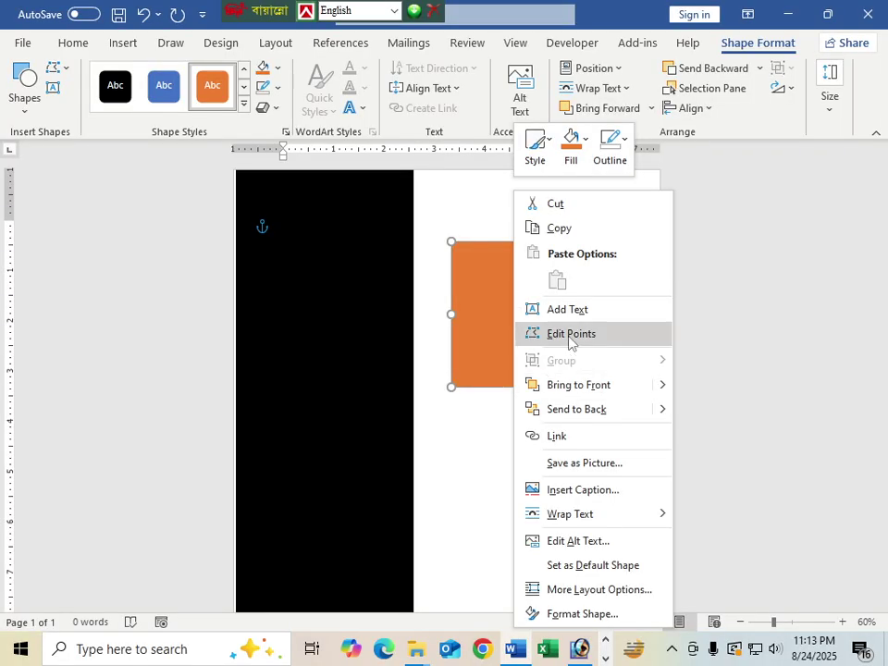
left_click(518, 334)
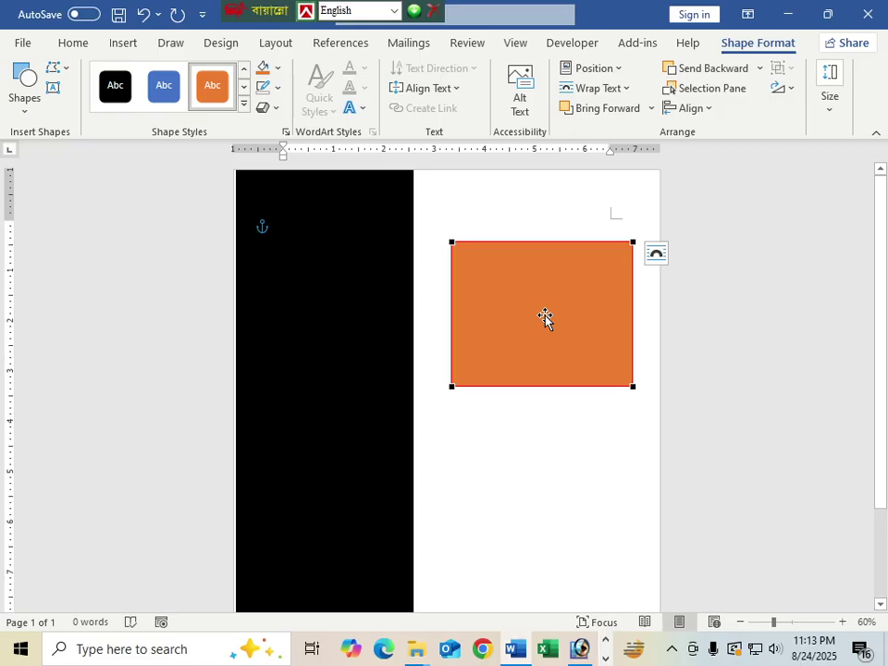
left_click_drag(634, 385, 334, 219)
left_click(599, 343)
left_click(535, 301)
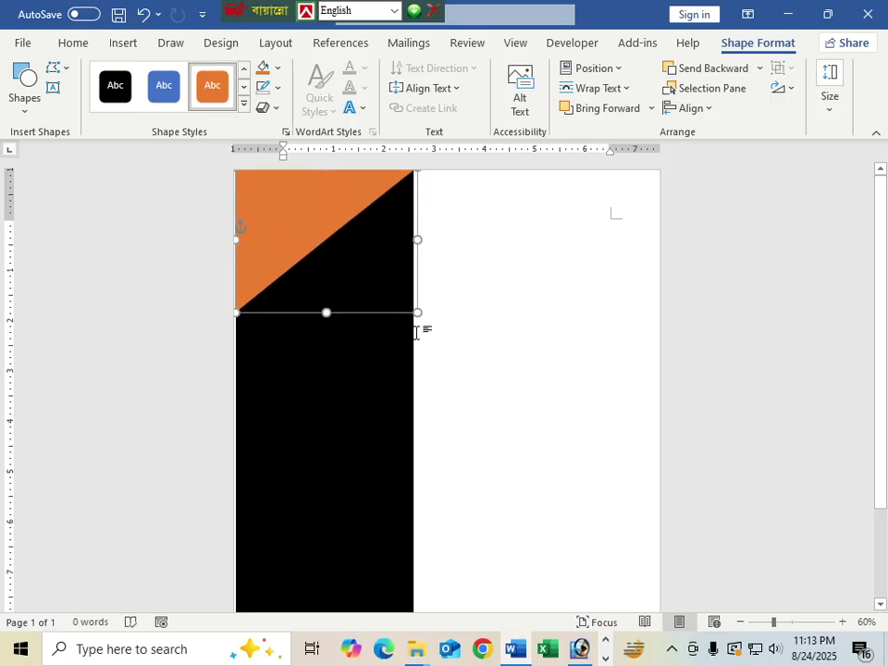
Step: Undo small size changes so the orange triangle lines up with the black strip
left_click(525, 366)
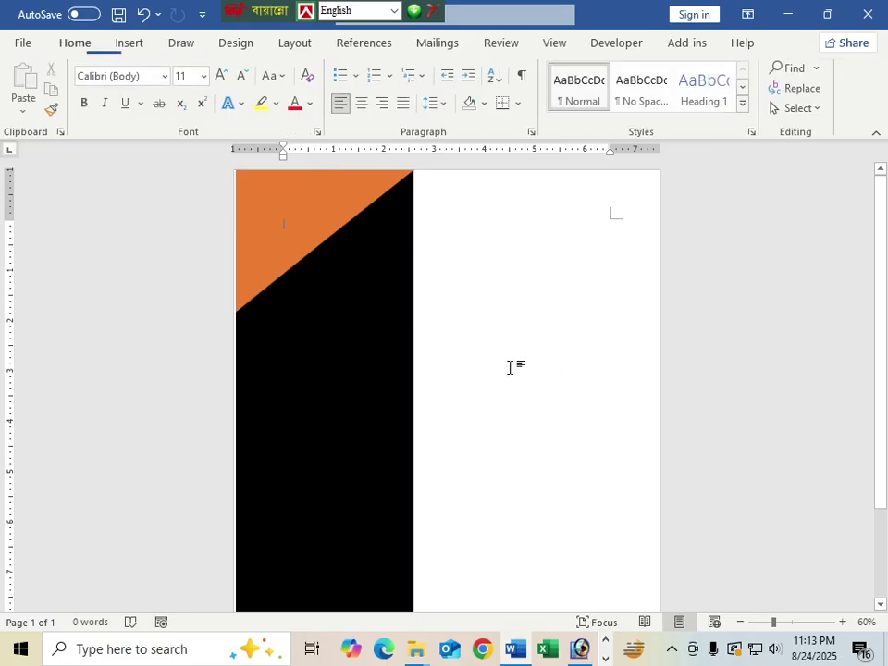
left_click(316, 219)
left_click(245, 392)
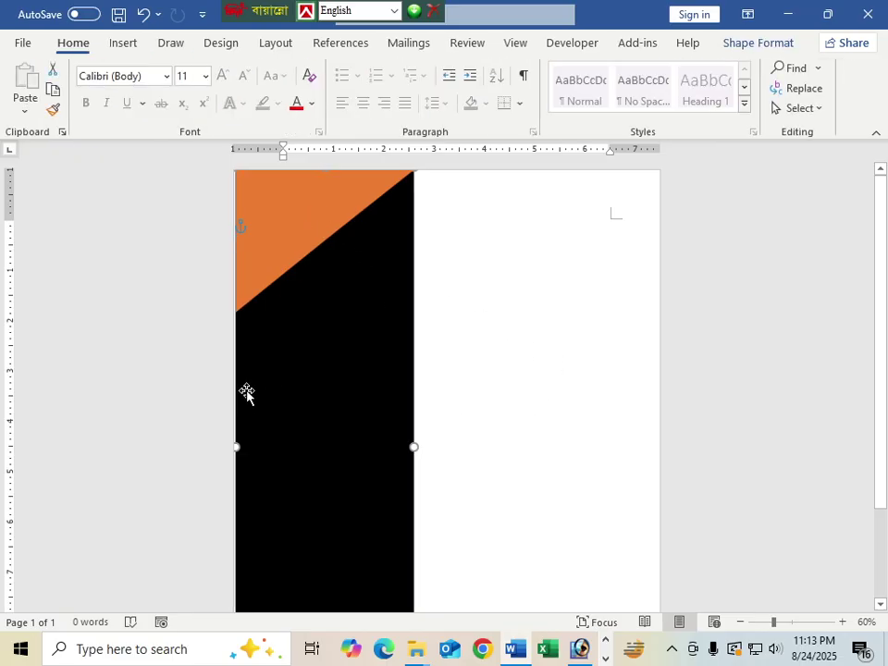
key("ctrl+z")
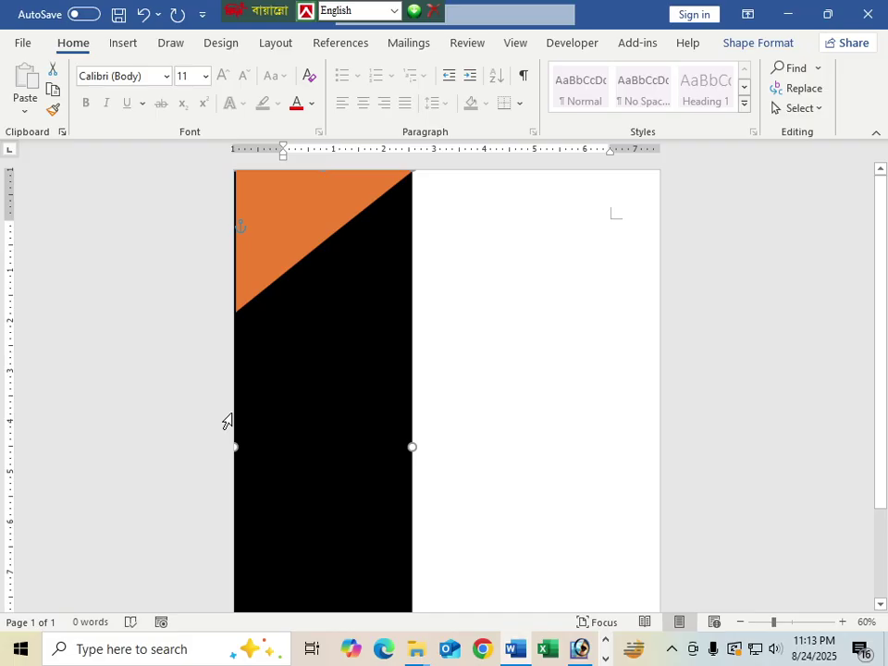
left_click(260, 263)
key("ctrl+z")
left_click(471, 348)
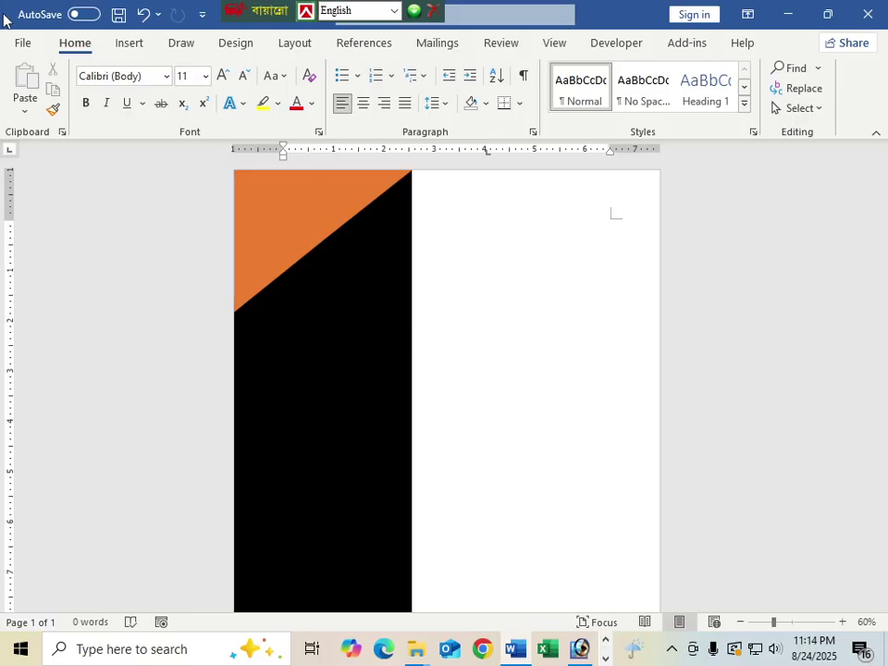
Step: Insert photo '3' from the Desktop showing all file types, then delete it
left_click(128, 43)
left_click(125, 85)
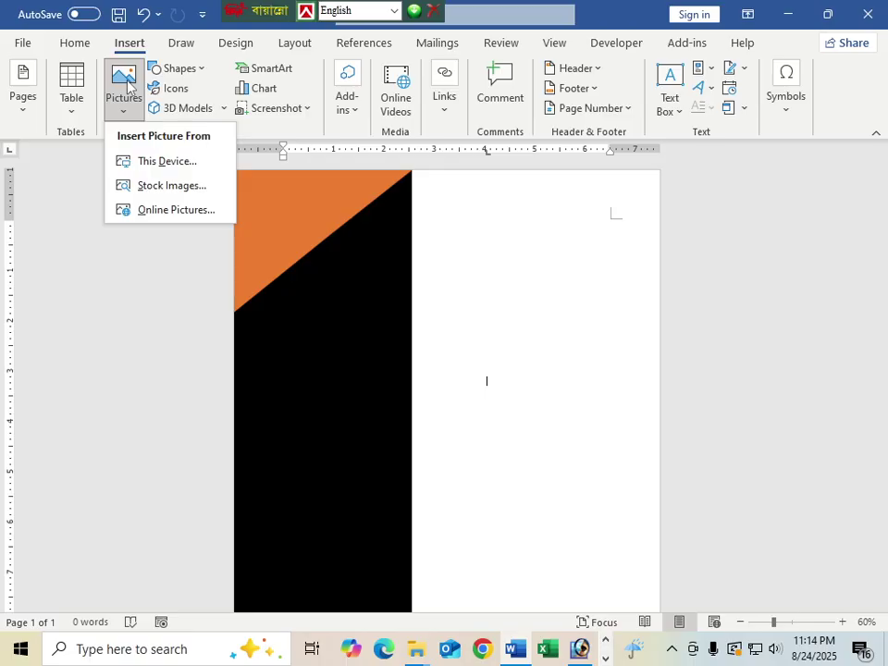
left_click(163, 157)
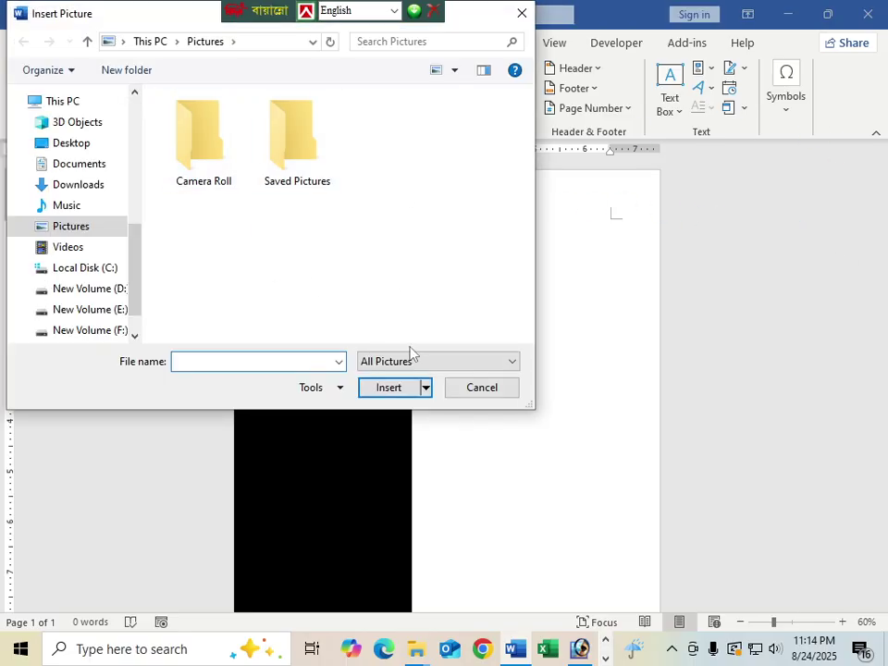
left_click(411, 360)
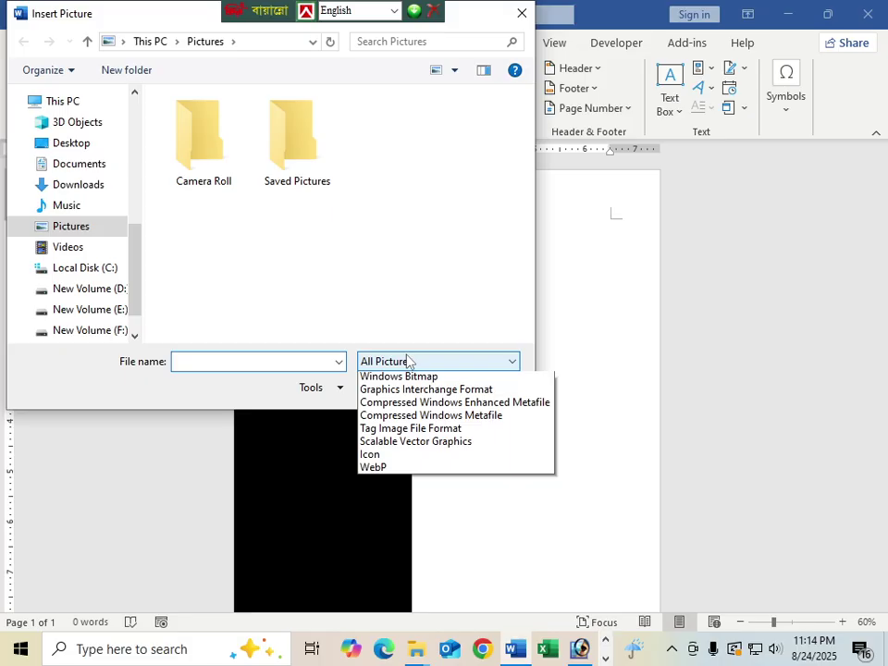
left_click(384, 375)
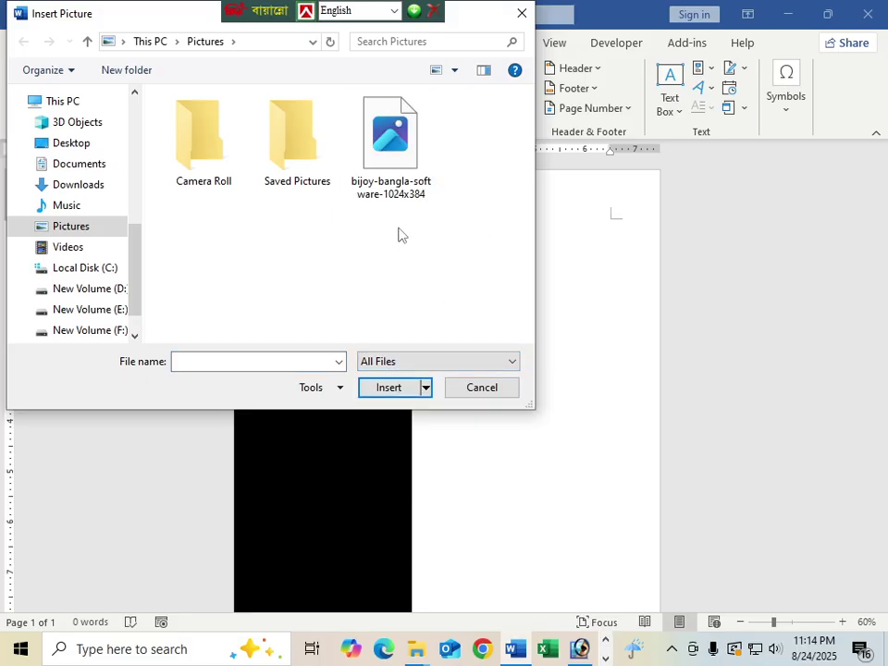
left_click(61, 144)
left_click(460, 295)
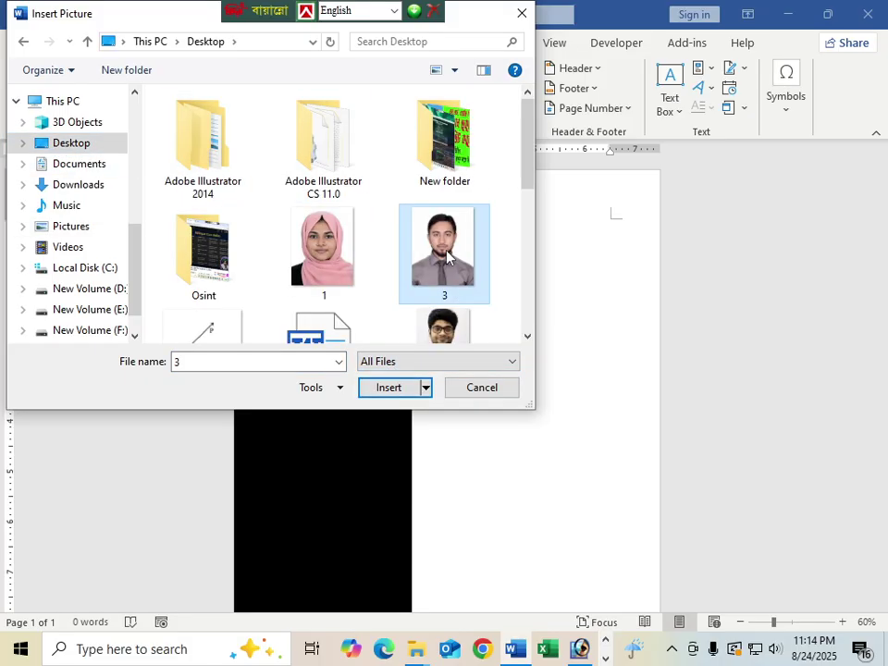
left_click(370, 387)
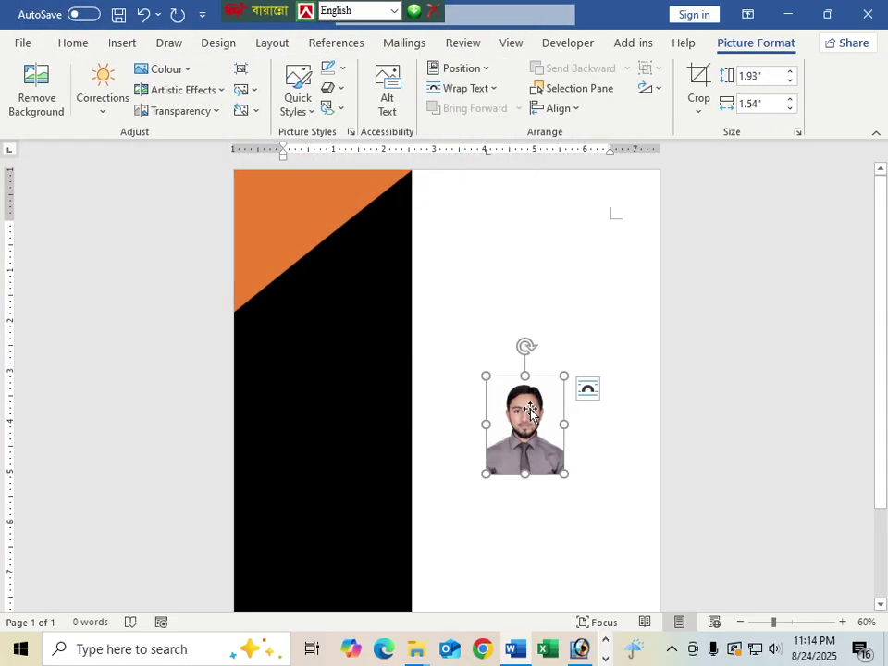
key("Delete")
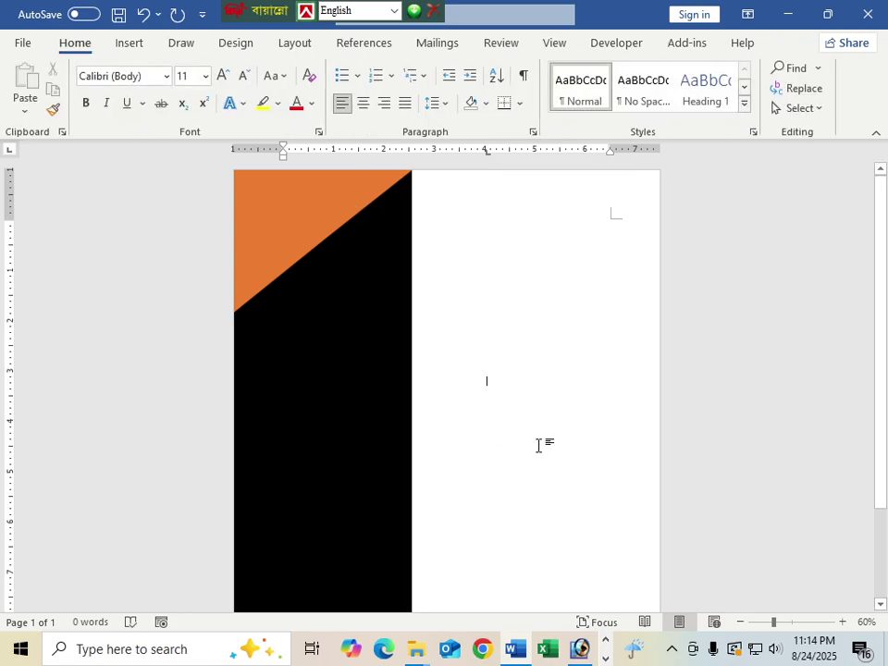
Step: Reinsert profile photo '3' from this device at the blank page position
double_click(502, 387)
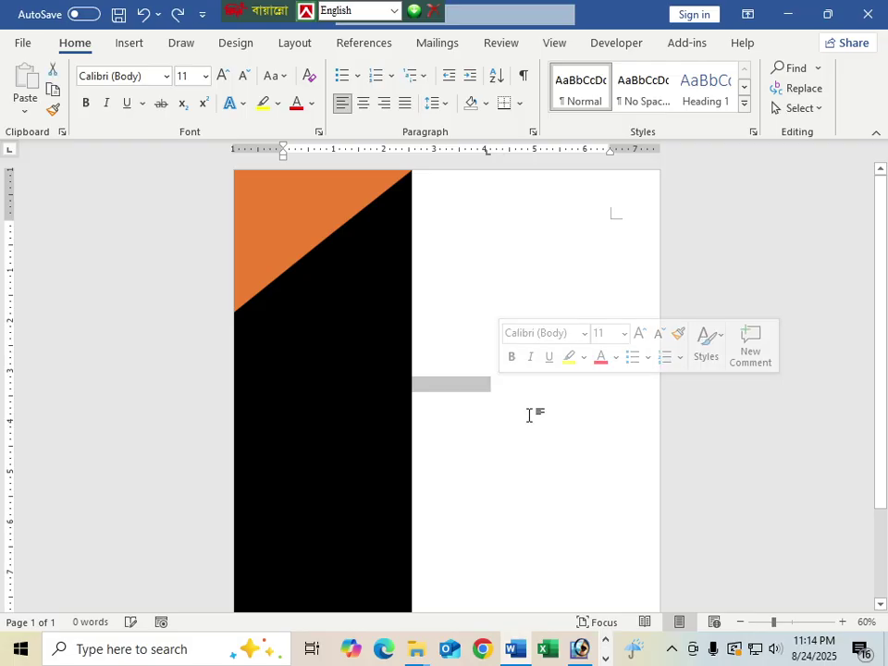
left_click(507, 406)
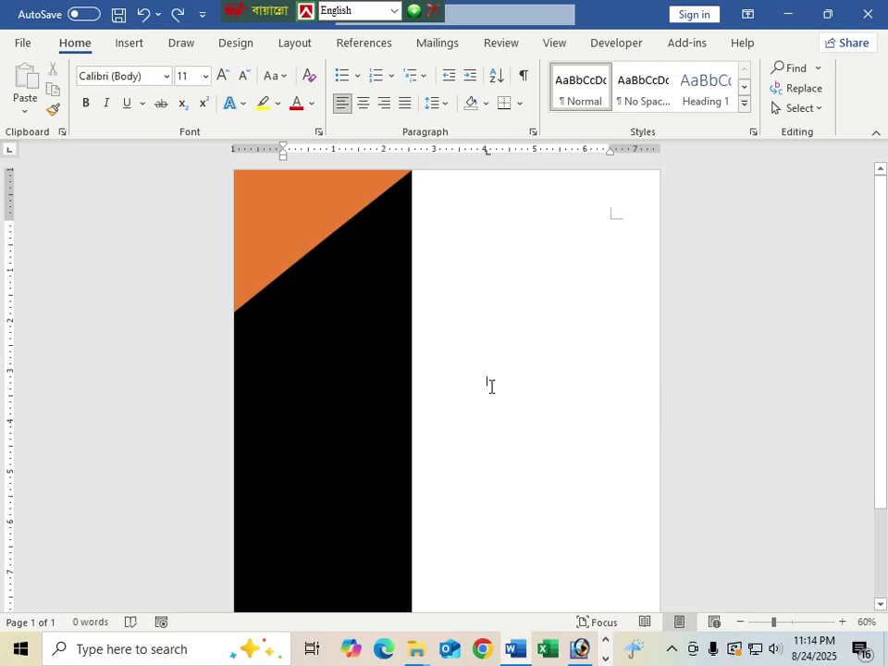
left_click(128, 43)
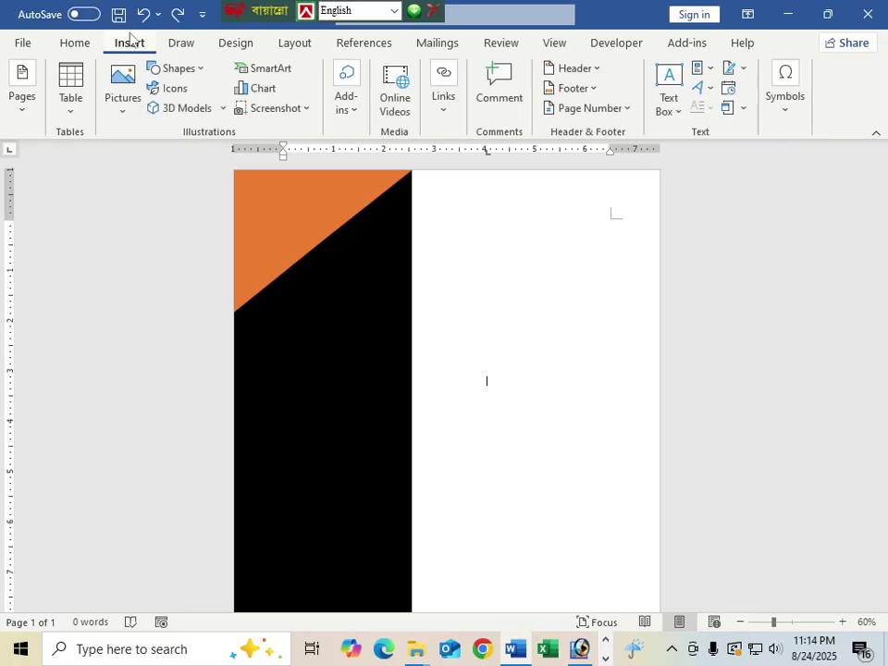
left_click(124, 114)
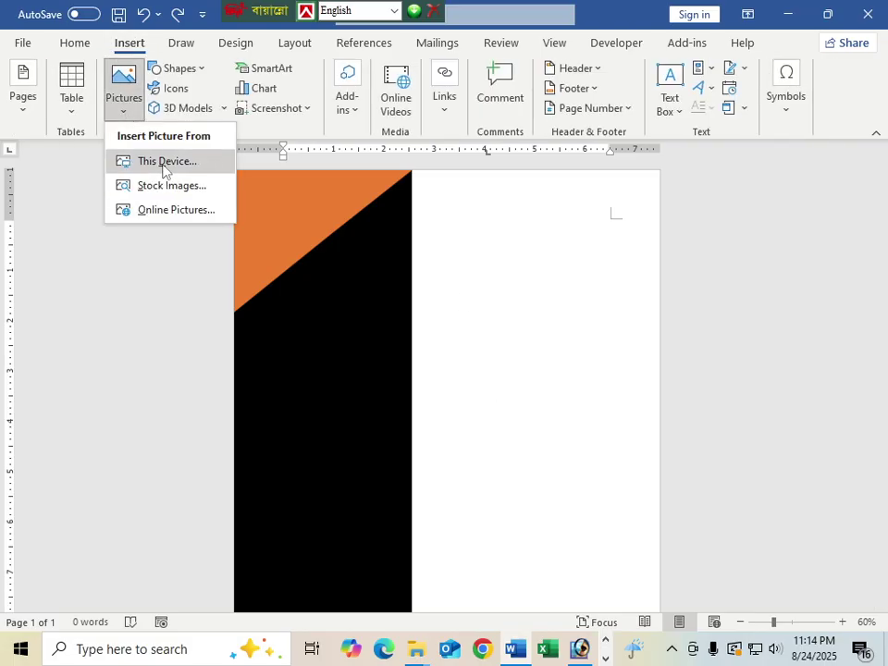
left_click(167, 164)
left_click(441, 268)
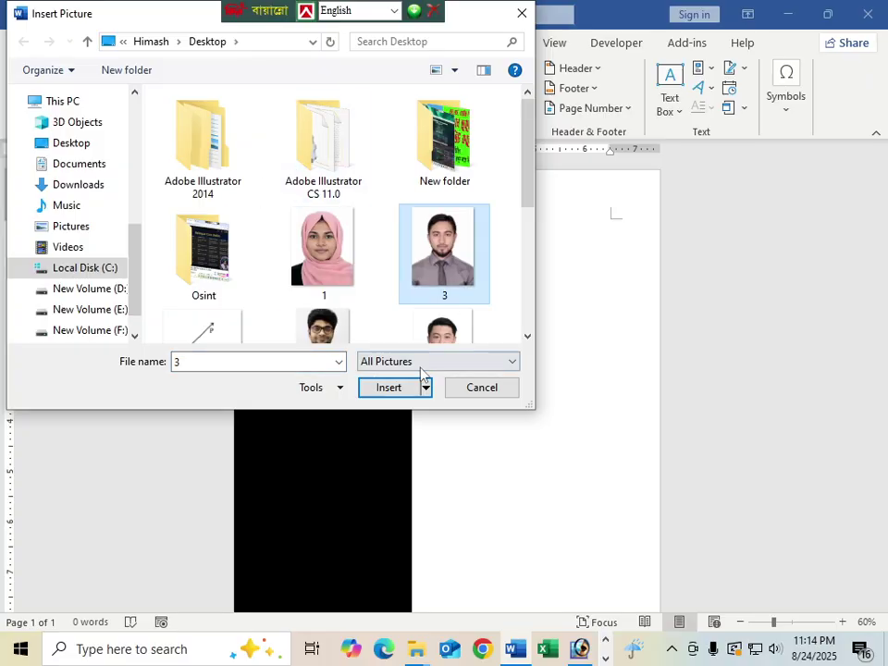
left_click(397, 387)
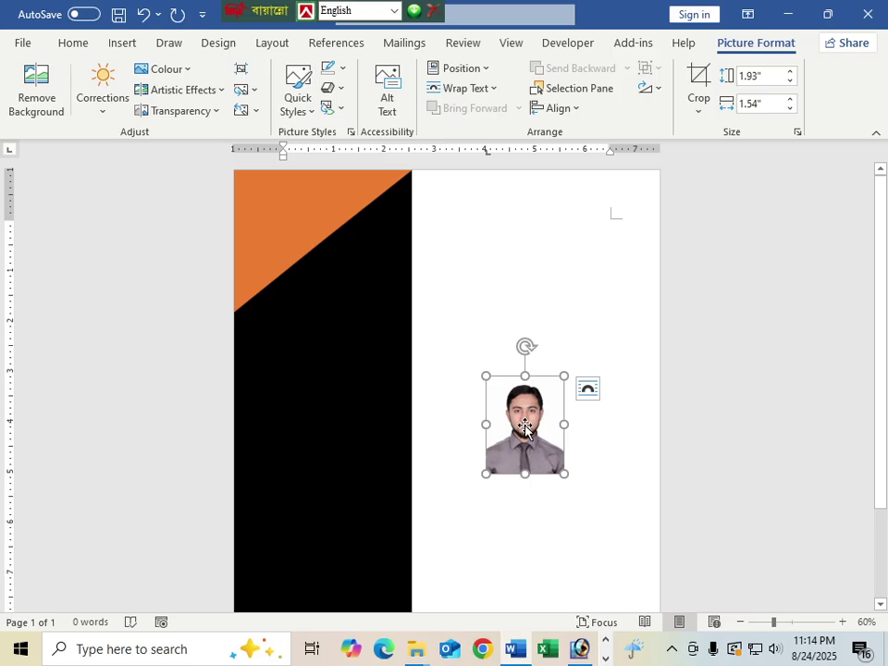
Step: Set the photo's layout to In Front of Text
mouse_move(523, 427)
left_mouse_down()
mouse_move(477, 421)
mouse_move(531, 402)
mouse_move(529, 430)
left_mouse_up()
left_click(609, 525)
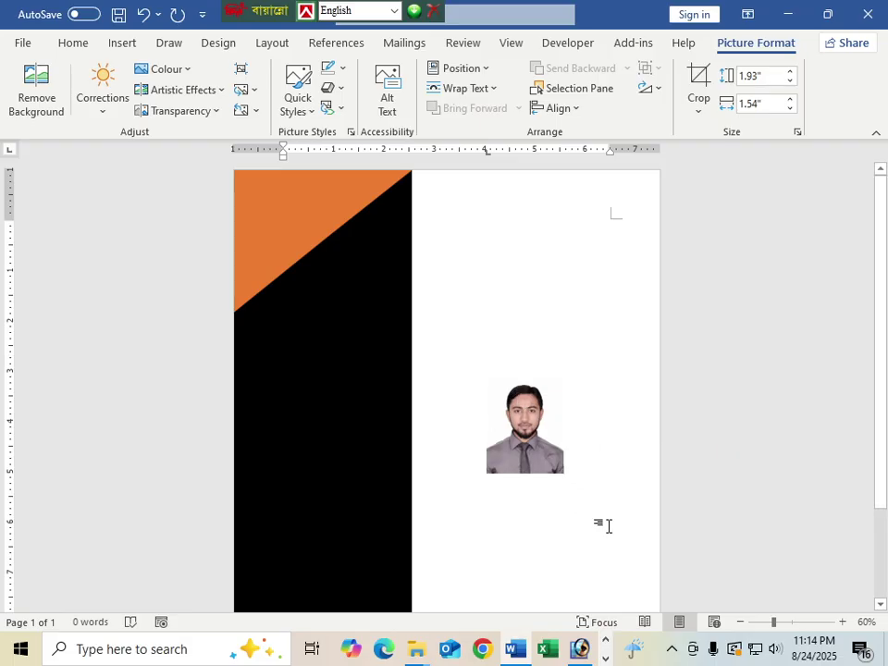
left_click(541, 430)
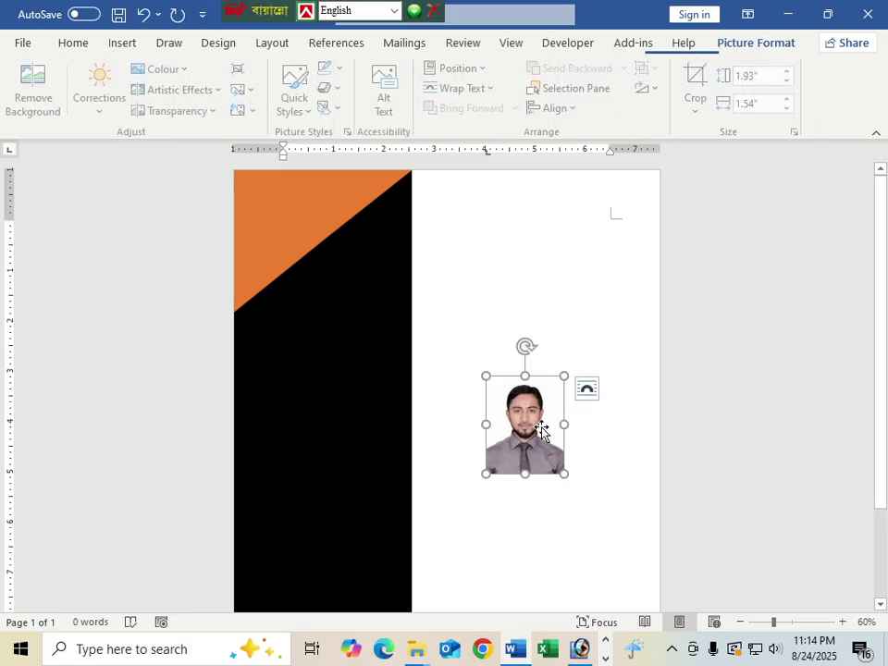
left_click(591, 391)
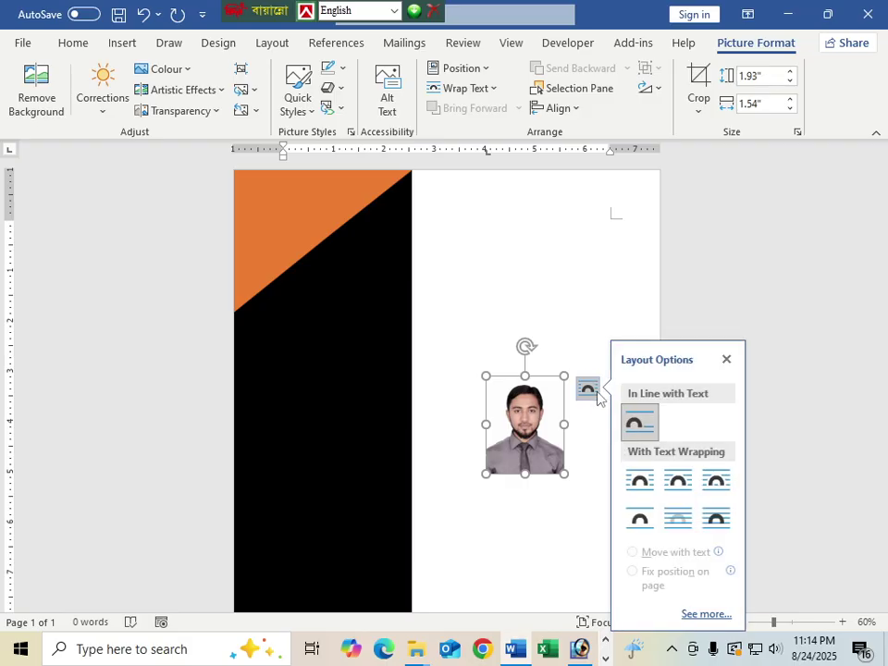
left_click(714, 516)
Step: Undo a stray photo move and reapply In Front of Text wrapping via the right-click menu
left_click_drag(513, 421, 506, 384)
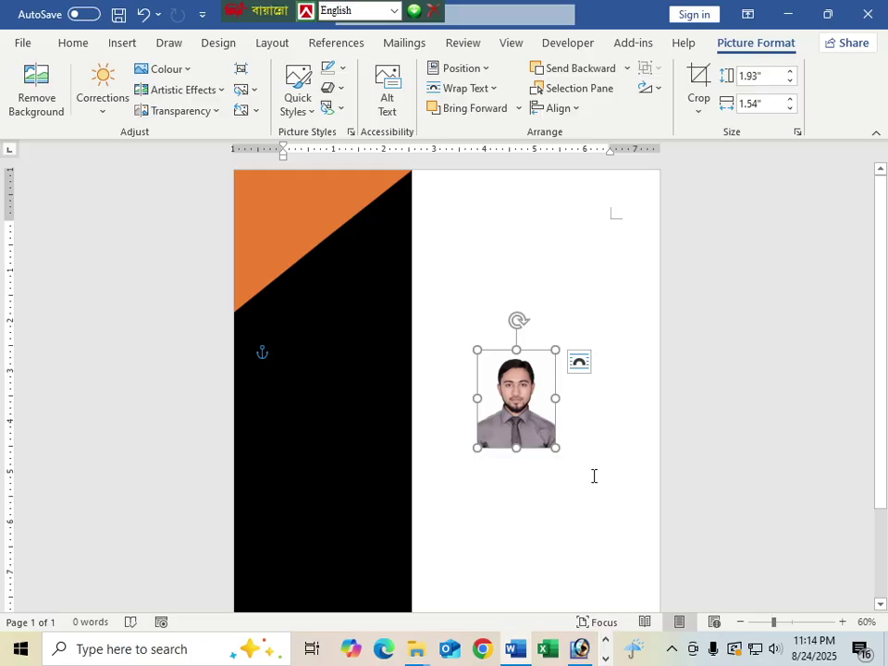
key("ctrl+z")
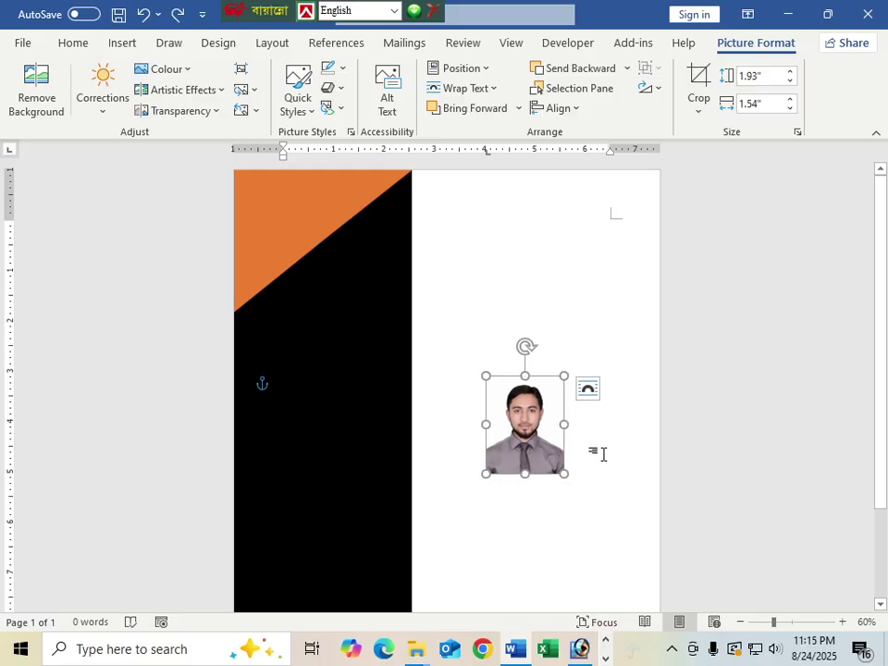
left_click(601, 453)
left_click(524, 431)
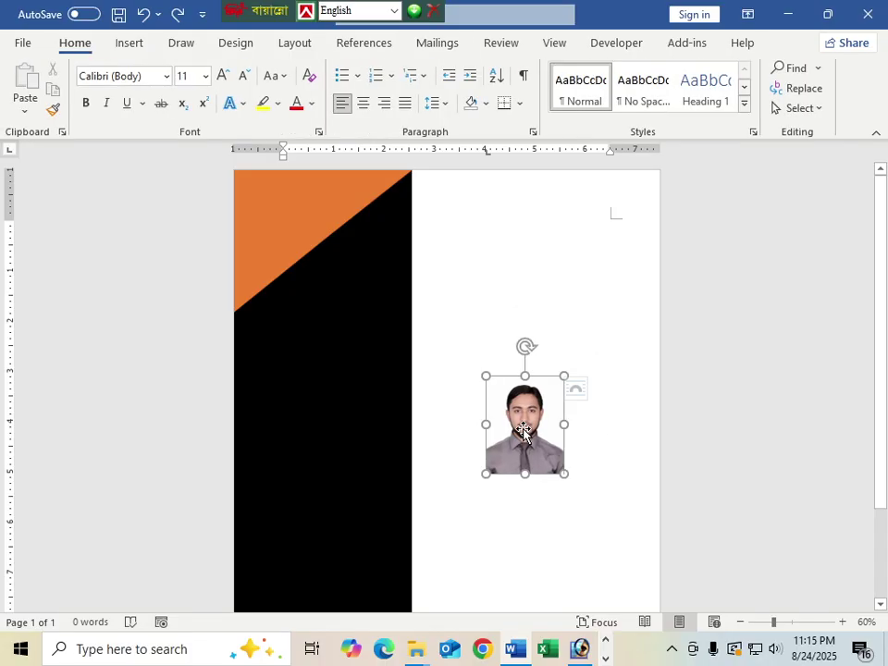
right_click(530, 412)
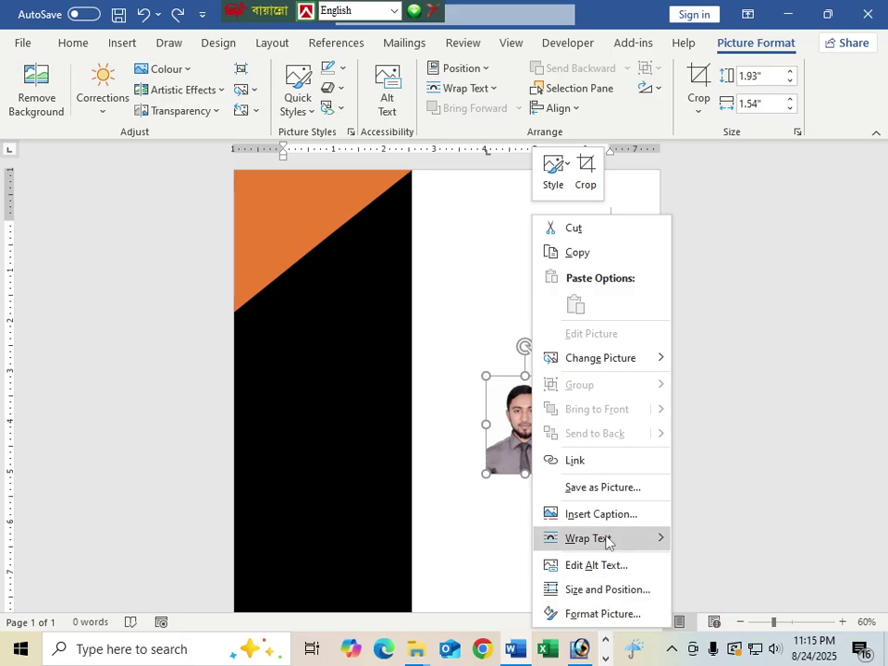
mouse_move(621, 543)
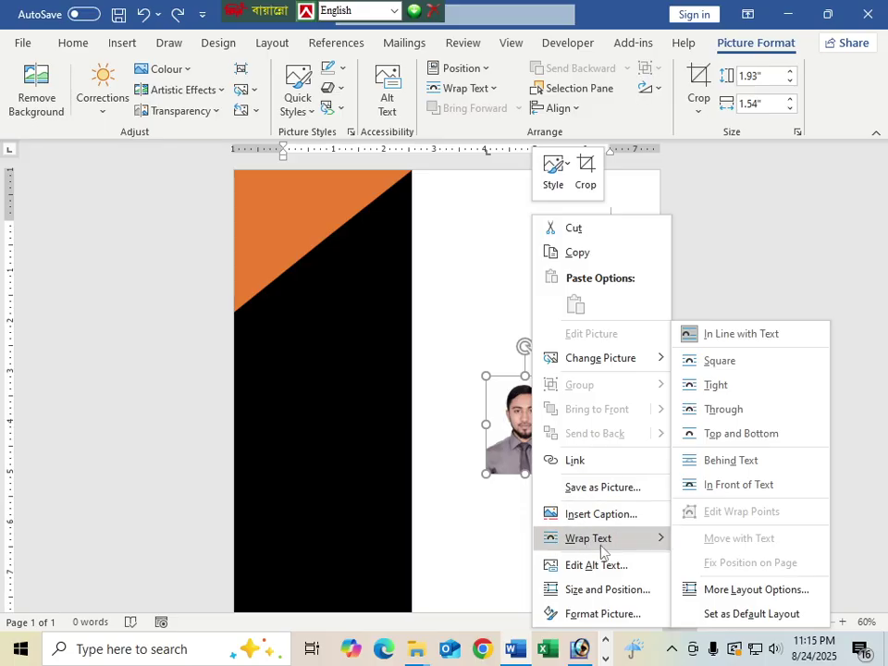
left_click(761, 488)
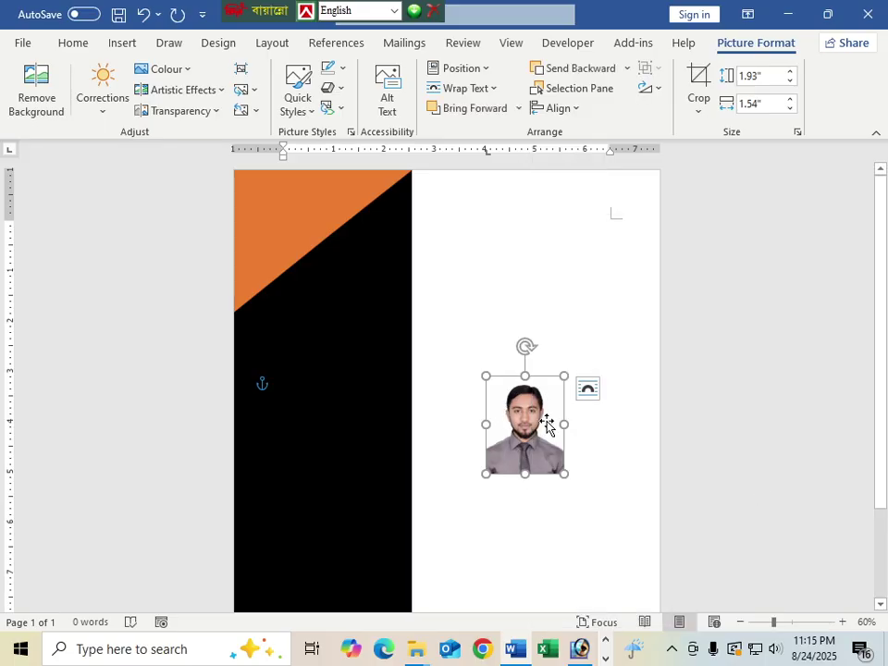
Step: Drag the photo up and left onto the orange triangle at the sidebar's top
left_click_drag(536, 420, 331, 278)
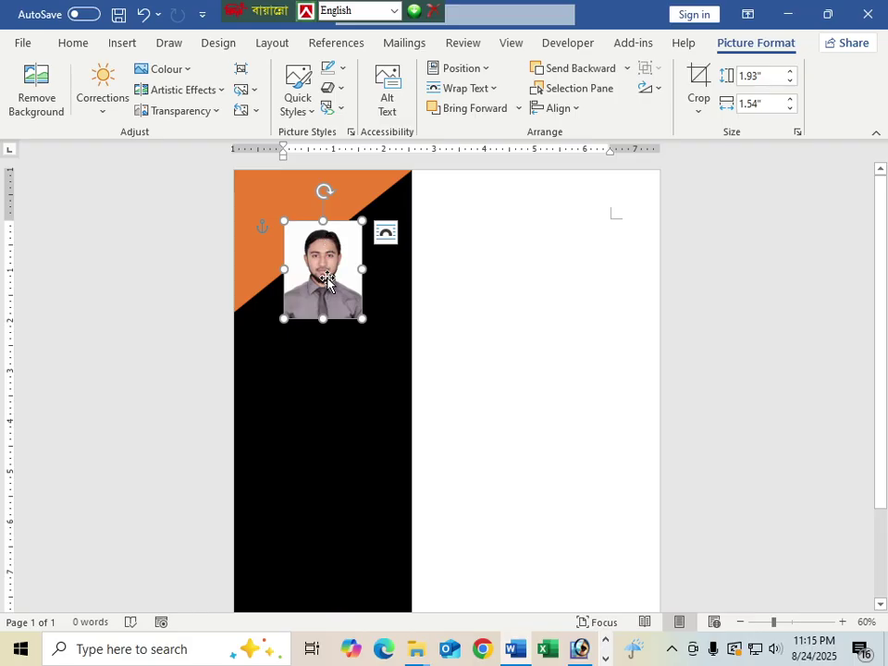
left_click_drag(323, 260, 309, 242)
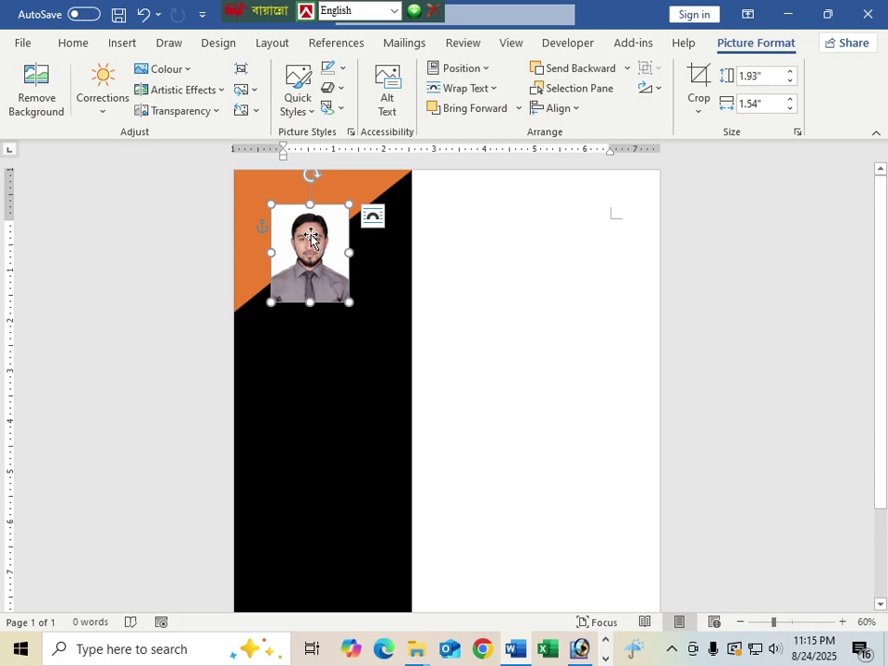
left_click(555, 323)
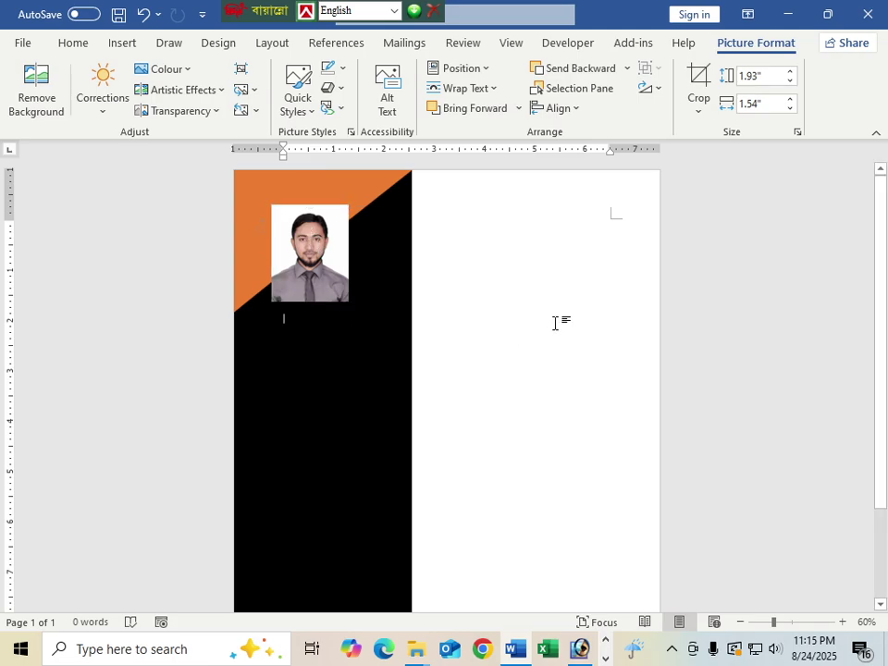
left_click(319, 255)
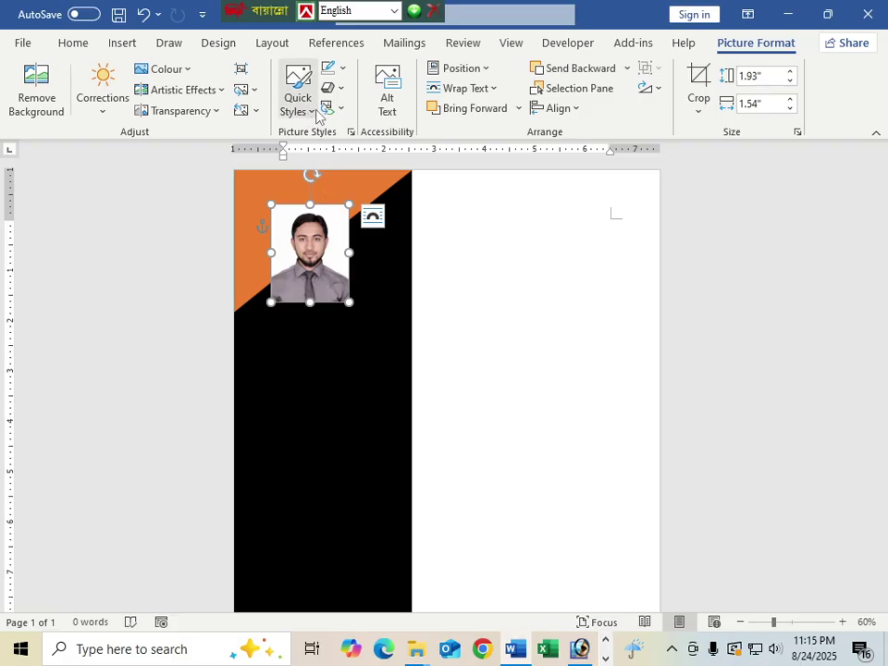
Step: Apply the oval picture style to the photo and give it a dark blue border
left_click(316, 113)
left_click(497, 196)
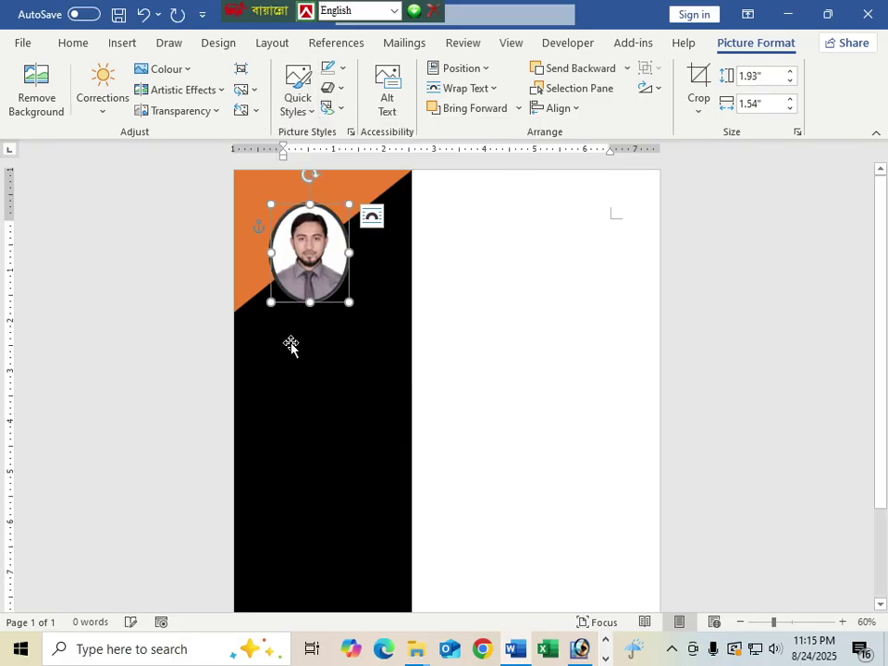
left_click_drag(336, 284, 345, 284)
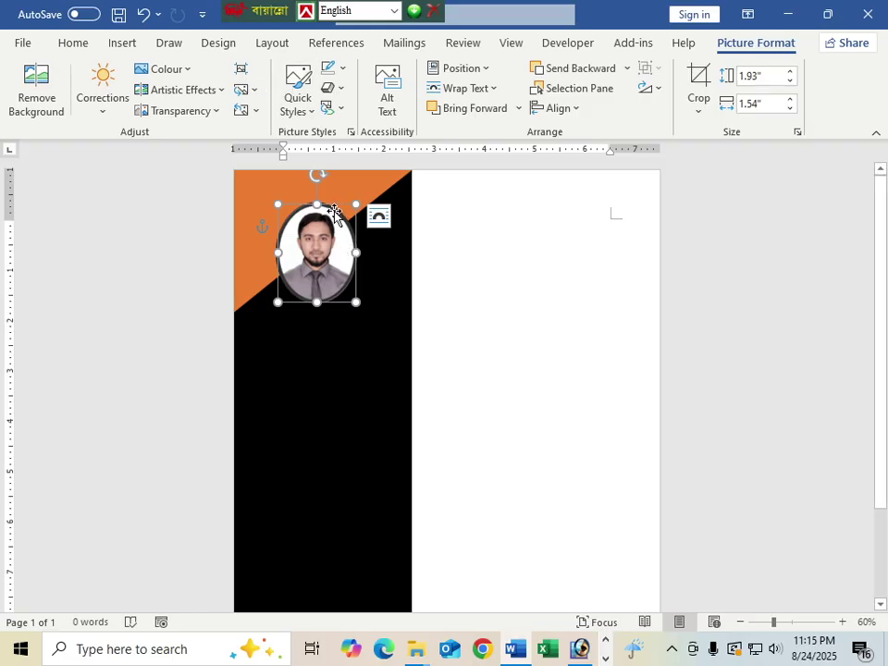
left_click(342, 70)
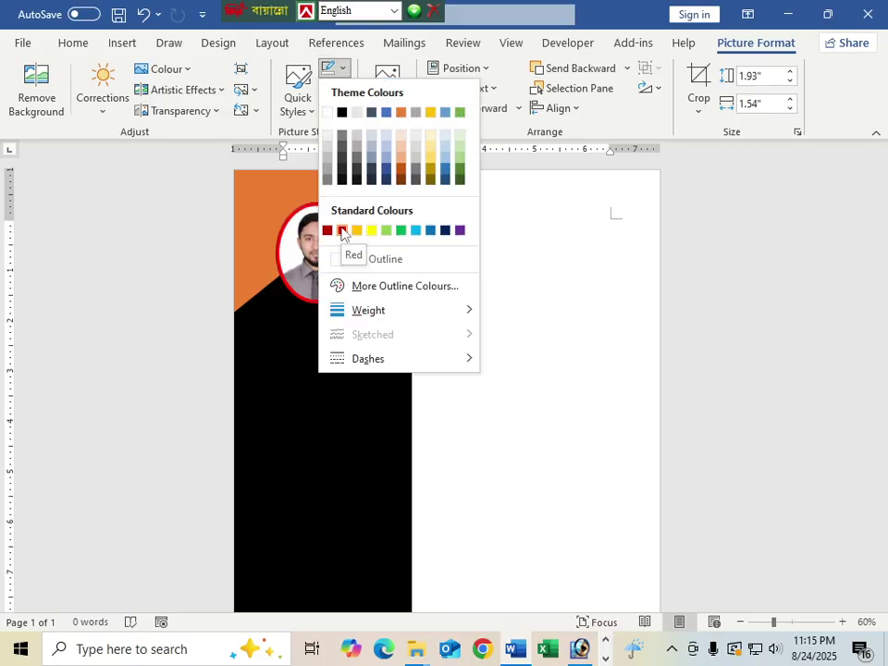
left_click(447, 231)
left_click(503, 343)
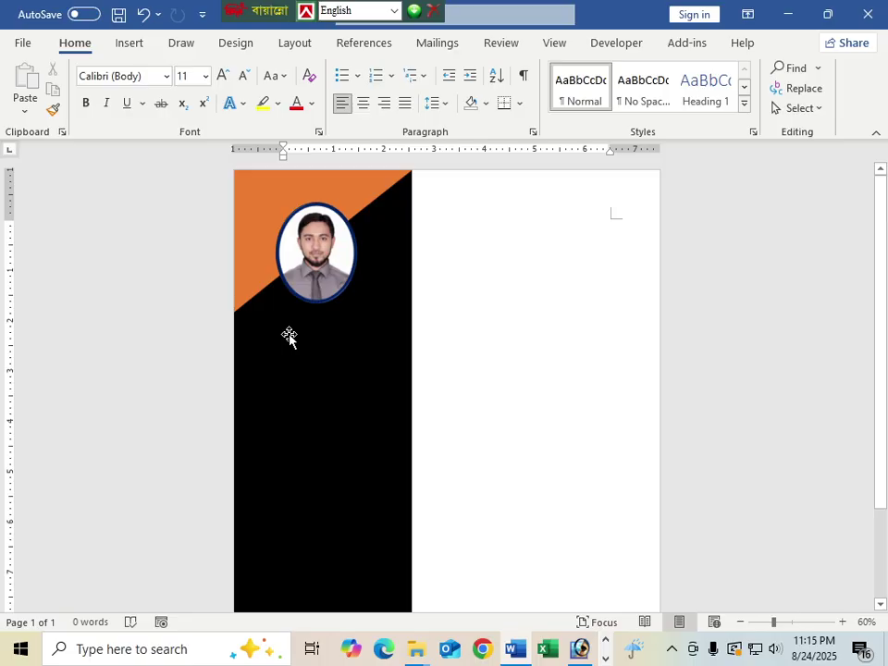
Step: Draw a new rectangle to the right of the sidebar
left_click(129, 44)
left_click(178, 69)
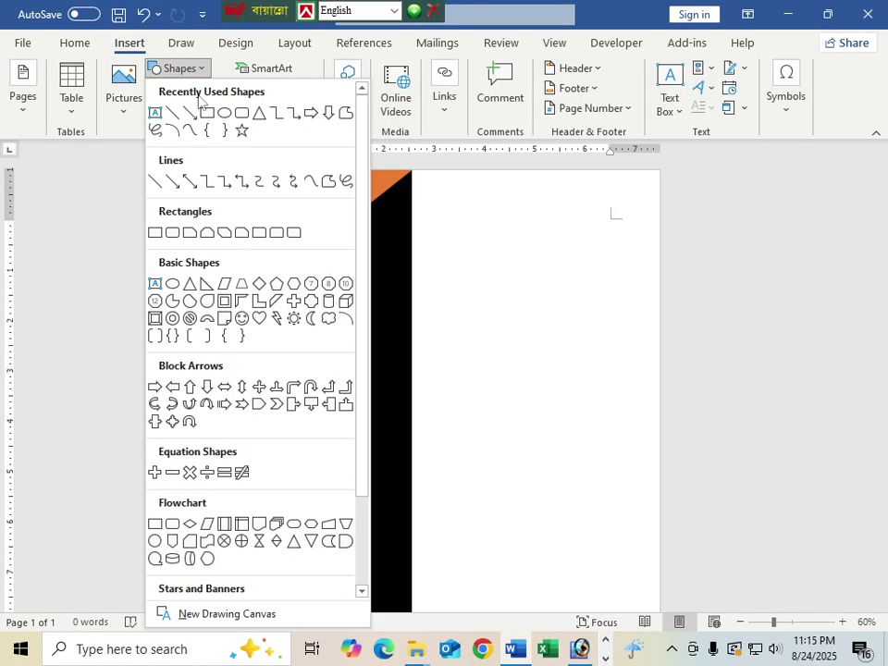
left_click(205, 110)
left_click_drag(436, 257, 577, 292)
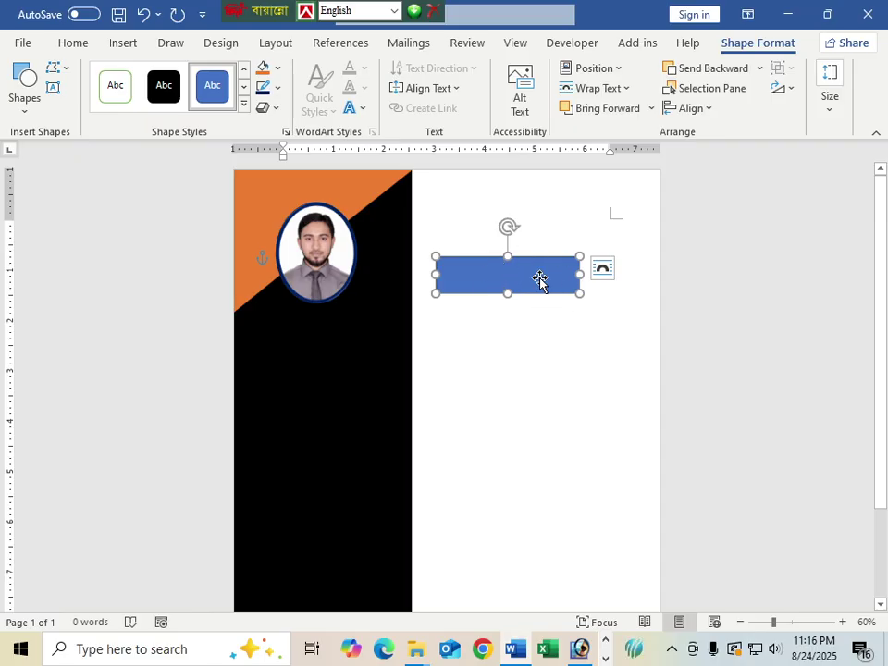
Step: Set the new rectangle to No Fill and No Outline
left_click(277, 67)
left_click(282, 260)
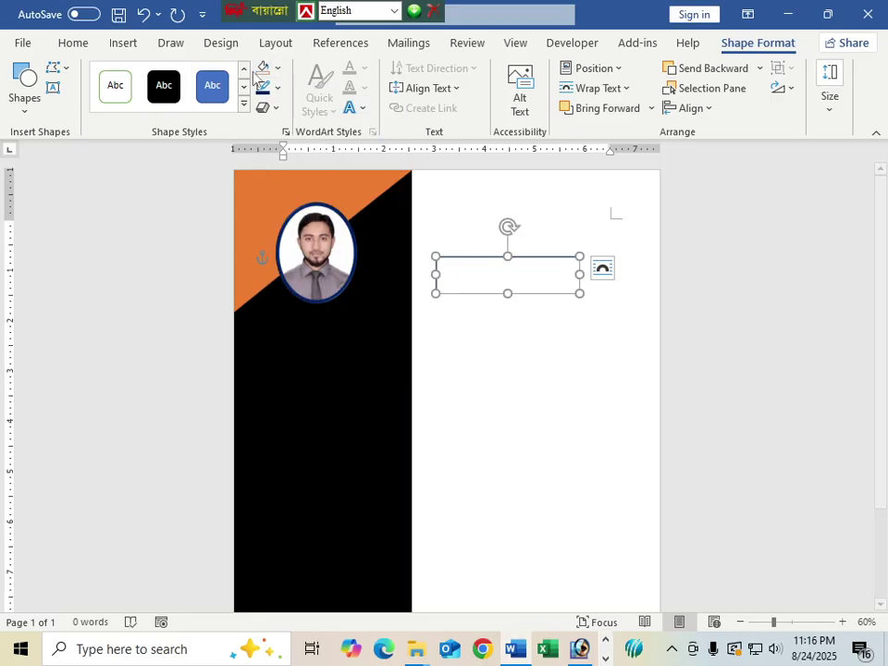
left_click(277, 87)
left_click(296, 279)
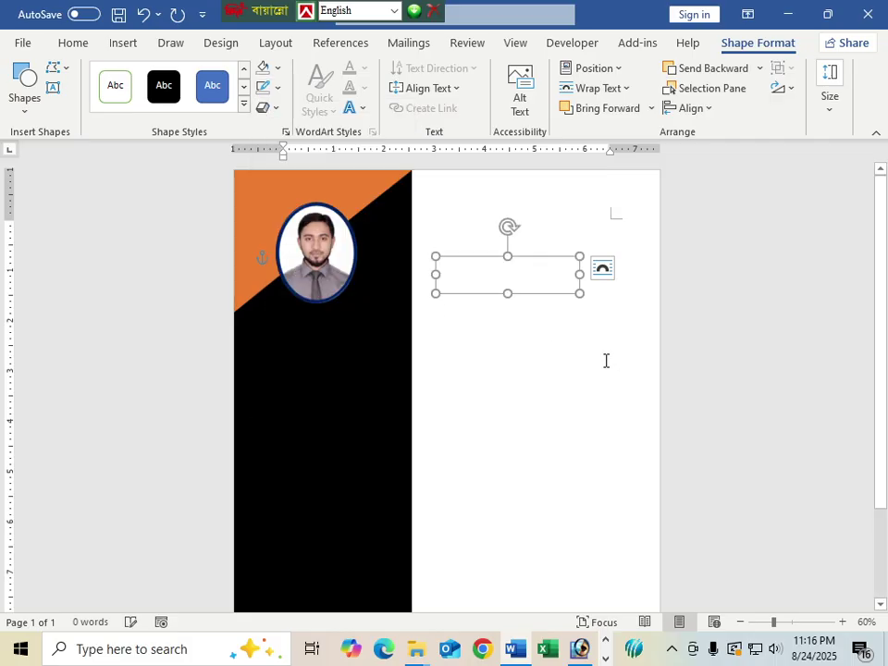
left_click(481, 274)
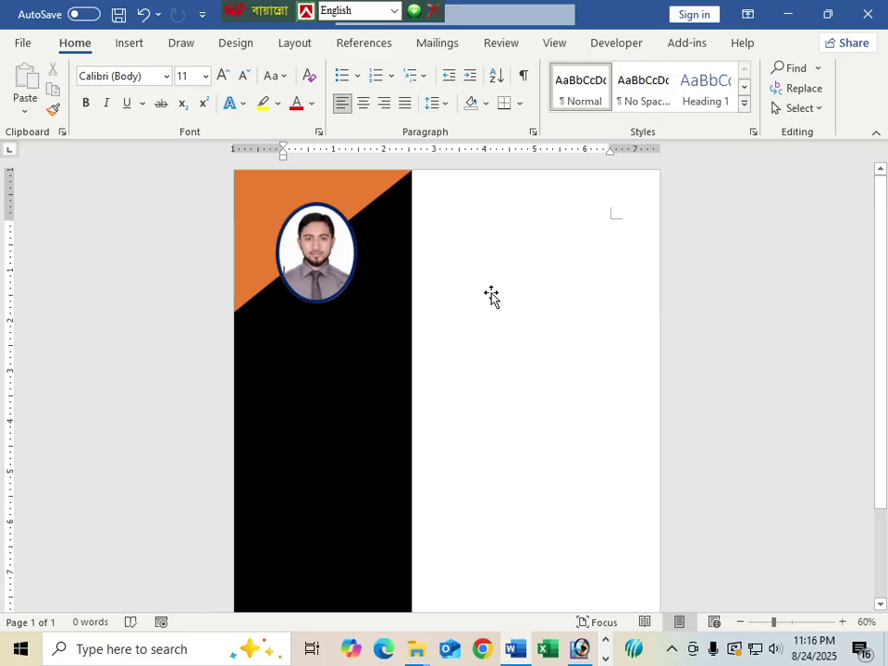
Step: Add text to the invisible rectangle and align its text to the top
left_click(492, 289)
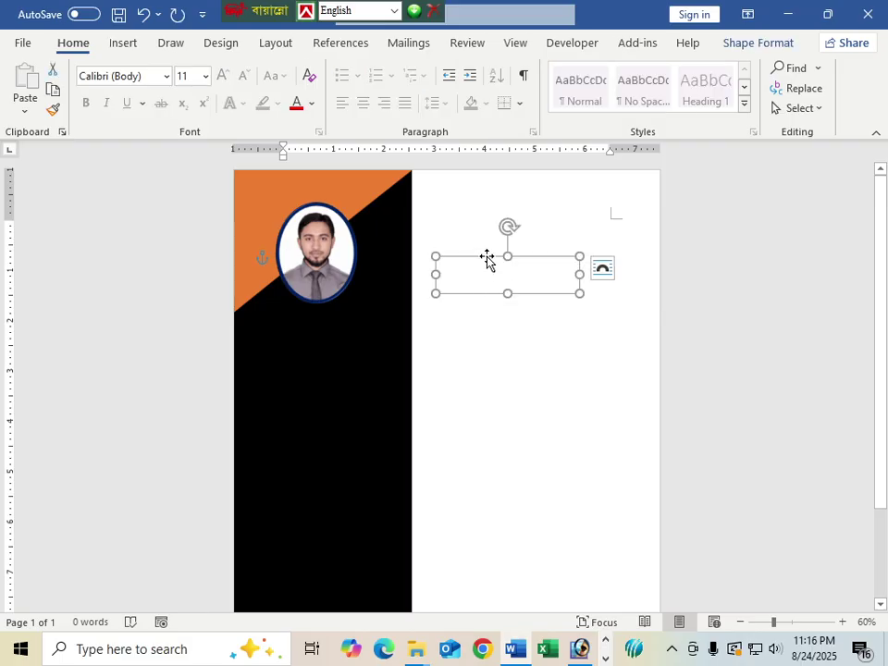
right_click(487, 260)
left_click(553, 310)
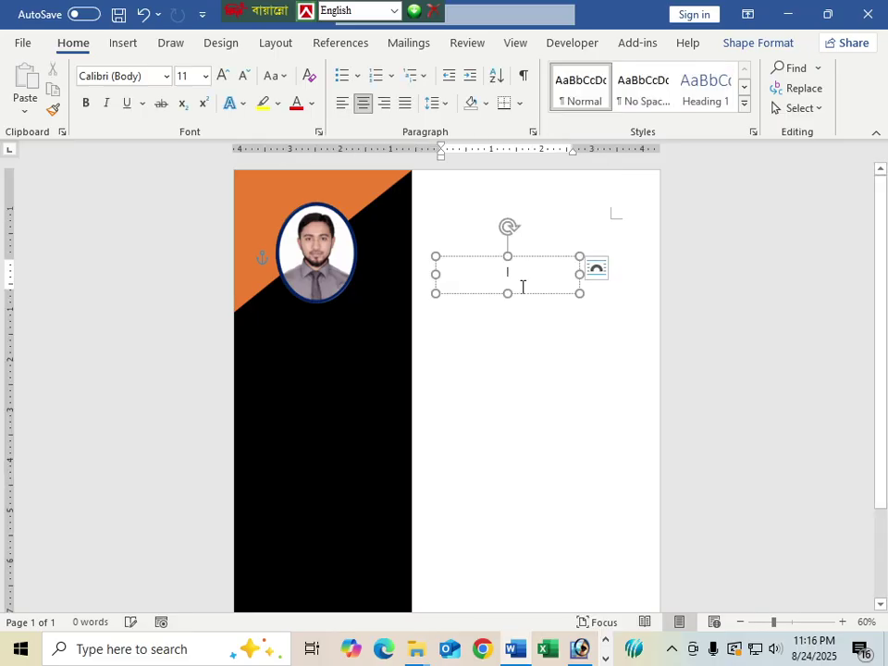
left_click(481, 257)
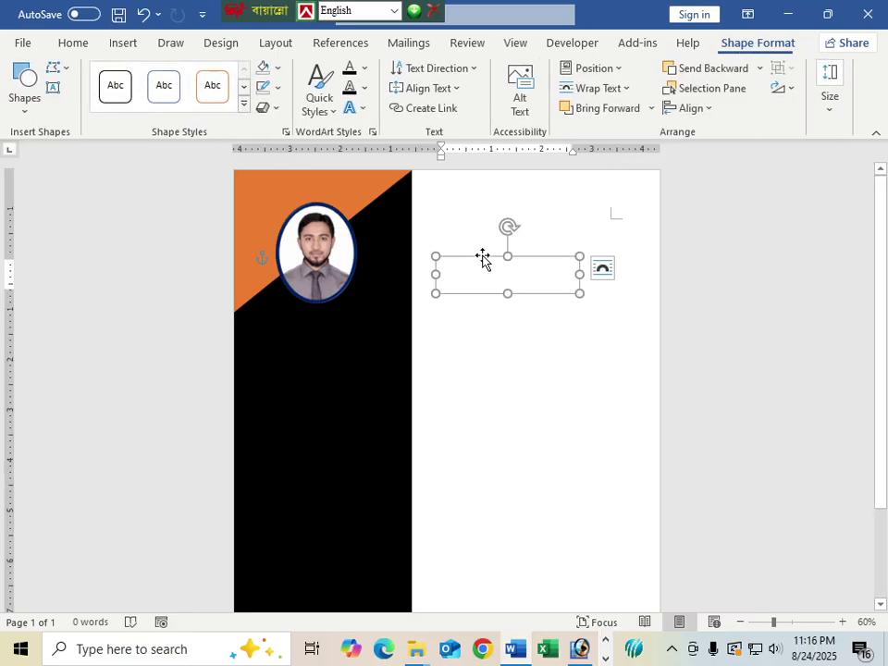
left_click(456, 88)
left_click(427, 135)
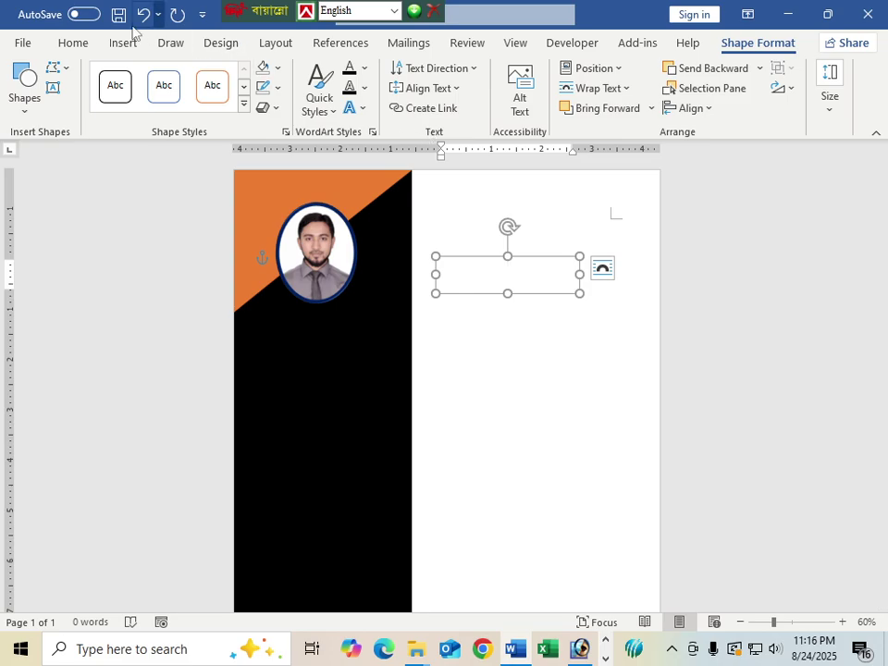
Step: Set the font colour to red and type the person's name in the box
left_click(74, 44)
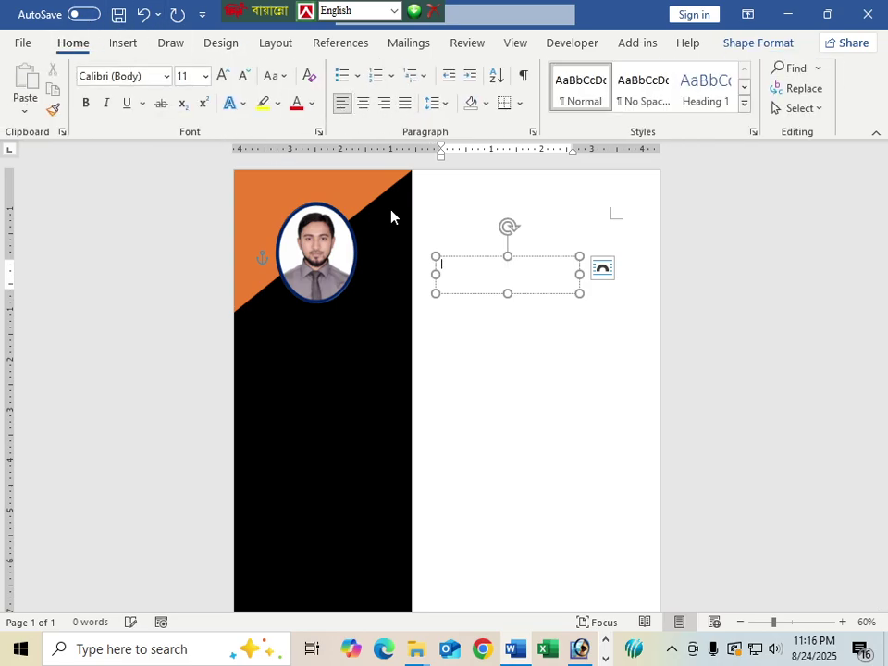
left_click(477, 289)
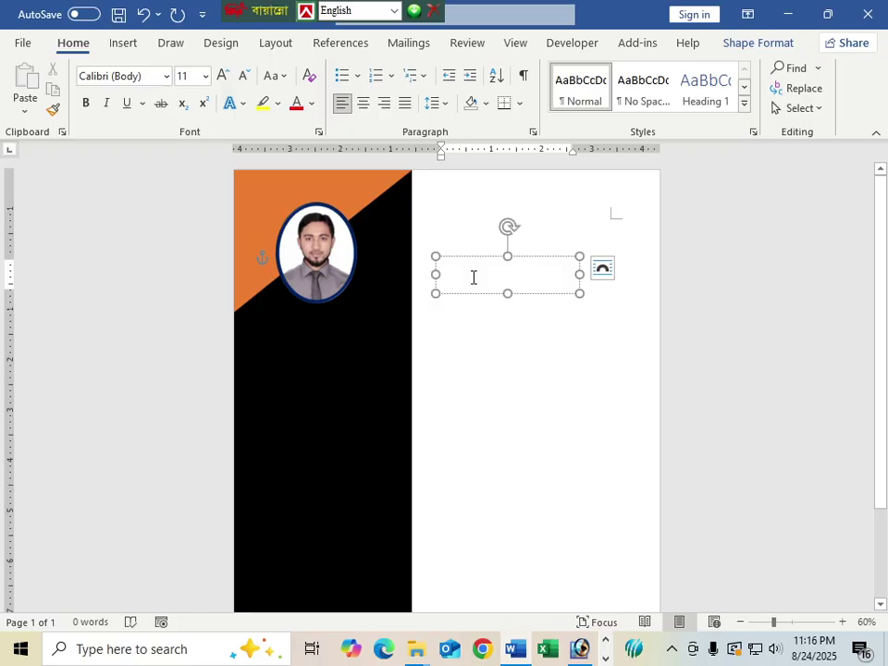
left_click(311, 103)
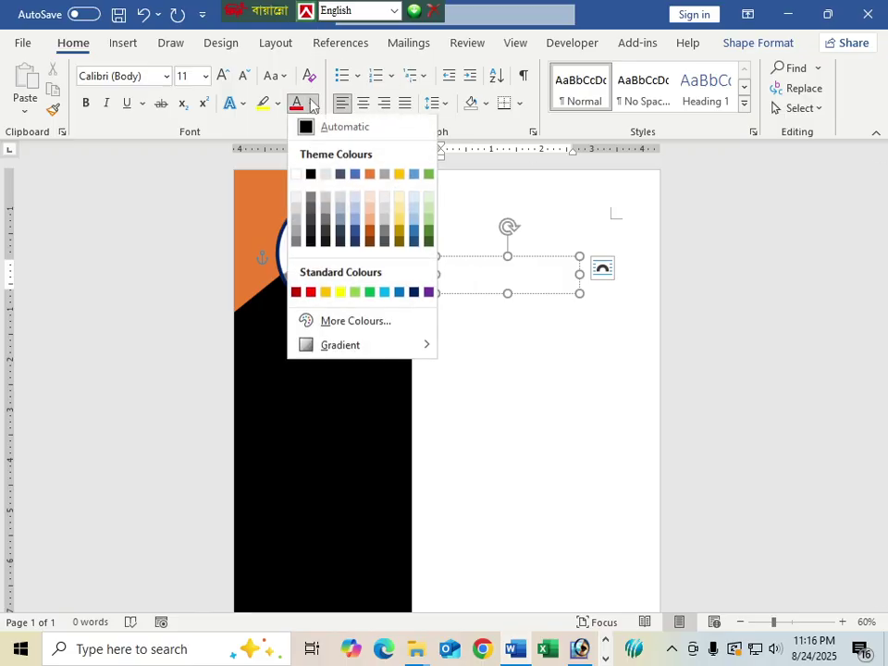
left_click(310, 292)
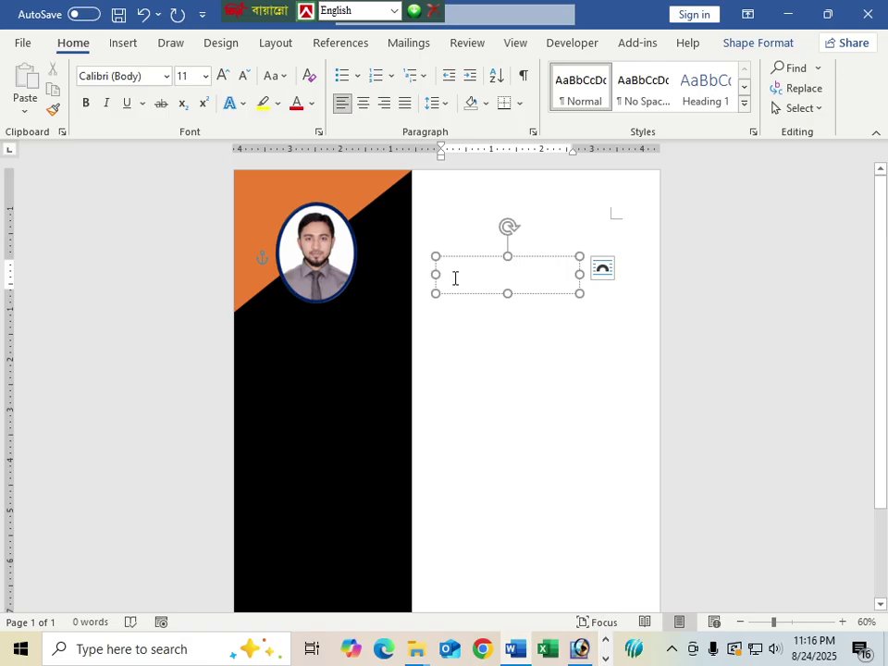
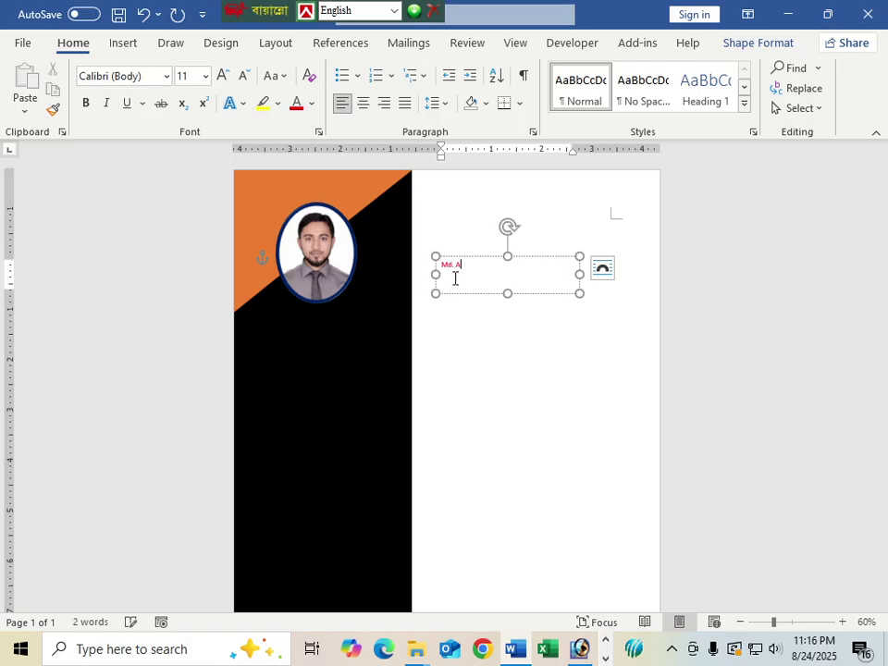
Step: Resize the name box and make the name bold at font size 19
left_click_drag(580, 293, 429, 264)
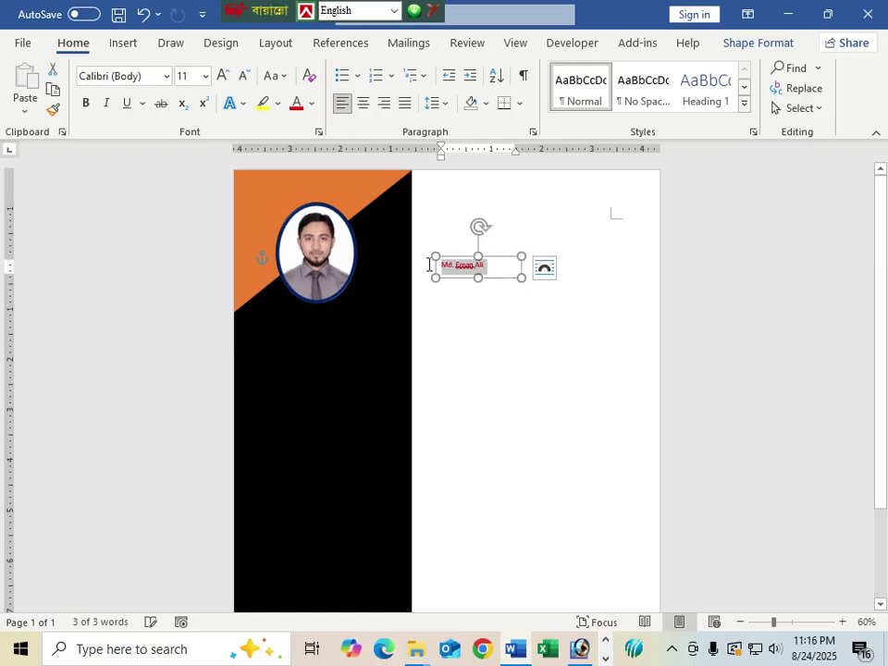
key("ctrl+b")
key("ctrl+bracketright")
key("ctrl+bracketright")
key("ctrl+bracketright")
key("ctrl+bracketright")
key("ctrl+bracketright")
key("ctrl+bracketright")
key("ctrl+bracketright")
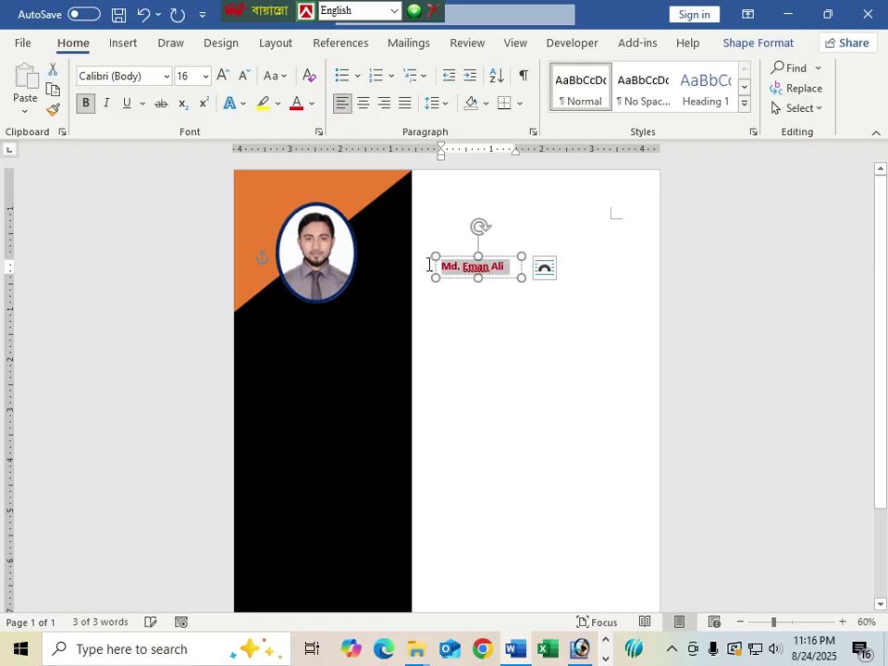
key("ctrl+bracketright")
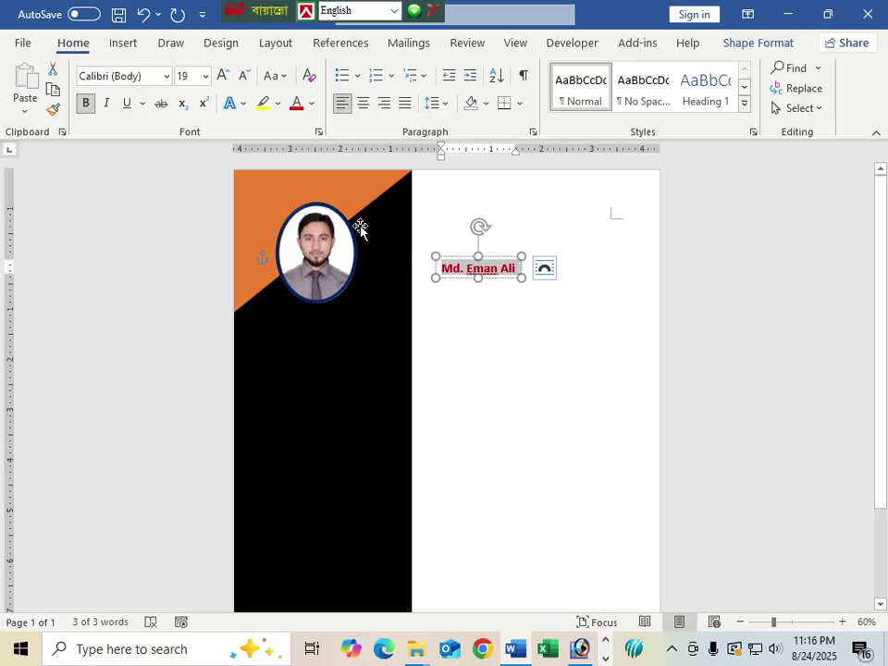
Step: Place the name box under the photo and add a sidebar-wide copy just below
left_click_drag(459, 279, 297, 325)
left_click(327, 366)
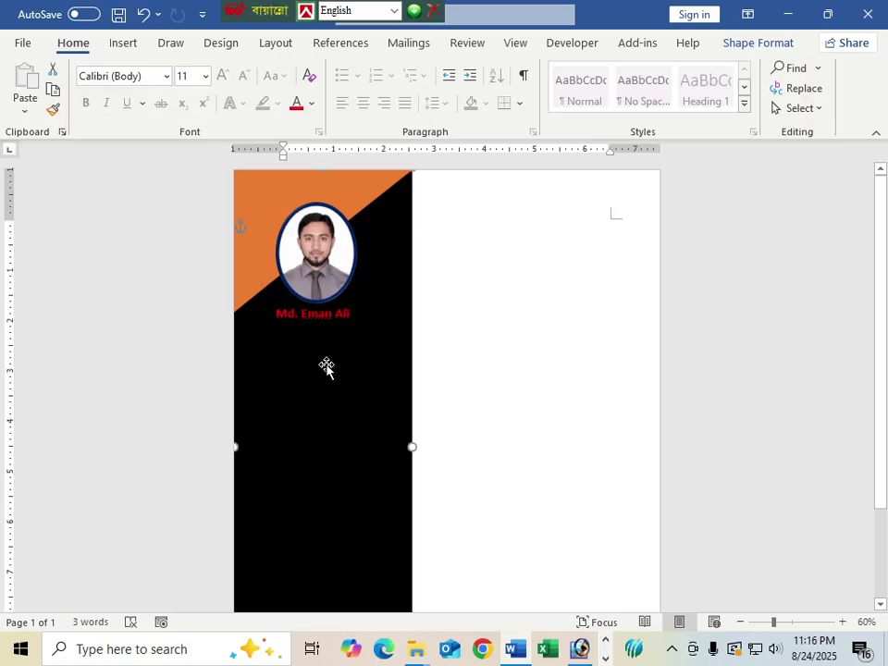
left_click(331, 315)
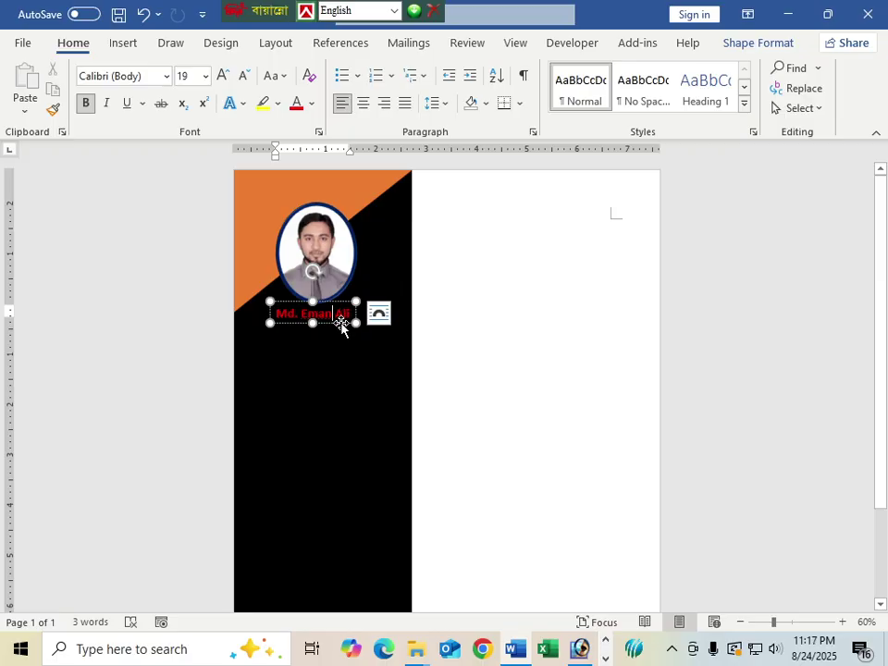
left_click(341, 324)
key("ctrl+z")
key("Right")
key("Right")
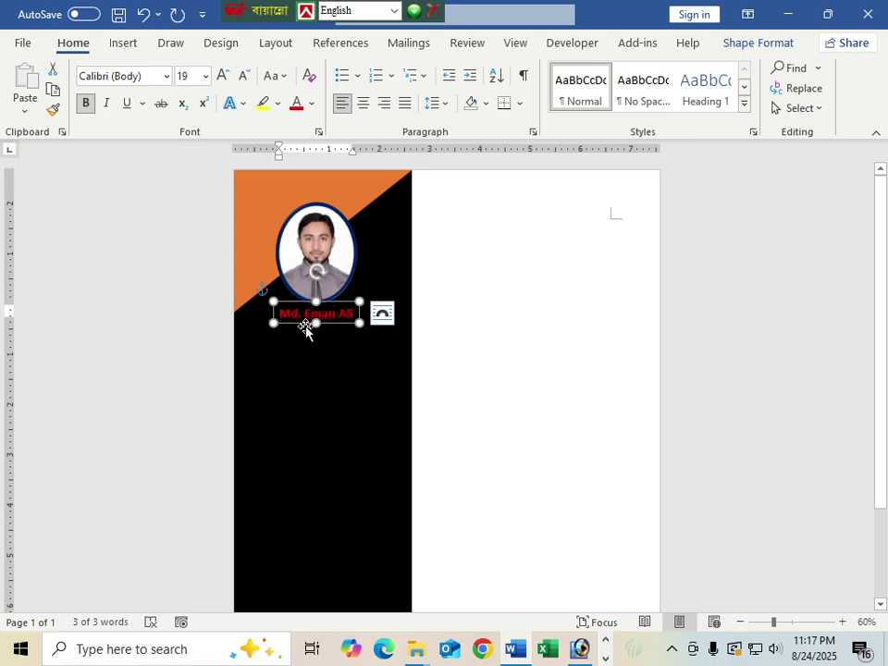
left_click_drag(303, 331, 253, 337)
left_click_drag(313, 342, 412, 340)
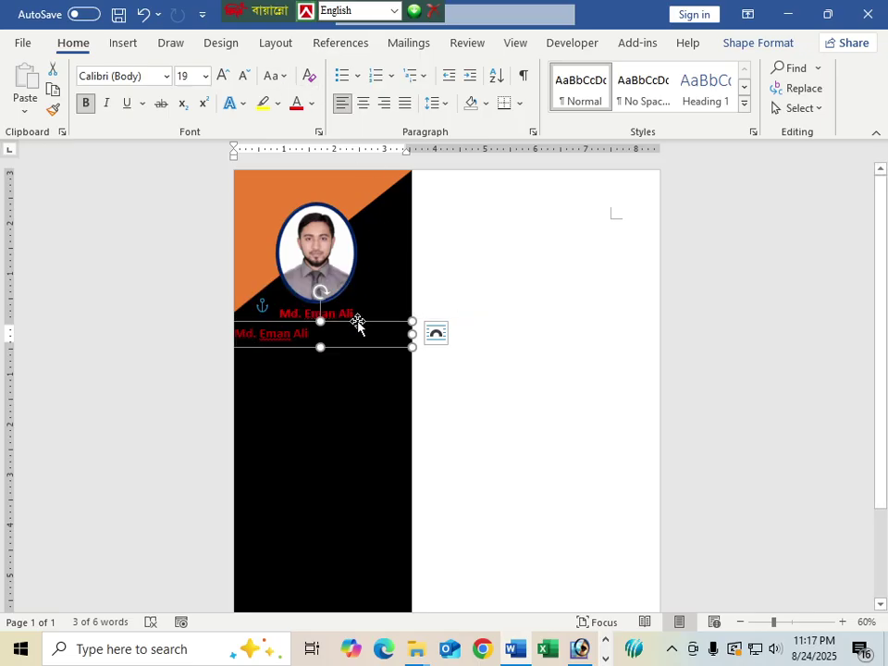
Step: Fill the copied box with a light peach colour
double_click(343, 324)
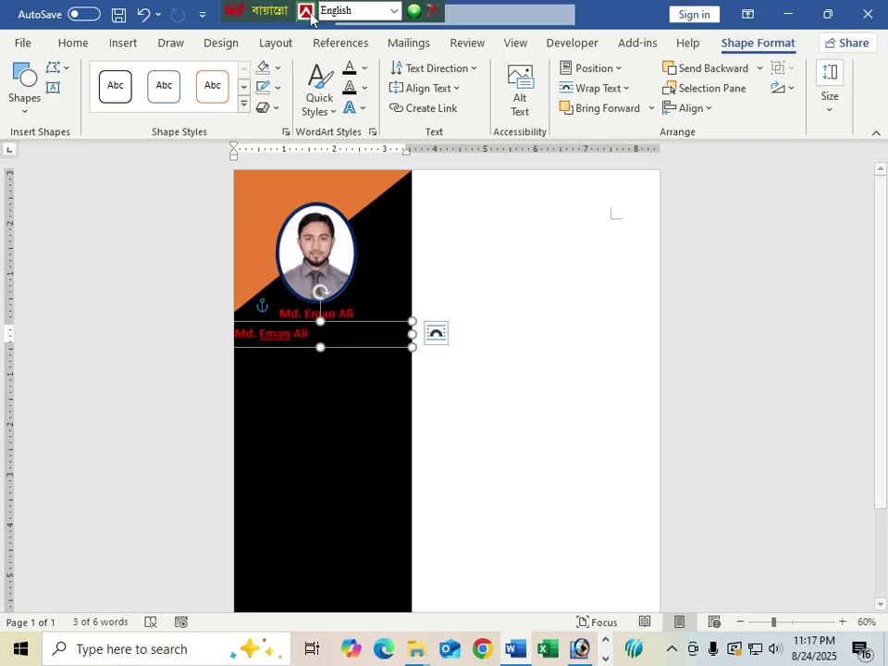
left_click(278, 70)
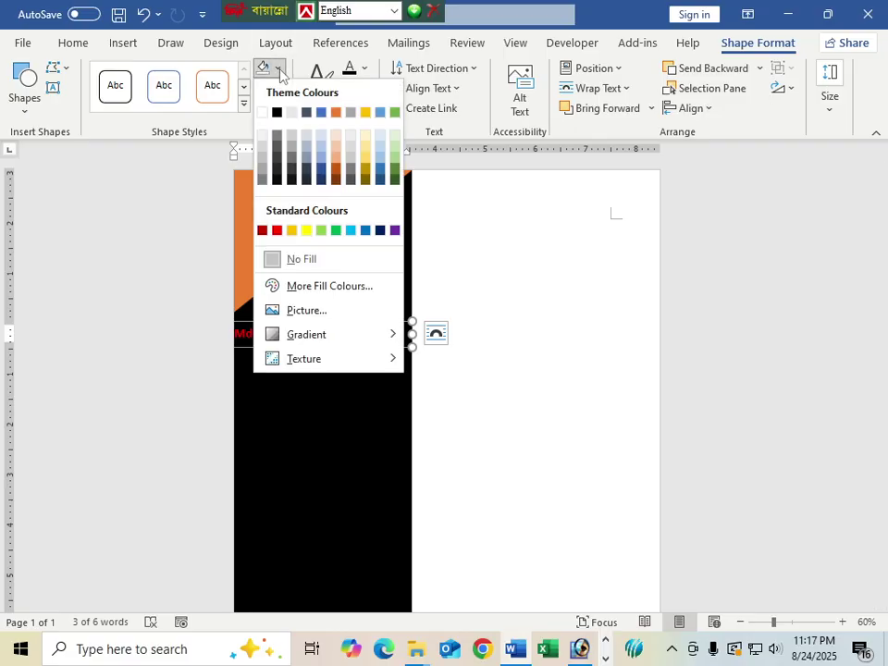
left_click(336, 135)
Step: Replace the copy's text with 'Contact Information' and centre it
left_click_drag(315, 331, 234, 333)
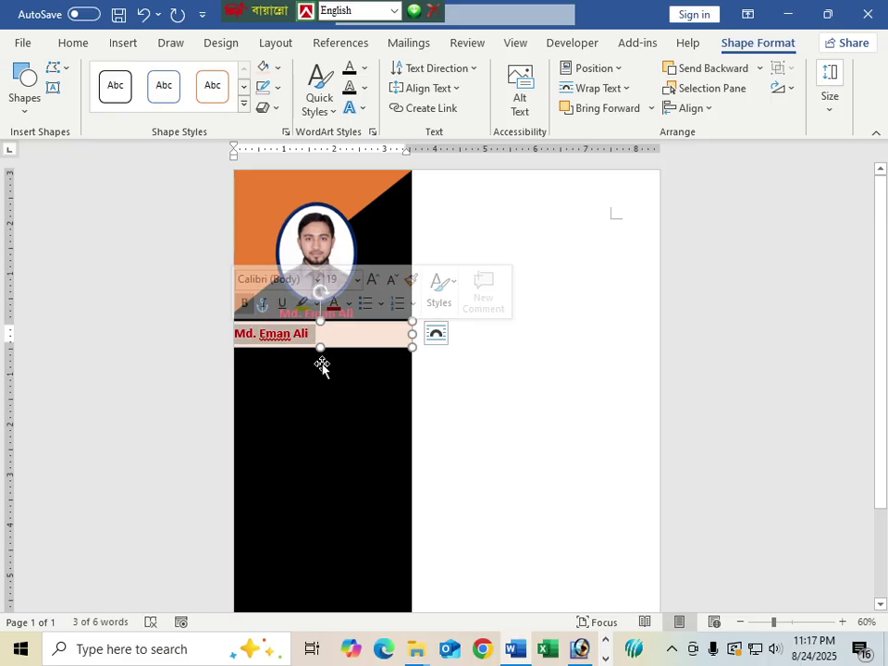
type("Cont")
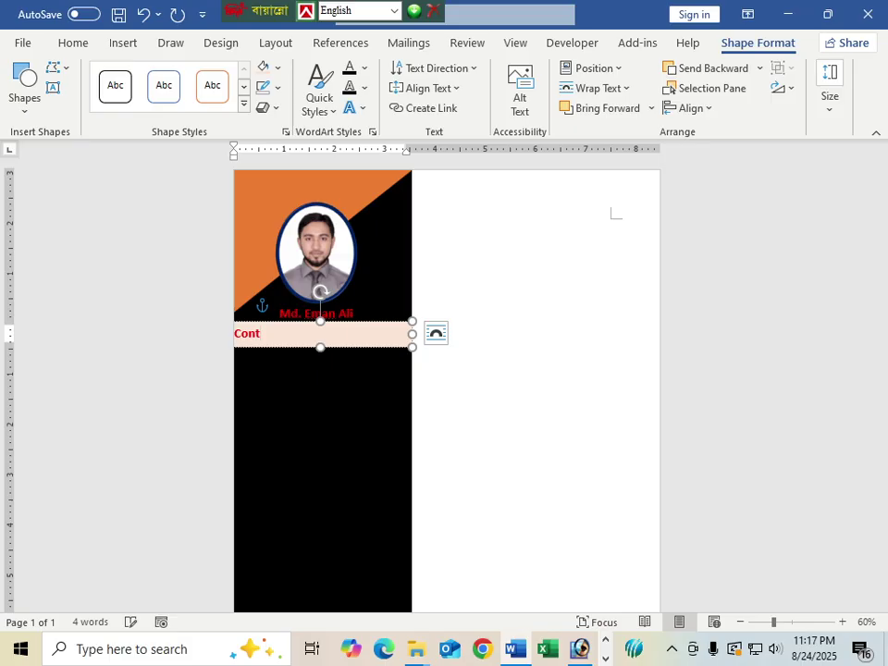
type("act Information")
key("ctrl+e")
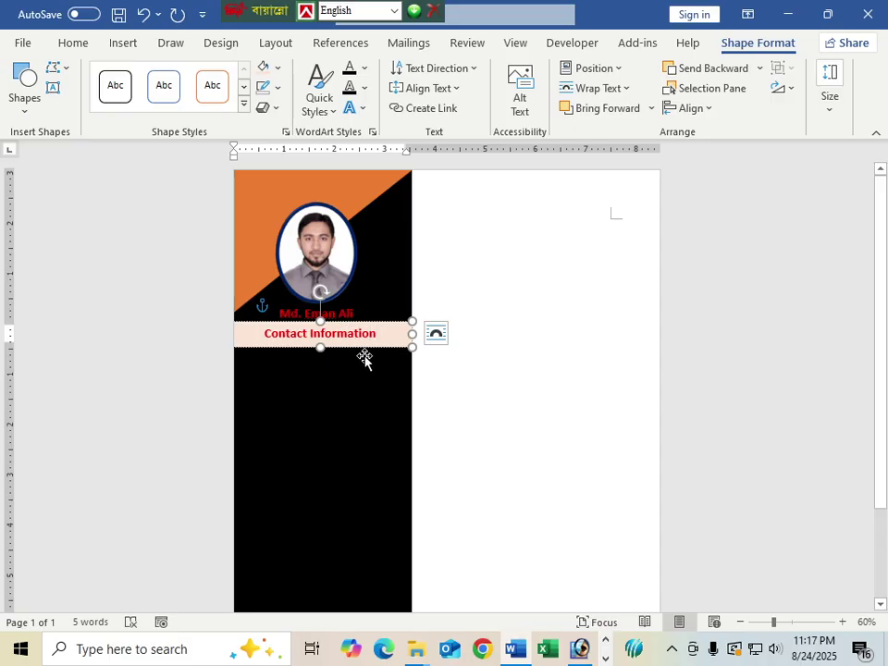
left_click(534, 403)
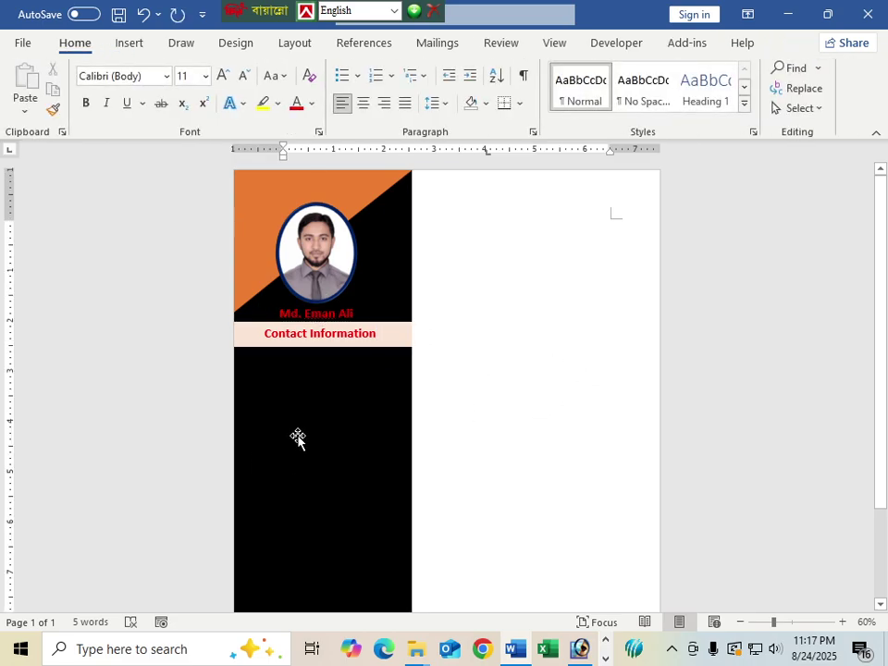
left_click(324, 344)
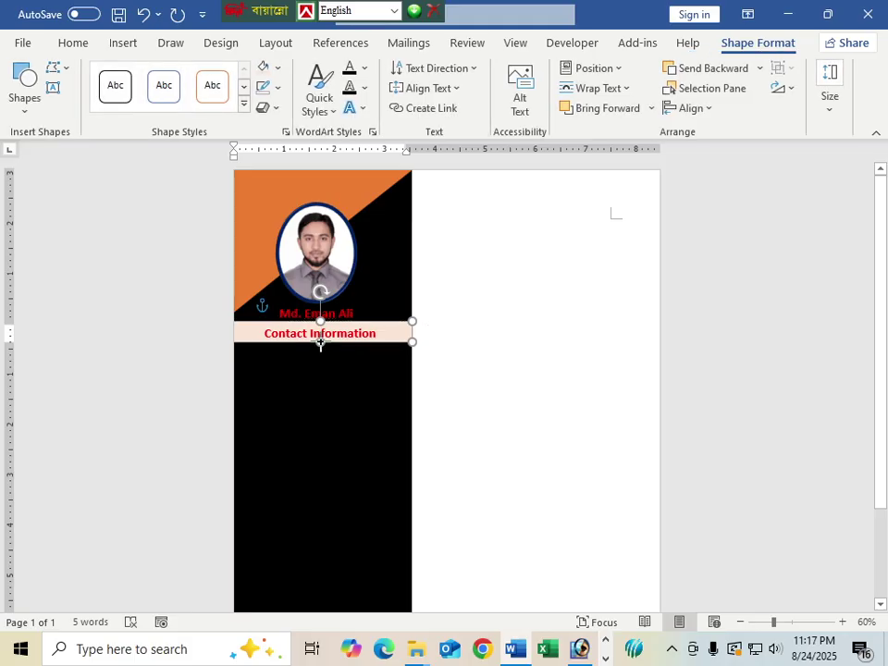
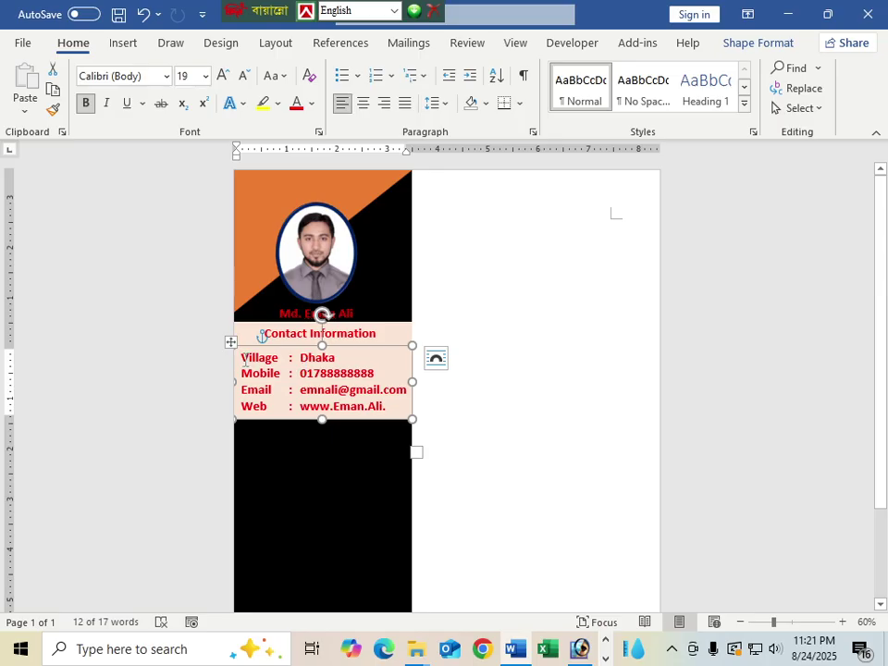
Step: Remove the contact table's cell shading and make its text white
left_click_drag(245, 361, 351, 400)
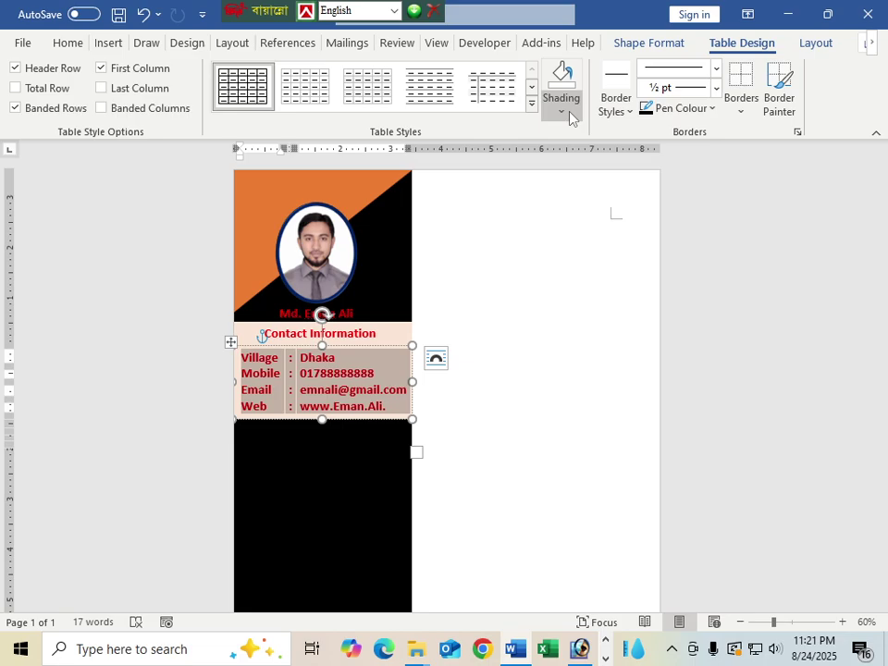
left_click(562, 109)
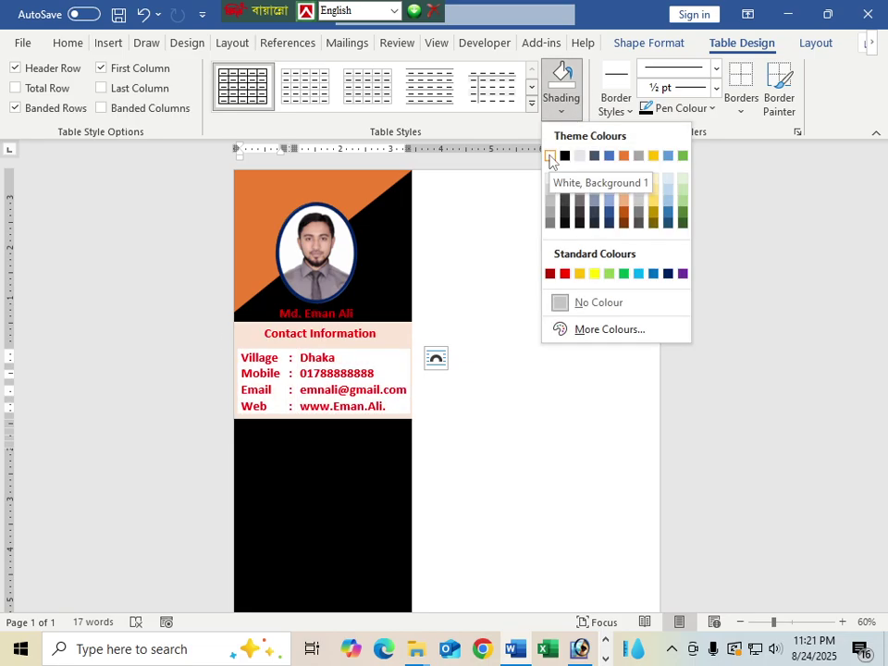
left_click(592, 301)
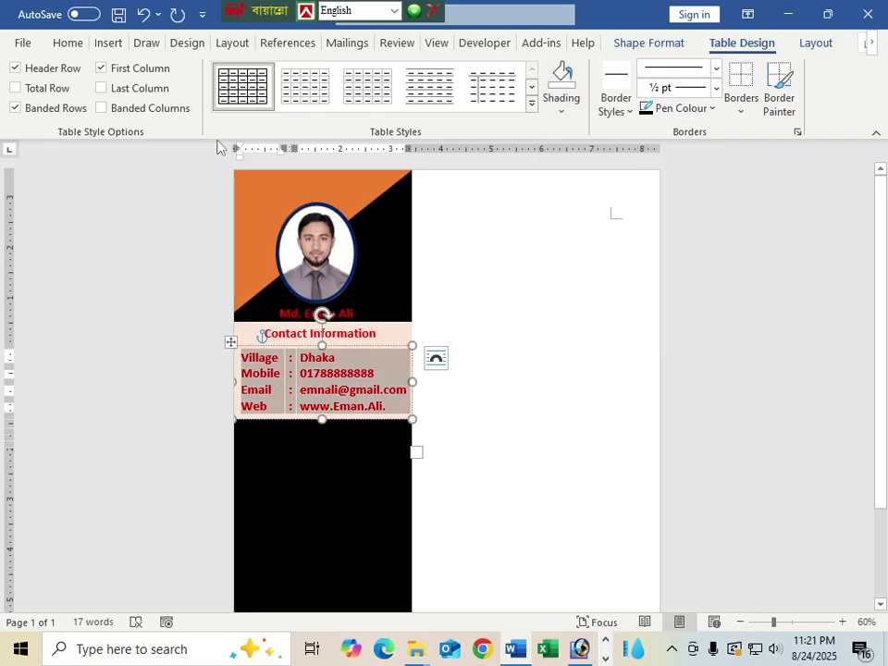
left_click(68, 43)
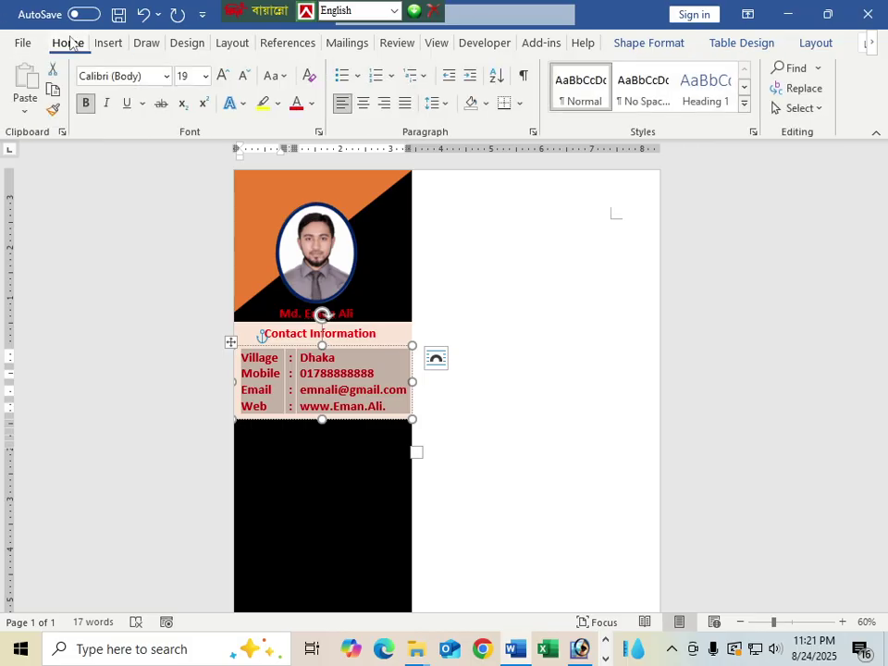
left_click(311, 104)
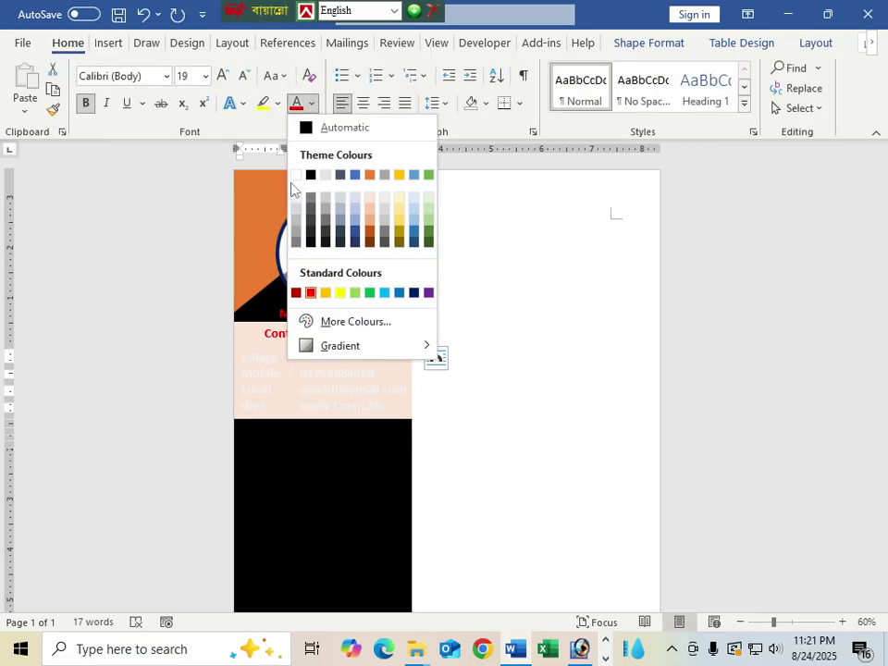
left_click(296, 176)
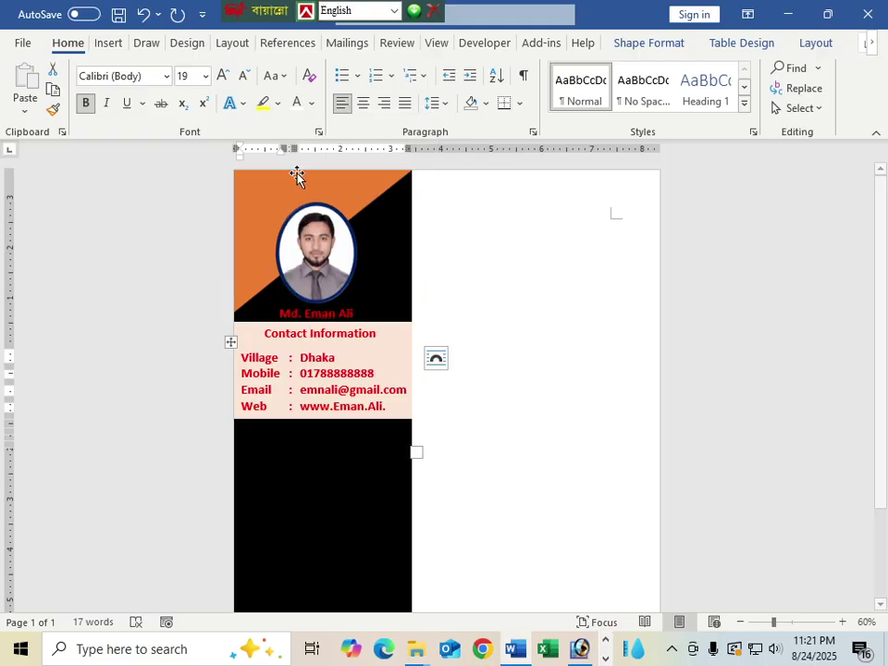
Step: Give the contact details text box No Fill so the black sidebar shows through
left_click(380, 347)
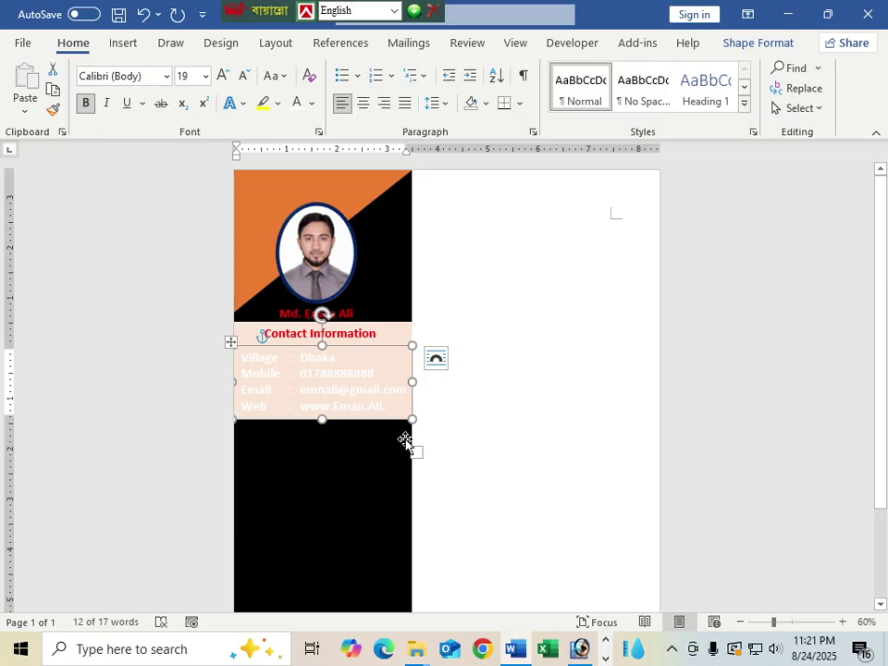
left_click_drag(358, 425, 359, 455)
key("ctrl+z")
double_click(347, 421)
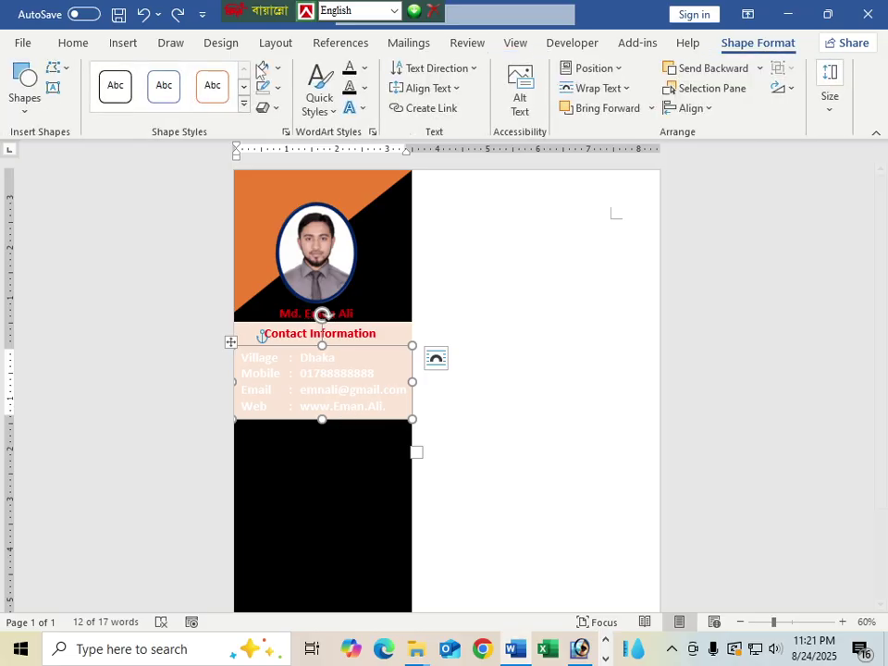
left_click(276, 67)
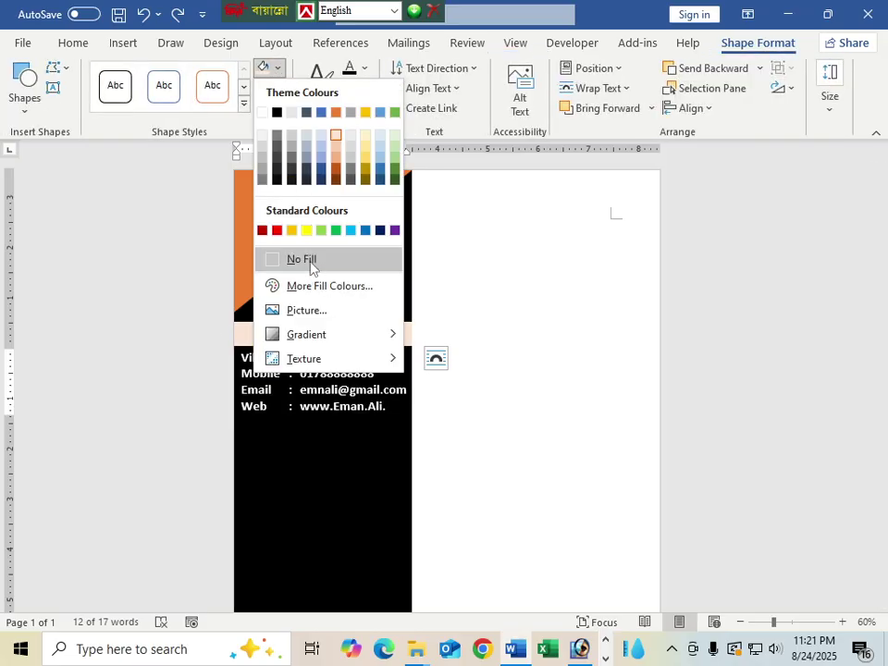
left_click(309, 260)
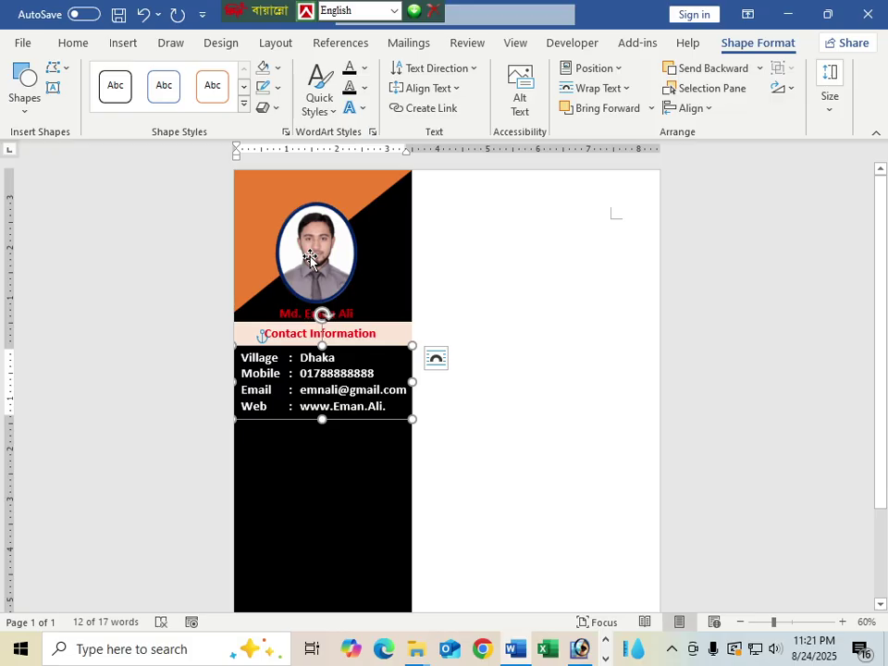
Step: Place a copy of the contact details box just below the original
left_click(319, 481)
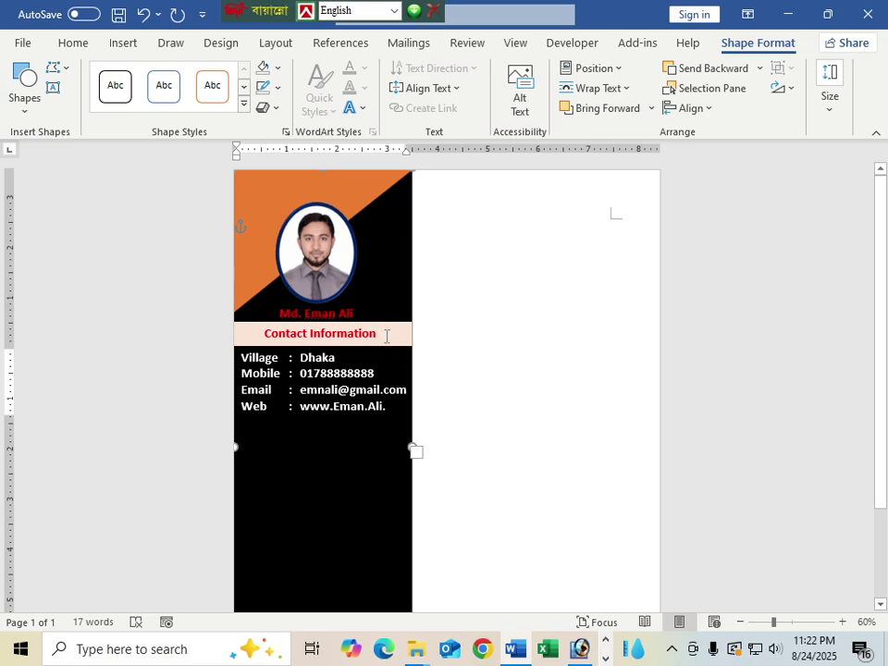
left_click(314, 408)
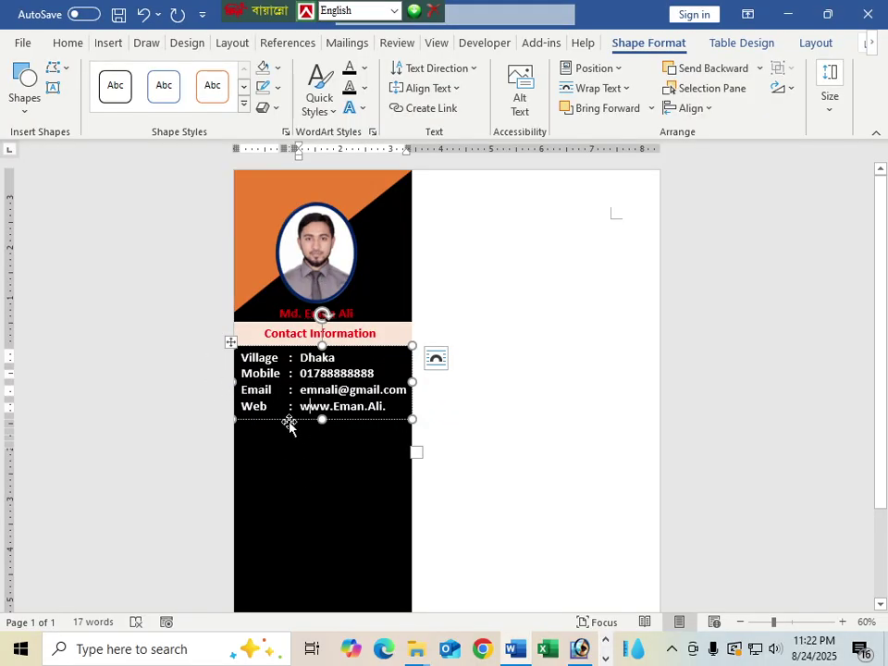
left_click_drag(296, 424, 291, 499)
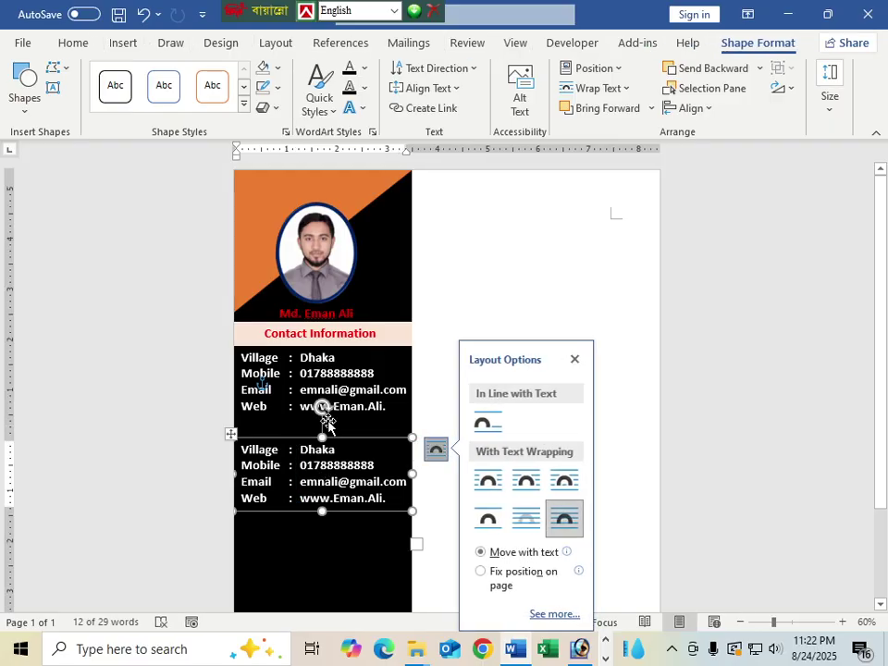
left_click(434, 387)
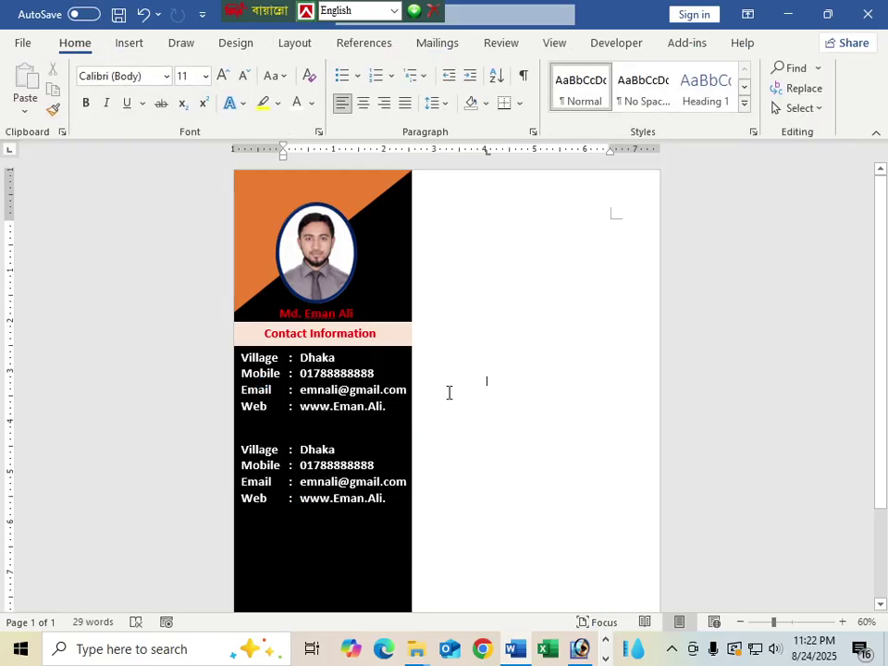
Step: Place a copy of the Contact Information heading above the second details block
left_click(346, 347)
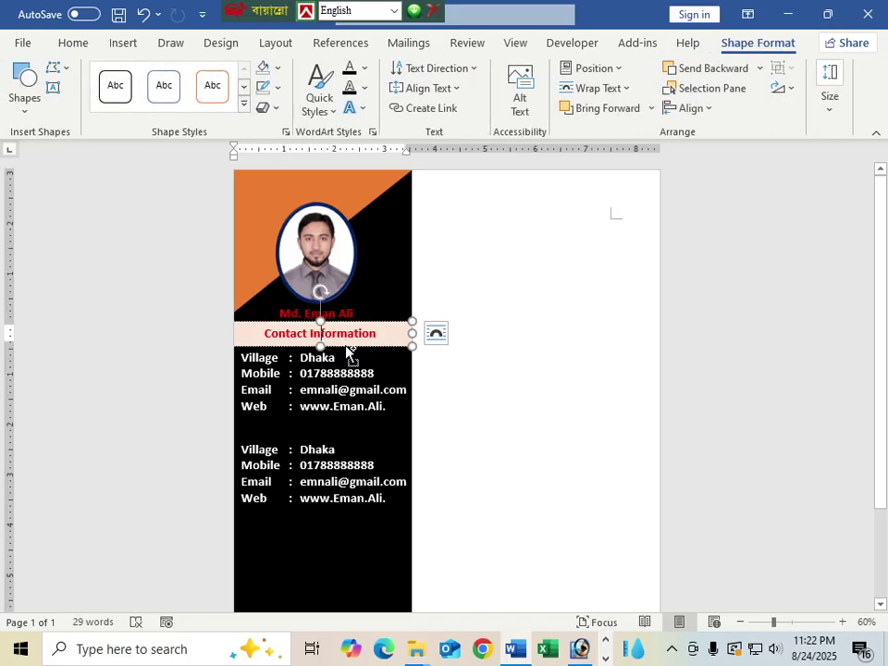
left_click_drag(346, 349, 352, 440)
left_click(486, 381)
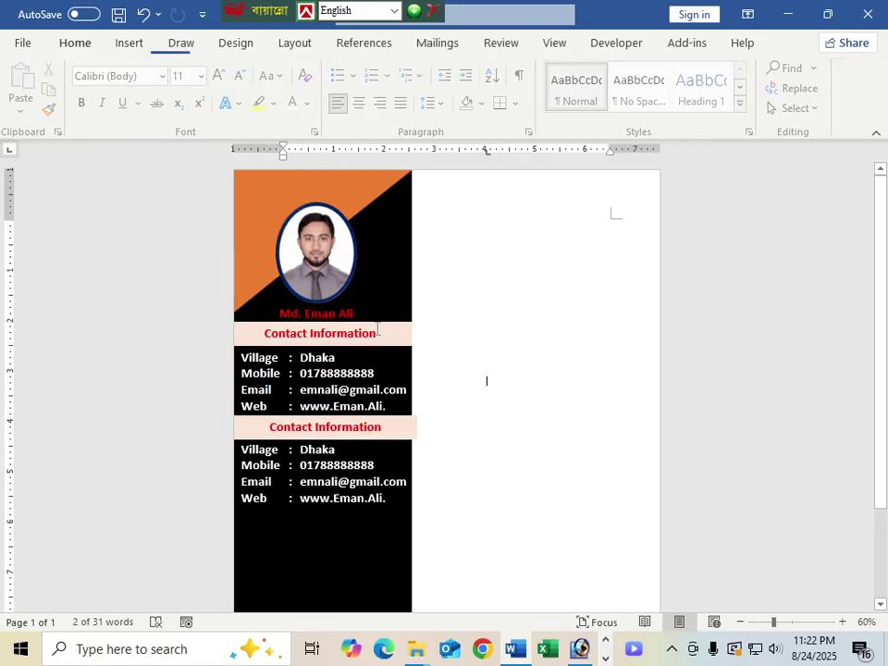
left_click(413, 427)
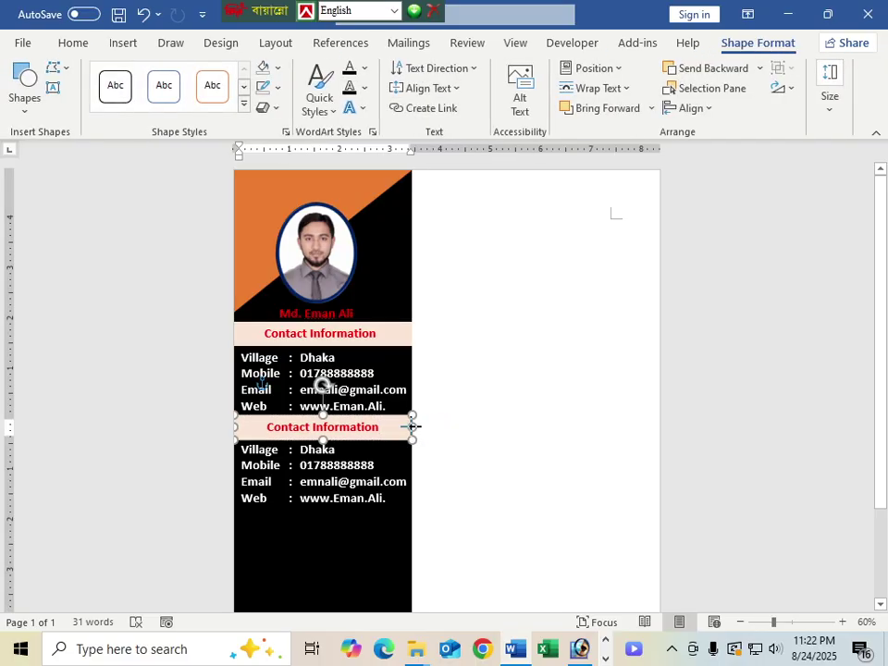
left_click_drag(387, 427, 266, 426)
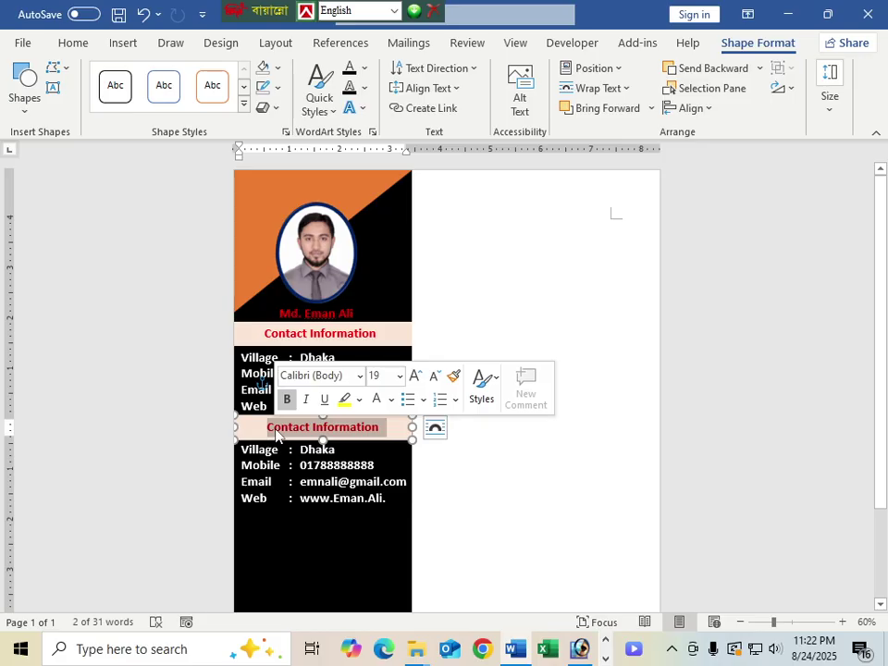
Step: Type 'Education Qulification' over the copied heading's text, correcting a typo
type("E")
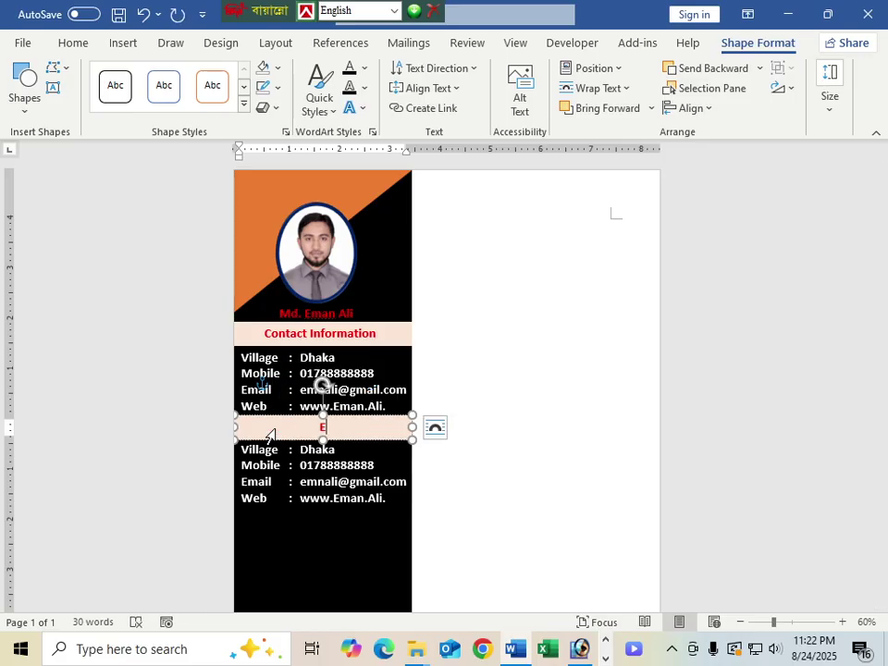
type("ducation")
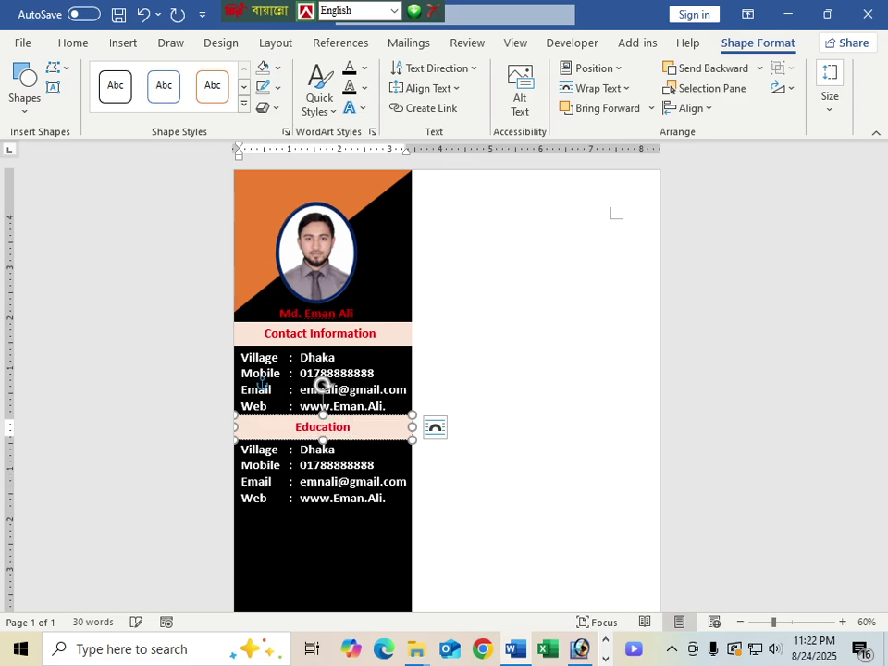
type(" Qulif")
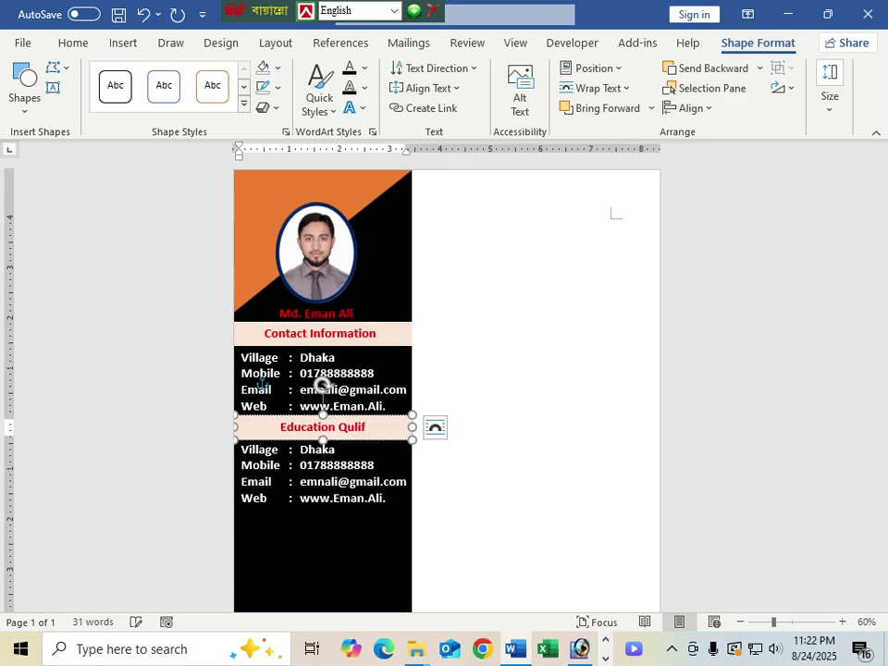
type("a")
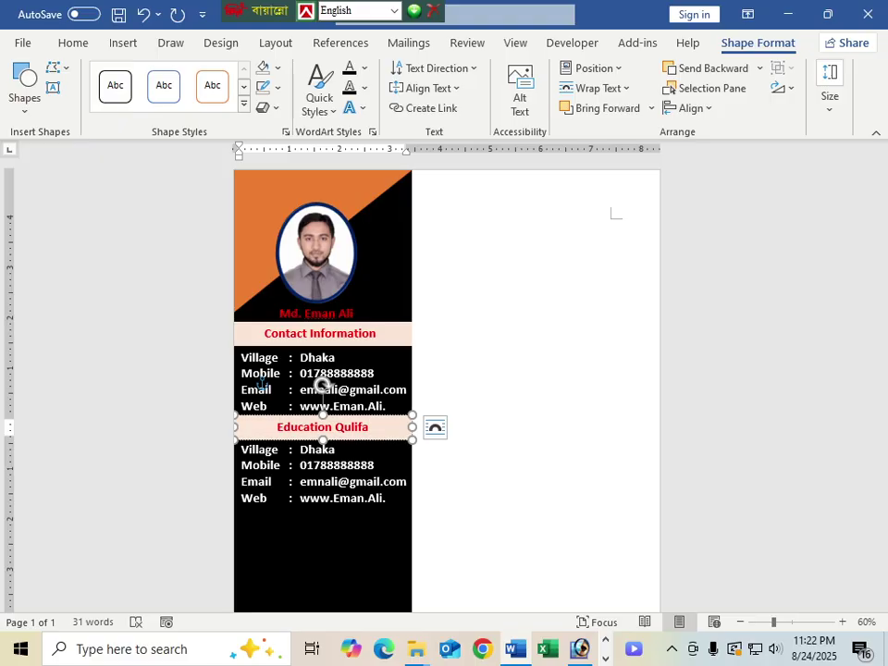
key("BackSpace")
type("ic")
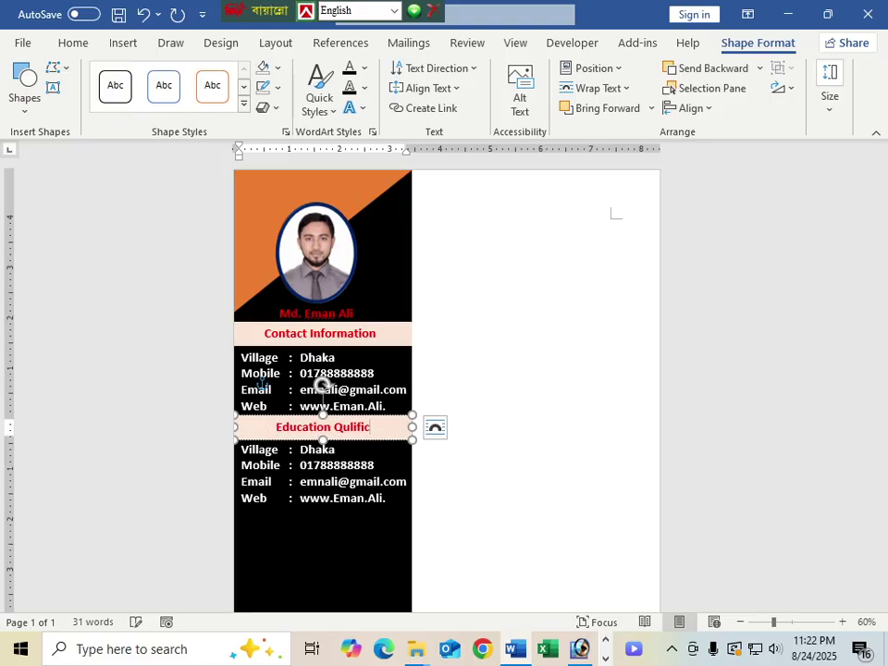
type("ation")
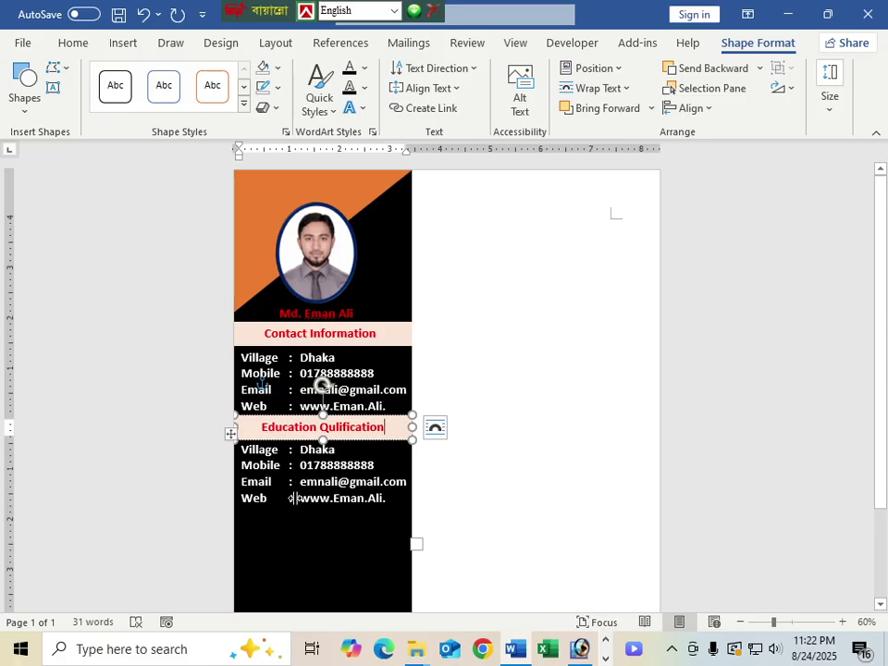
scroll(285, 453, "down", 1)
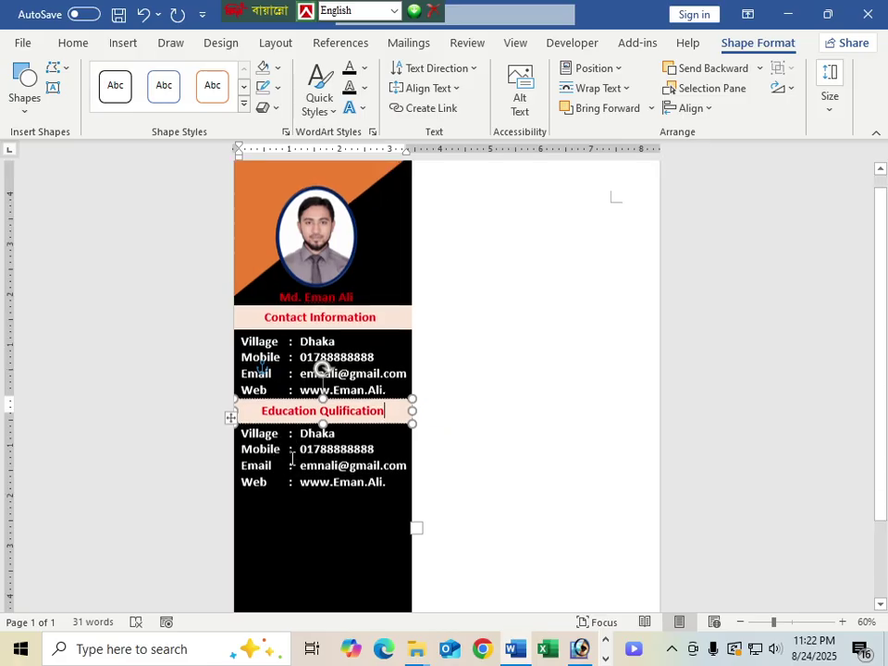
scroll(292, 457, "down", 1)
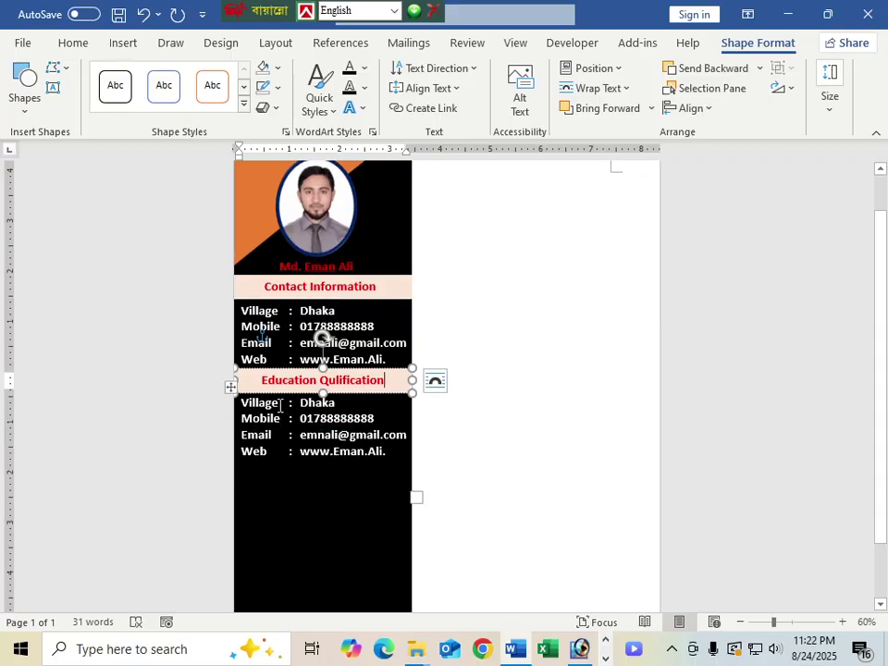
left_click_drag(241, 406, 269, 409)
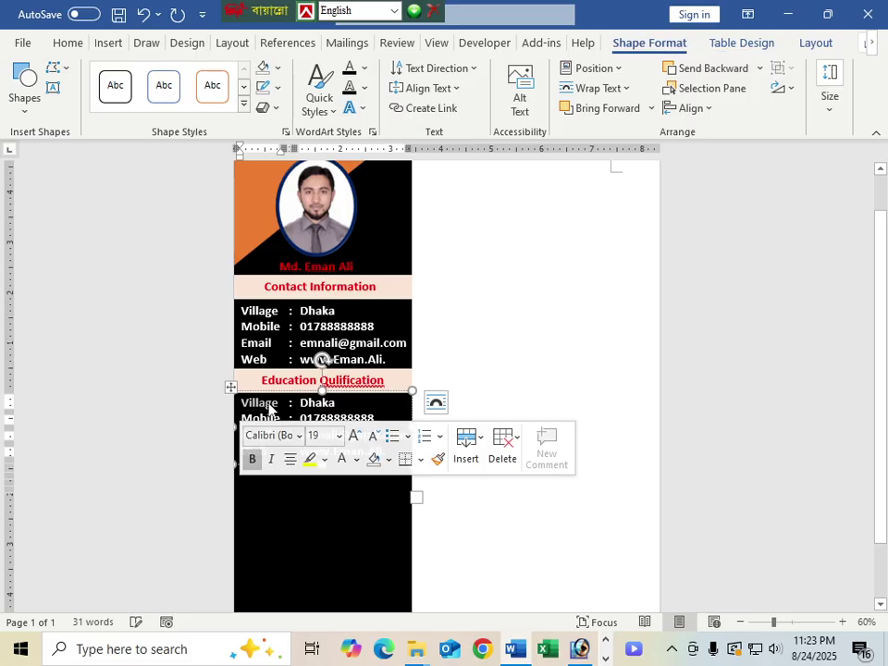
Step: Replace the first education row with Institution: Dhaka College
left_click(279, 403)
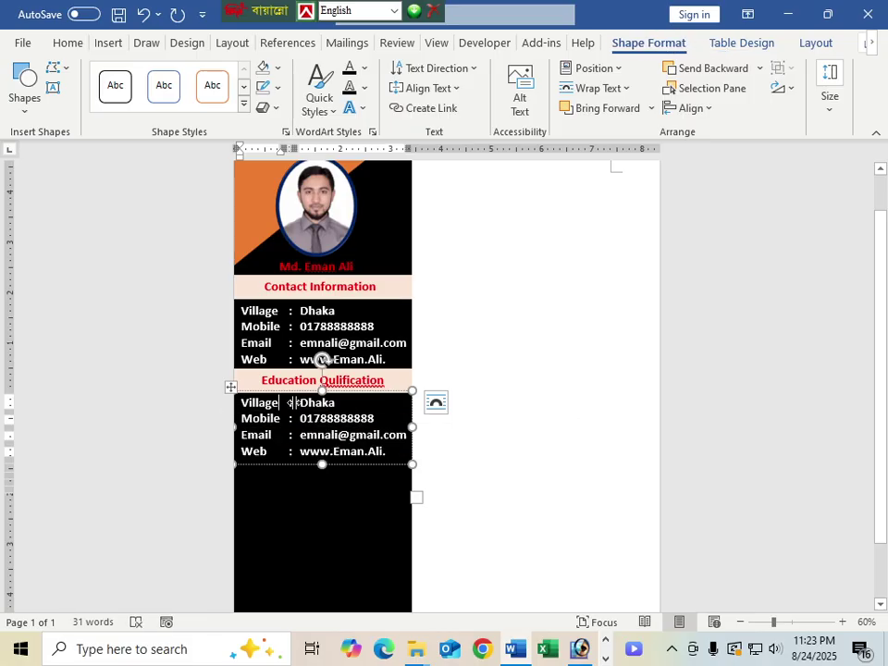
left_click_drag(278, 403, 239, 410)
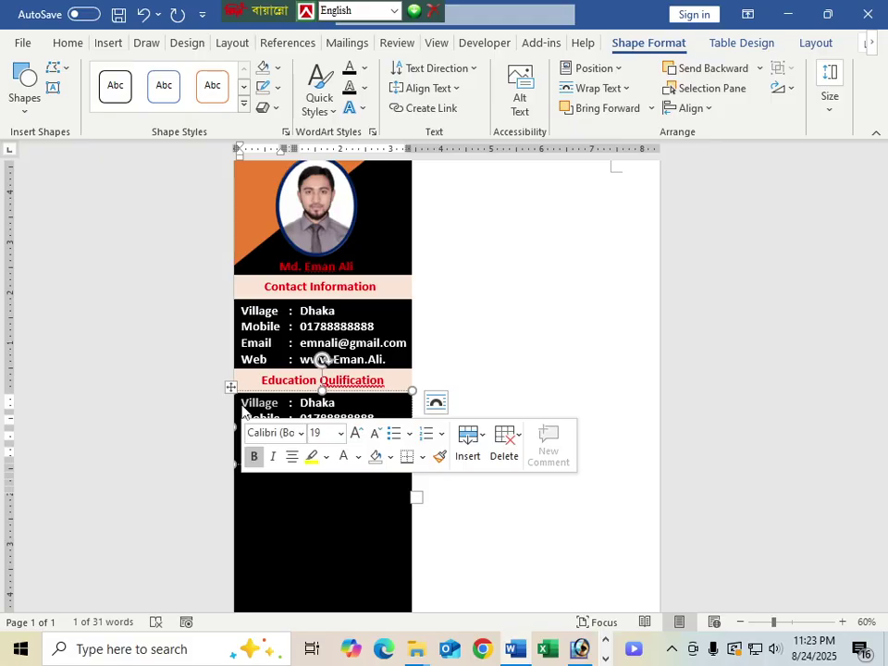
left_click(277, 404)
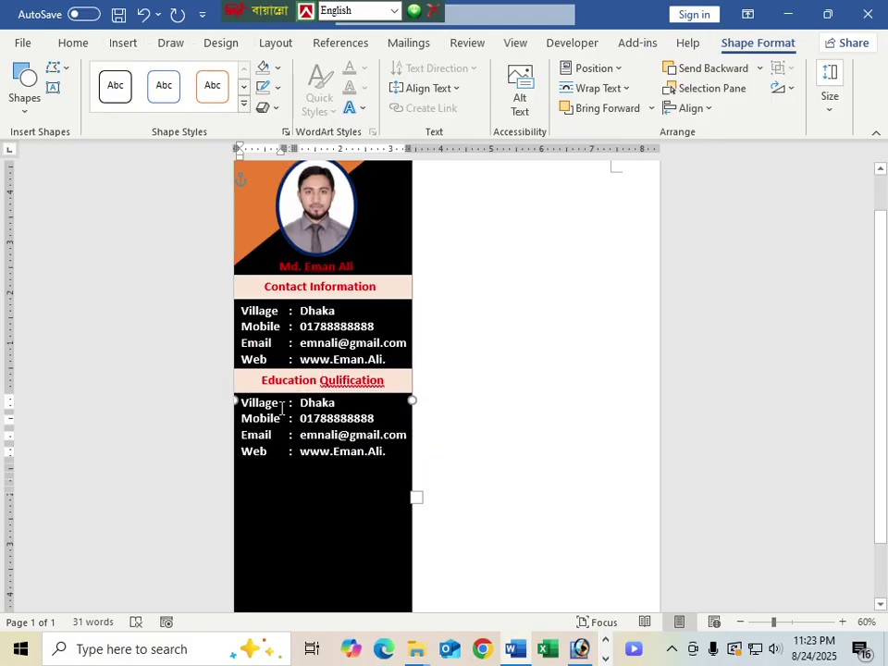
key("BackSpace")
key("BackSpace")
key("BackSpace")
key("BackSpace")
key("BackSpace")
key("BackSpace")
key("BackSpace")
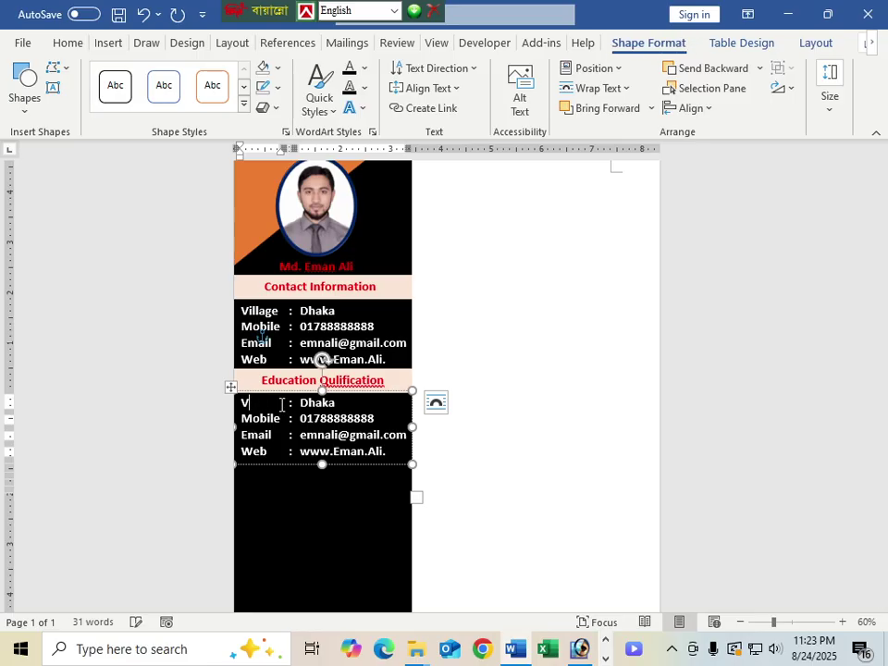
type("Institu")
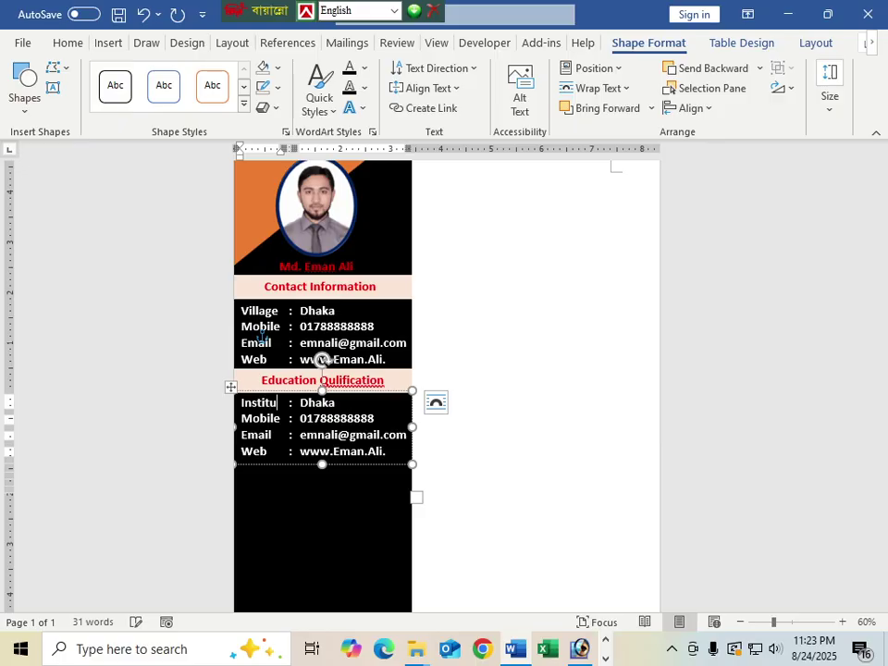
type("tion")
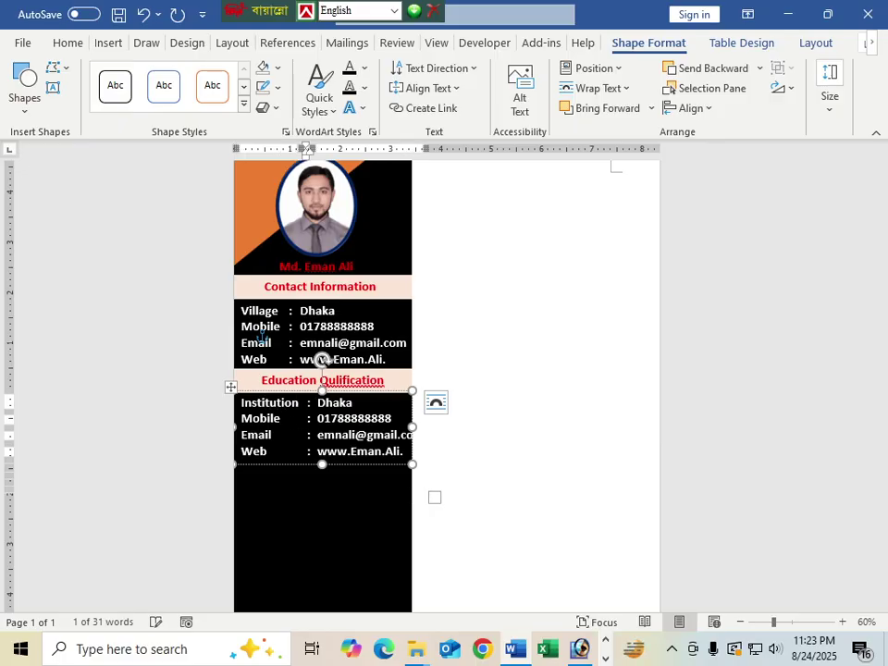
key("Tab")
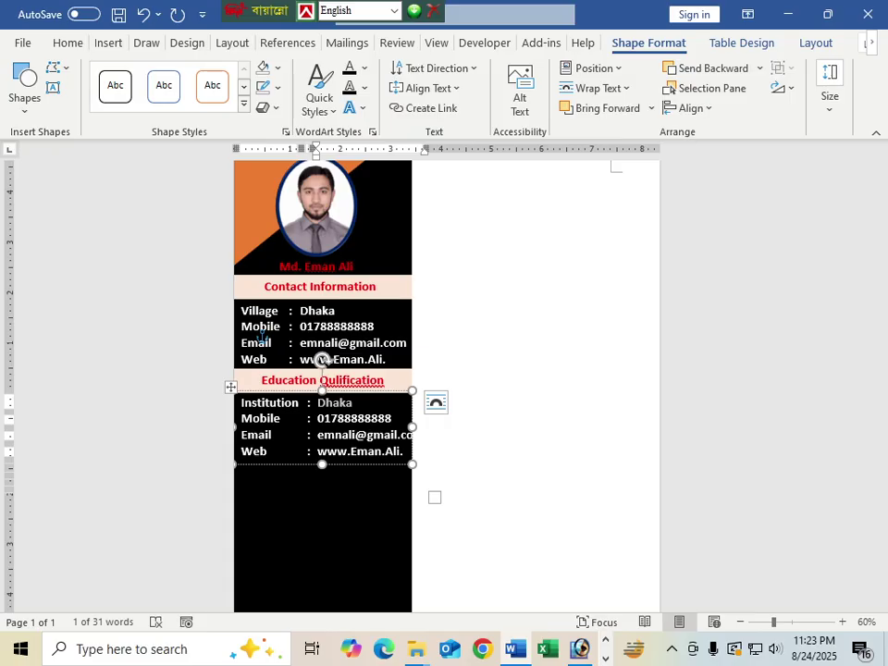
type("Dhaka")
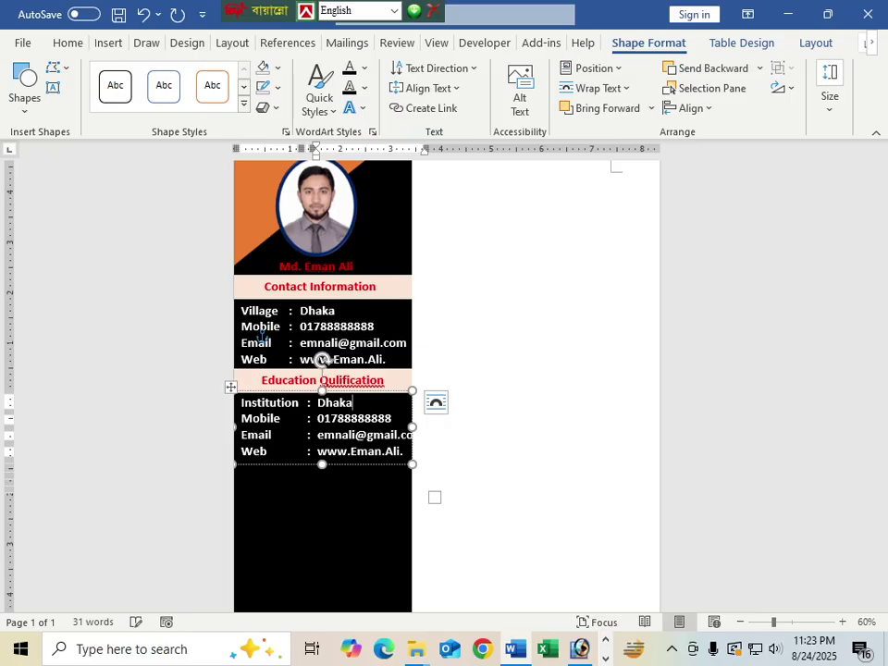
key("BackSpace")
type("aka ")
type("gov")
type(".")
key("BackSpace")
key("BackSpace")
key("BackSpace")
key("BackSpace")
key("BackSpace")
type("College.")
key("Tab")
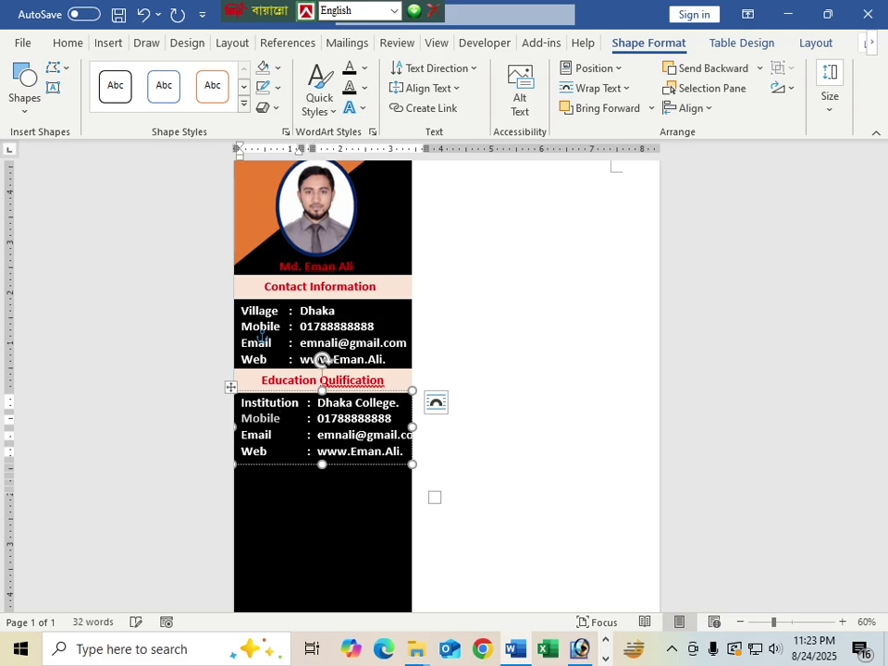
Step: Fill the next rows with Board: Dhaka. and Group: Science
type("Bo")
key("BackSpace")
type("ard")
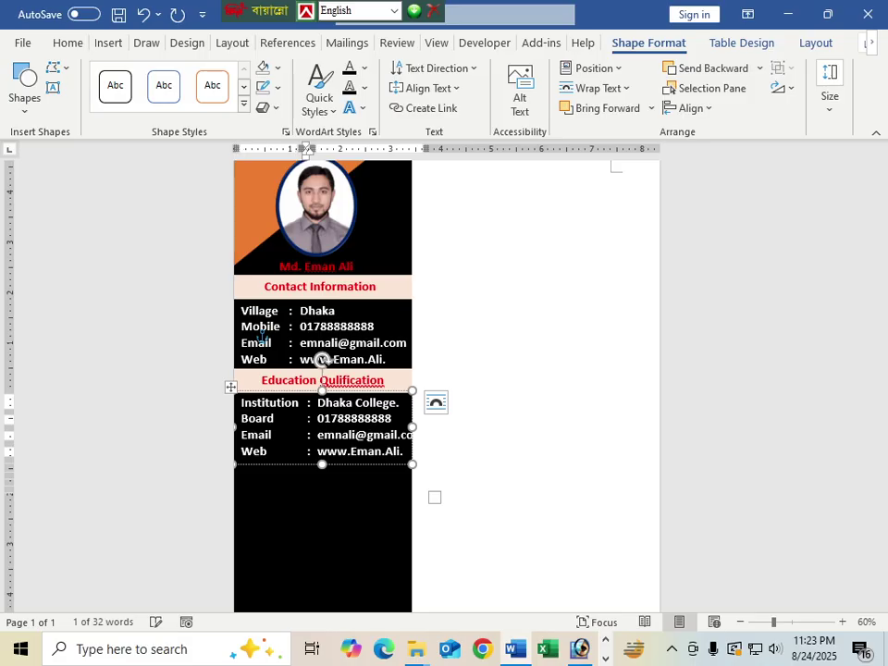
key("Tab")
type("Dhak")
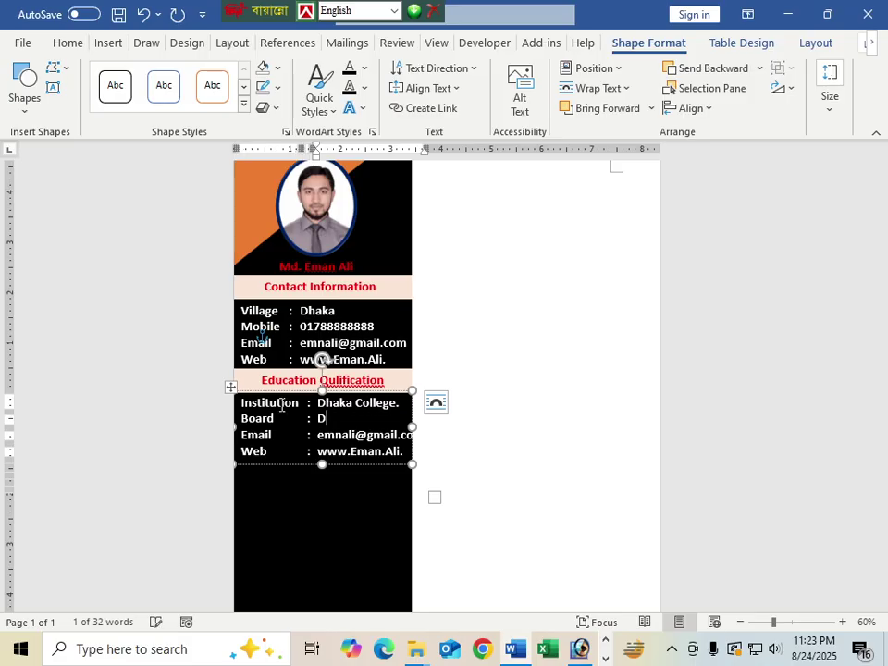
key("Tab")
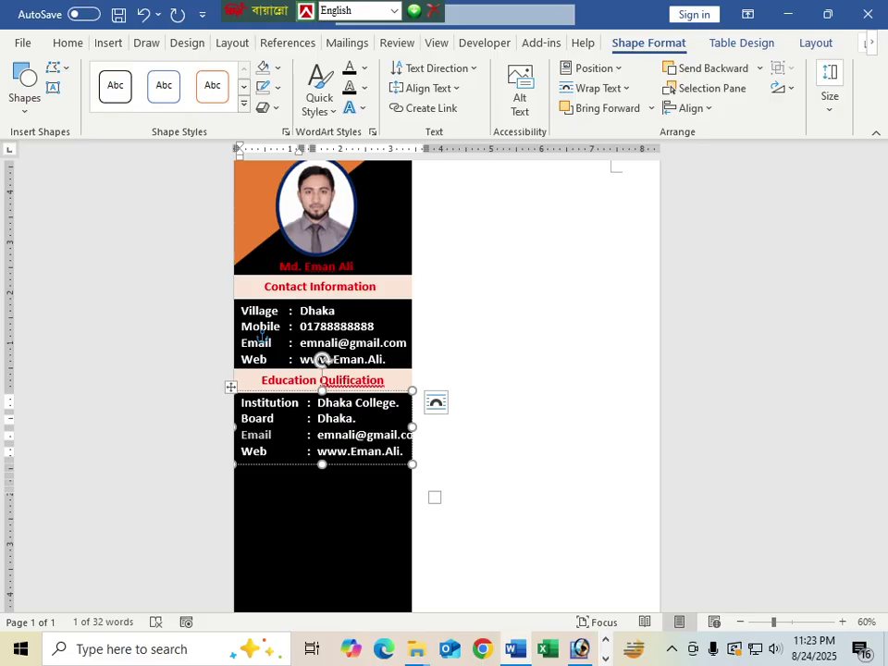
type("Group")
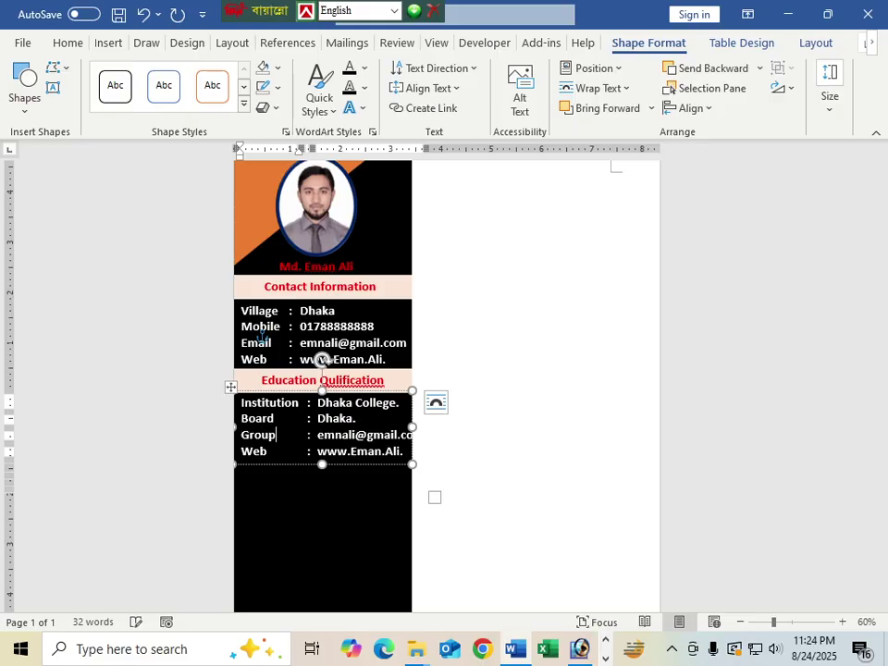
key("Tab")
type("Science")
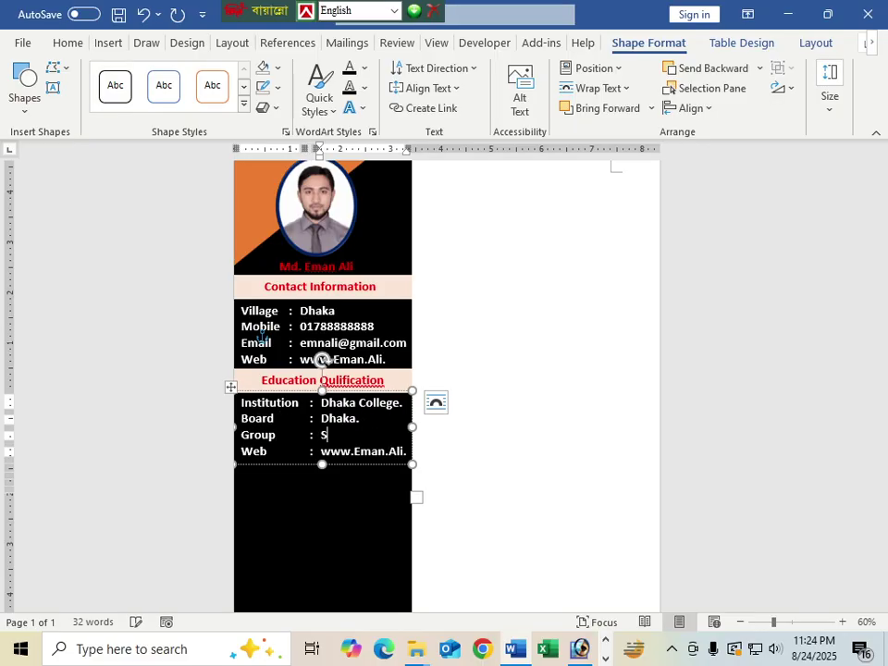
key("Tab")
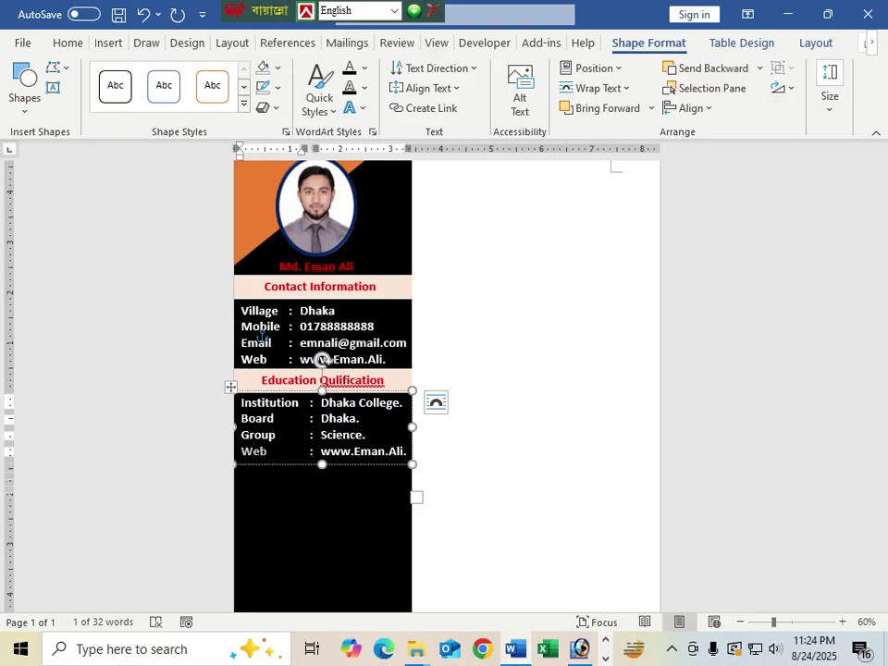
Step: Add a Passing Year row with value 2016 and enlarge the education box to fit
type("Passy")
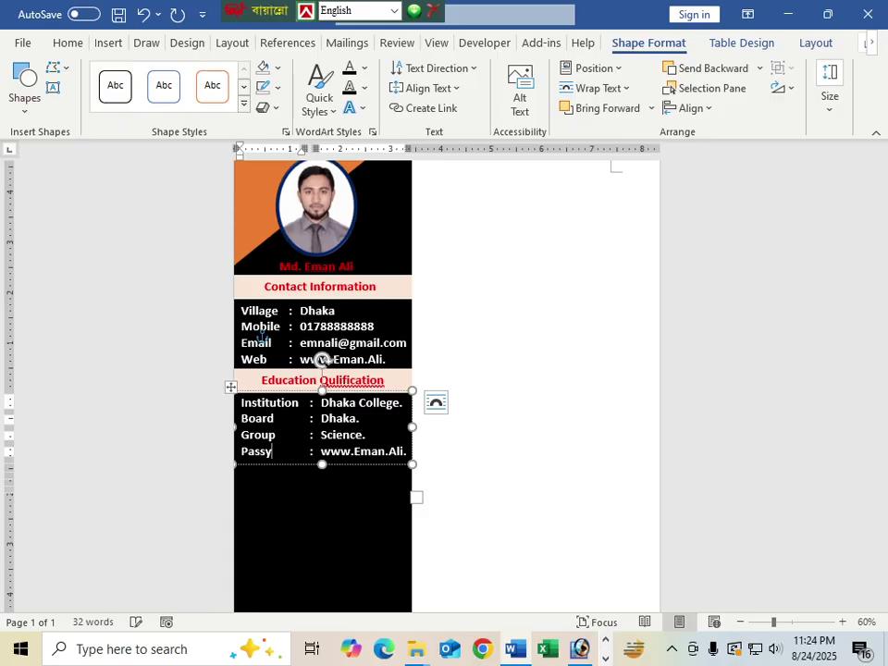
type("ing")
key("BackSpace")
key("BackSpace")
key("BackSpace")
type("ing")
key("Return")
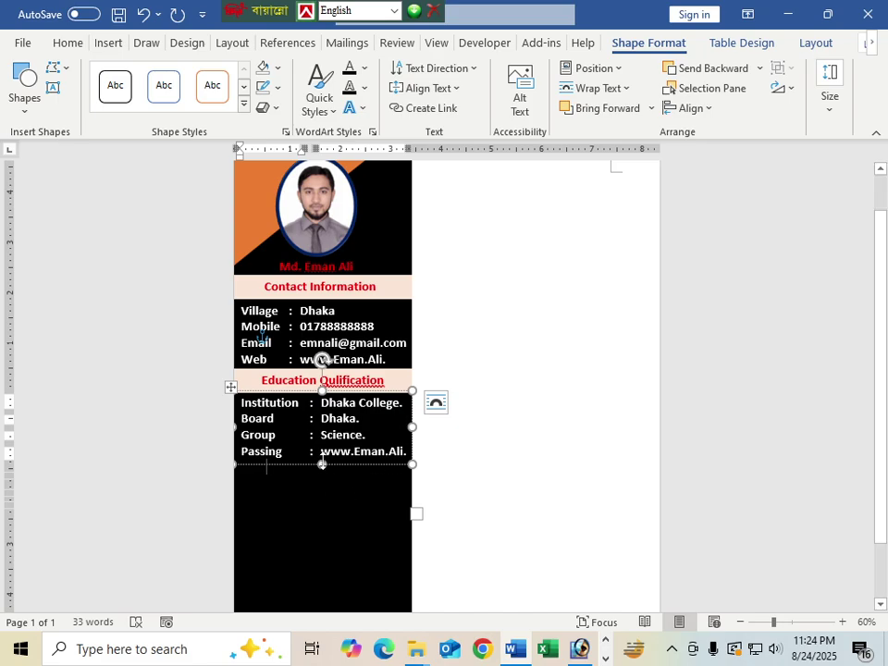
left_click_drag(322, 465, 324, 521)
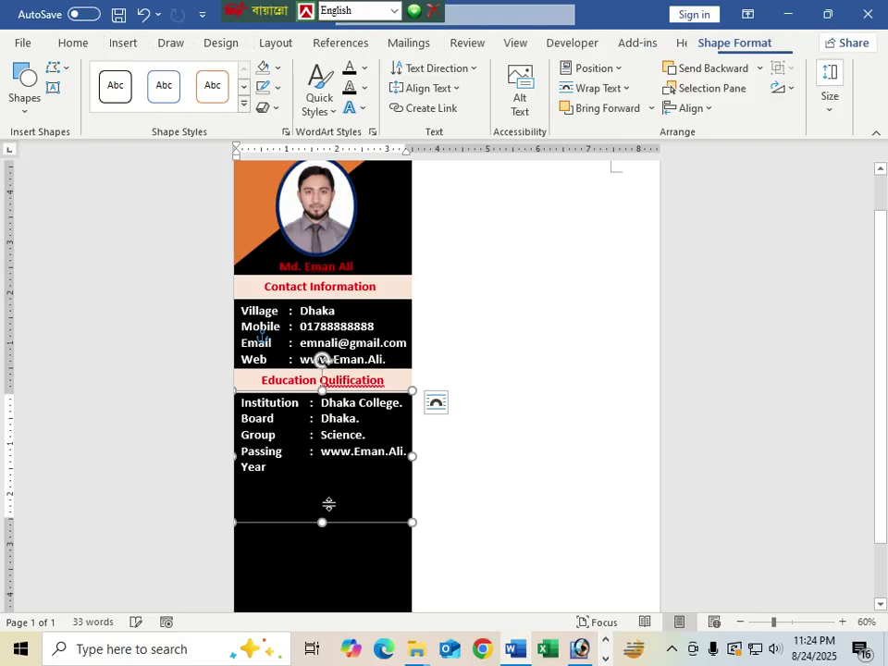
key("Tab")
left_click(324, 453)
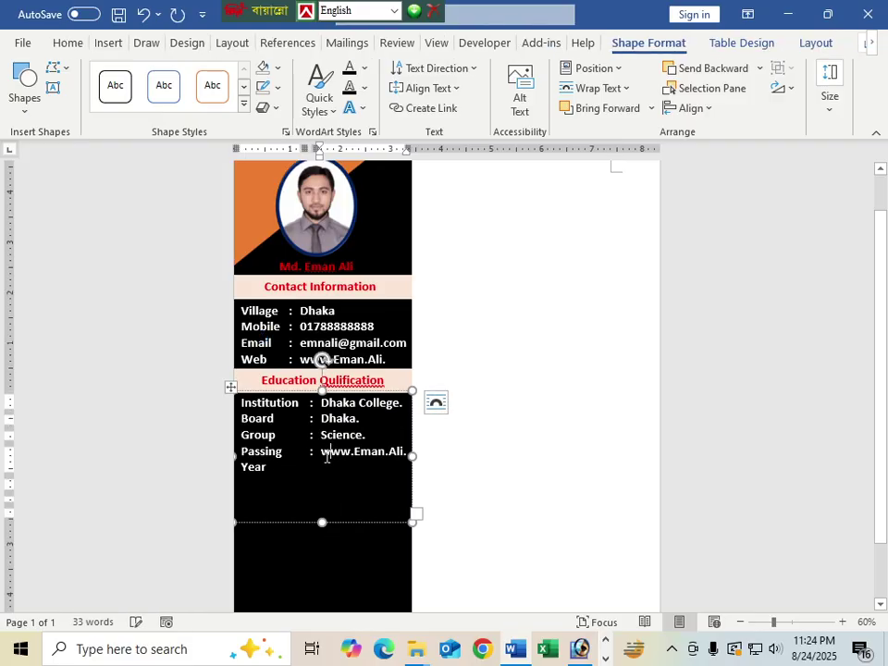
left_click_drag(323, 452, 407, 452)
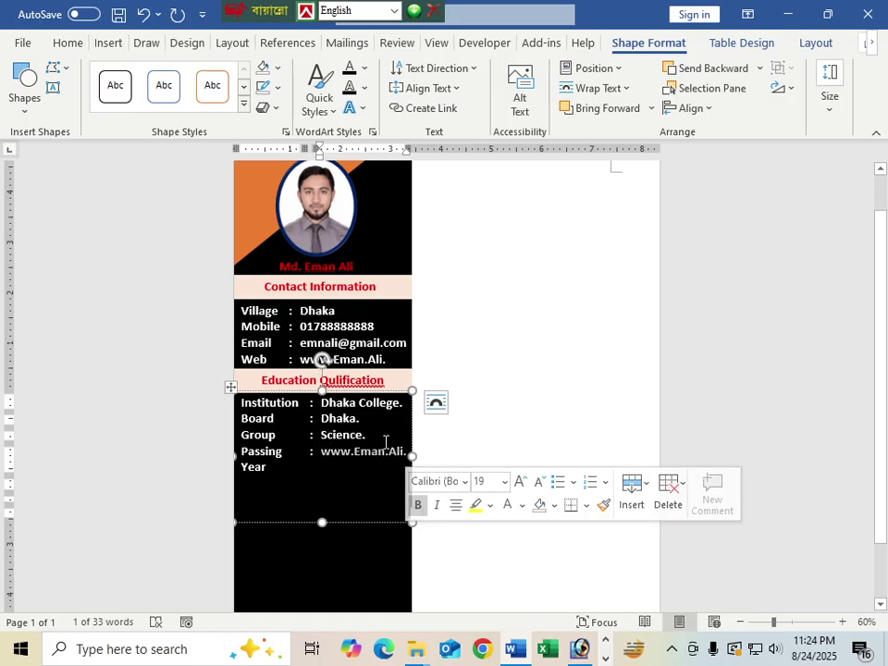
type("2")
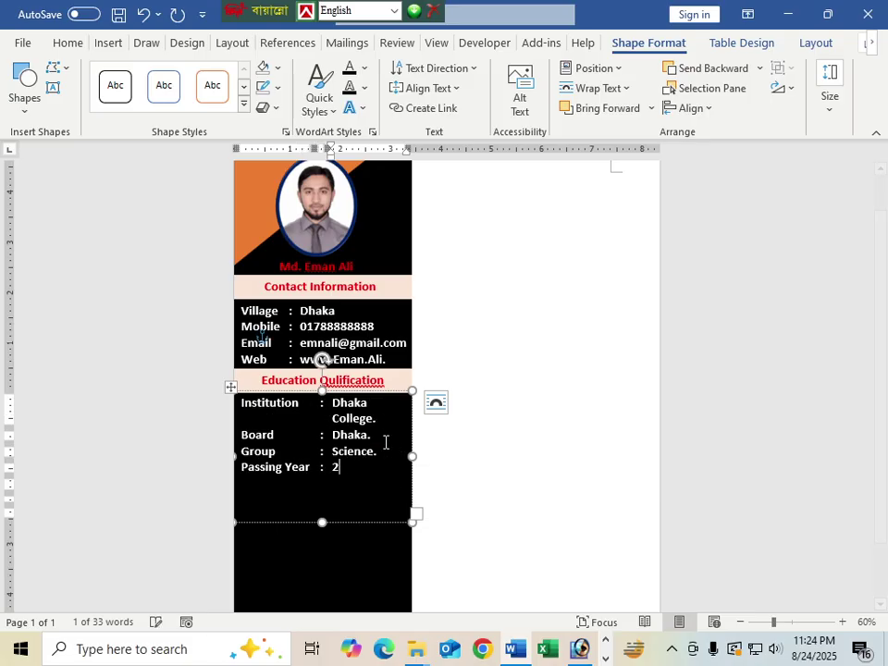
type("0")
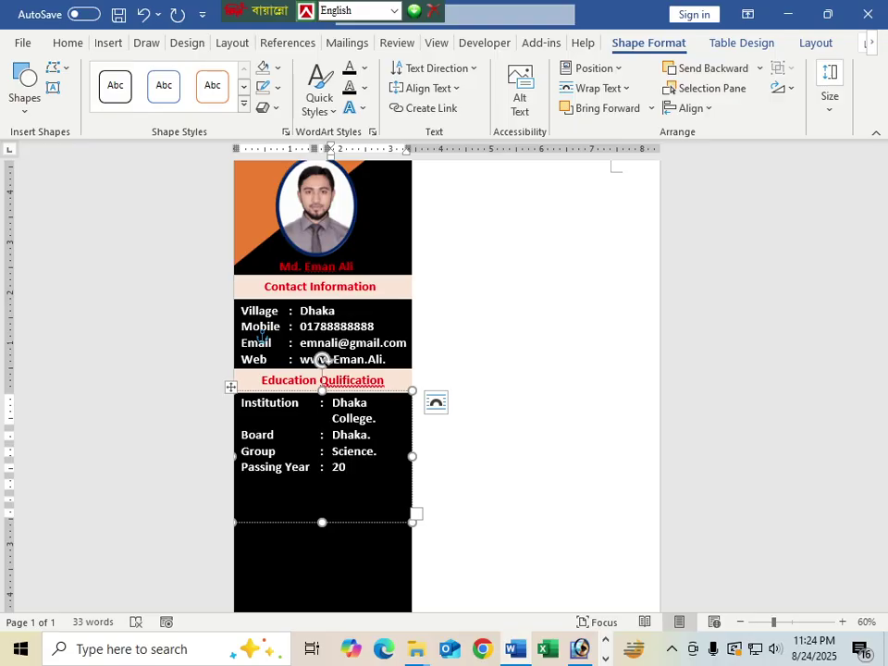
type("16")
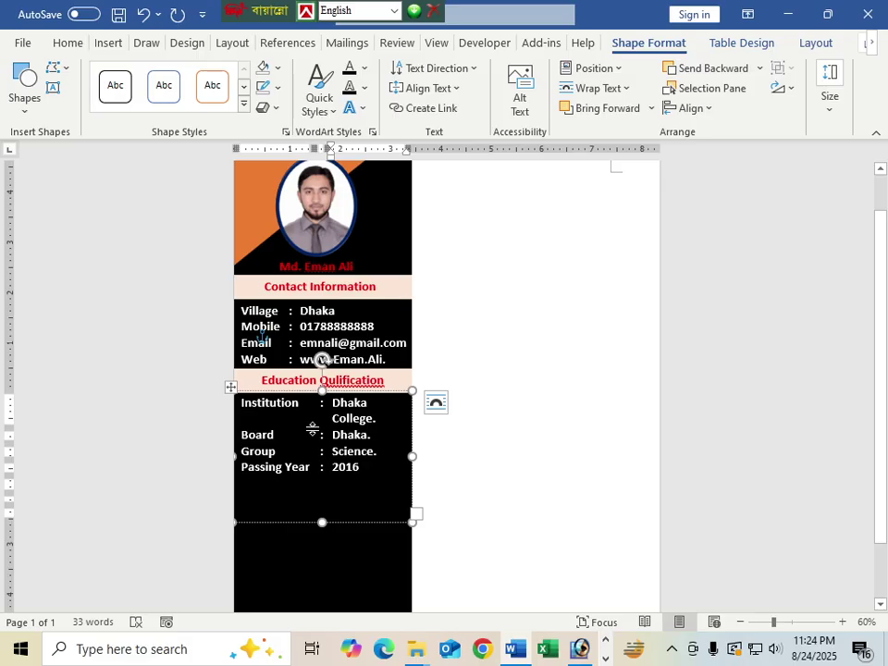
left_click(312, 429)
Step: Clear the education box and paste the four education detail lines back in, left-aligned
left_click_drag(314, 441, 316, 441)
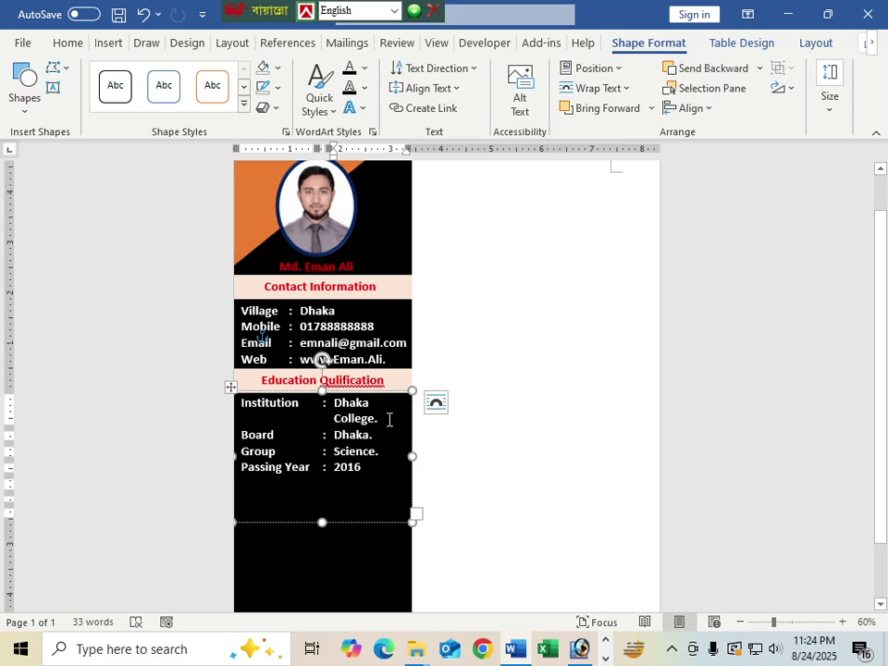
left_click(379, 418)
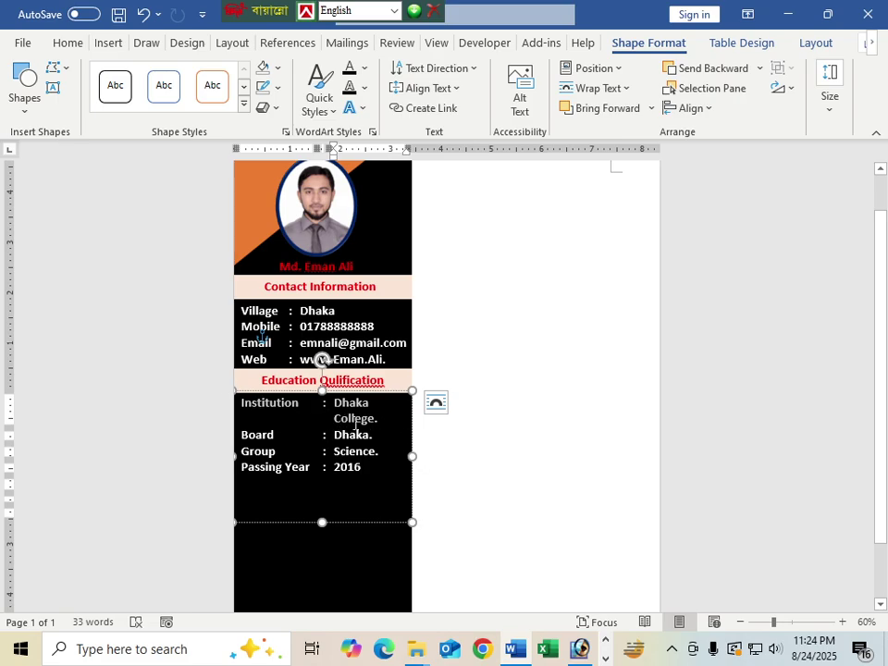
left_click(363, 467)
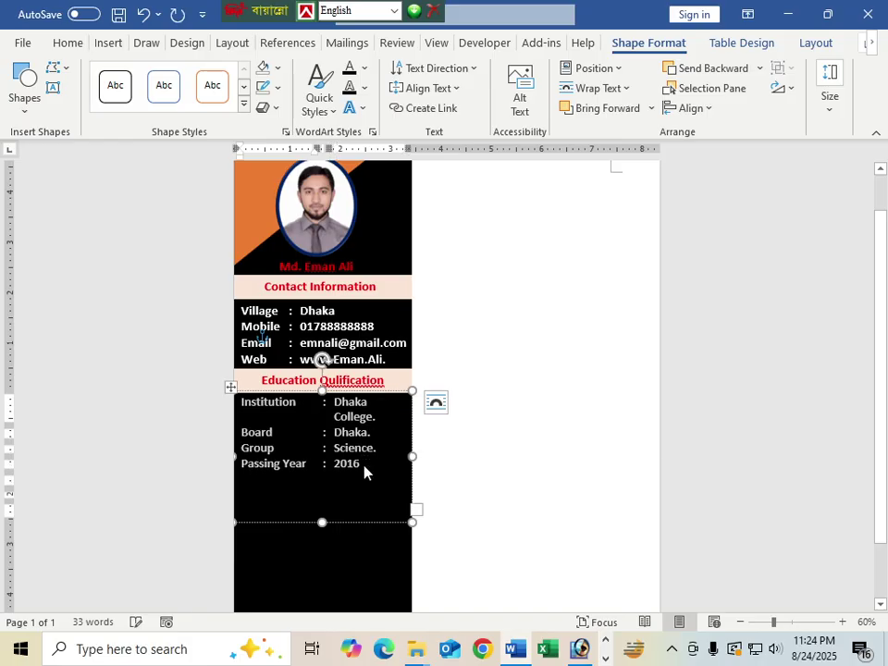
key("ctrl+z")
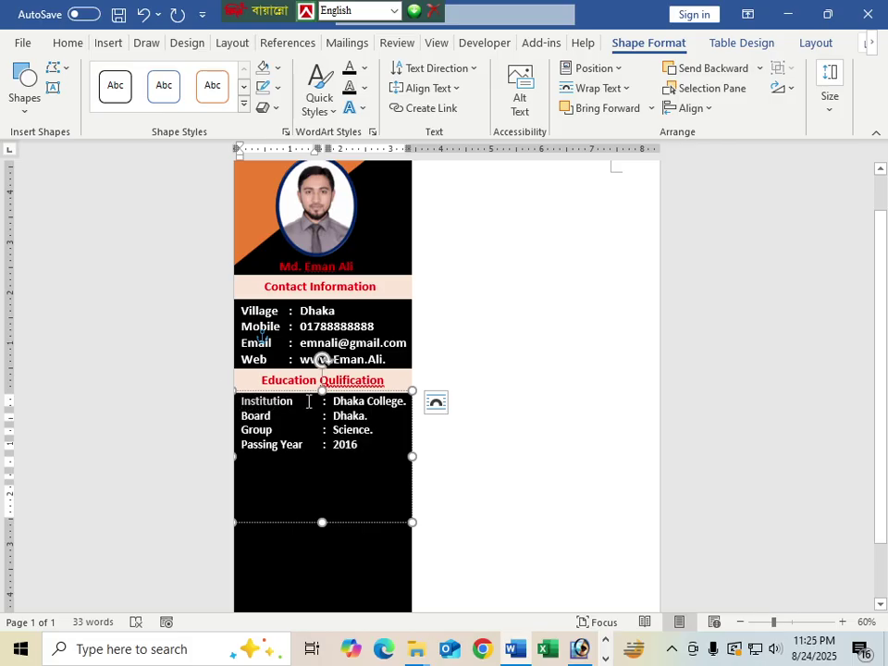
left_click_drag(371, 435, 372, 445)
key("ctrl+c")
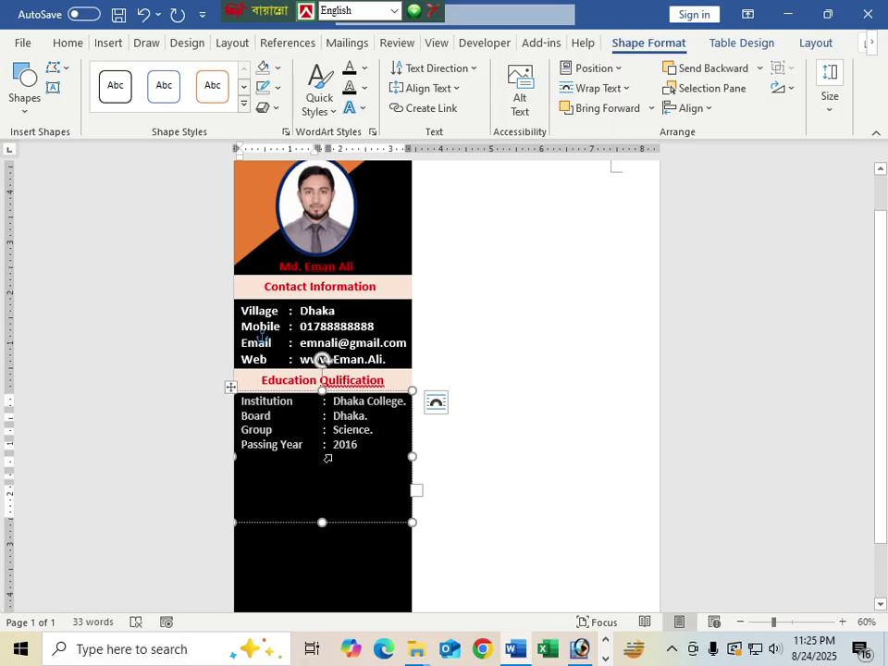
key("Delete")
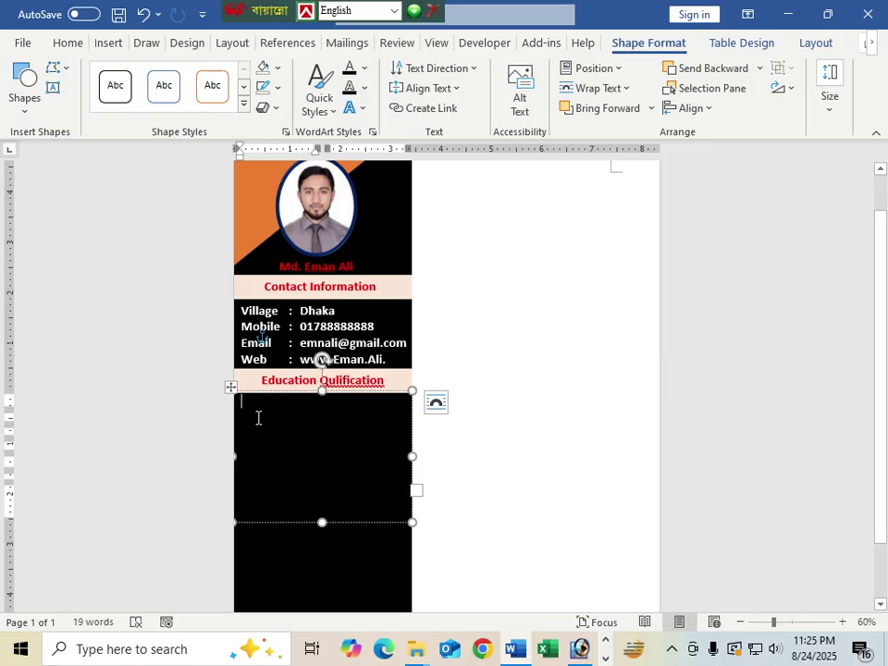
key("ctrl+e")
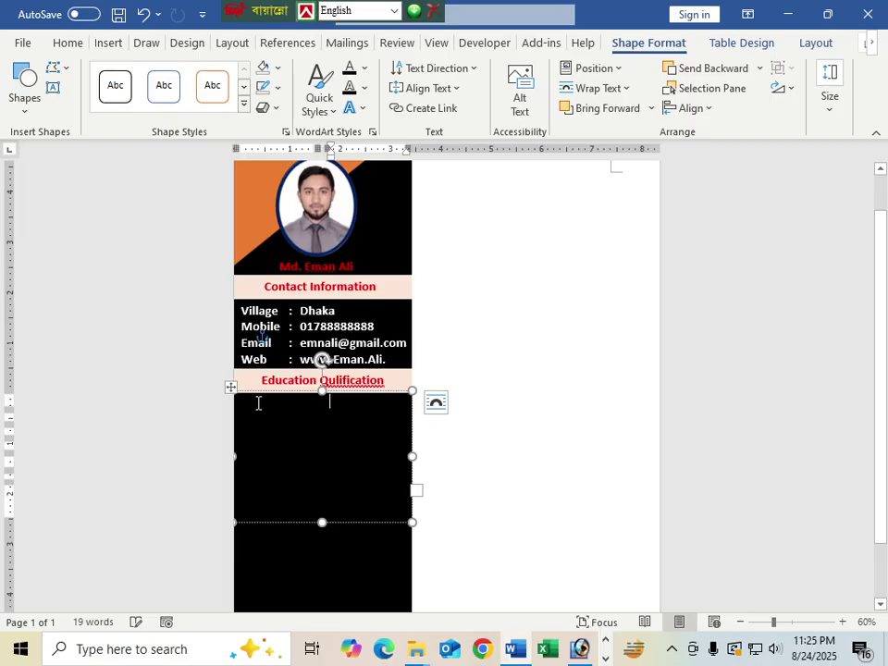
key("ctrl+l")
key("ctrl+v")
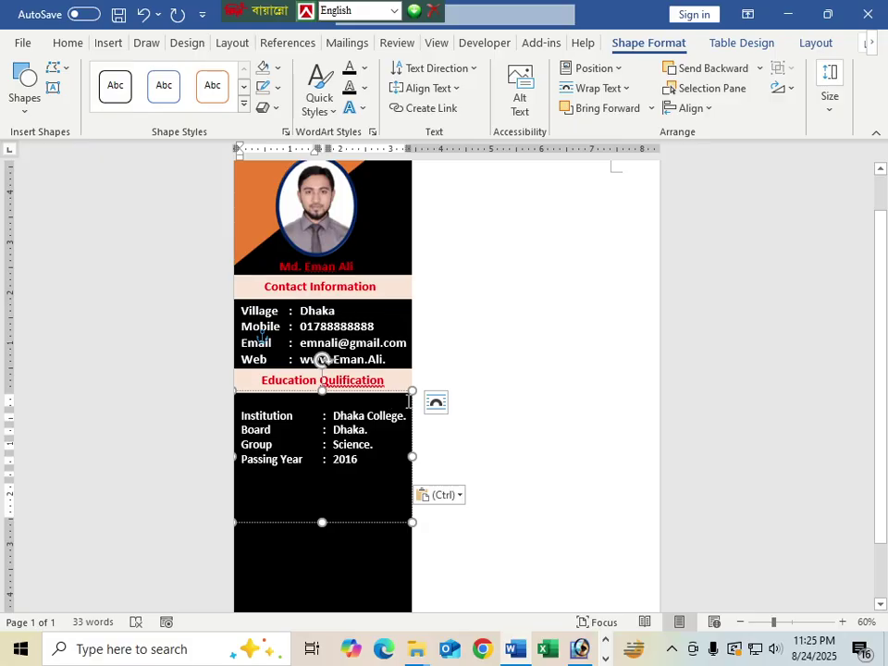
left_click_drag(409, 401, 408, 399)
Step: Type 'SSC (Secondry School Certificate' on the top line above Institution
type("s")
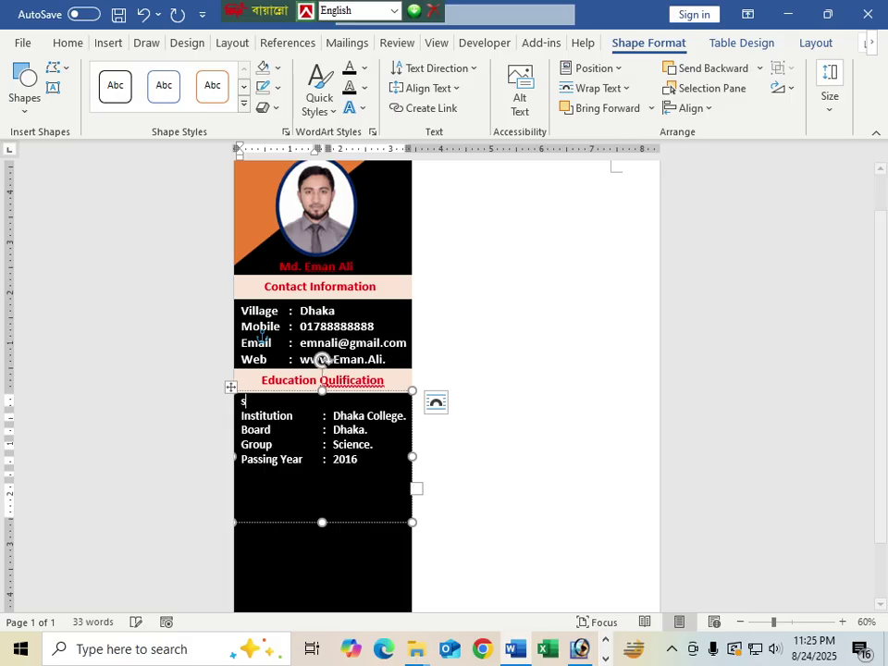
type("SS")
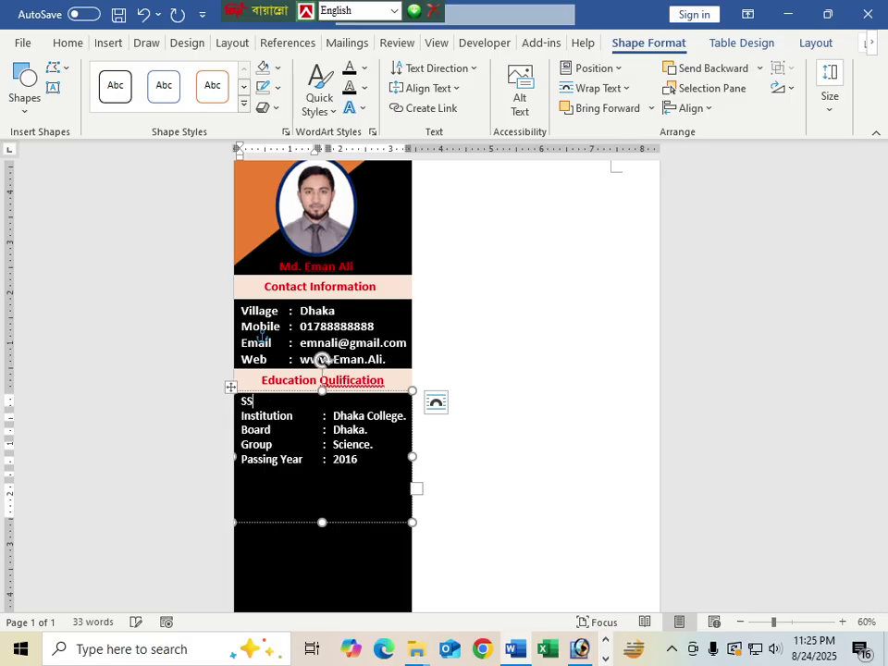
type("C (Secondry")
key("Return")
type("Schoo")
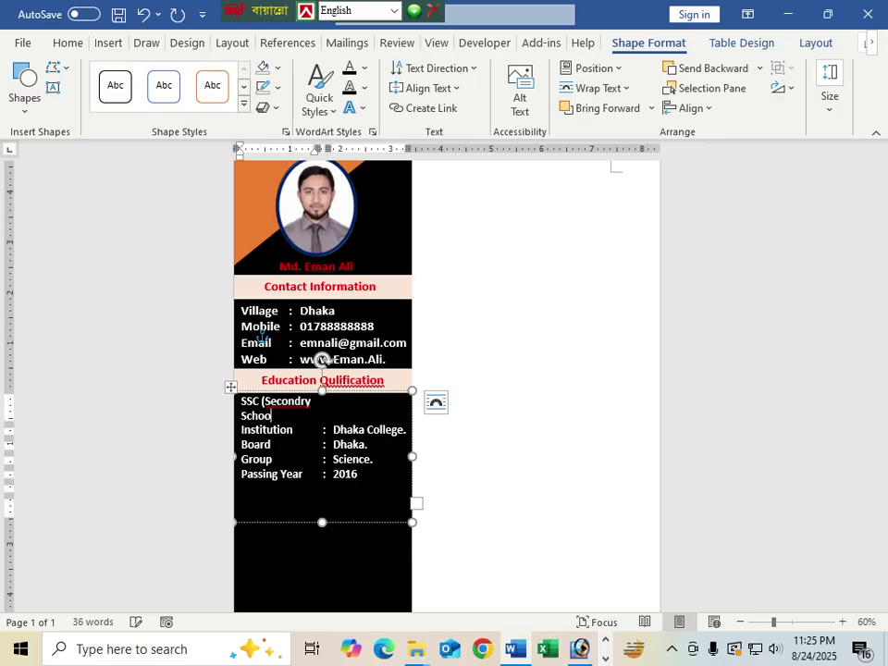
type("l Certificate")
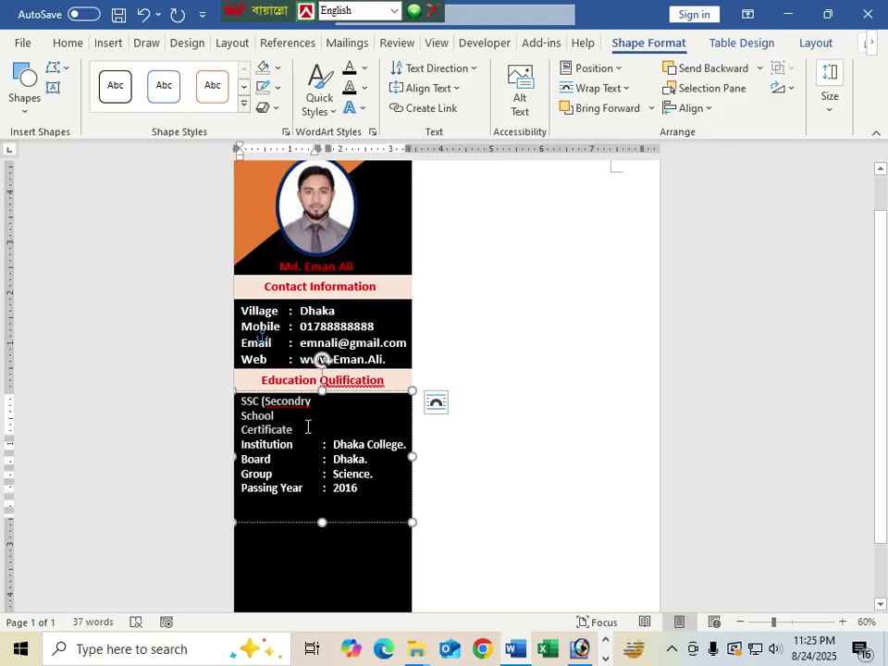
triple_click(310, 429)
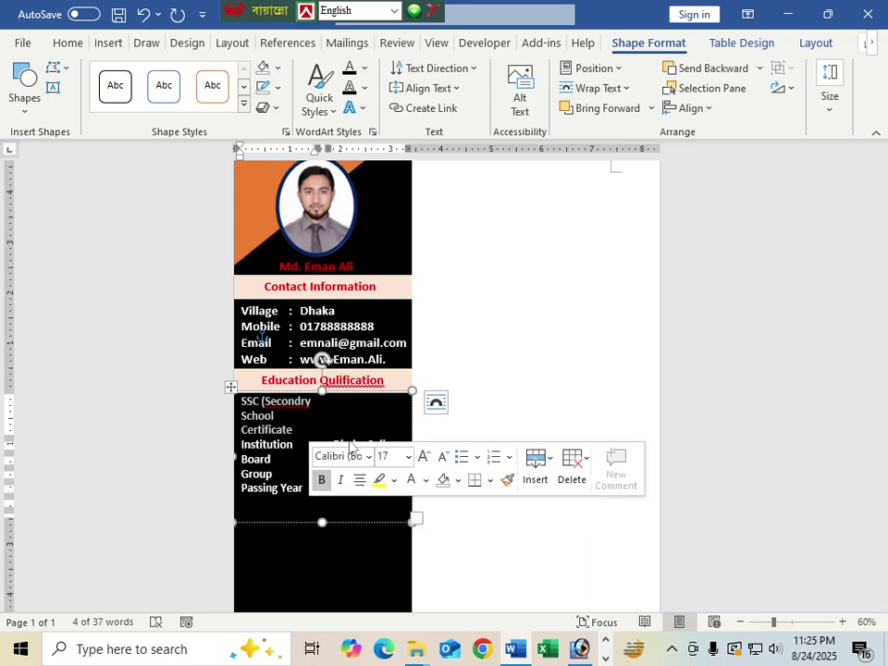
Step: Look through the Table Design, Draw, Insert, Design and Layout ribbon tabs
left_click(730, 42)
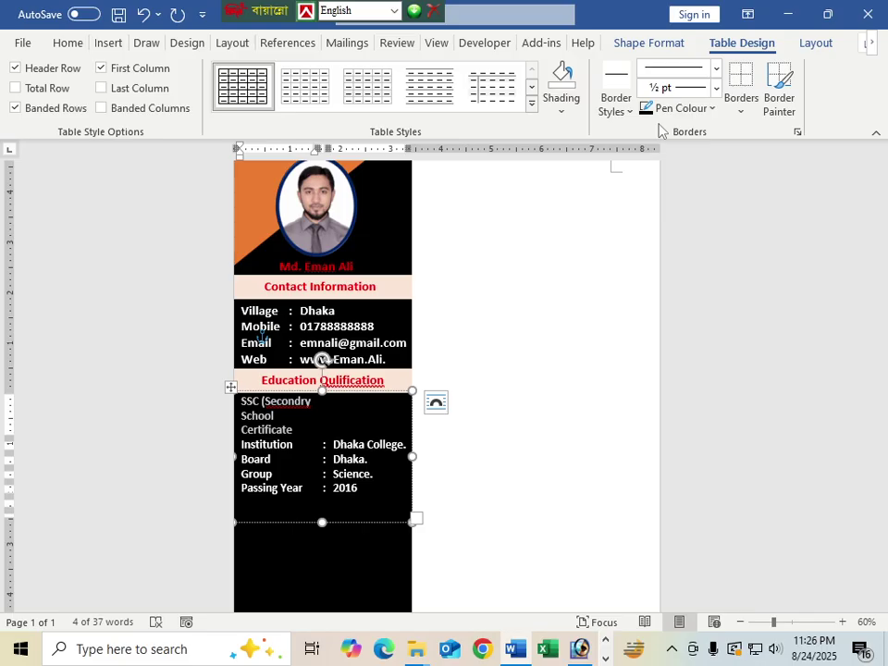
left_click(141, 44)
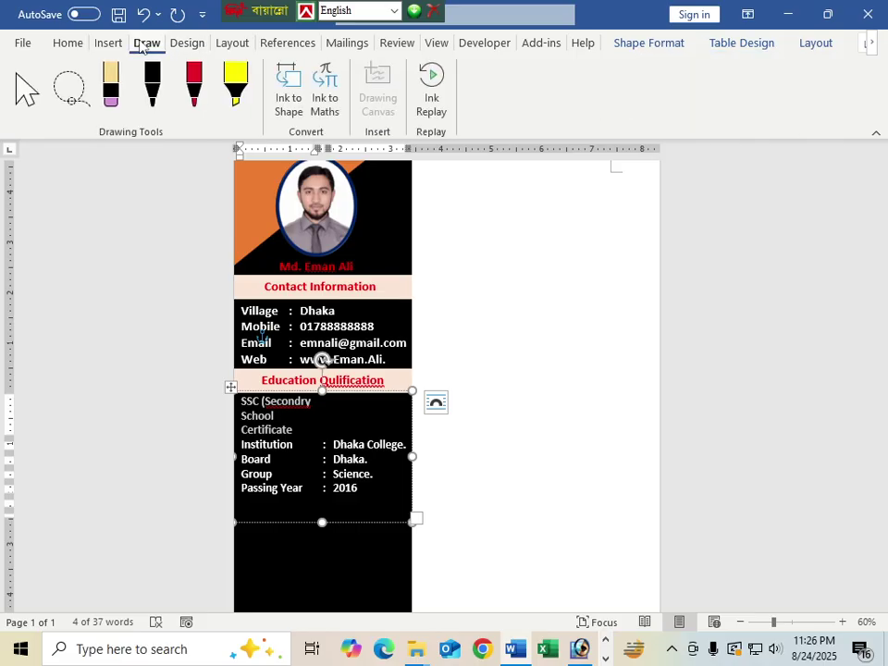
left_click(109, 46)
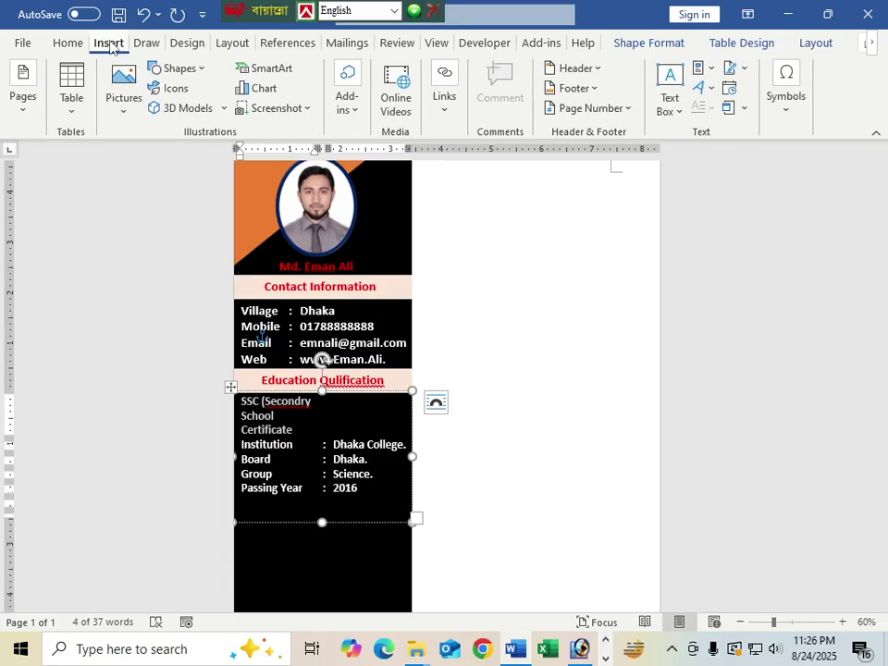
left_click(185, 43)
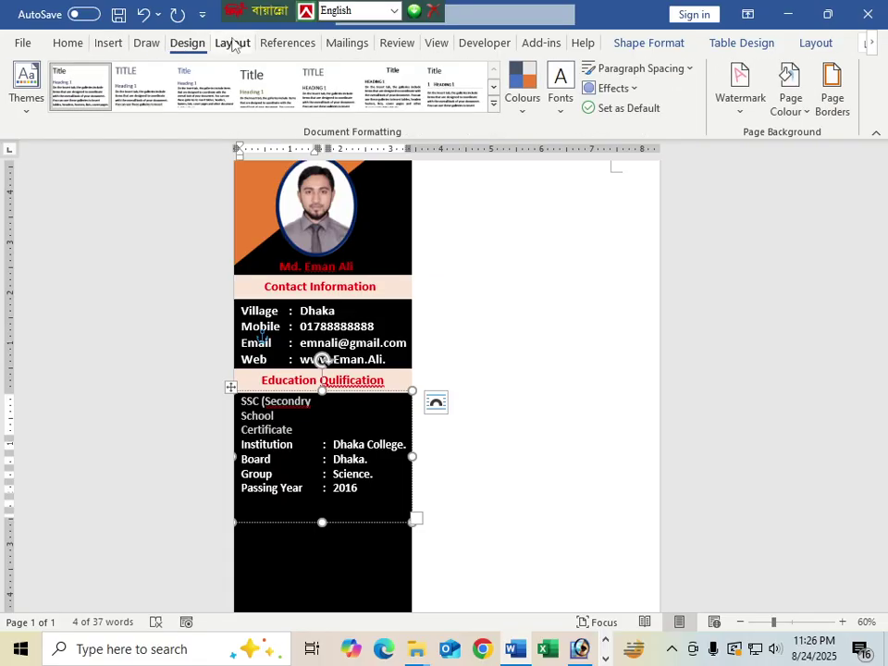
left_click(232, 43)
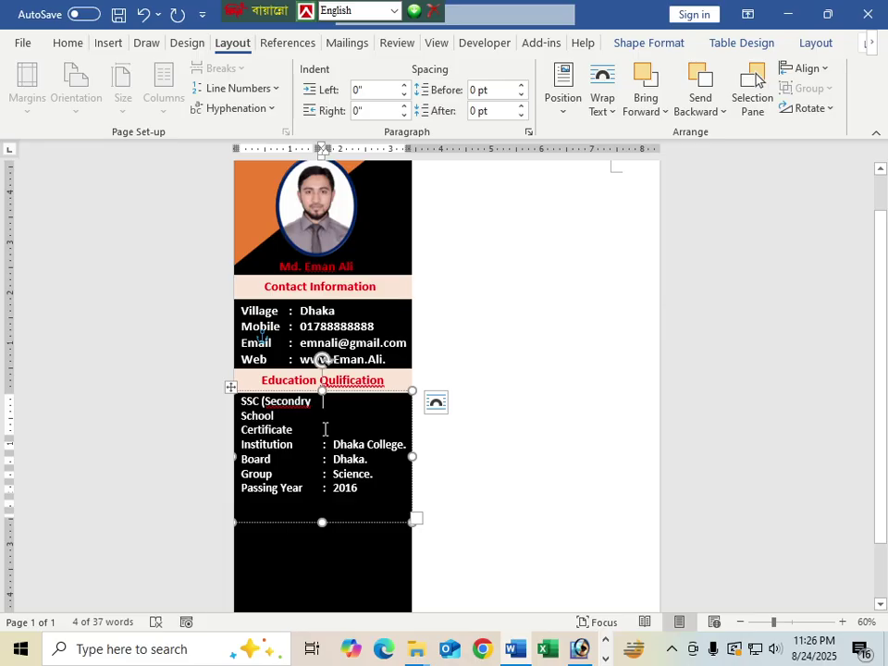
Step: Delete the 'SSC (Secondry School Certificate' line from the education box
left_click(325, 428)
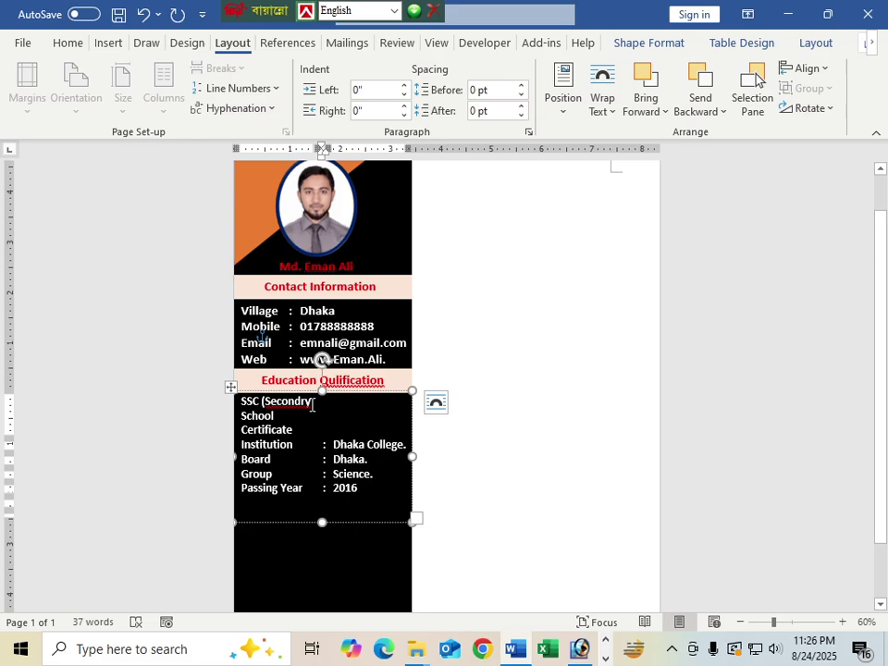
triple_click(313, 404)
key("BackSpace")
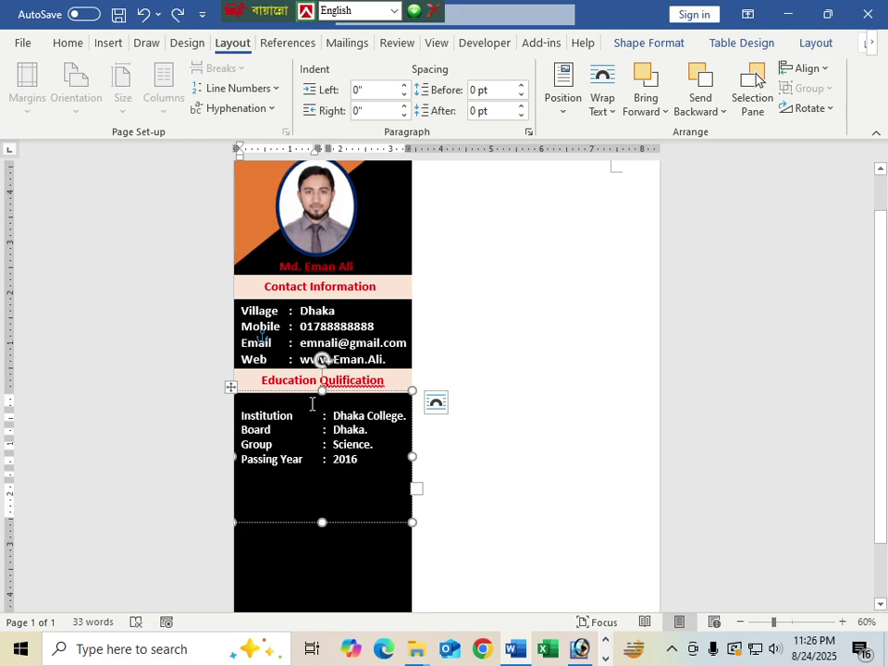
Step: Add a 'Result : 4.00' row under Passing Year in the education table
type("s")
key("ctrl+z")
key("ctrl+z")
key("ctrl+z")
key("ctrl+z")
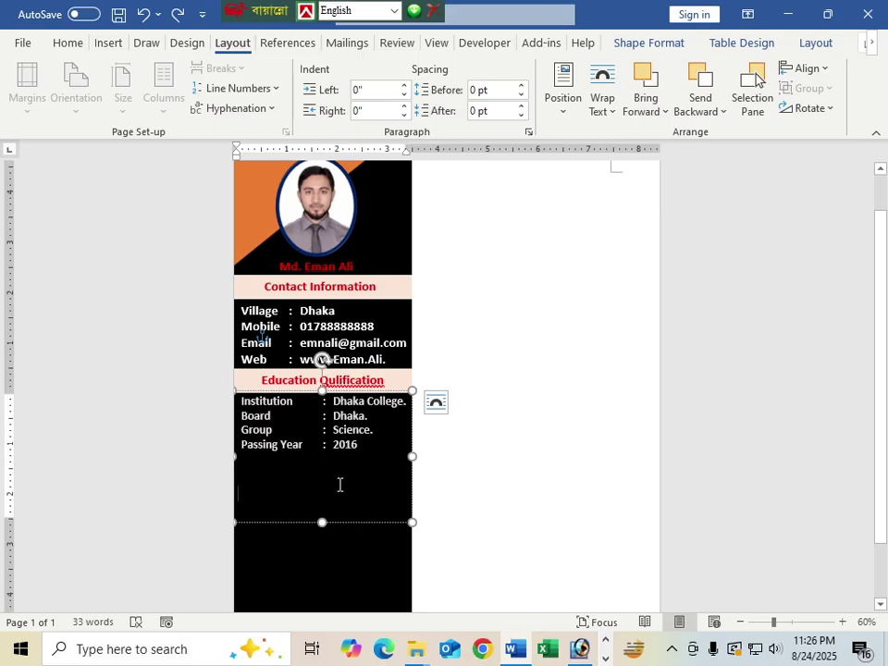
left_click(339, 485)
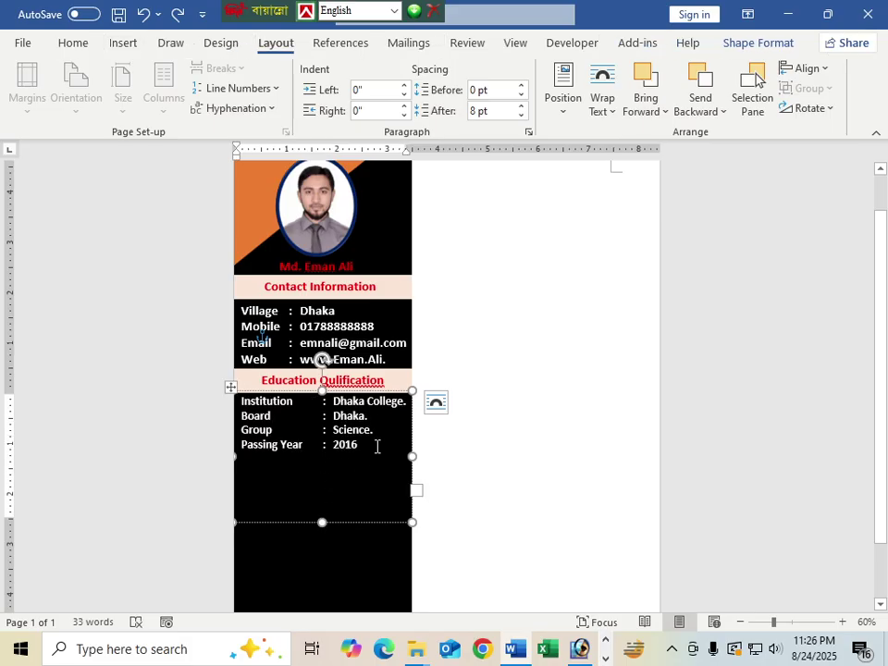
left_click(376, 446)
key("Tab")
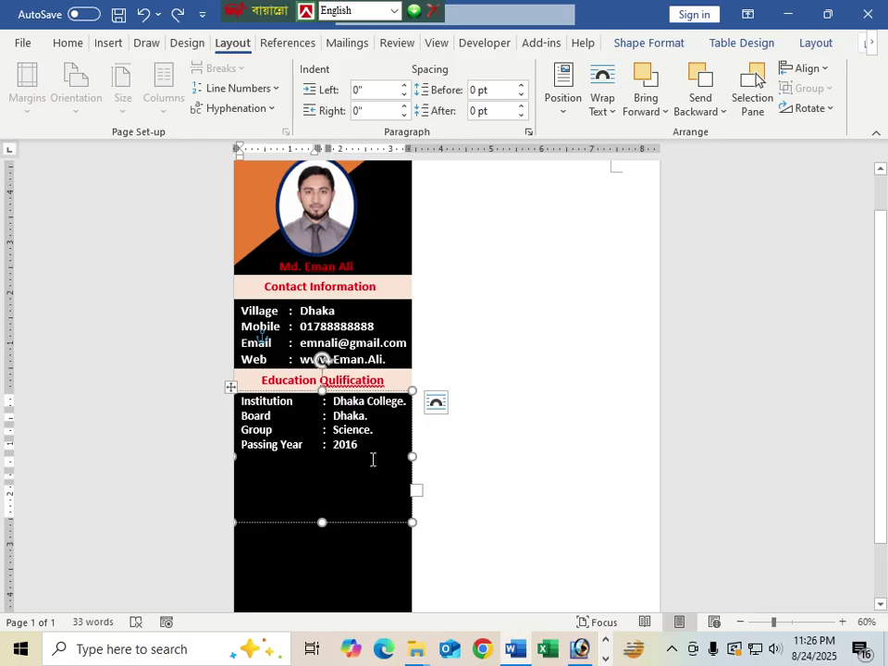
type("R")
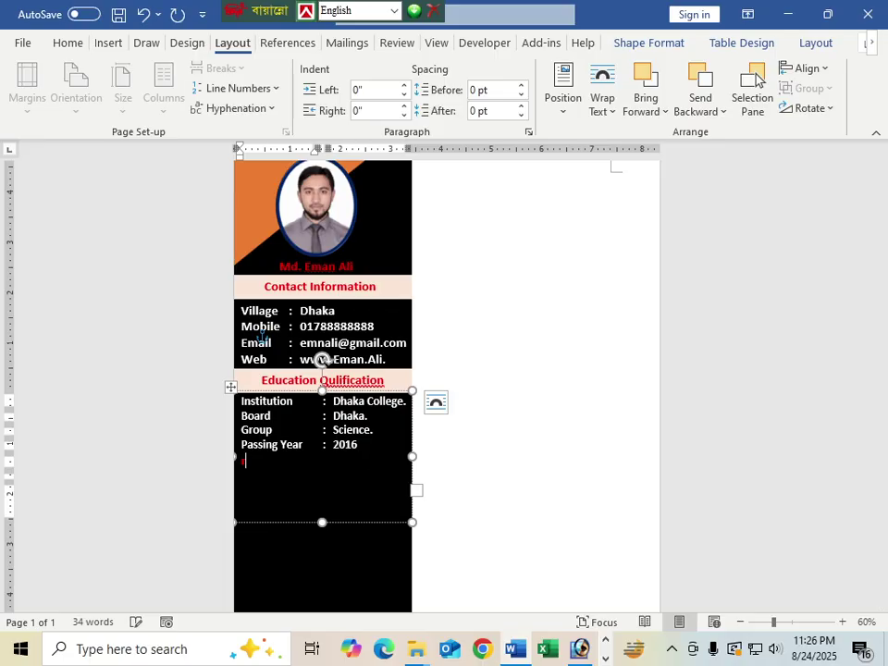
type("R")
key("BackSpace")
type("Result")
key("Tab")
type(":")
key("Tab")
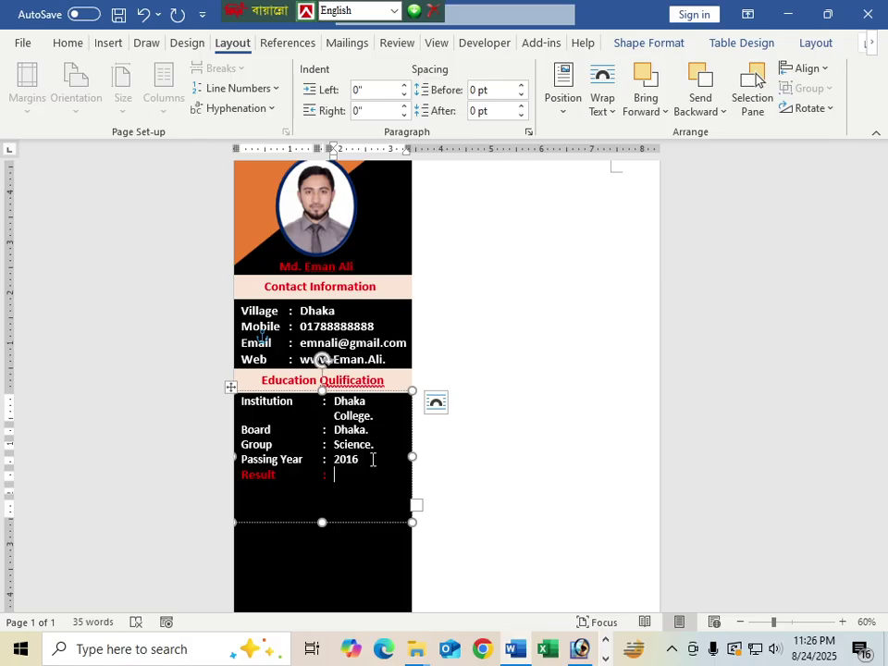
type("4.00")
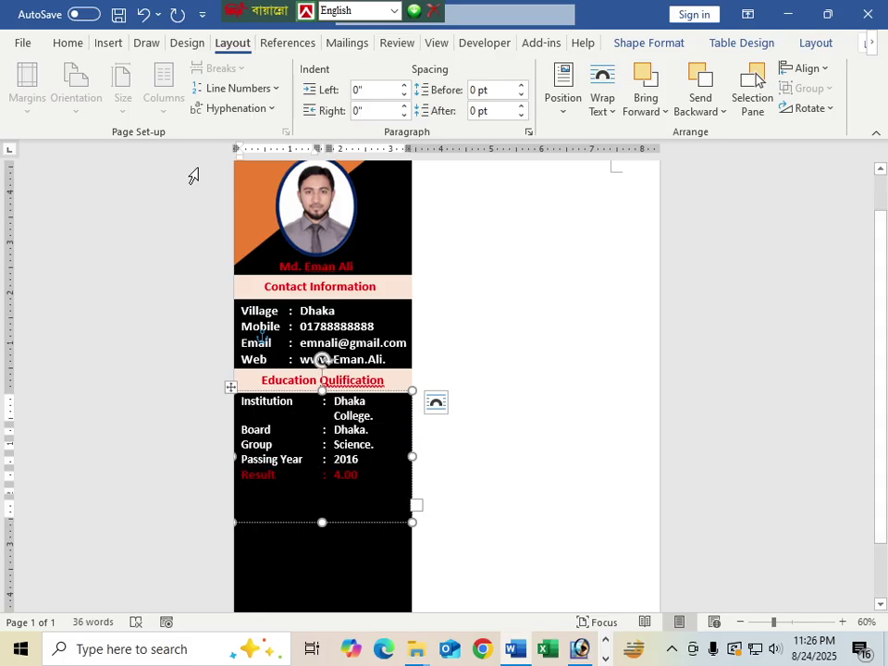
Step: Make the Result row white, shrink the table text to 17 pt, and shorten the box
left_click(66, 45)
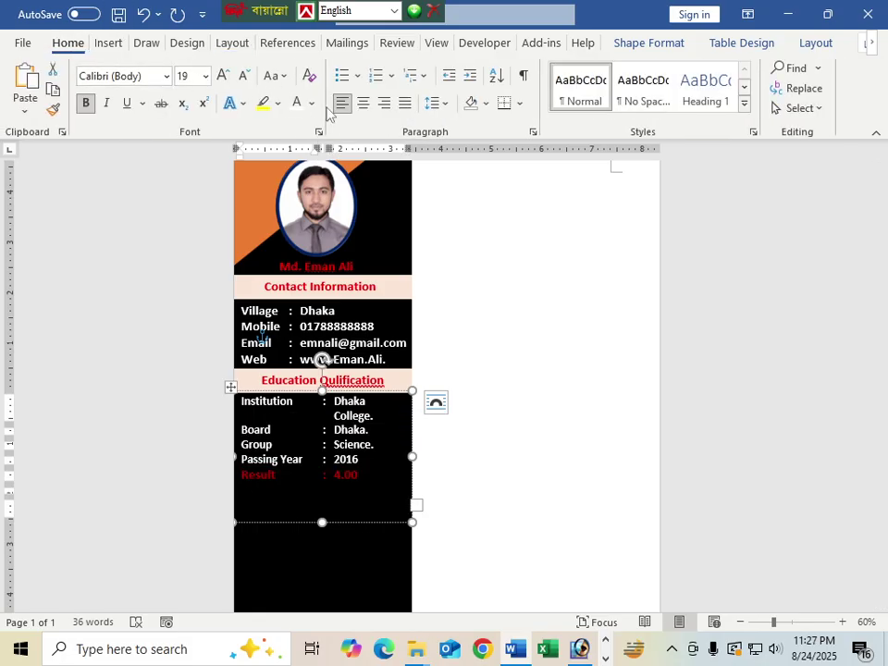
left_click(312, 103)
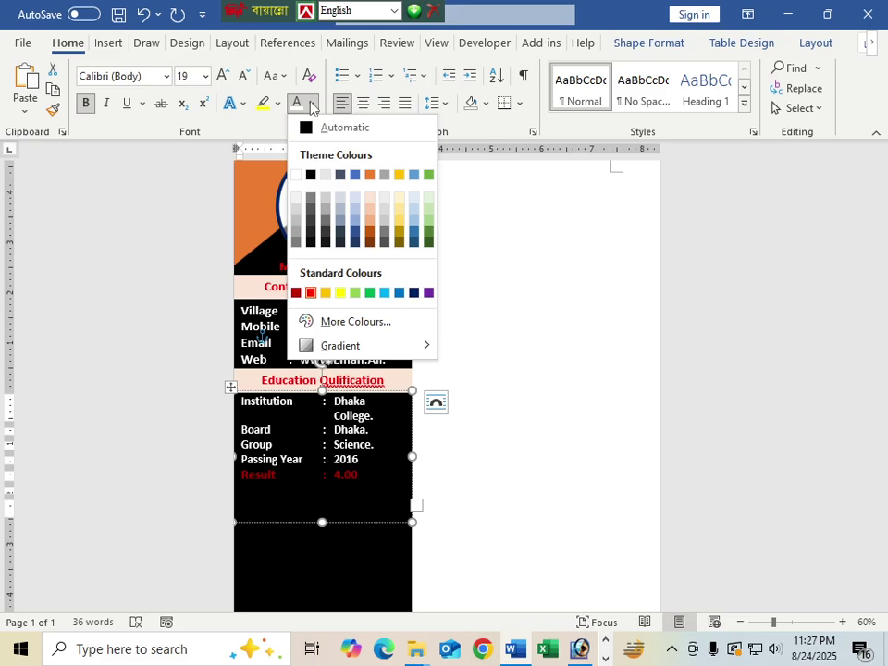
left_click(296, 175)
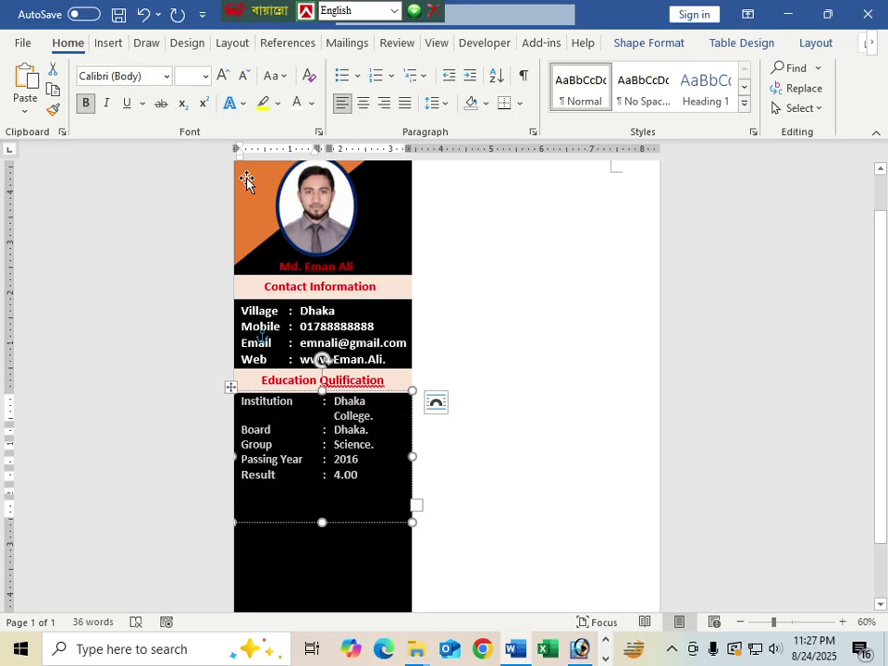
key("ctrl+bracketleft")
key("ctrl+bracketleft")
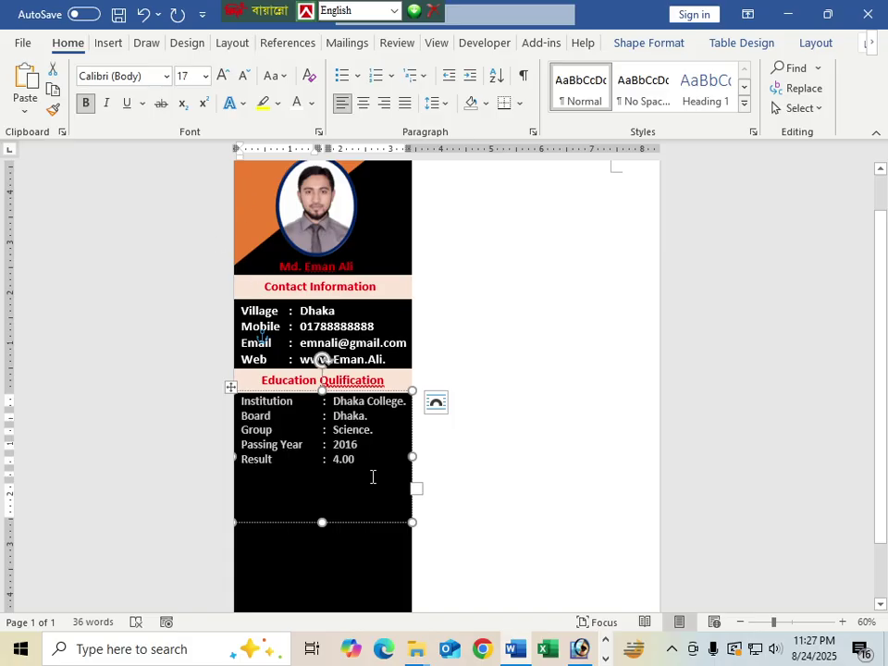
left_click(372, 482)
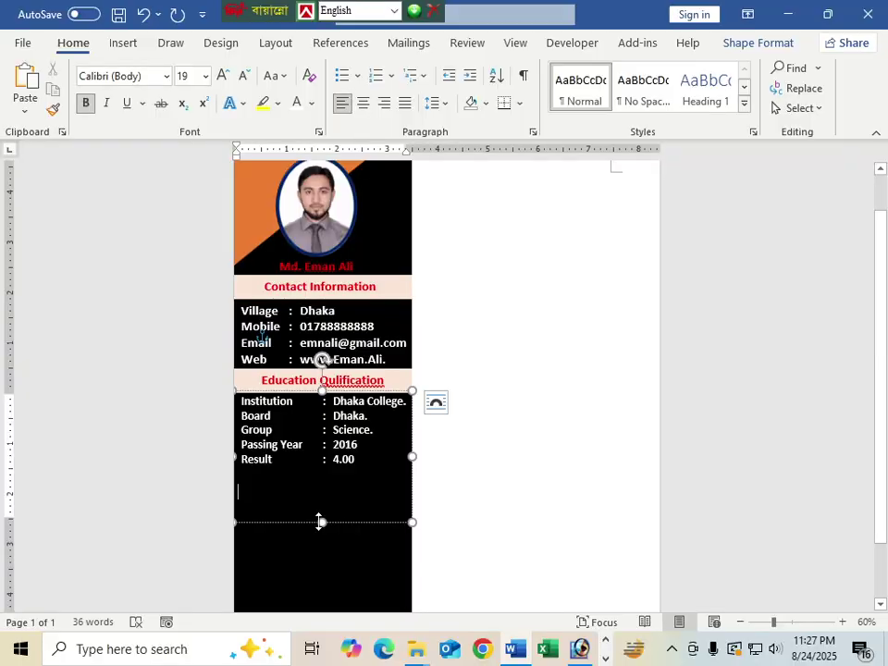
left_click_drag(319, 521, 300, 491)
Step: Extend the heading box, start a second line '(SSC)' and tighten the line spacing
left_click(352, 510)
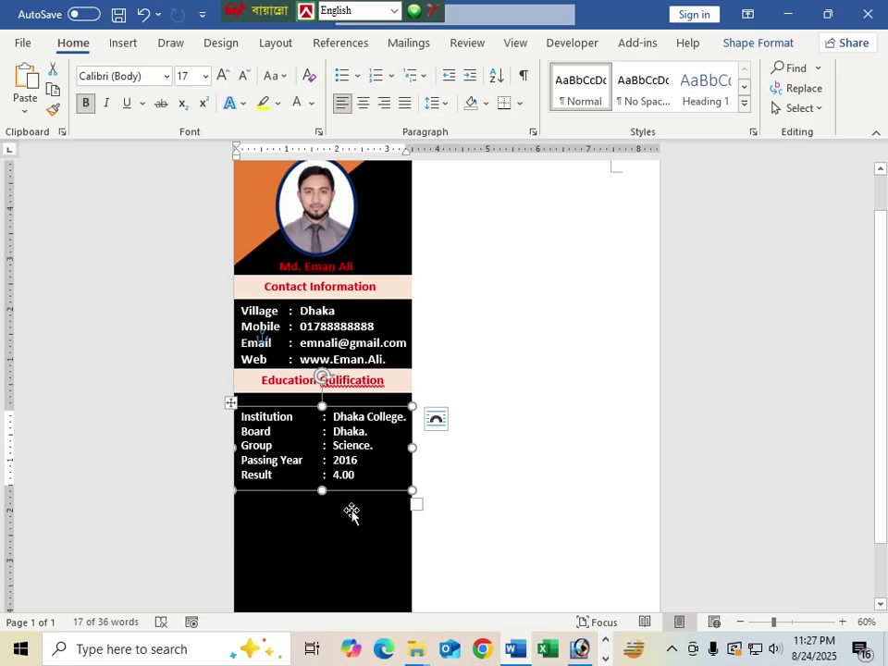
left_click(352, 373)
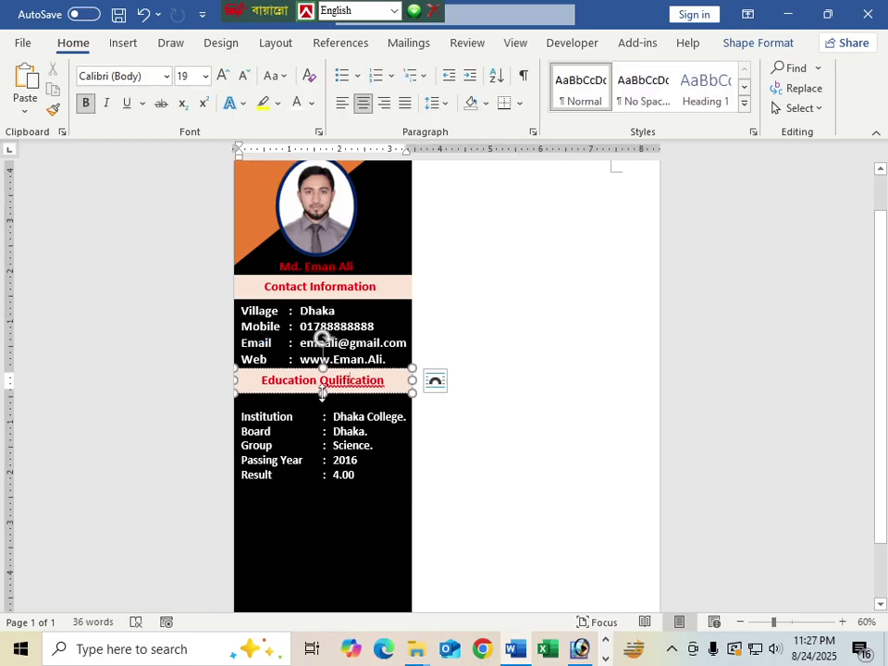
left_click_drag(323, 398, 322, 407)
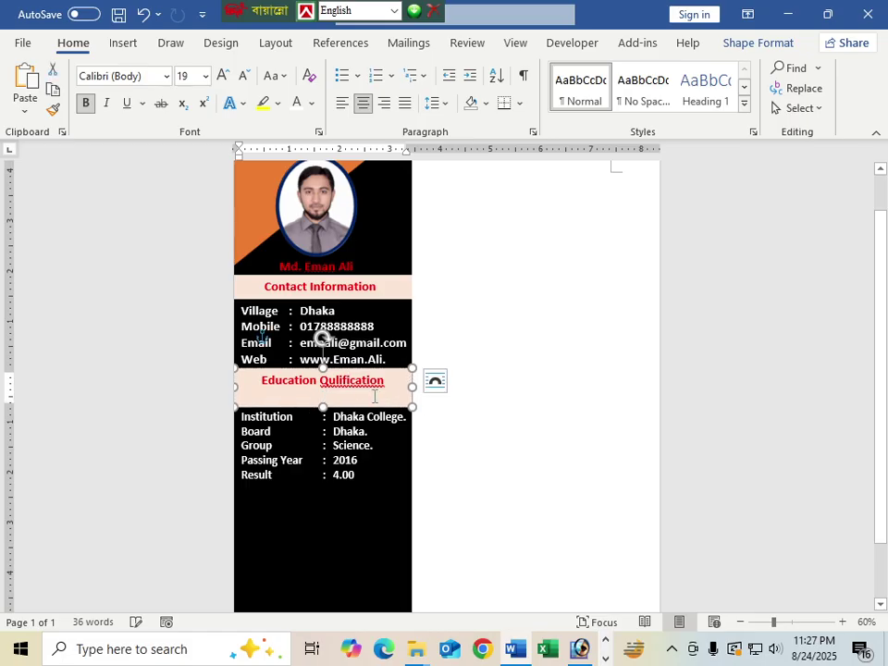
left_click(385, 381)
key("ctrl+z")
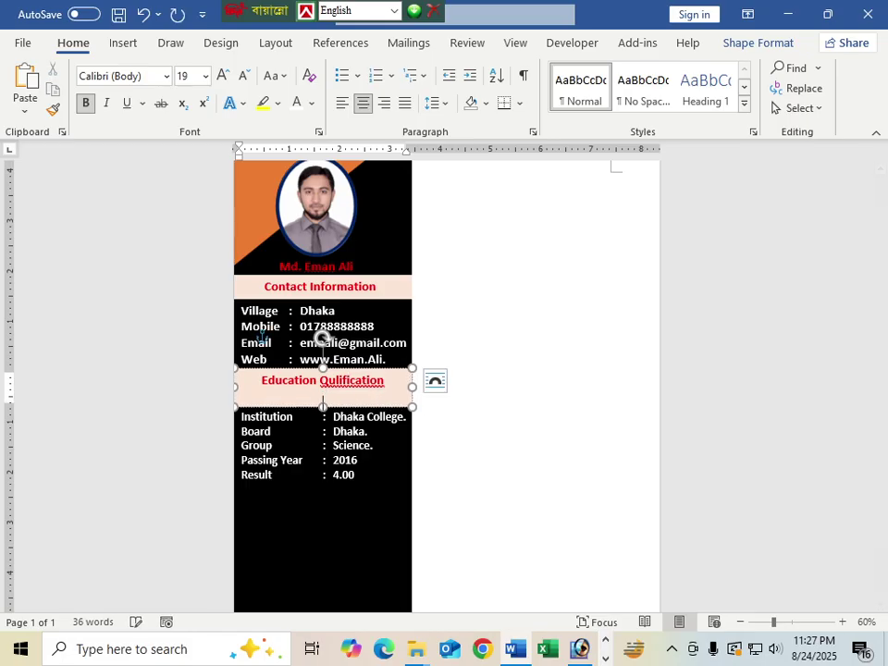
type("SSC")
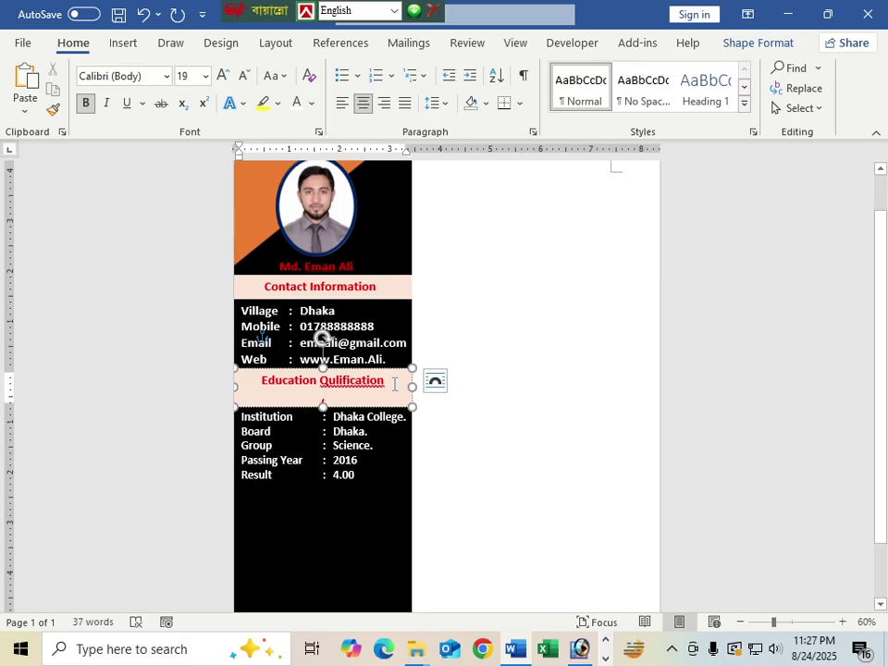
type(")")
left_click_drag(263, 380, 363, 402)
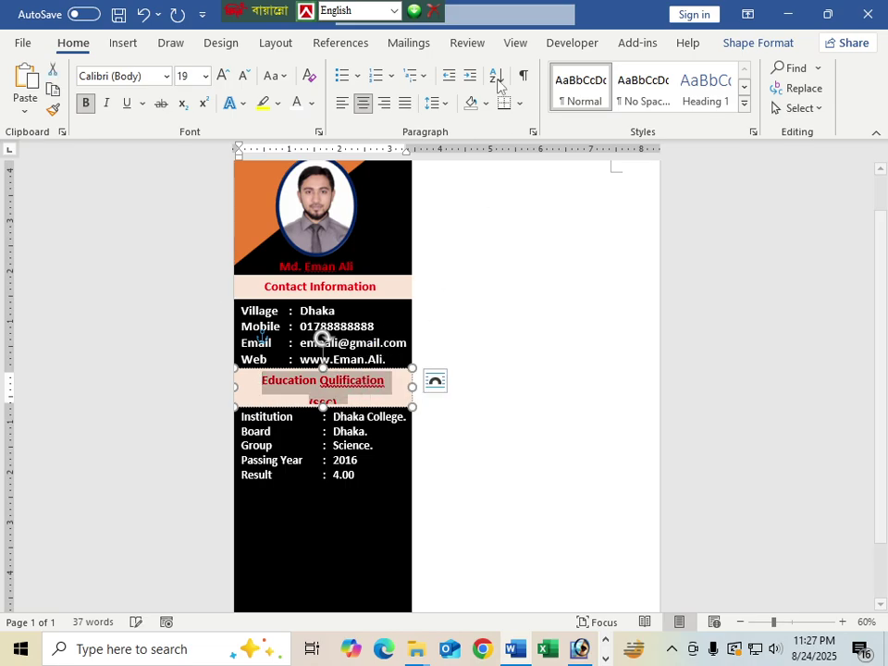
left_click(434, 103)
left_click(497, 326)
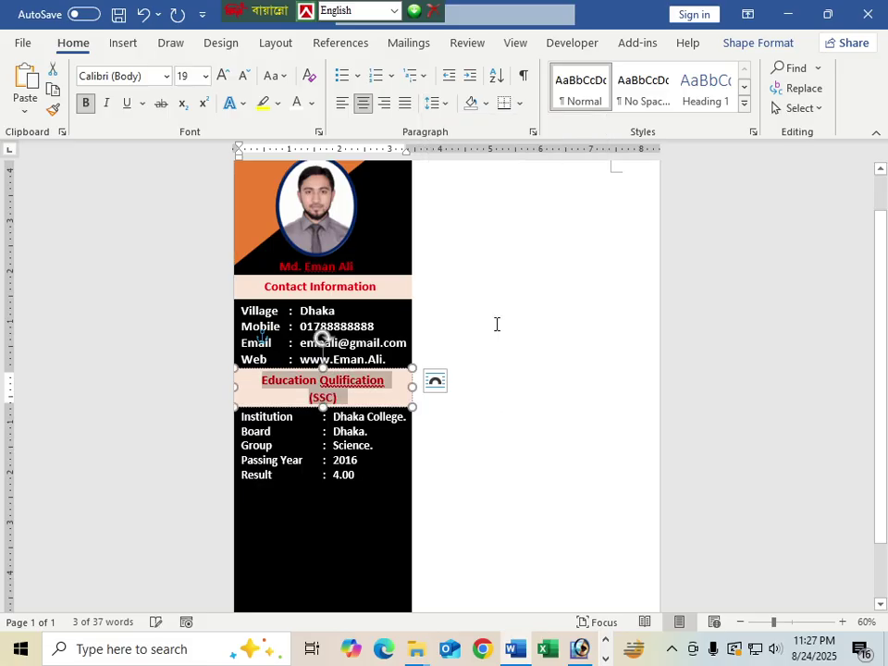
Step: Complete the second line as '(SSC) Secondary school Certificate' at 16 pt
left_click(339, 404)
type("Sec")
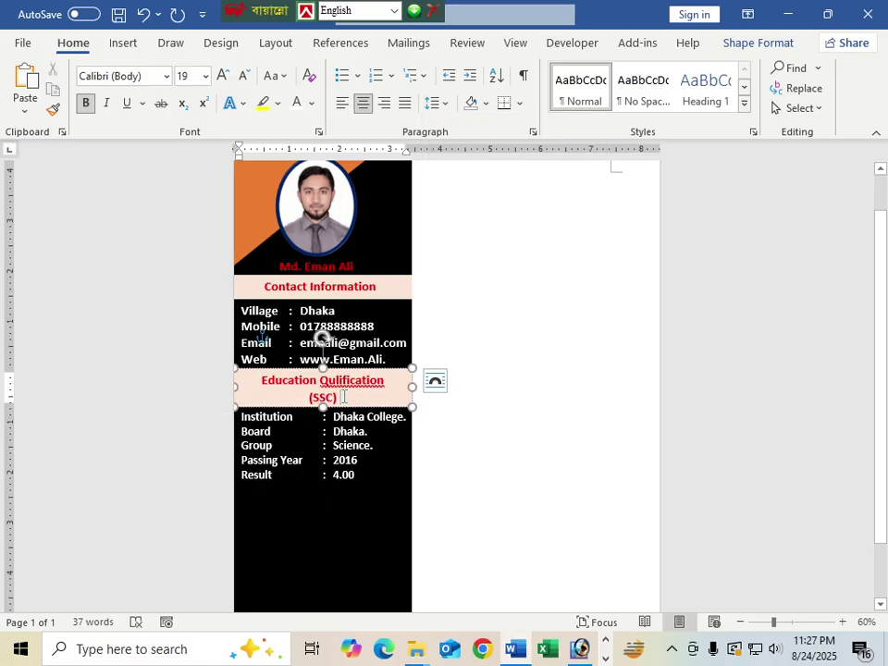
type("o")
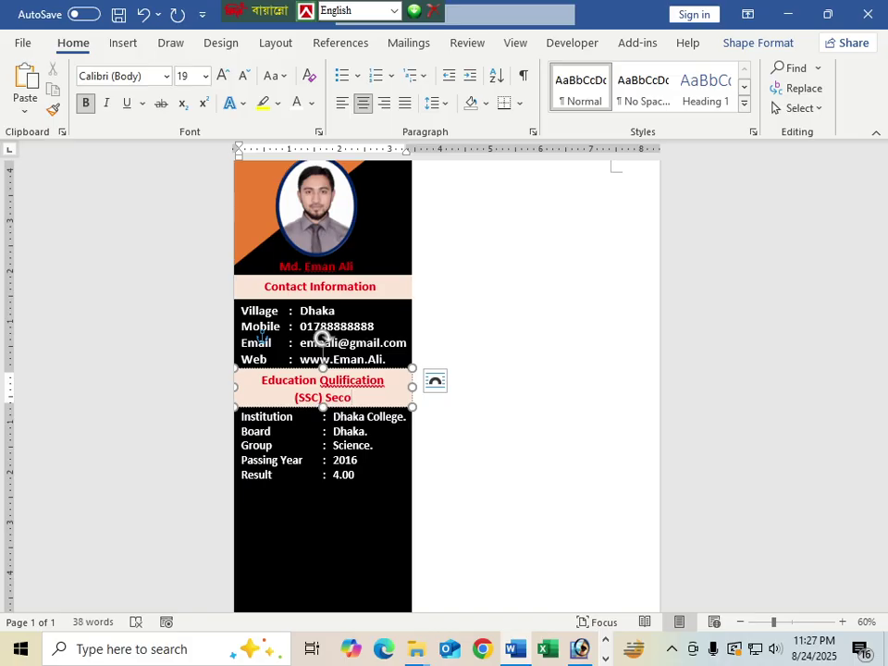
type("ndr")
key("BackSpace")
key("BackSpace")
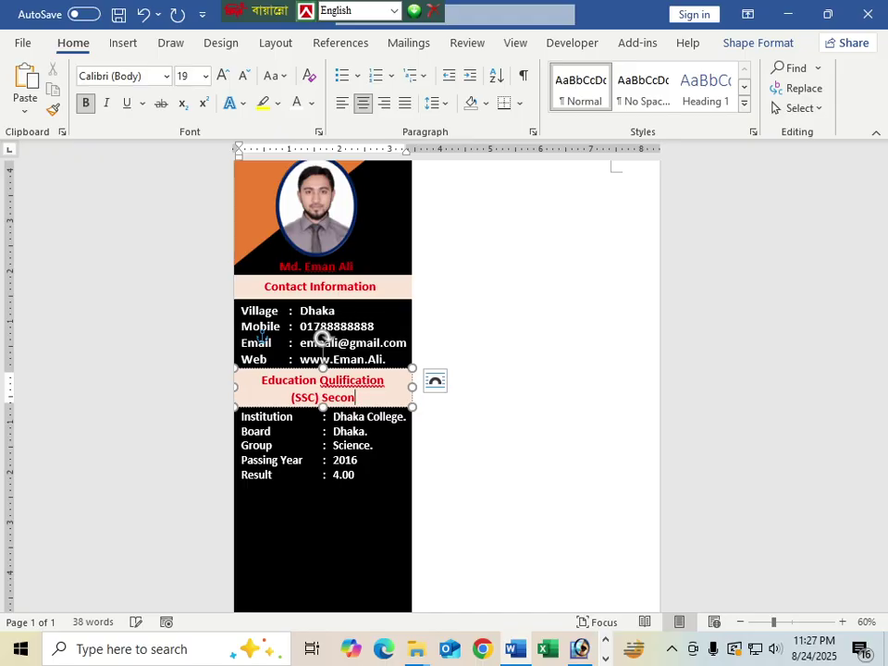
type("dary scho")
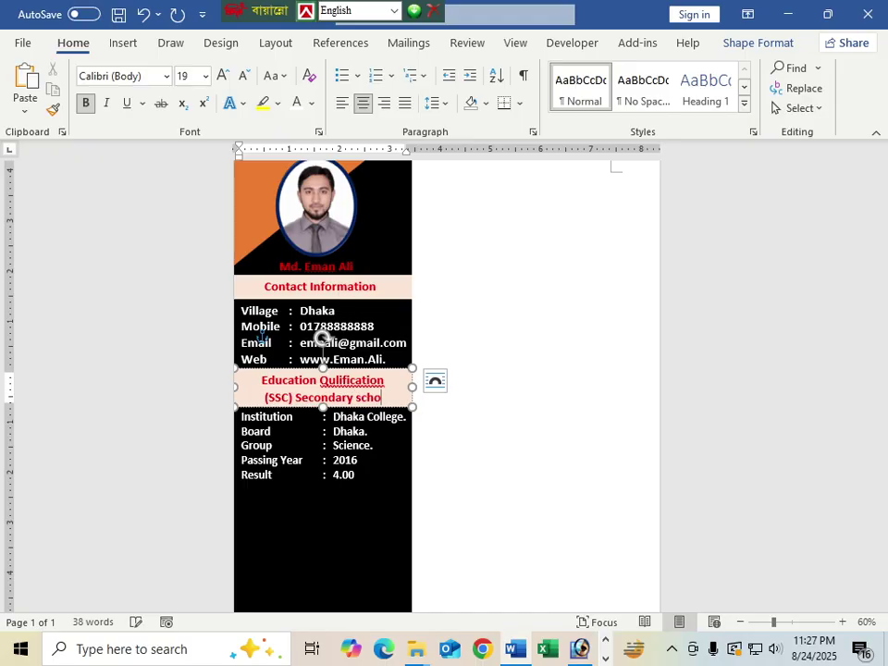
type("ol")
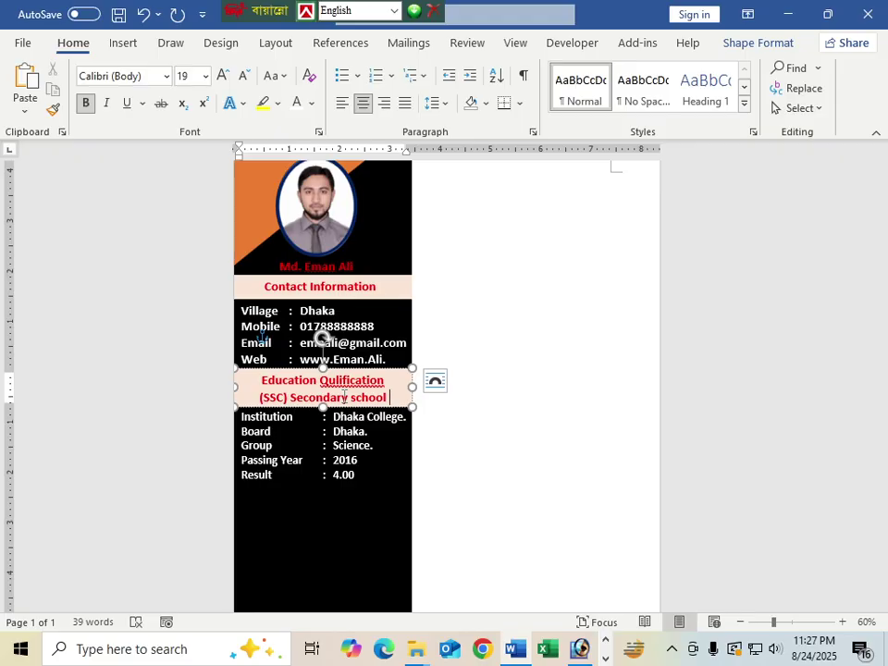
type(" Certif")
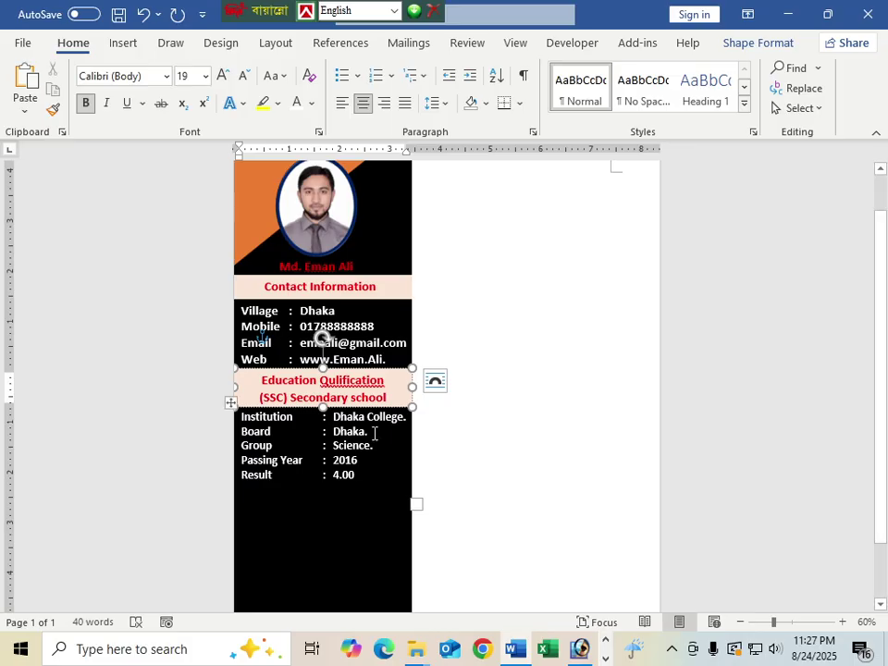
left_click_drag(413, 414, 260, 390)
key("ctrl+bracketleft")
key("ctrl+bracketleft")
key("ctrl+bracketleft")
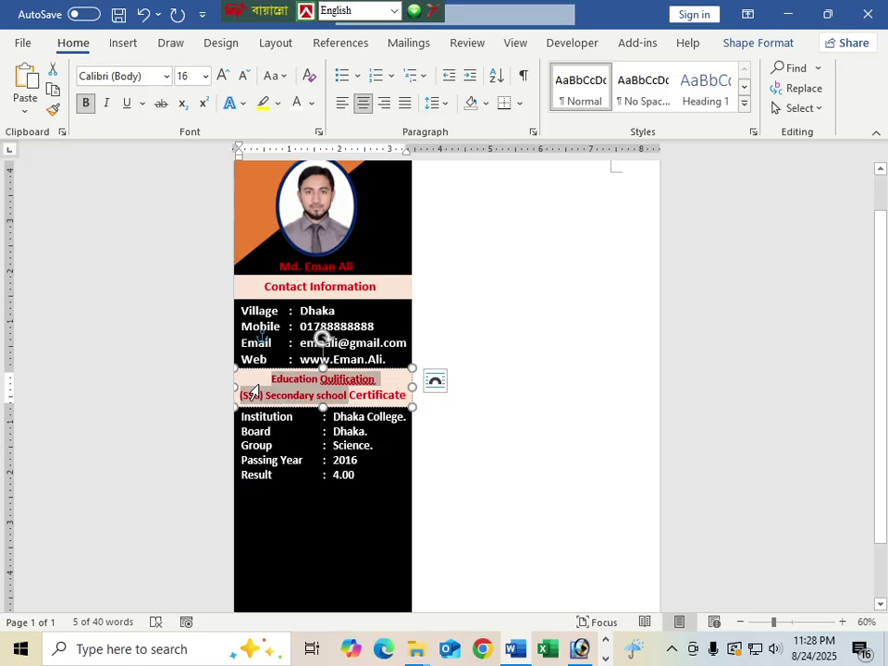
left_click(407, 398)
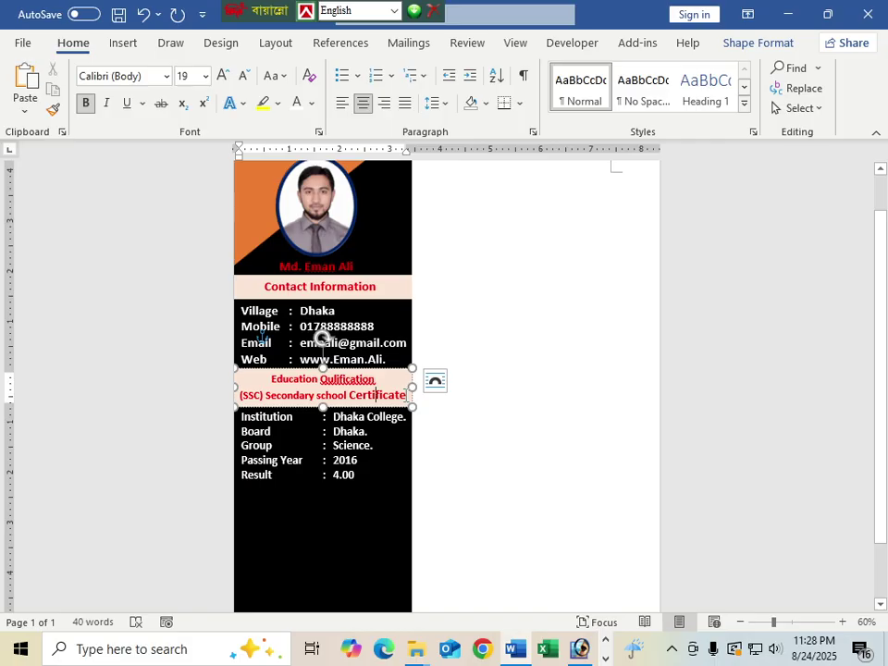
double_click(377, 395)
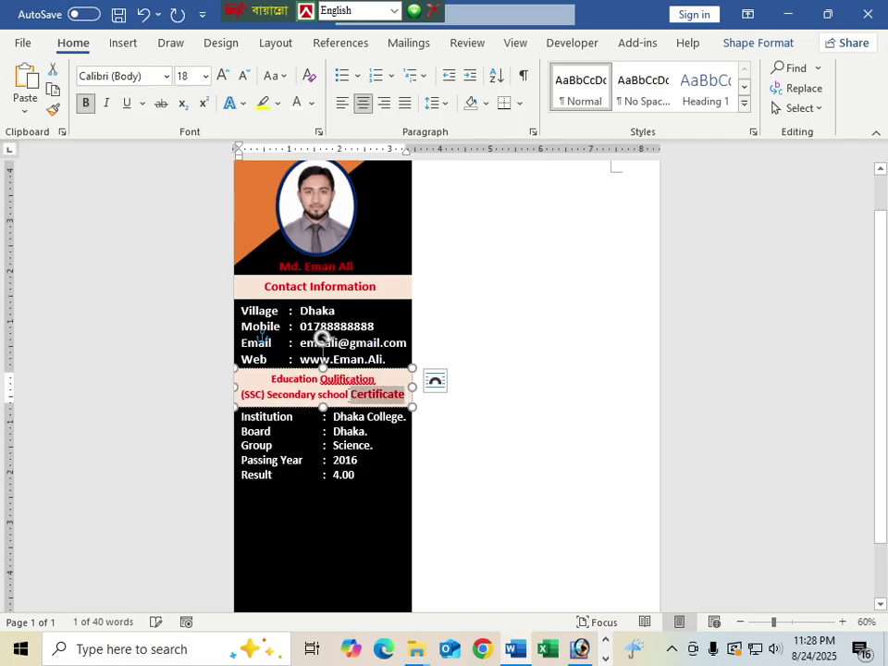
key("ctrl+bracketleft")
key("ctrl+bracketleft")
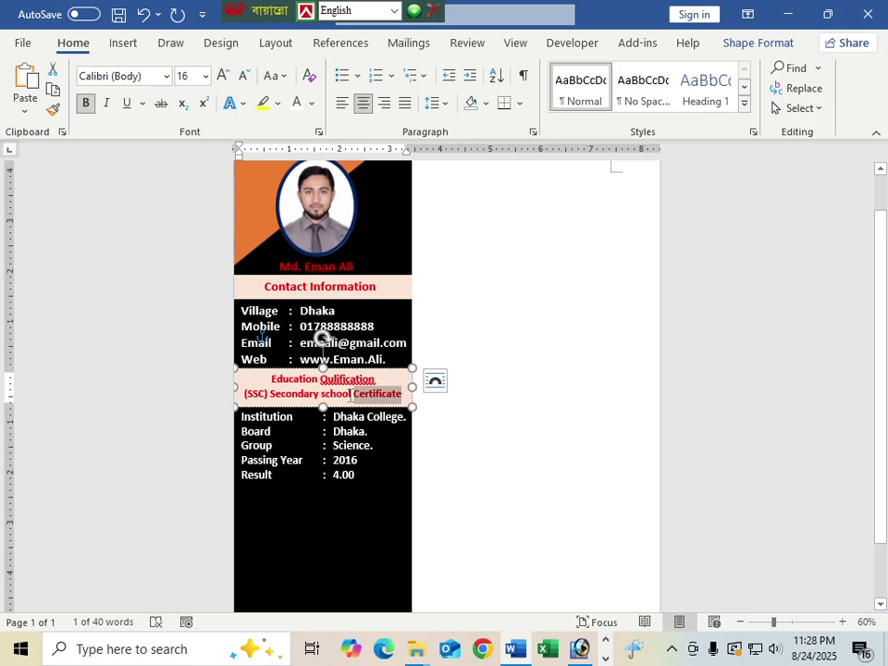
left_click(361, 496)
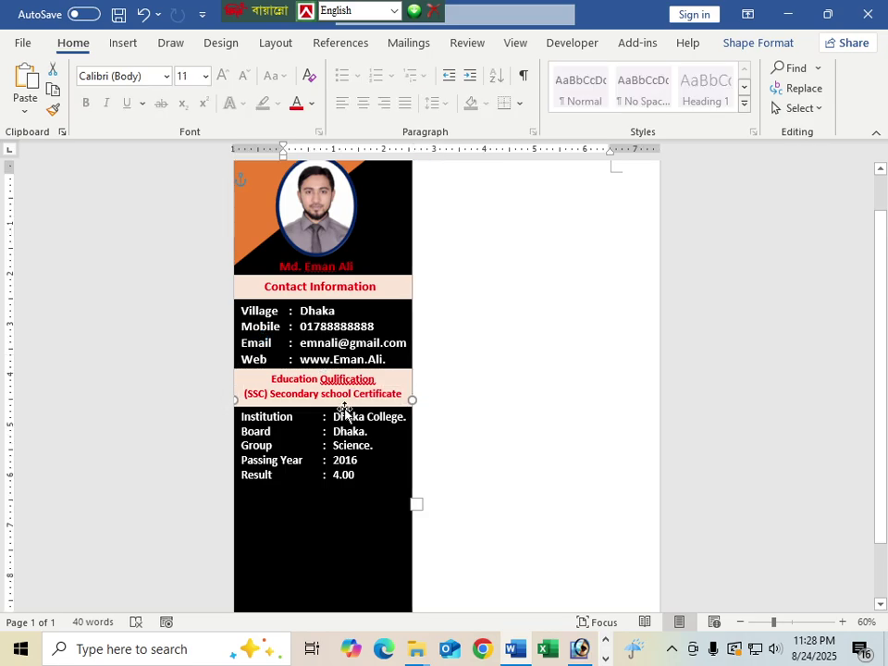
Step: Enlarge the Education Qulification heading text to 20 pt
left_click_drag(367, 379, 258, 381)
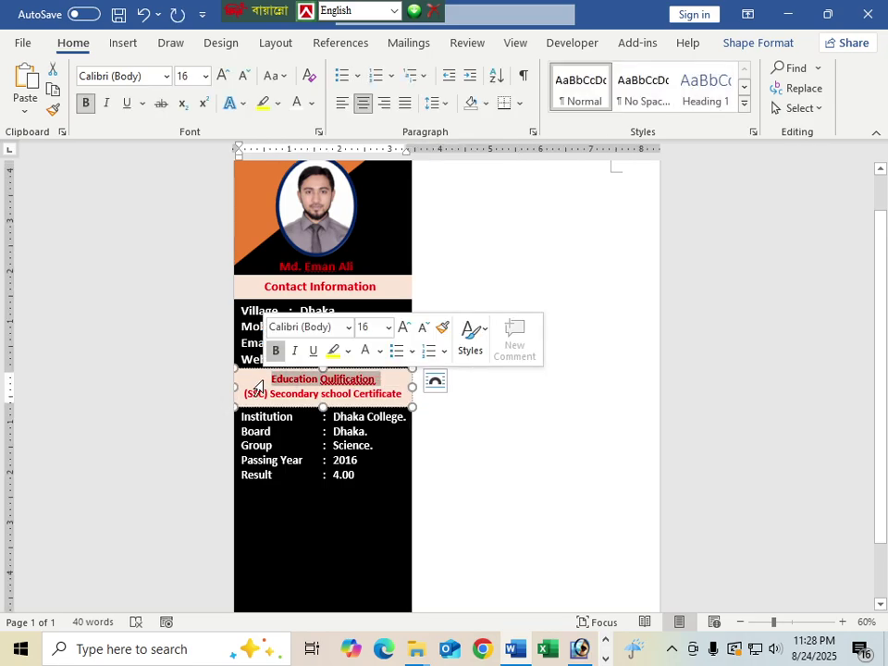
key("ctrl+bracketright")
key("ctrl+bracketright")
key("ctrl+bracketright")
key("ctrl+bracketright")
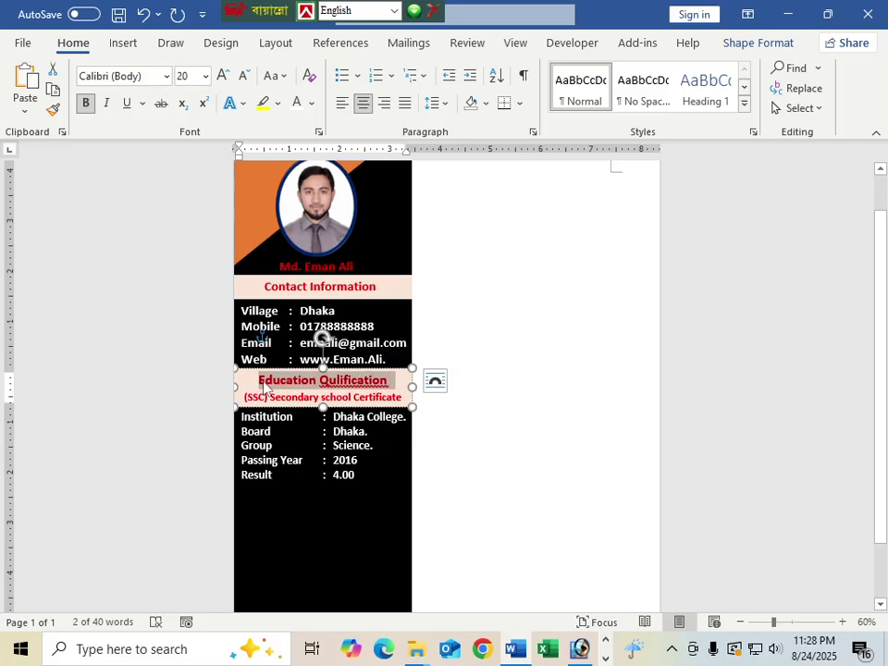
left_click(383, 497)
scroll(380, 504, "down", 1)
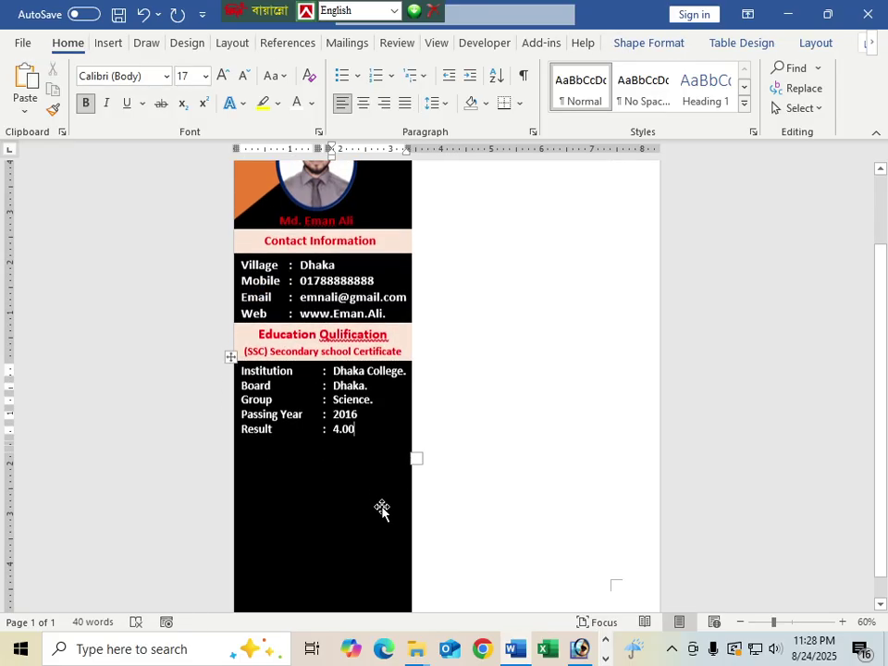
scroll(382, 508, "up", 1)
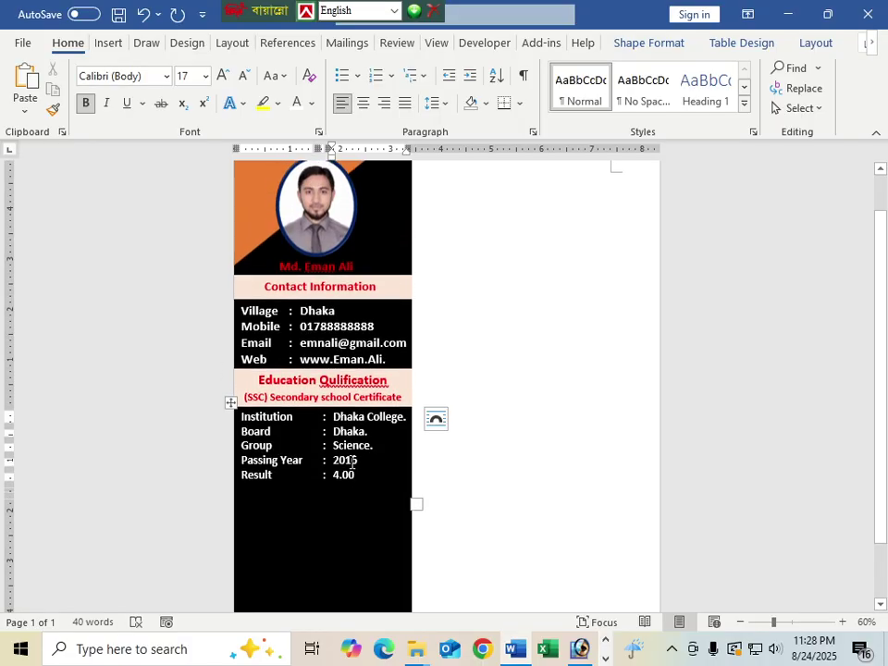
scroll(349, 451, "down", 1)
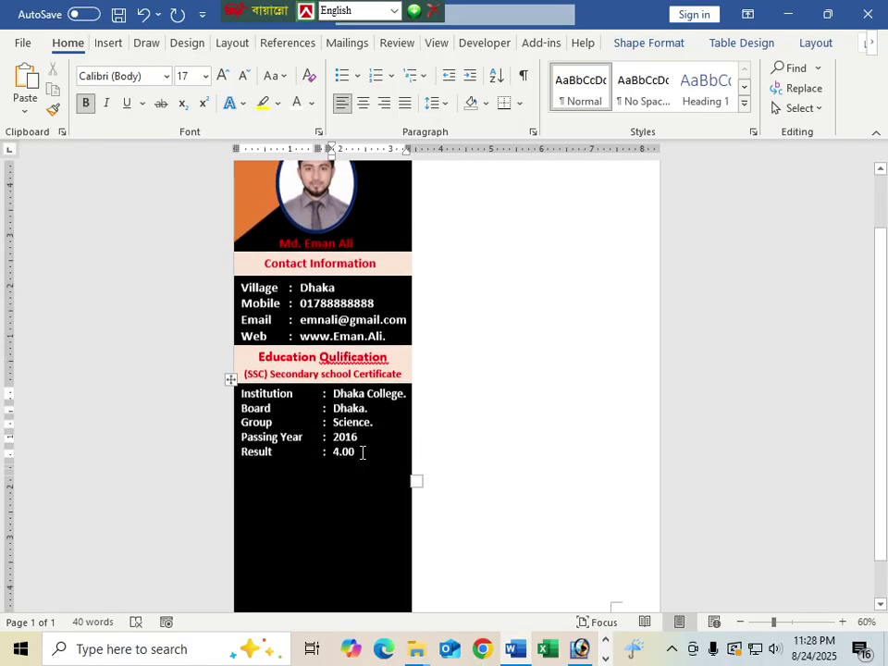
Step: Duplicate the heading bar below the Result row and trim it to a single line
left_click(297, 371)
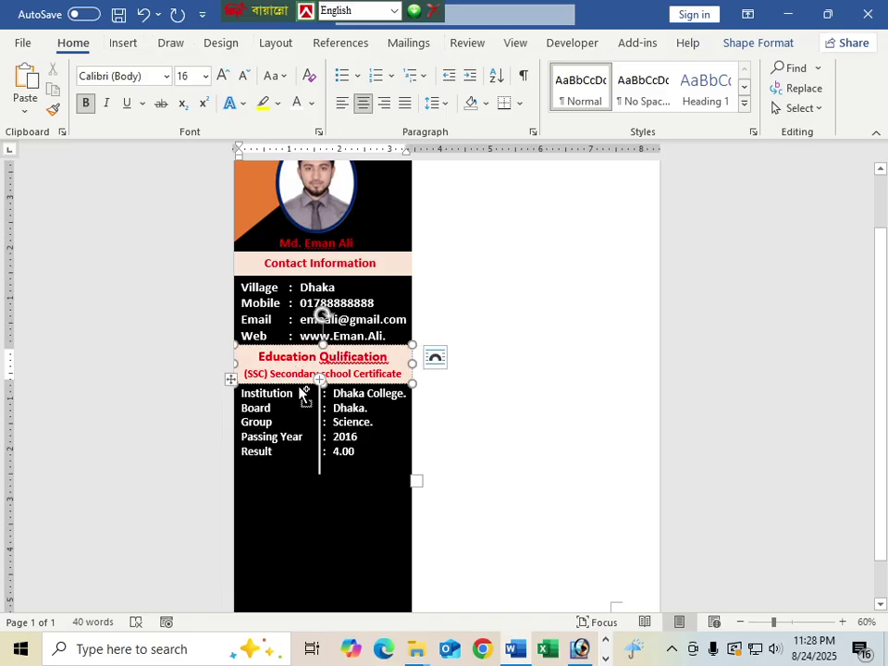
left_click_drag(301, 388, 295, 478)
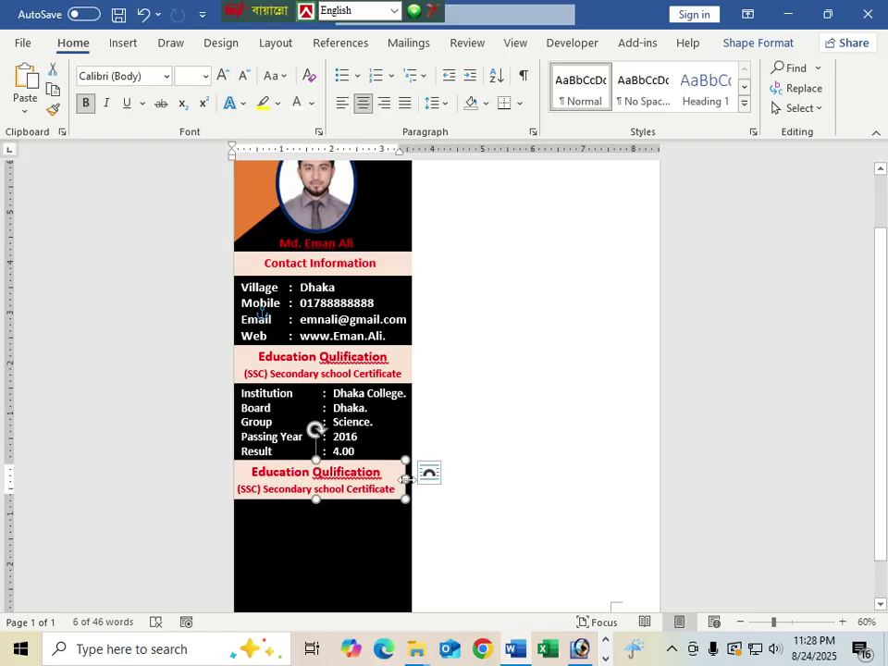
left_click_drag(407, 478, 258, 472)
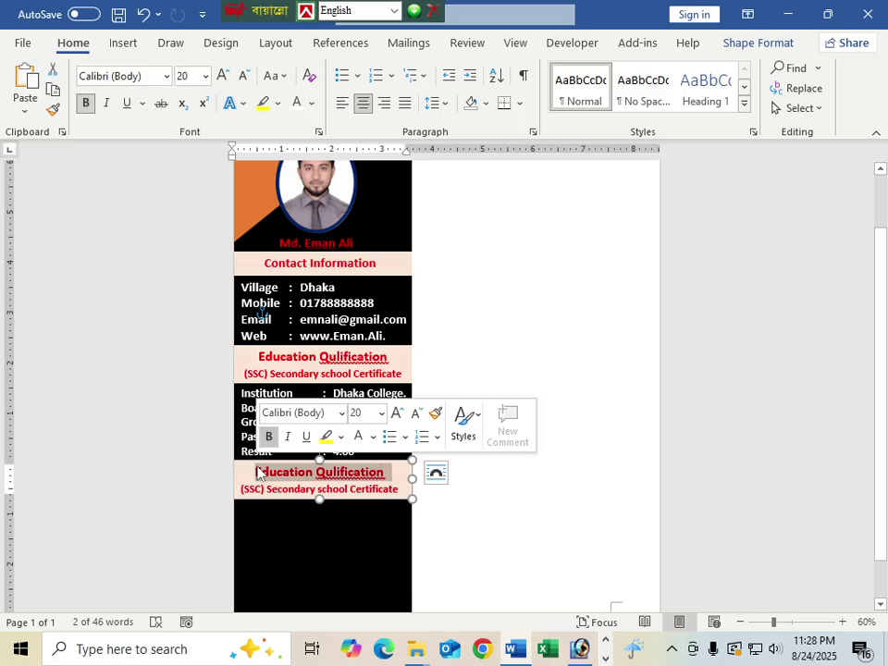
key("BackSpace")
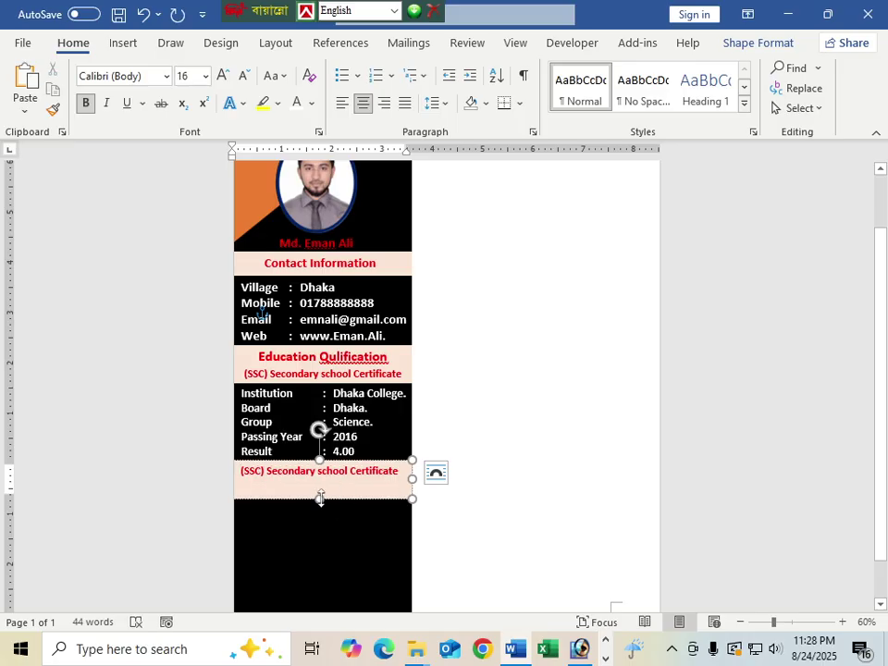
left_click_drag(320, 498, 319, 482)
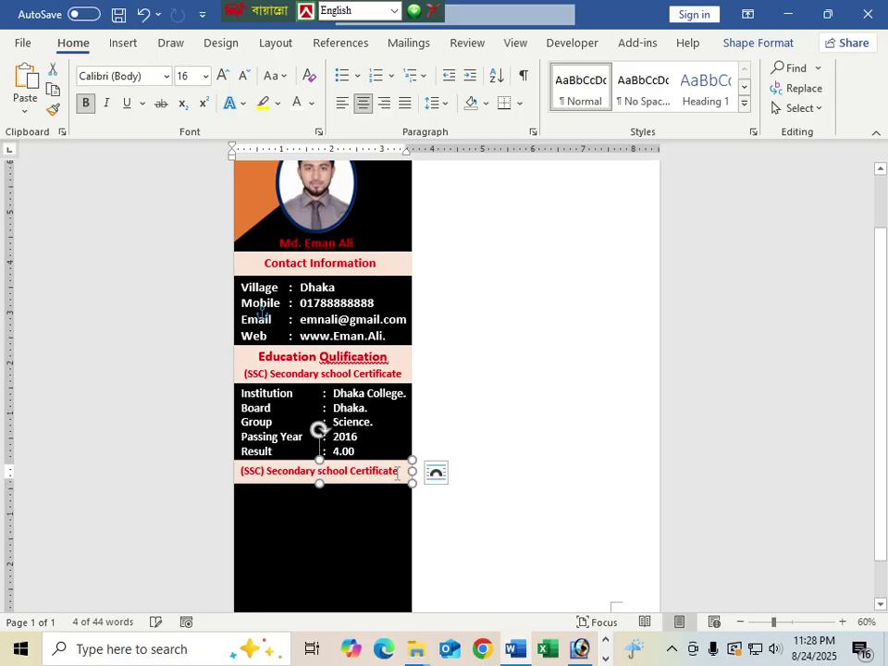
Step: Make the copied bar read '(HSC) (Higher Secondary Certificate'
left_click_drag(400, 472, 241, 473)
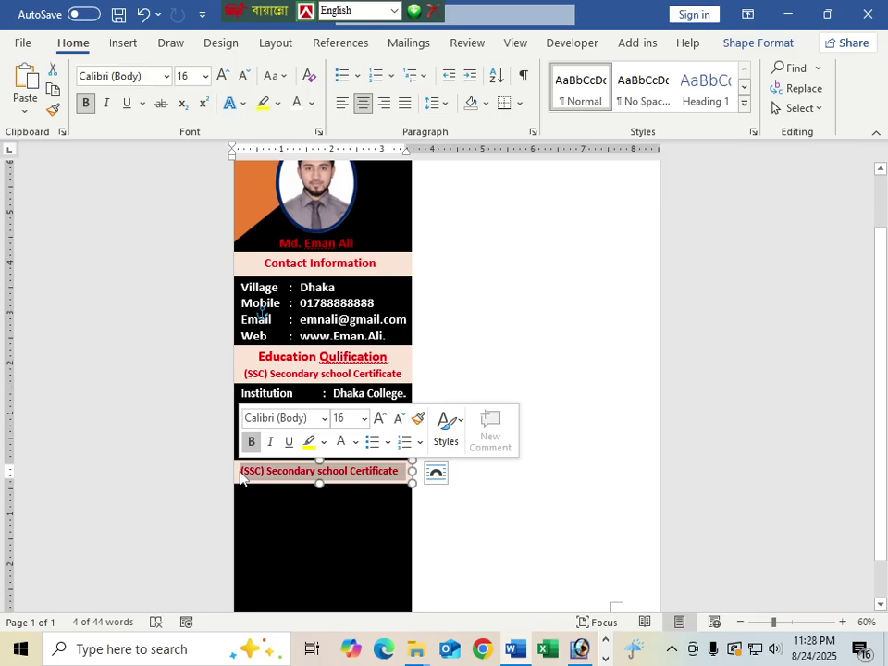
type("H")
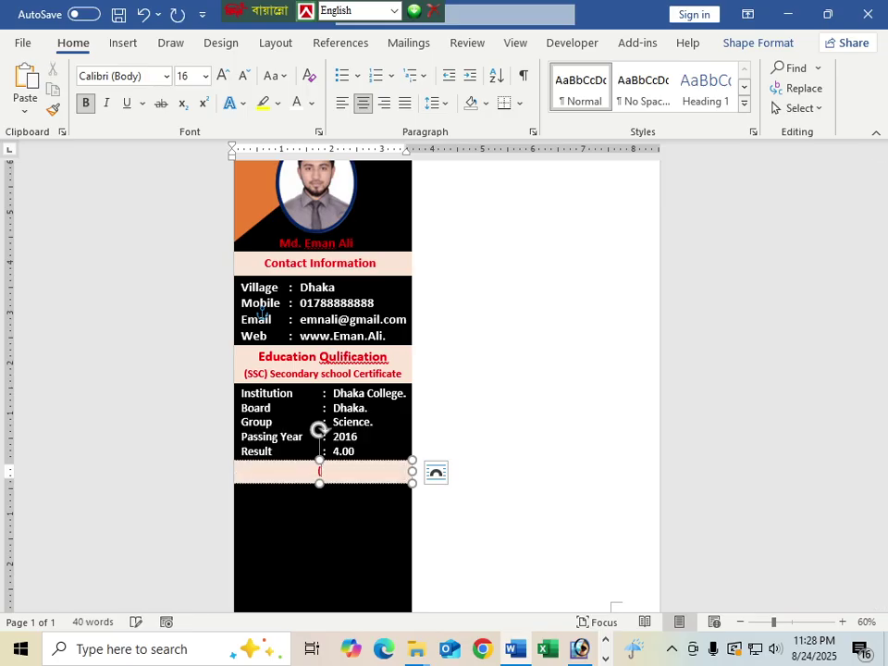
type("HSC) (Higher Secondary")
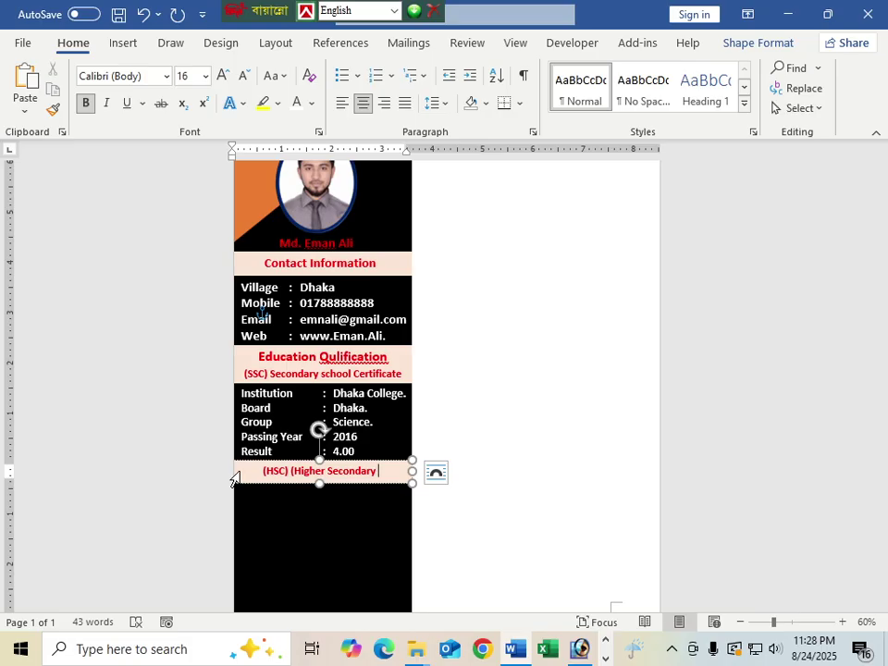
type(" Certifica")
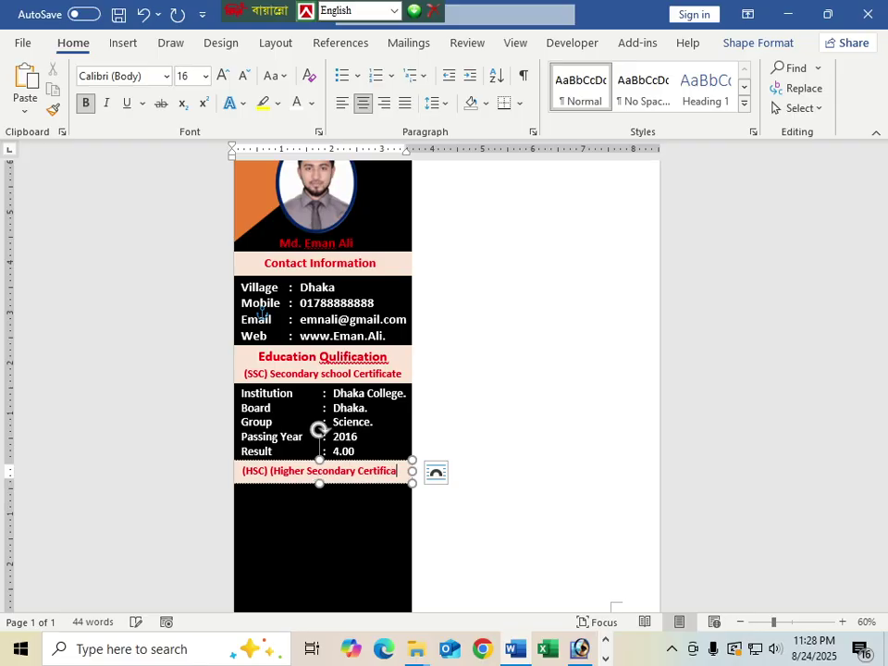
type("te")
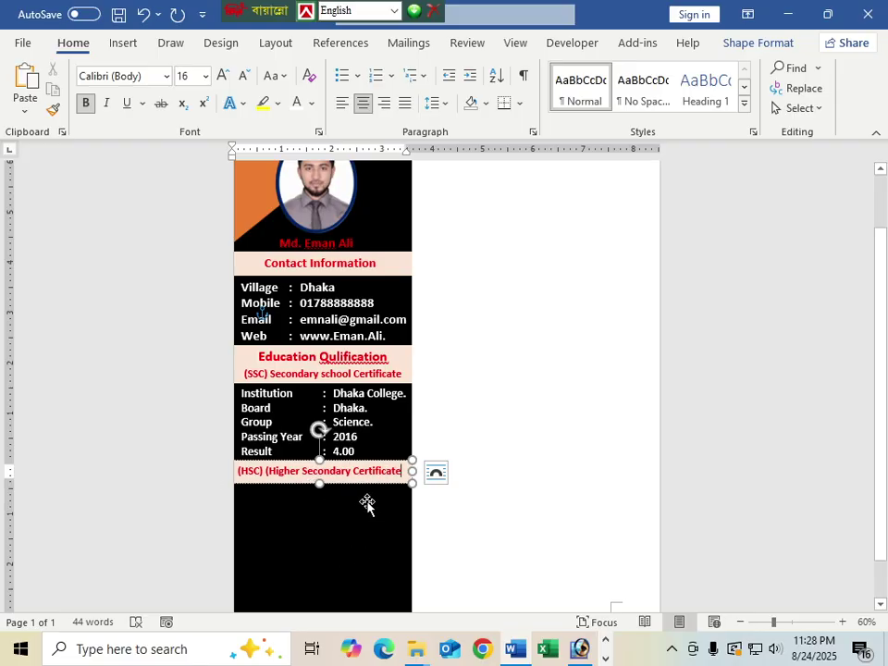
left_click(366, 503)
scroll(375, 515, "down", 2)
Step: Duplicate the SSC details table below the HSC heading
left_click(388, 389)
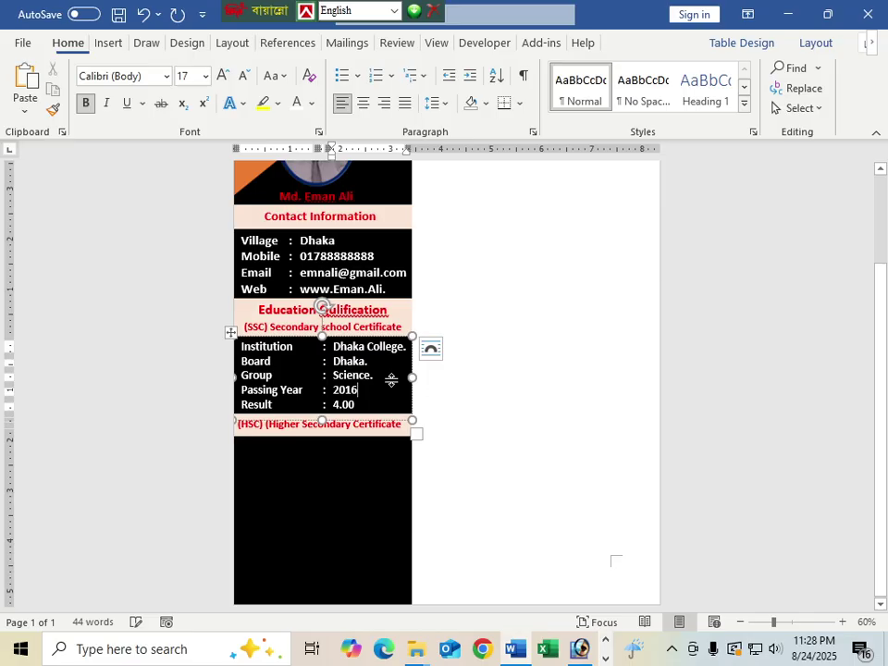
left_click_drag(356, 428, 353, 516)
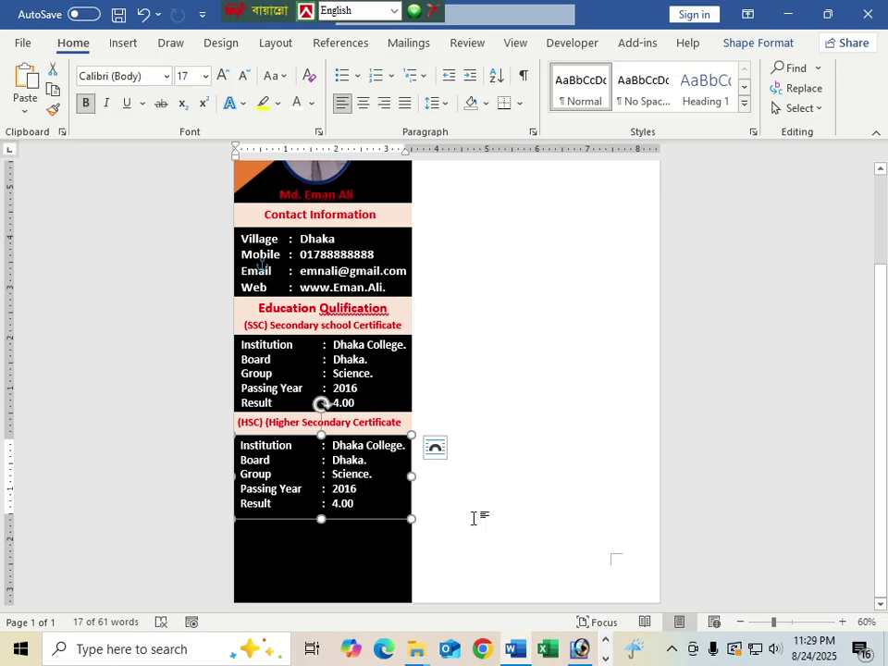
scroll(473, 518, "up", 3)
scroll(374, 456, "down", 3)
Step: Change the copied table's Passing Year to 2018 and Result to 4.54
left_click(362, 490)
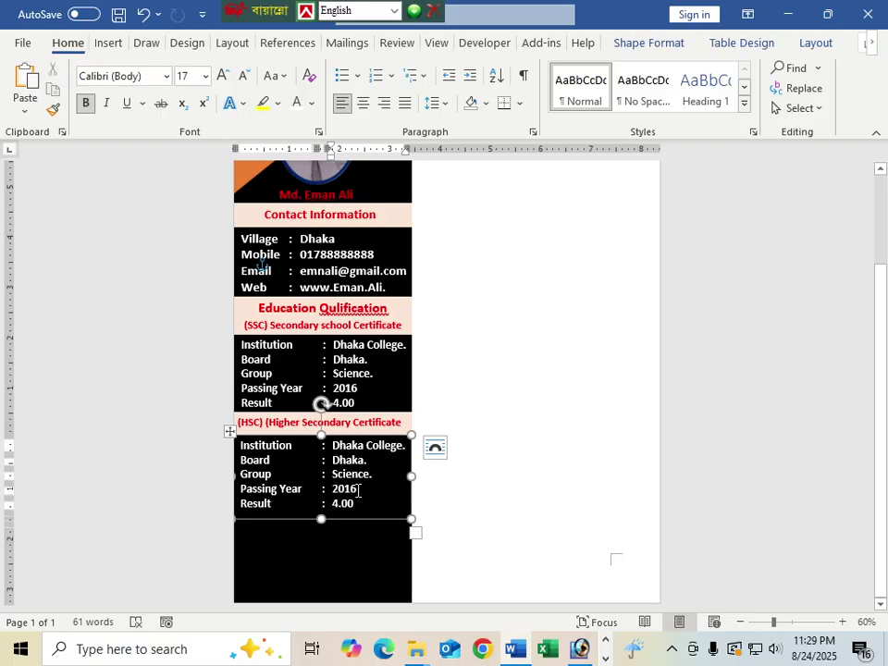
key("BackSpace")
type("8")
key("BackSpace")
key("BackSpace")
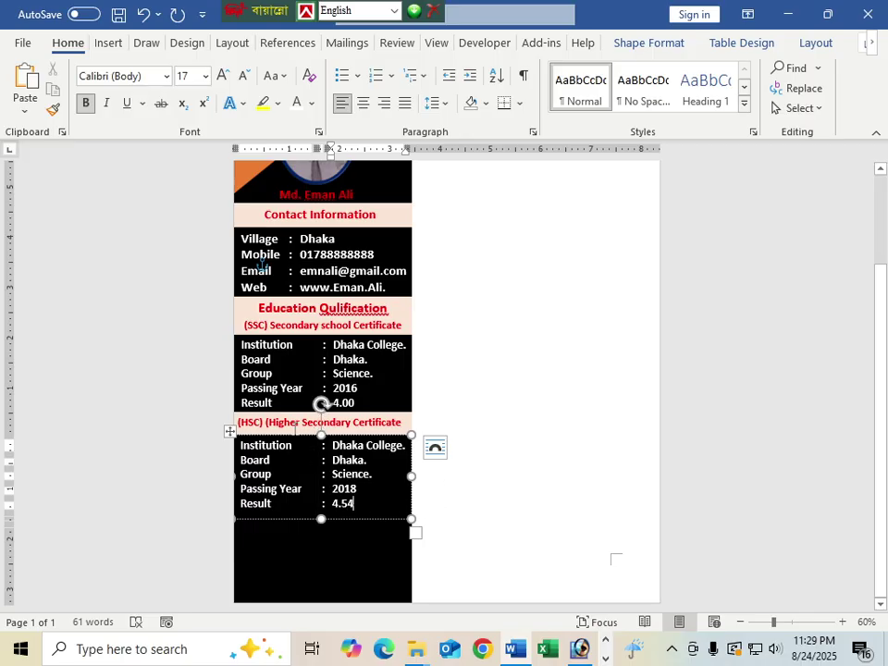
left_click(296, 423)
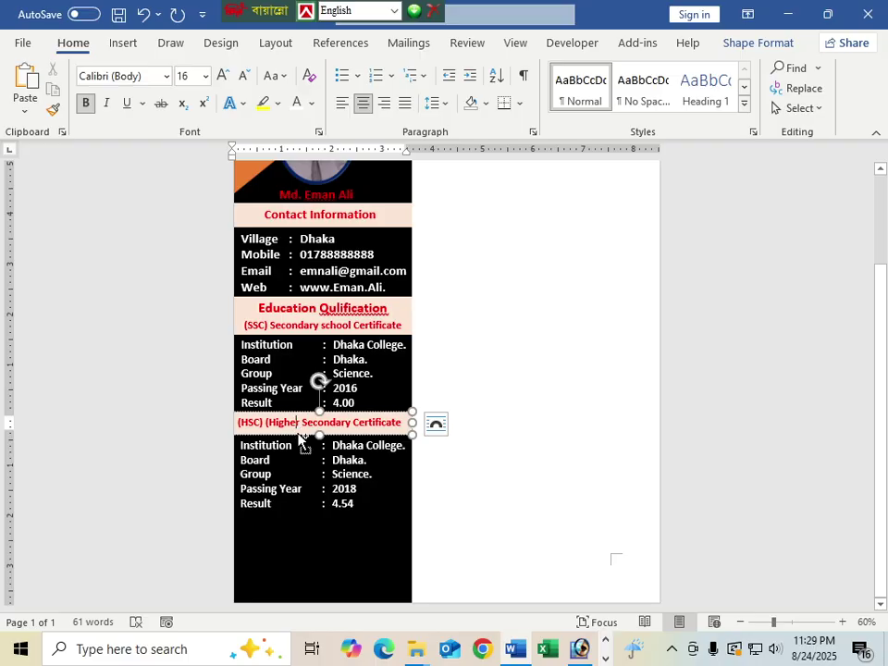
Step: Copy the HSC heading below the HSC details and retitle it '(B.A) Bechelor of Arts'
left_click_drag(299, 442, 294, 529)
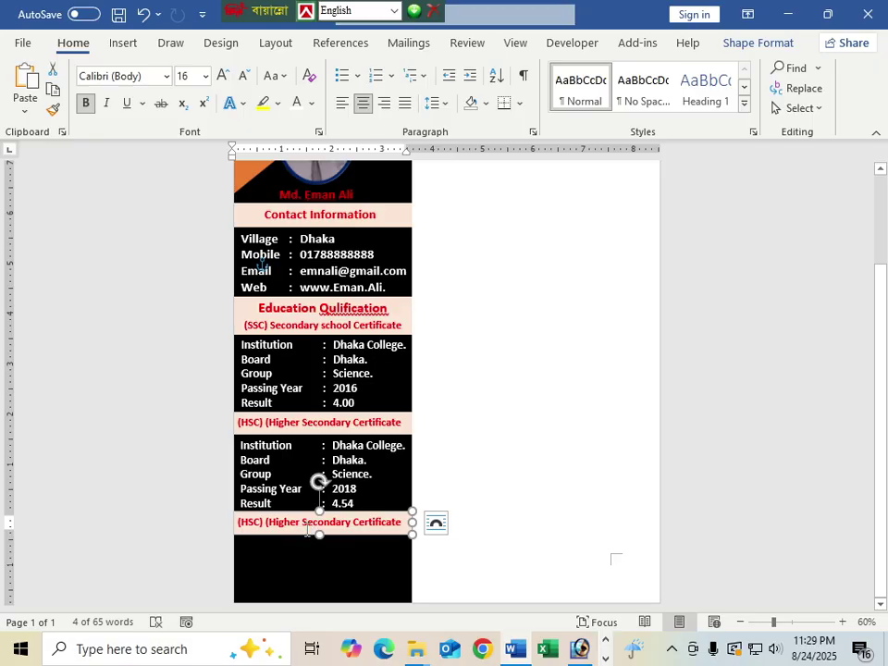
left_click_drag(401, 522, 237, 521)
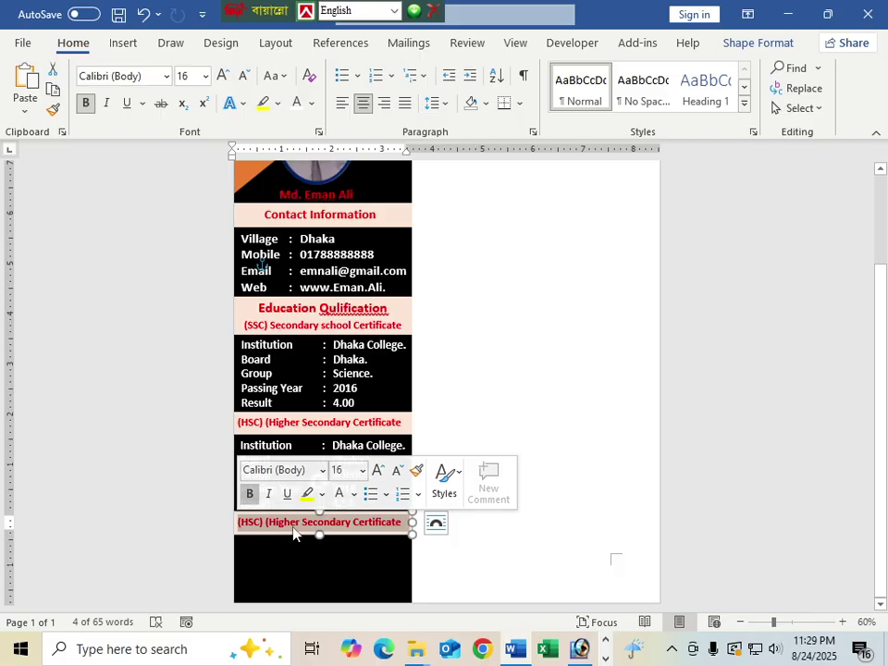
type("(B")
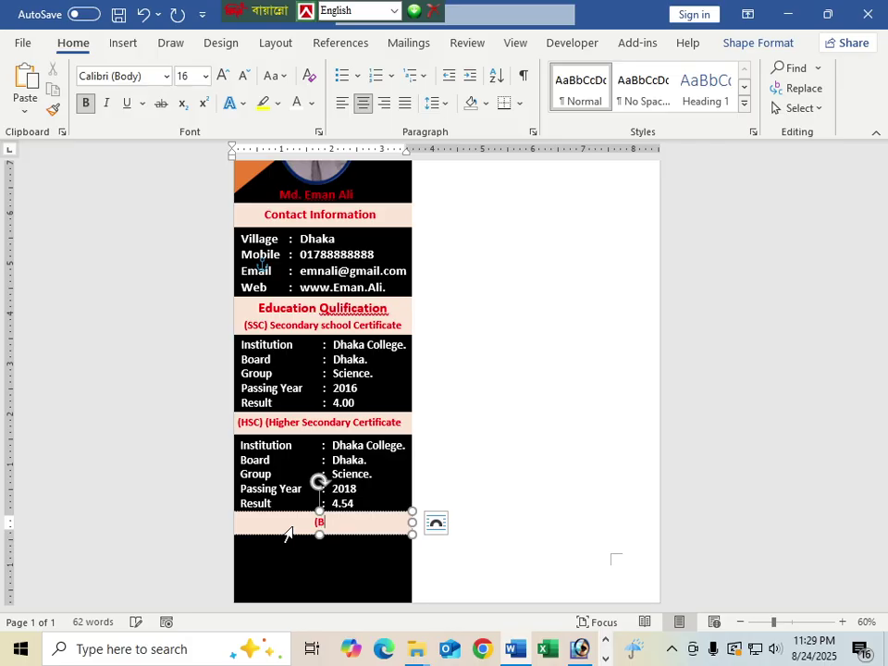
type(".A) be")
key("BackSpace")
key("BackSpace")
type("Bechelor of Arts")
left_click(351, 571)
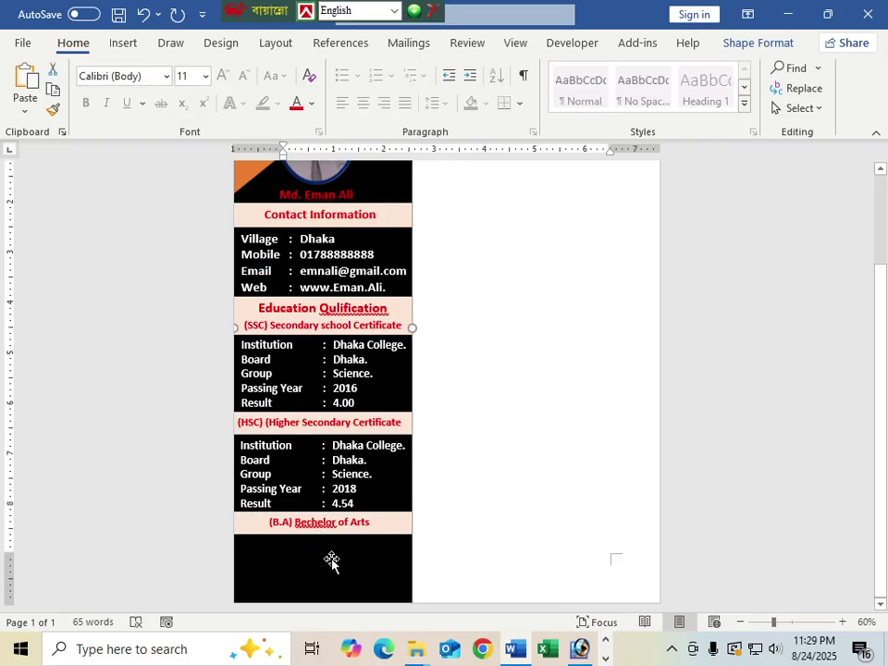
Step: Copy the HSC details table below the B.A heading
left_click(341, 476)
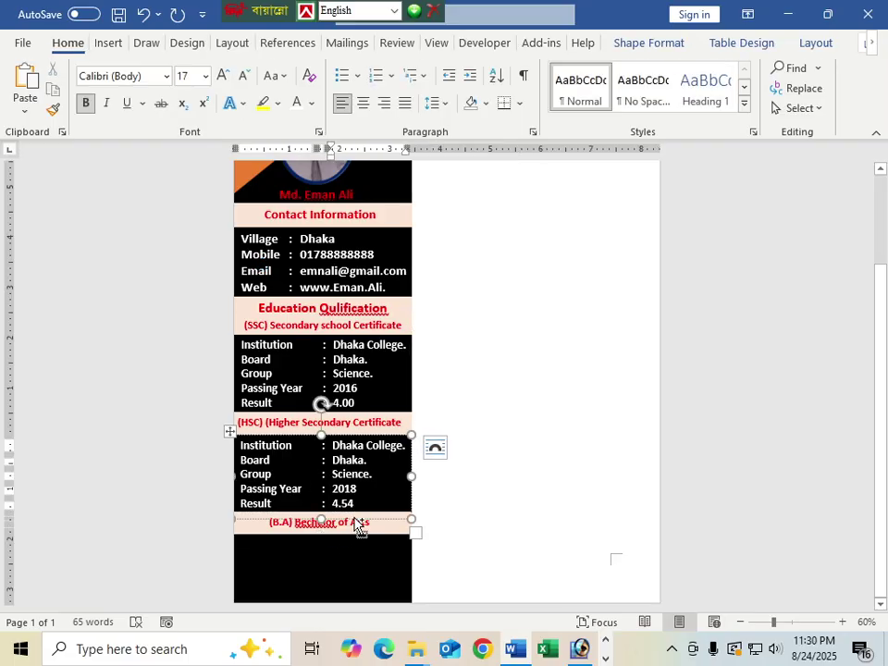
left_click_drag(358, 527, 354, 619)
scroll(470, 499, "down", 3)
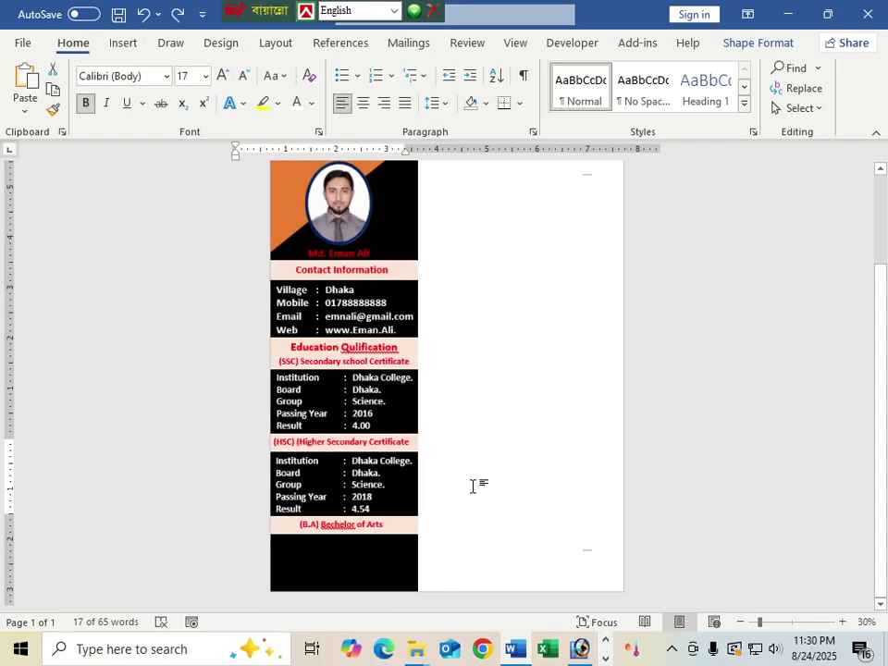
scroll(471, 486, "up", 3)
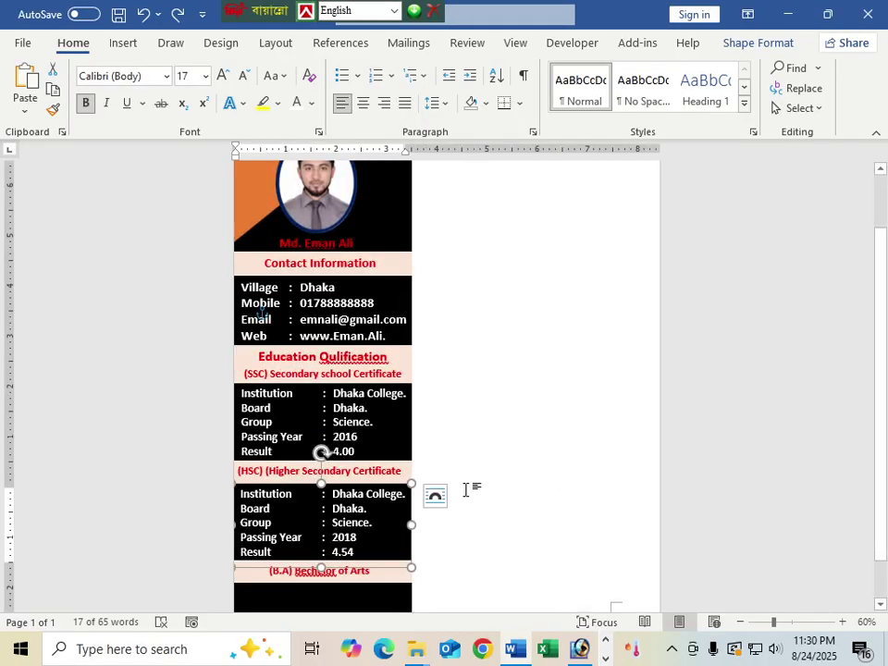
scroll(466, 489, "down", 3)
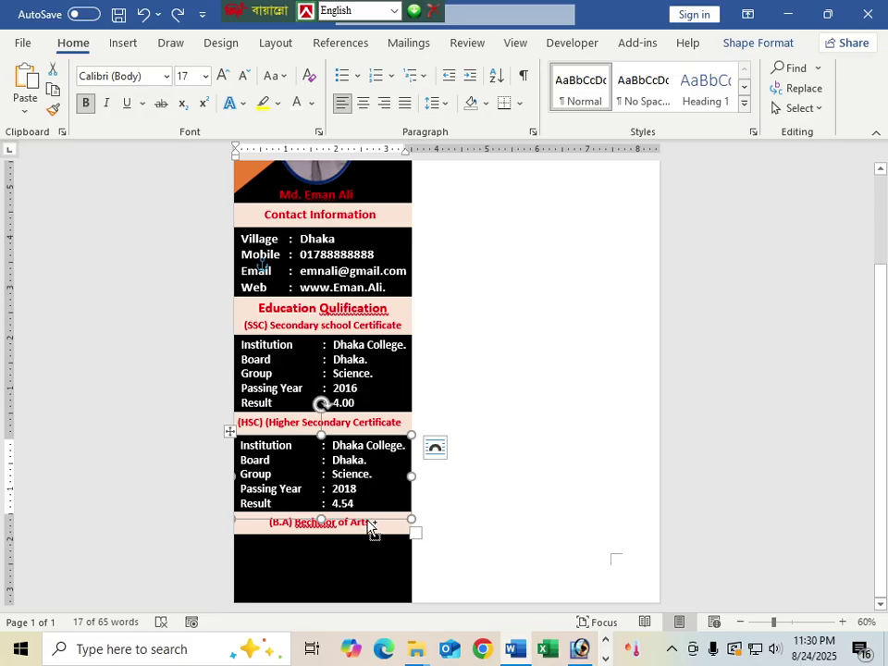
Step: Place a copy of the HSC details table under the B.A heading
left_click_drag(376, 528, 370, 608)
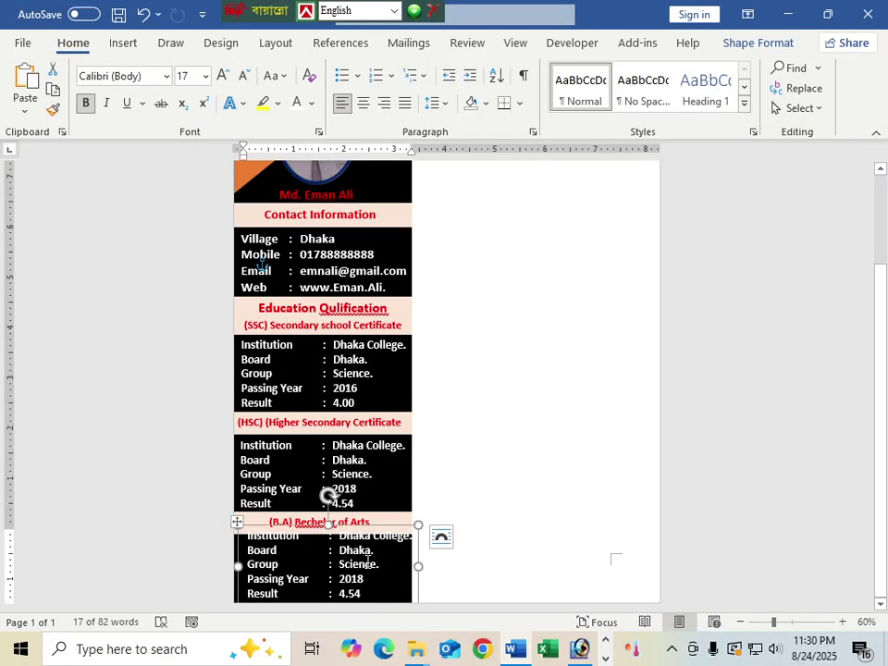
scroll(425, 481, "up", 1, "ctrl")
scroll(366, 463, "up", 3)
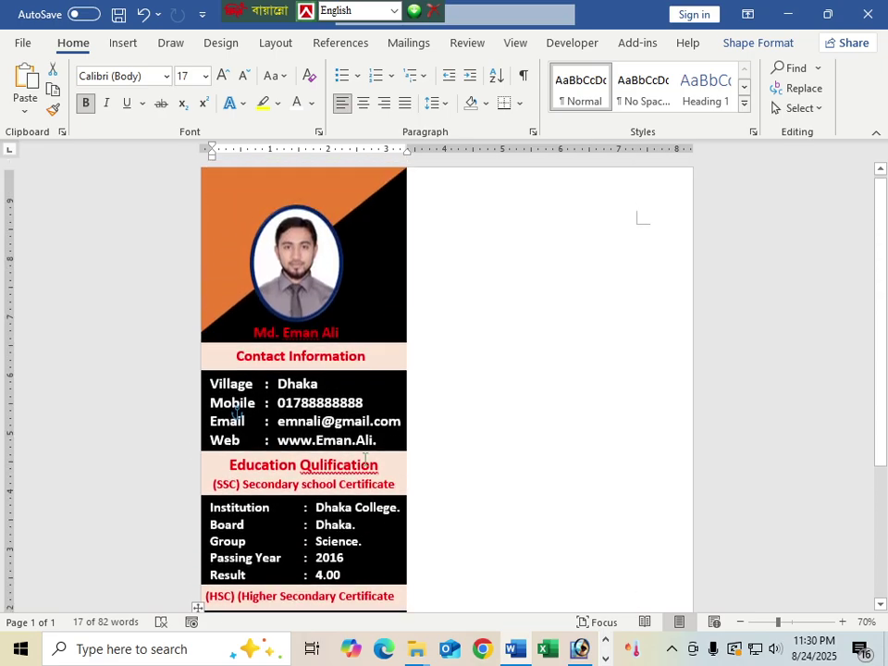
Step: Nudge the name text below the photo slightly upward
left_click(327, 345)
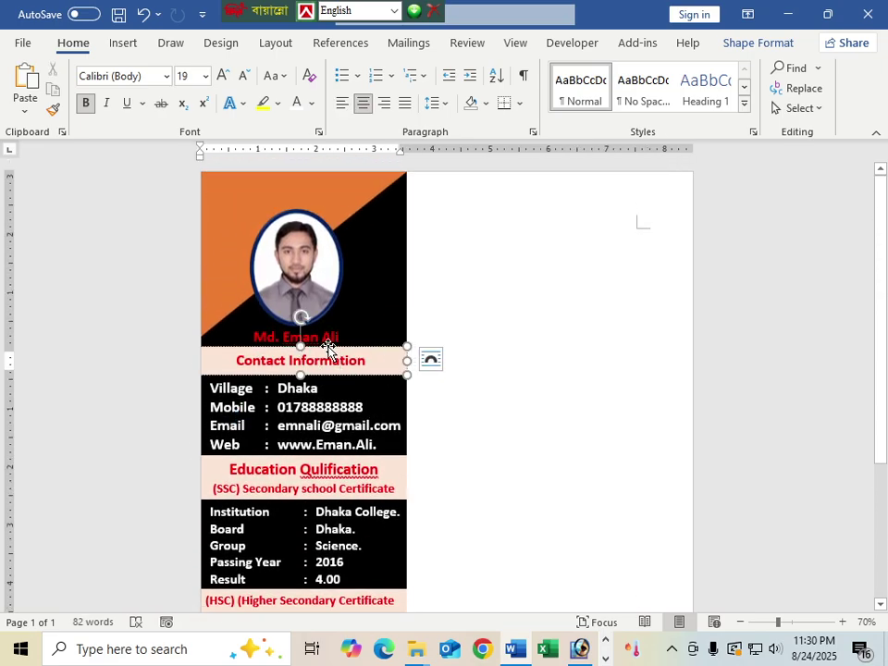
left_click(329, 326)
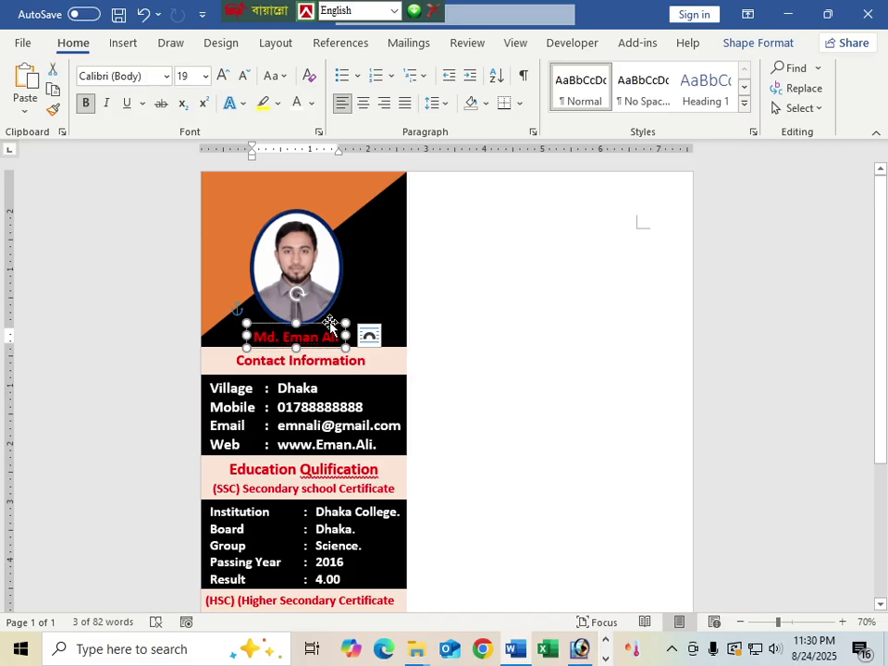
key("Up")
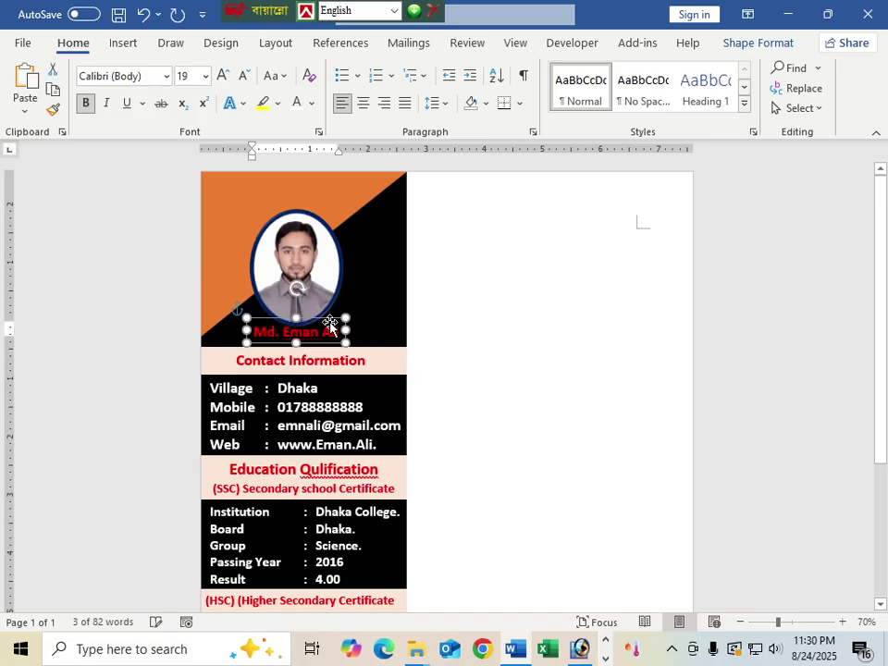
left_click(363, 352)
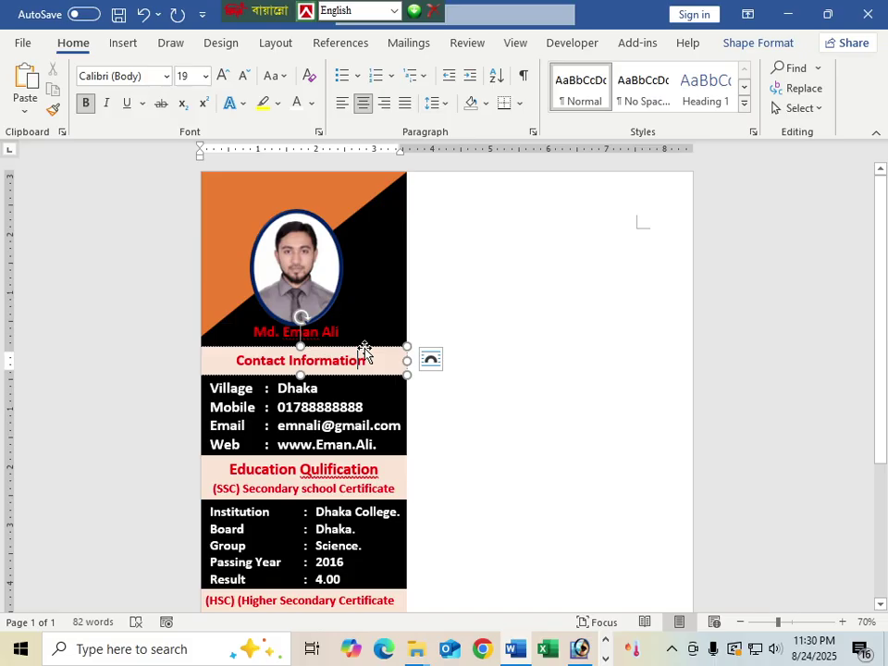
left_click(317, 375)
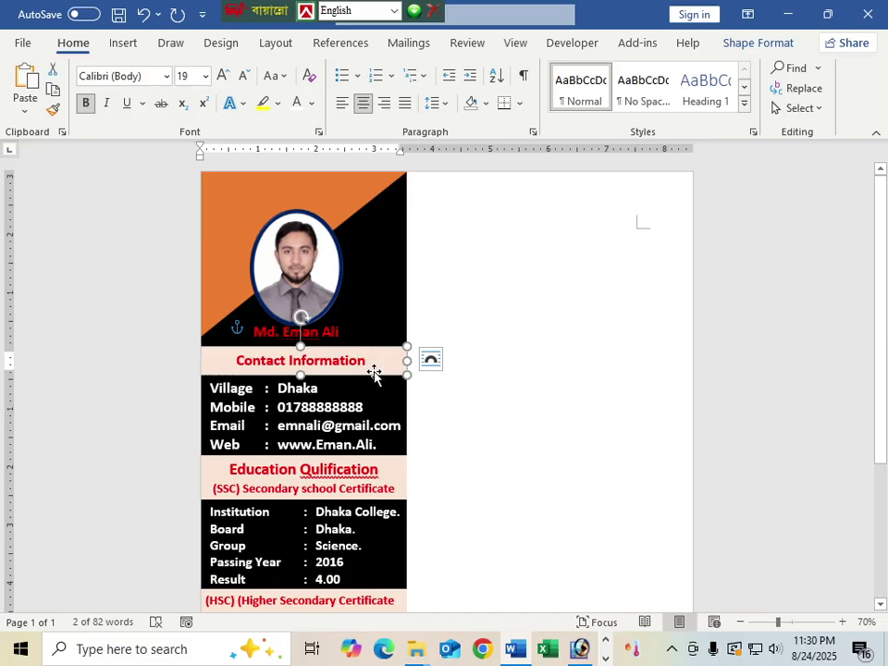
scroll(336, 487, "down", 5)
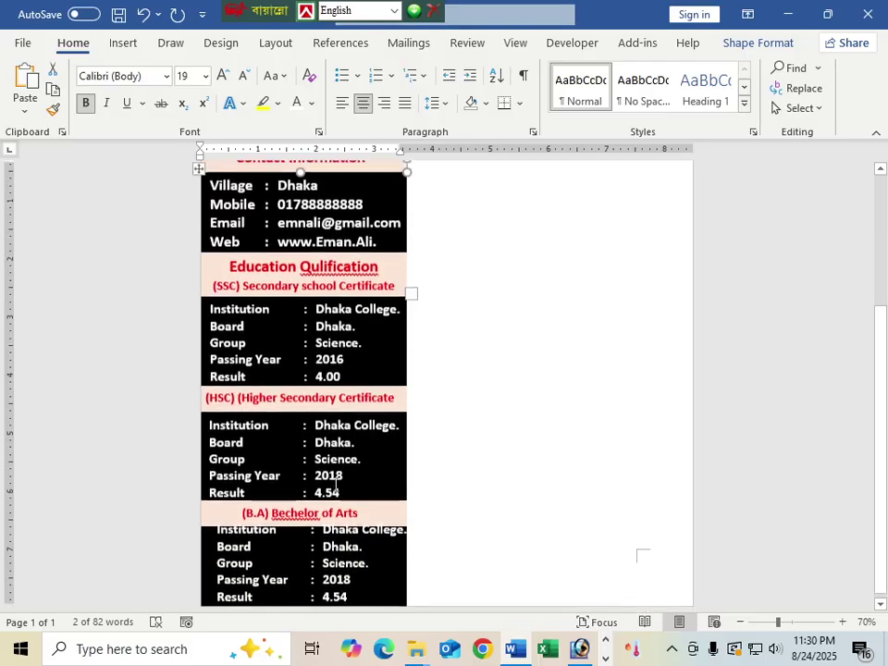
scroll(358, 480, "up", 3)
scroll(358, 480, "up", 1)
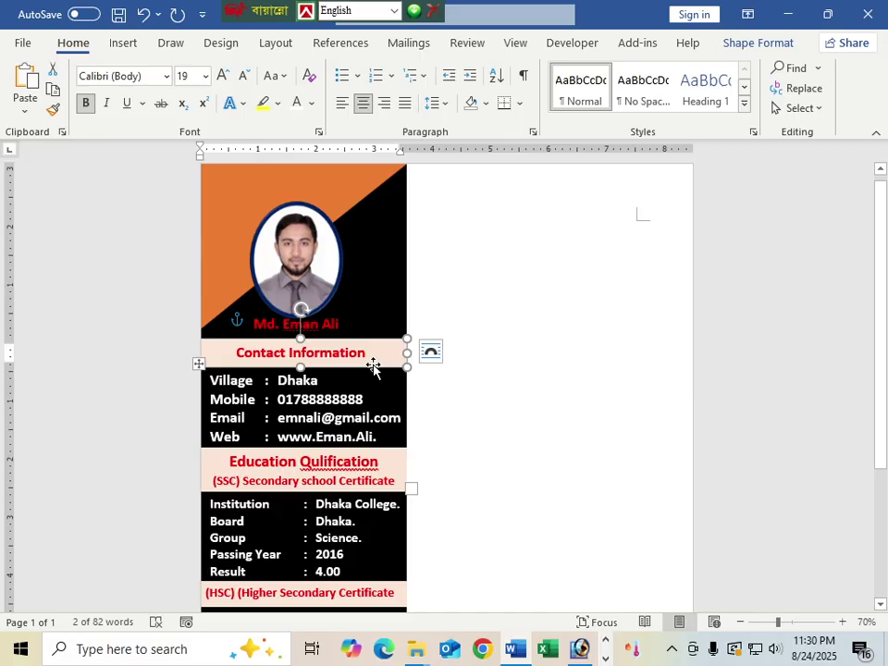
Step: Set the Contact Information box's left, right, top and bottom margins to 0" in Format Shape
right_click(372, 365)
left_click(447, 615)
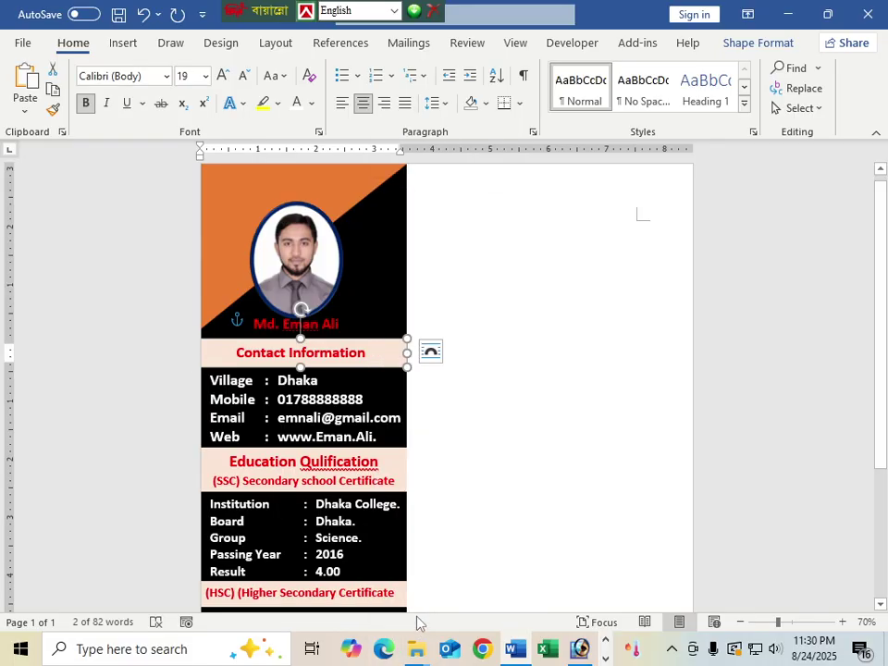
left_click(744, 224)
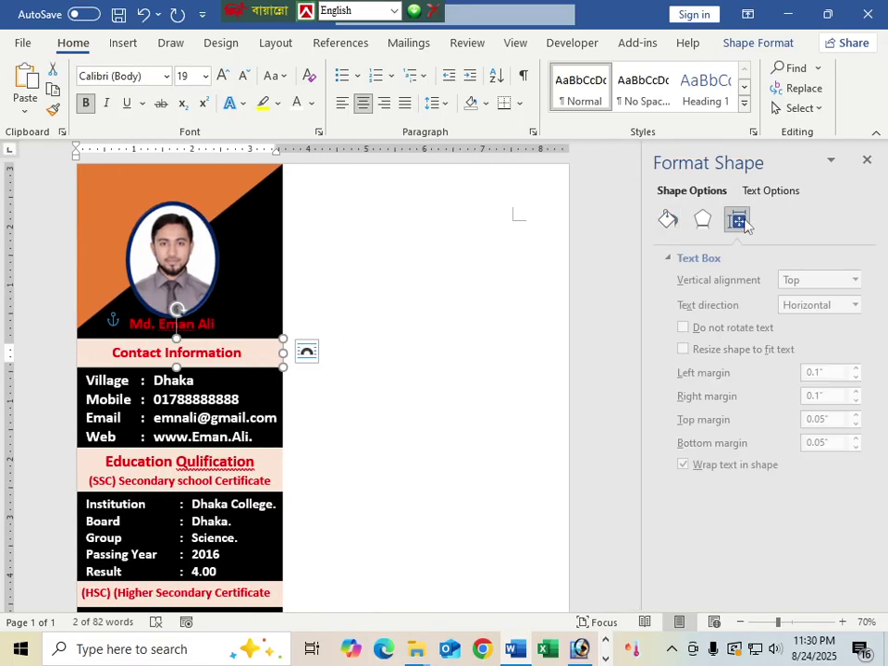
left_click_drag(821, 371, 799, 383)
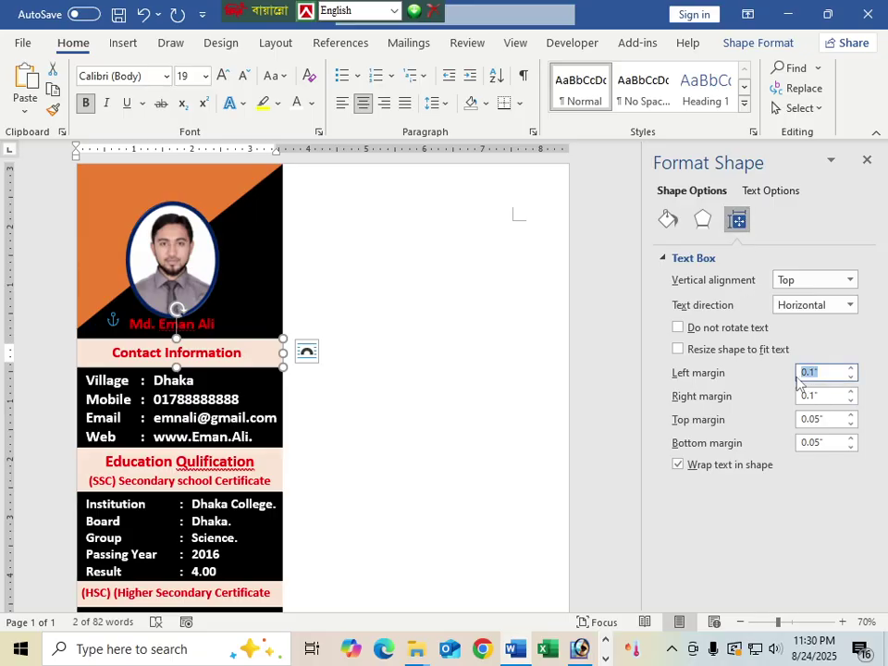
type("0")
key("Tab")
type("0")
key("Tab")
type("0")
key("Tab")
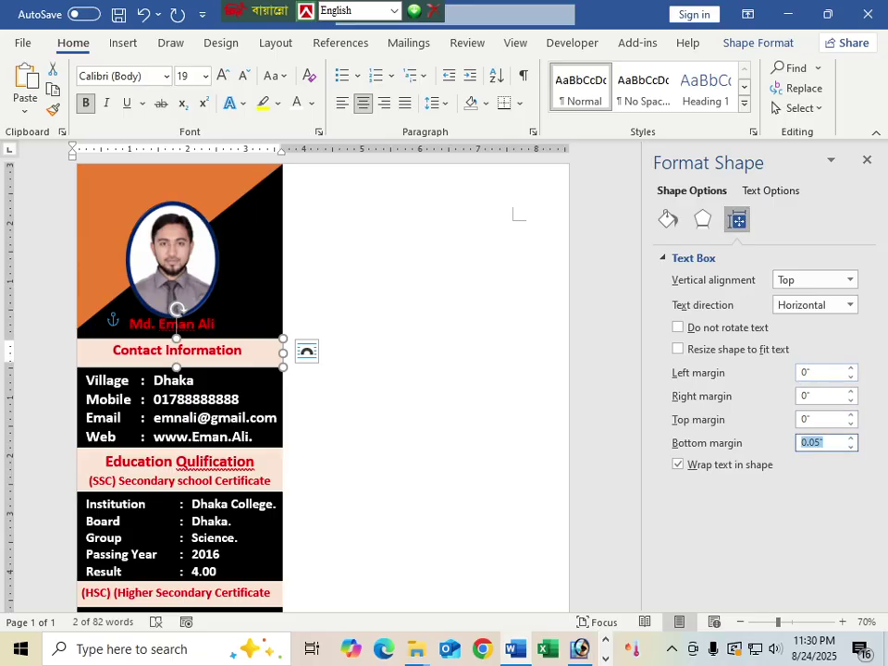
type("0")
key("Tab")
left_click(366, 406)
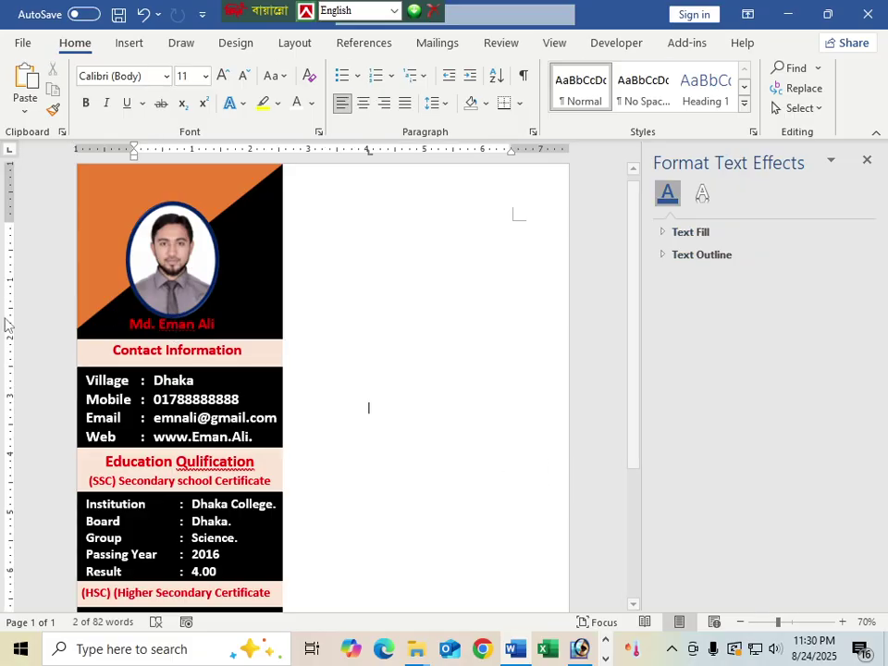
Step: Shorten the Contact Information and contact details boxes and nudge them and the Education heading up
left_click(163, 349)
left_click(179, 367)
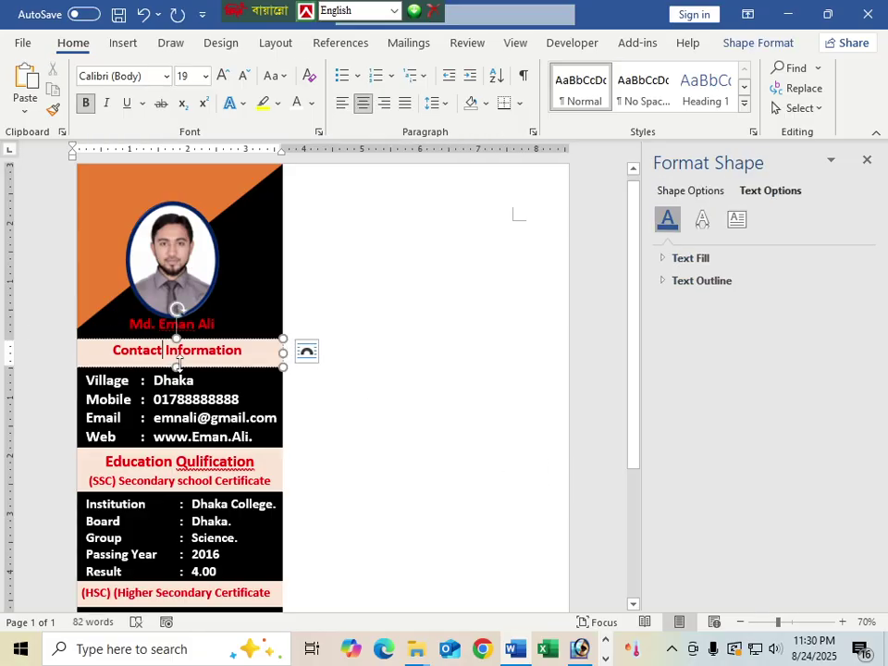
left_click_drag(179, 364, 177, 360)
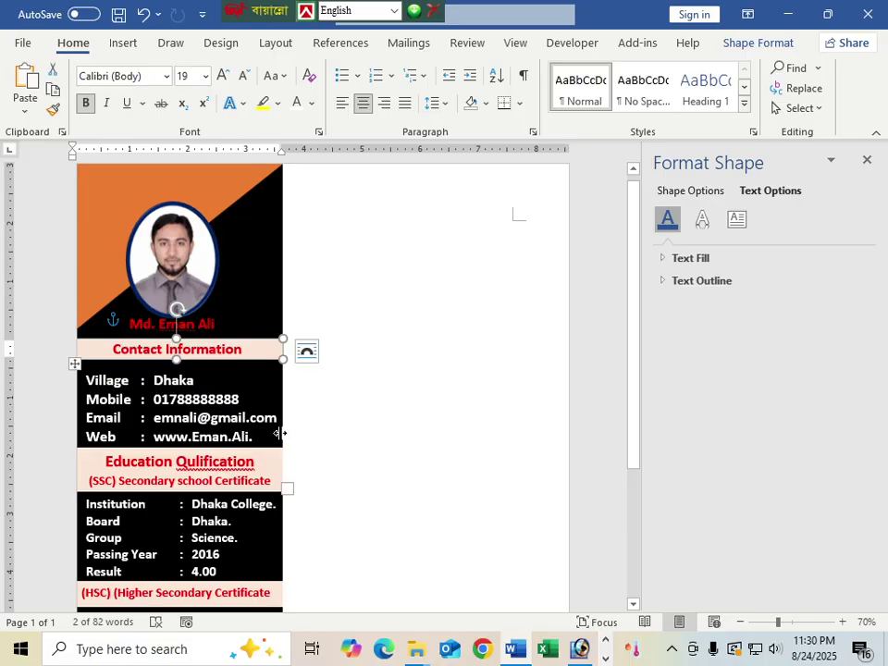
left_click(179, 416)
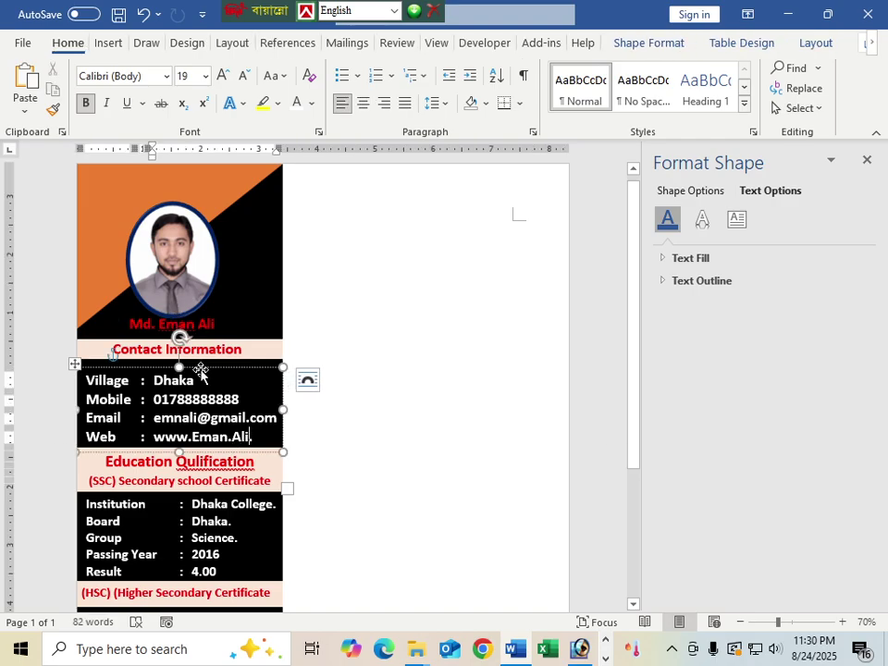
left_click(198, 369)
key("Up")
key("Up")
key("Up")
key("Up")
key("Up")
key("Up")
key("Up")
key("Up")
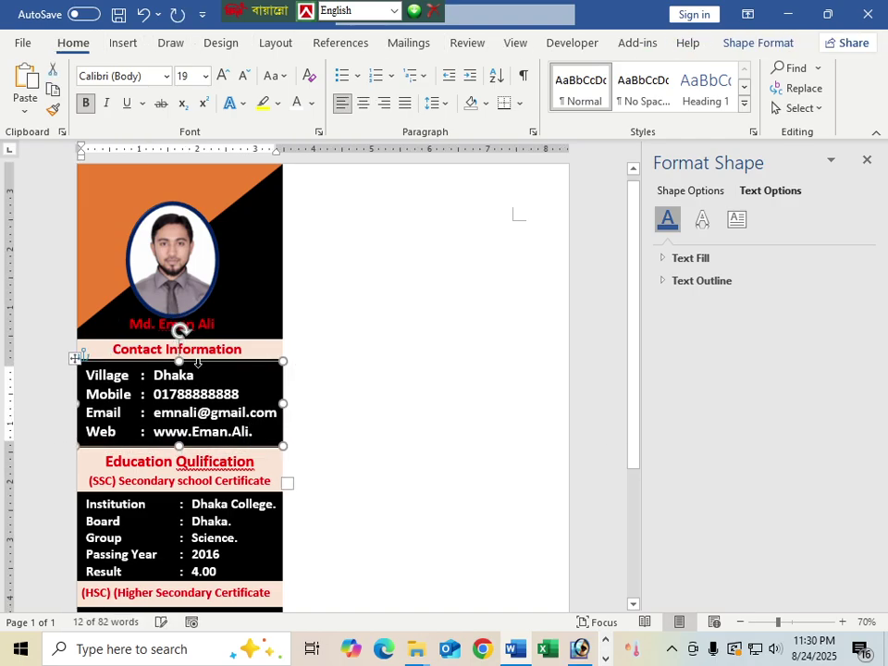
key("Up")
key("Up")
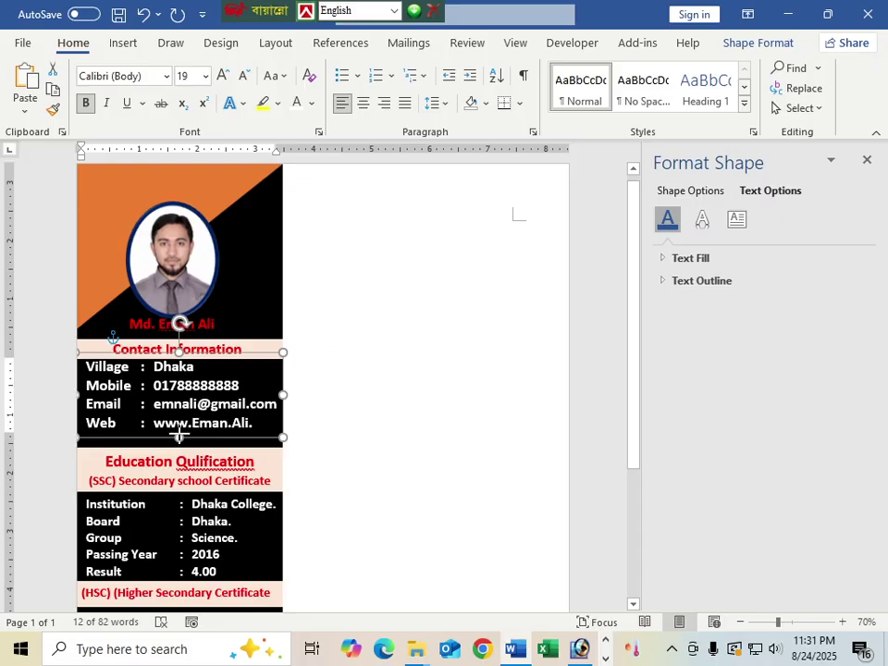
left_click_drag(179, 434, 172, 445)
left_click(175, 460)
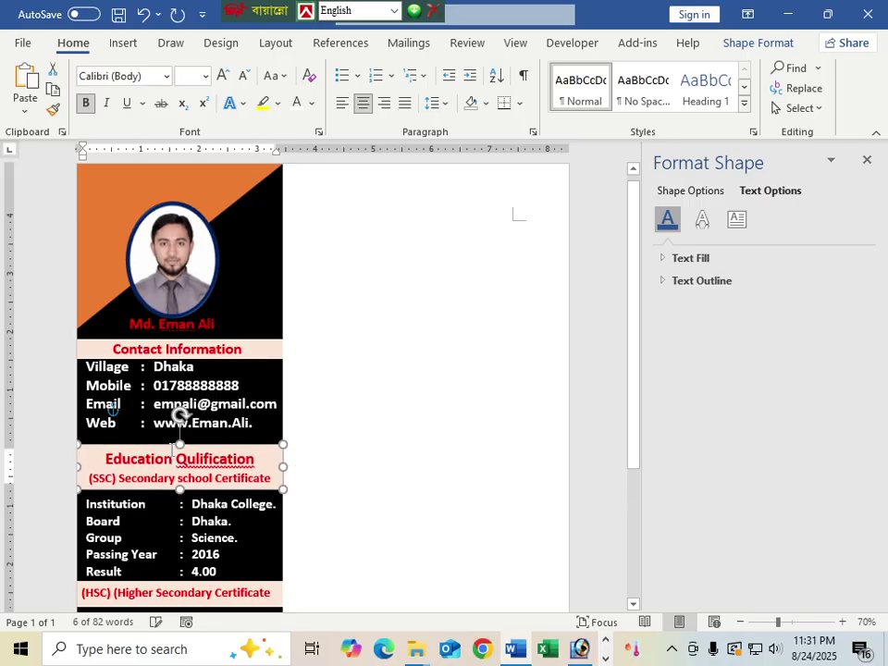
key("Up")
key("Up")
key("Up")
key("Up")
key("Up")
key("Up")
key("Up")
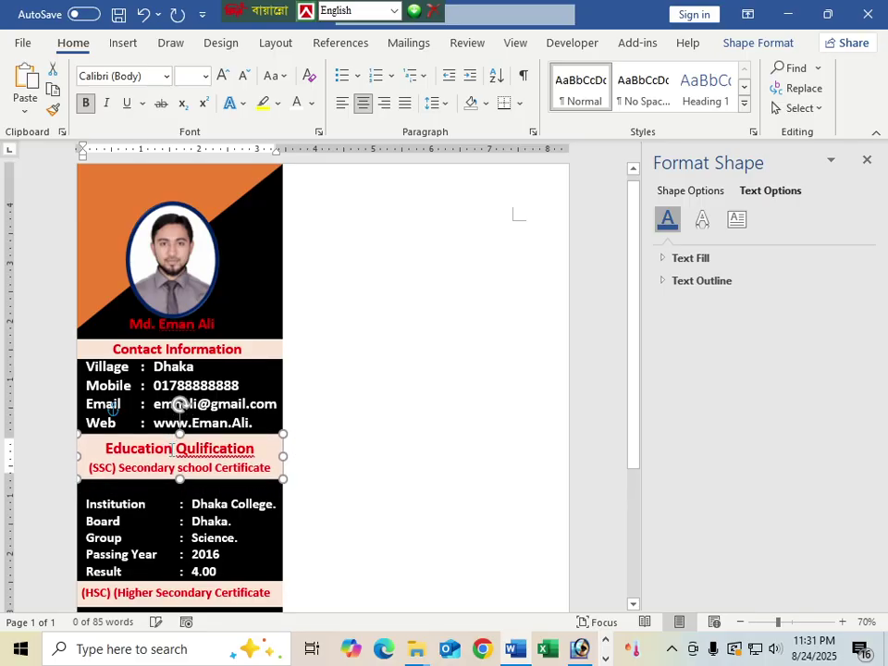
scroll(74, 398, "down", 3)
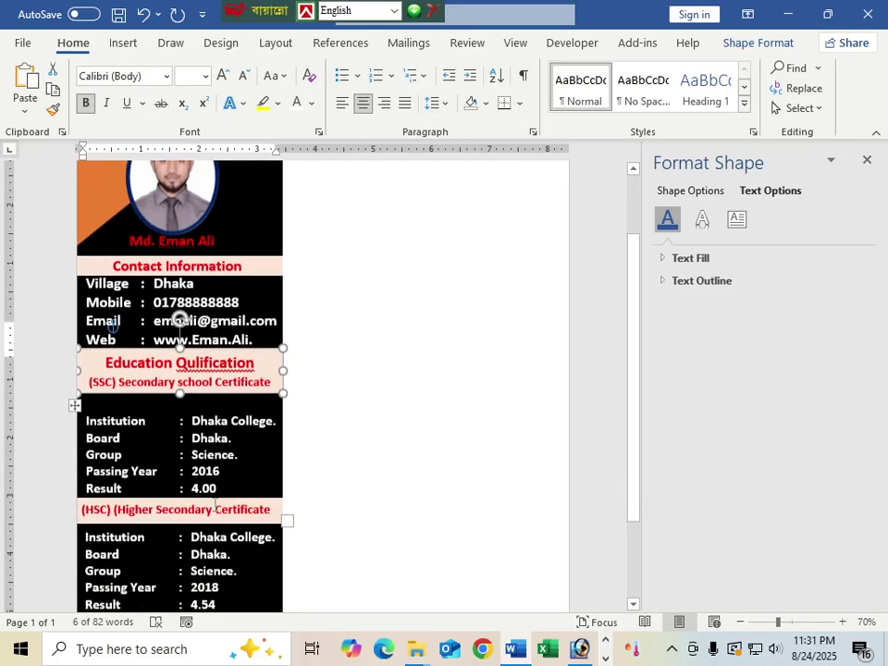
Step: Move the SSC results, HSC heading and HSC results boxes up, shortening the results boxes
left_click(123, 348)
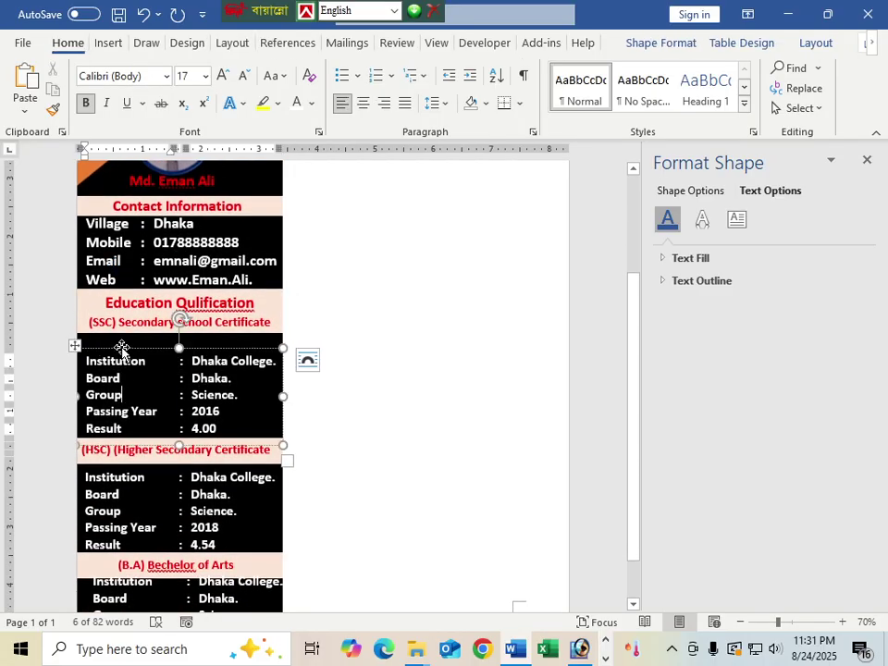
key("Up")
key("Up")
key("Up")
key("Up")
key("Up")
key("Up")
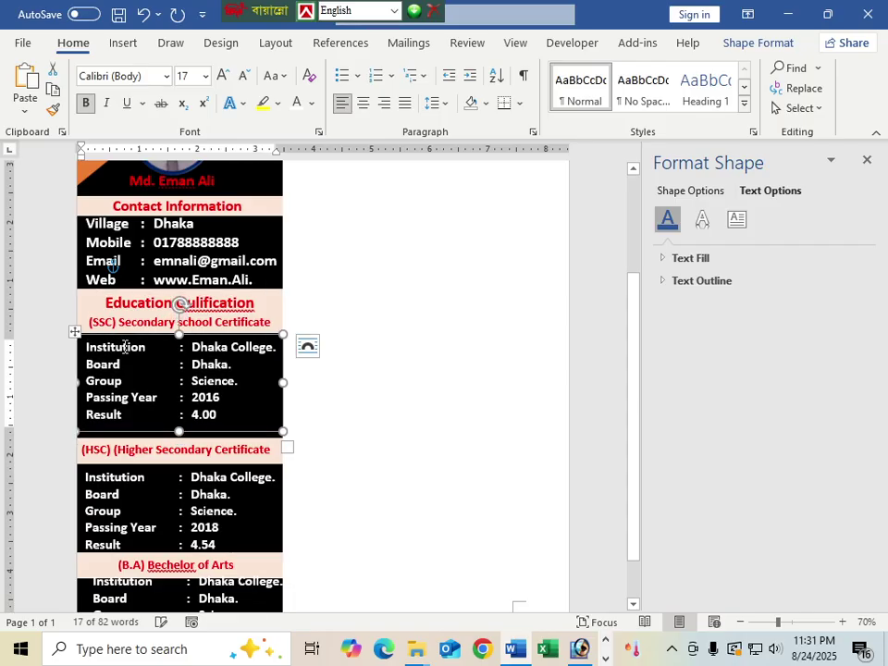
scroll(227, 497, "down", 1)
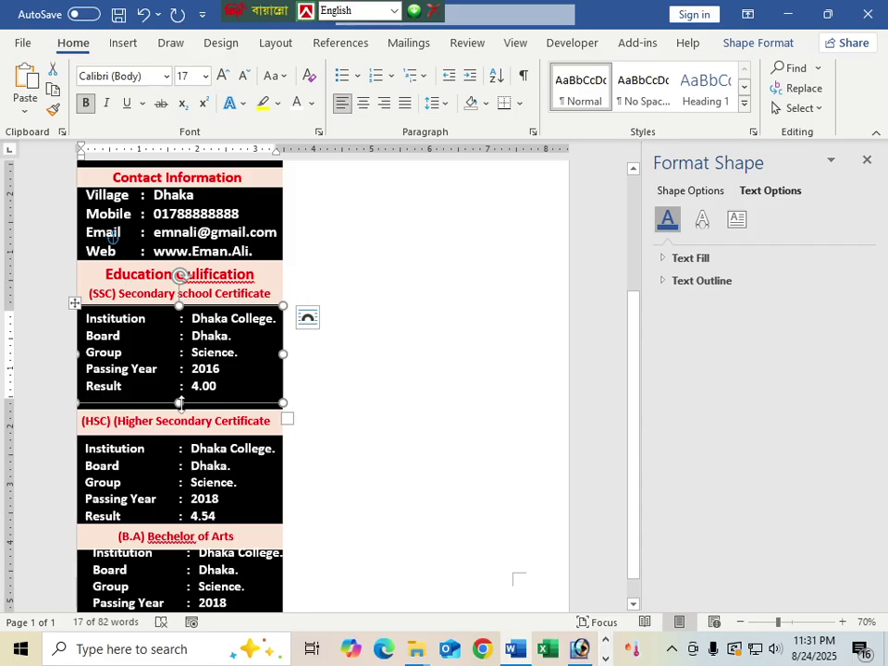
left_click_drag(182, 403, 180, 398)
scroll(179, 397, "down", 1)
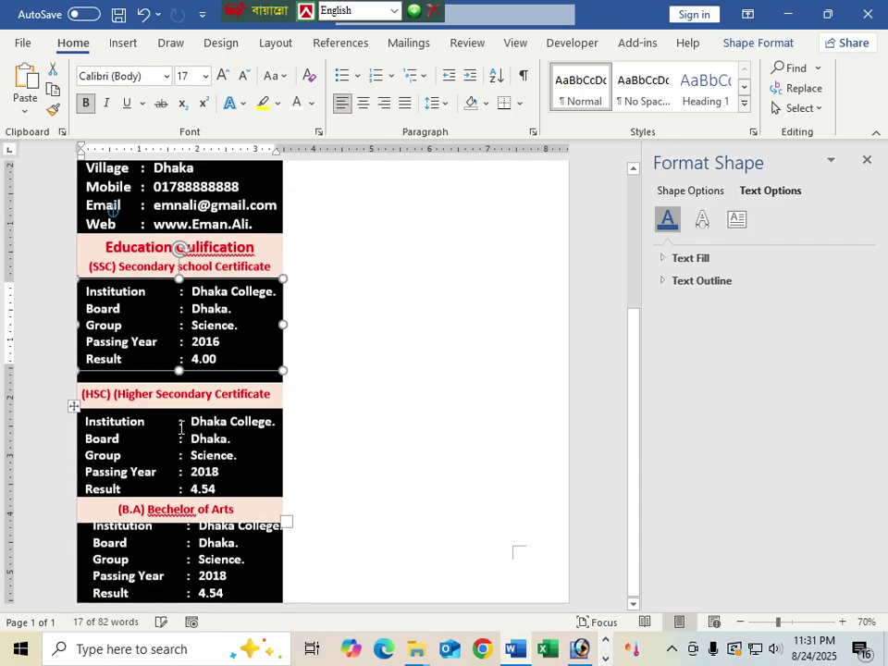
left_click(181, 389)
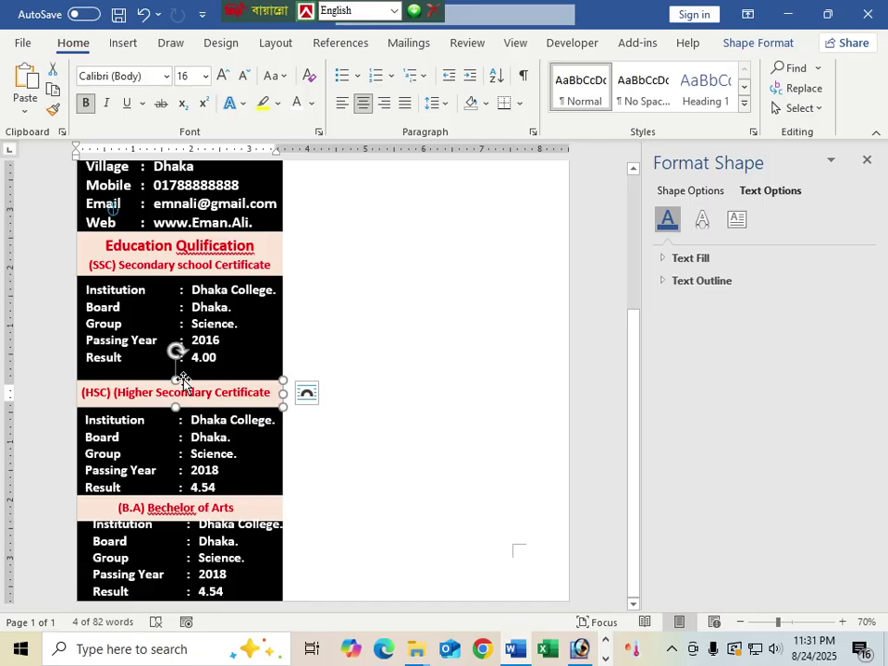
left_click_drag(183, 382, 184, 373)
key("Up")
key("Up")
key("Up")
key("Up")
key("Up")
key("Up")
key("Up")
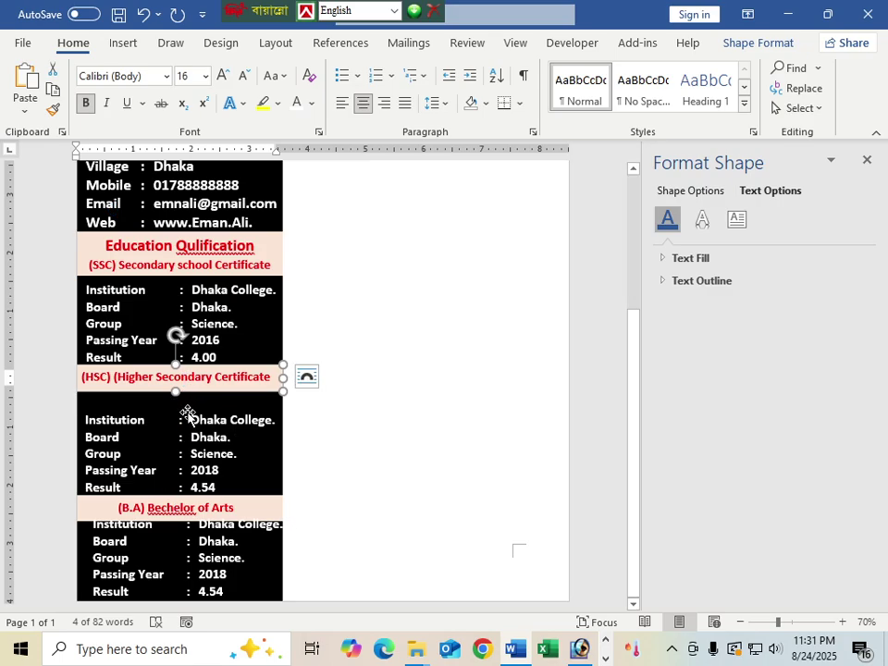
left_click(139, 422)
key("Up")
key("Up")
key("Up")
key("Up")
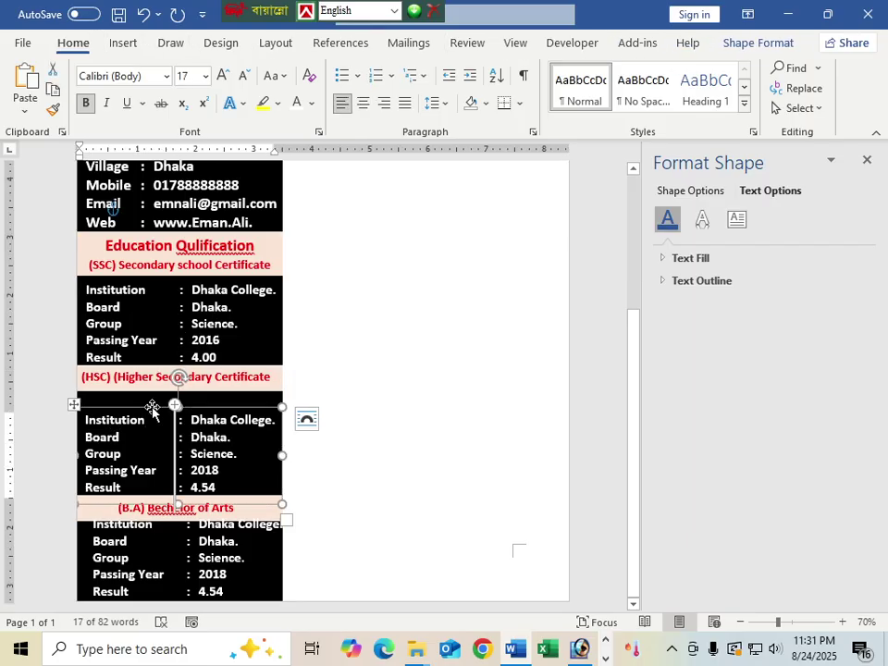
key("Up")
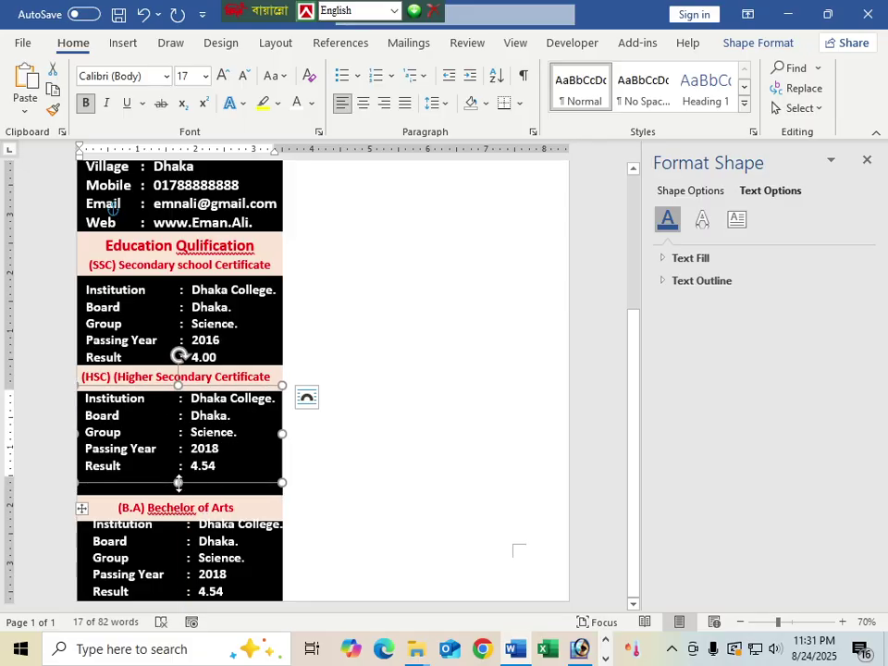
left_click_drag(179, 481, 178, 476)
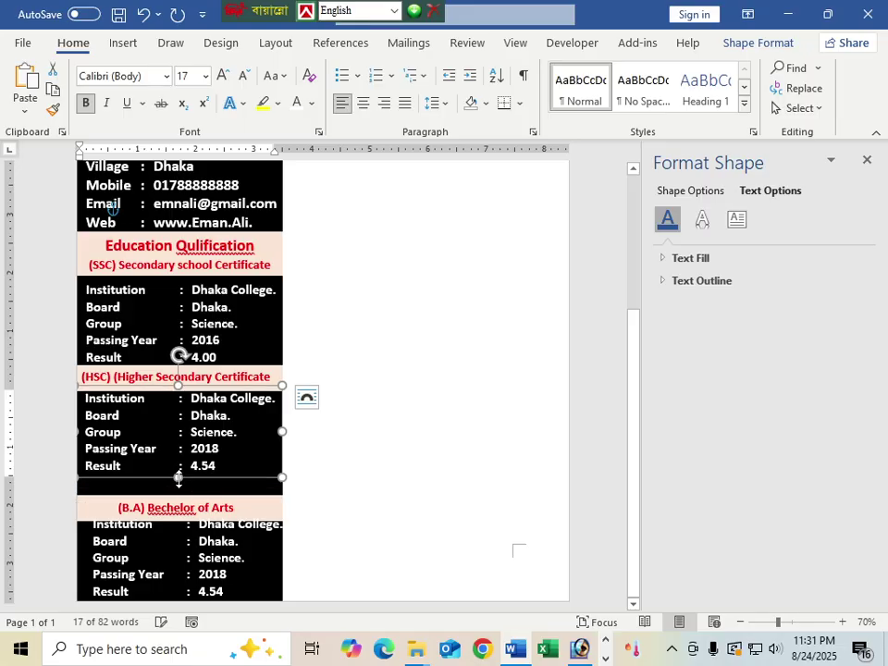
Step: Nudge the B.A heading and B.A results boxes up and align them with the sidebar
left_click(154, 492)
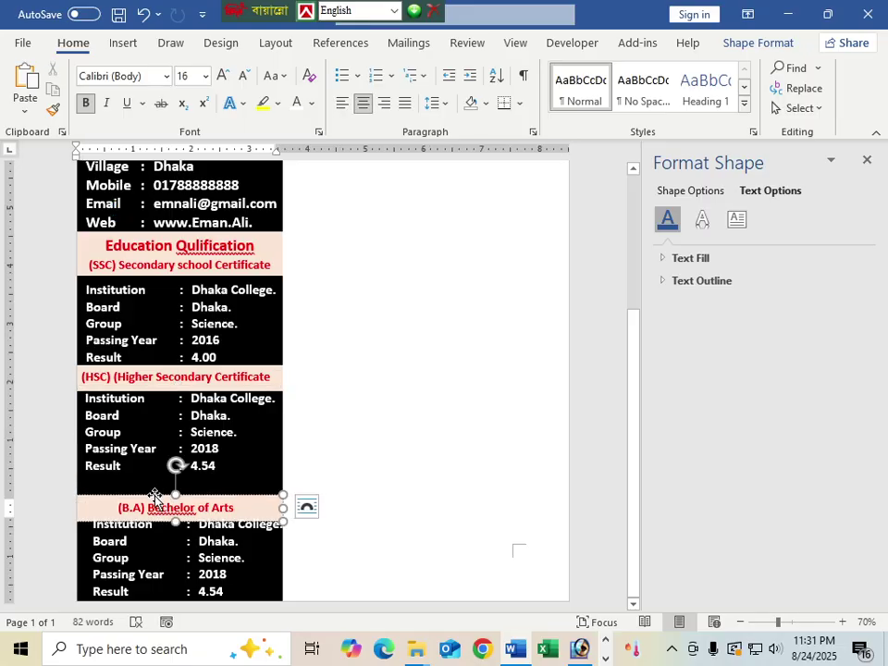
key("ctrl+z")
key("Up")
key("Up")
key("Up")
key("Up")
key("Up")
key("Up")
key("Up")
key("Up")
key("Up")
key("Up")
key("Up")
key("Up")
key("Up")
key("Up")
key("Up")
key("Up")
key("Up")
key("Up")
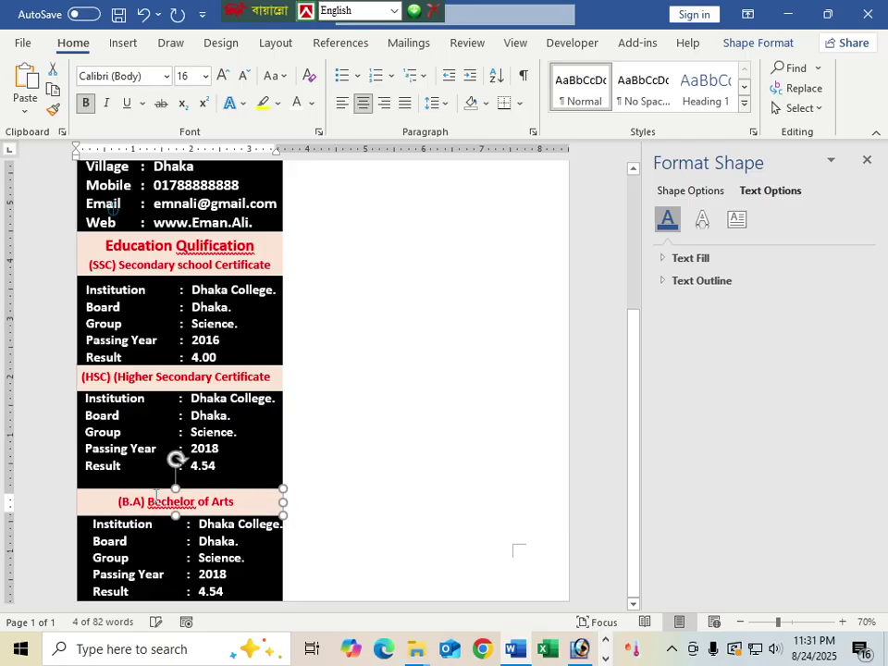
key("Down")
key("Down")
key("Down")
key("Down")
key("Down")
key("Down")
key("Down")
key("Down")
key("Down")
key("Down")
key("Down")
key("Down")
key("Down")
key("Down")
key("Down")
key("Down")
key("Down")
key("Down")
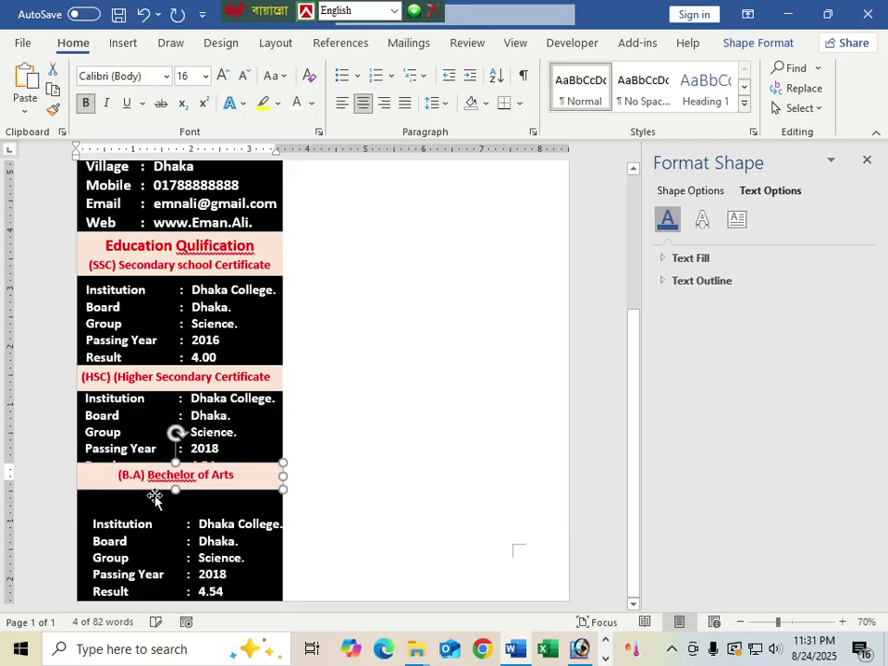
key("Up")
key("Up")
key("Up")
key("Up")
key("Up")
key("Up")
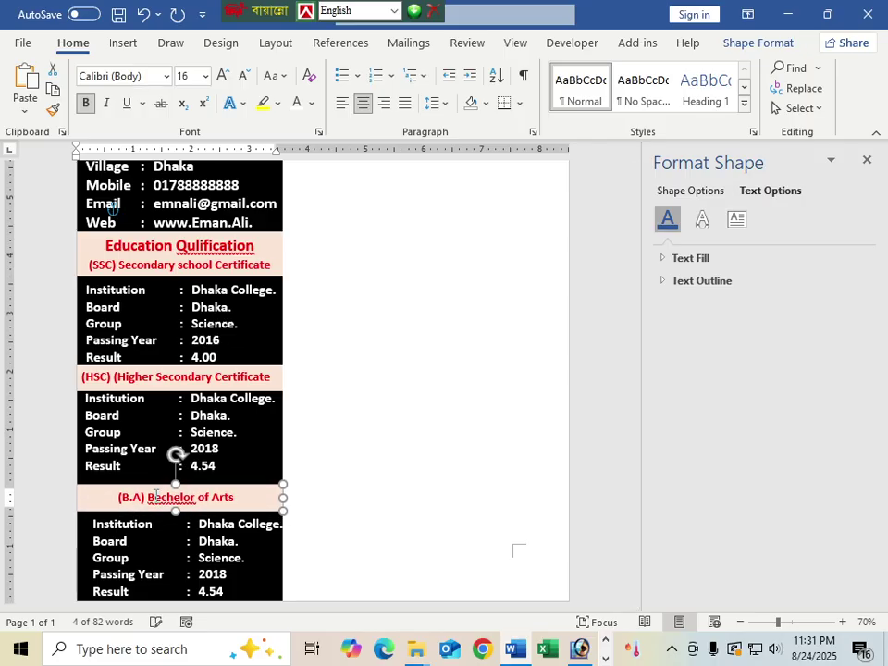
key("Up")
key("Up")
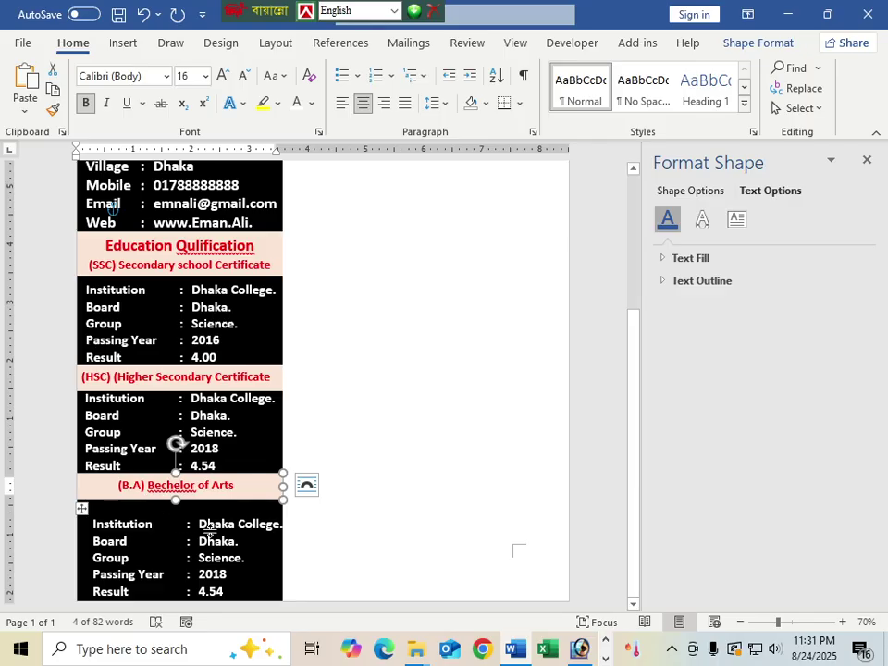
left_click(183, 539)
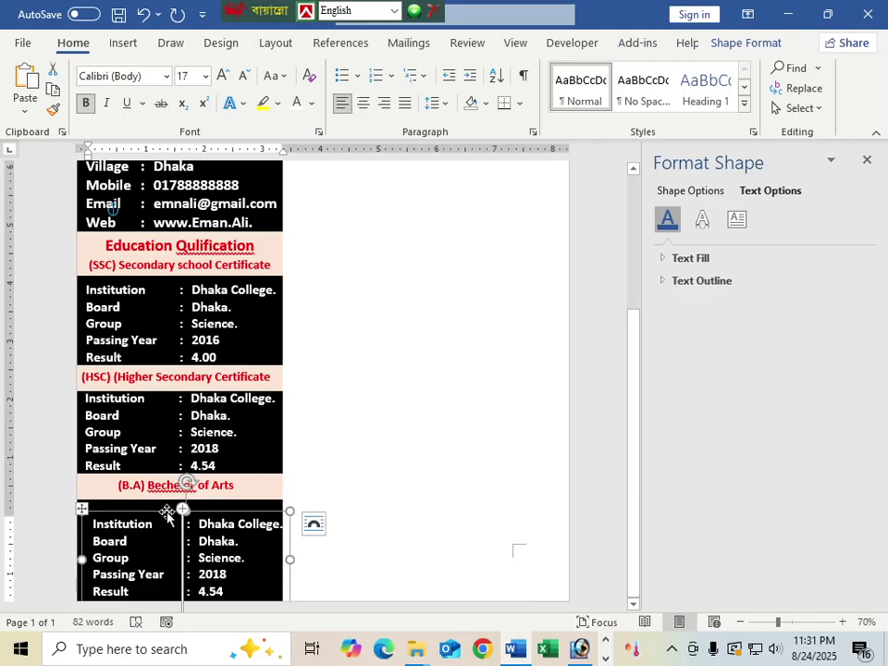
left_click(166, 515)
key("Up")
key("Up")
key("Up")
key("Up")
key("Up")
key("Up")
key("Up")
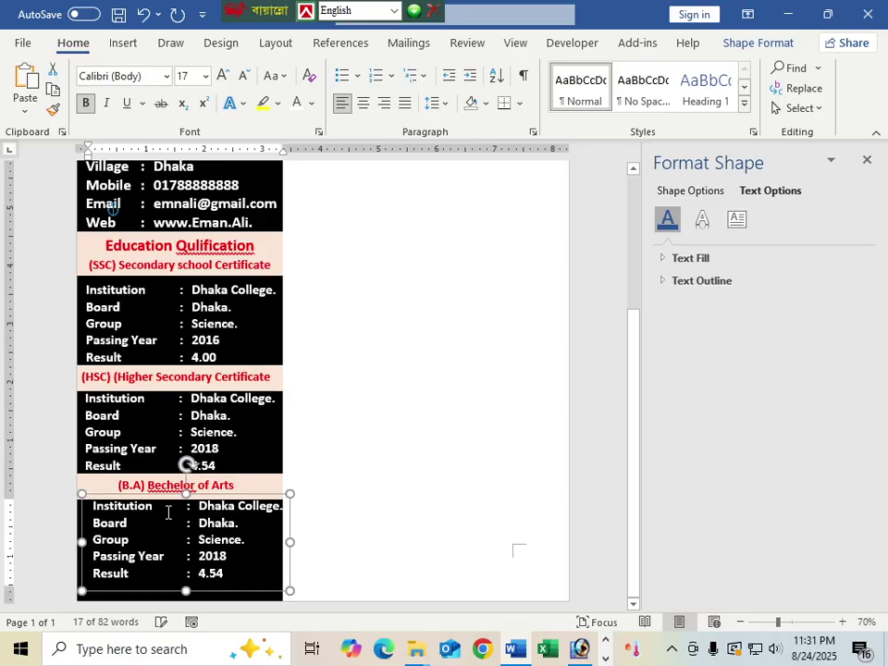
key("Left")
key("Left")
key("Left")
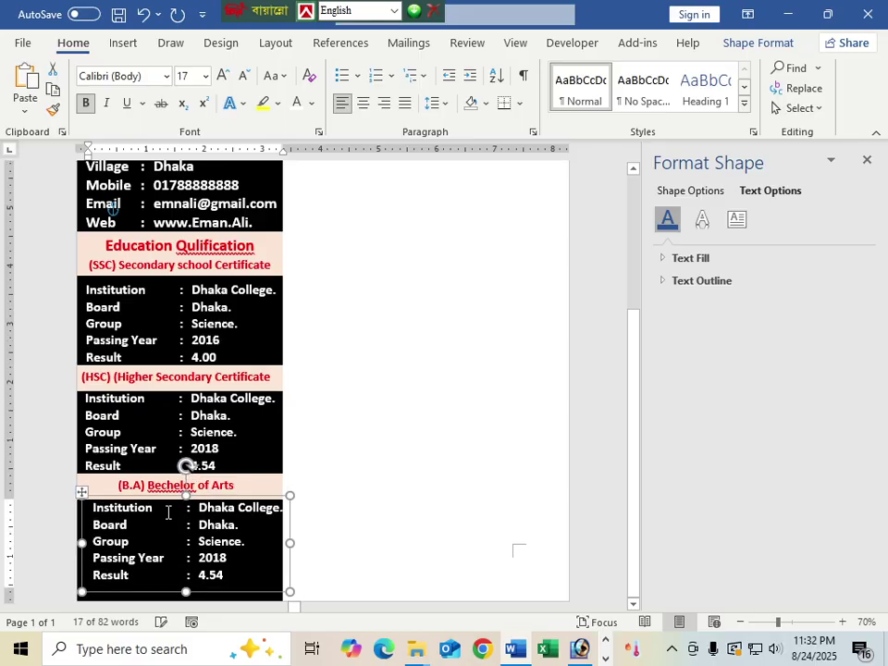
key("Left")
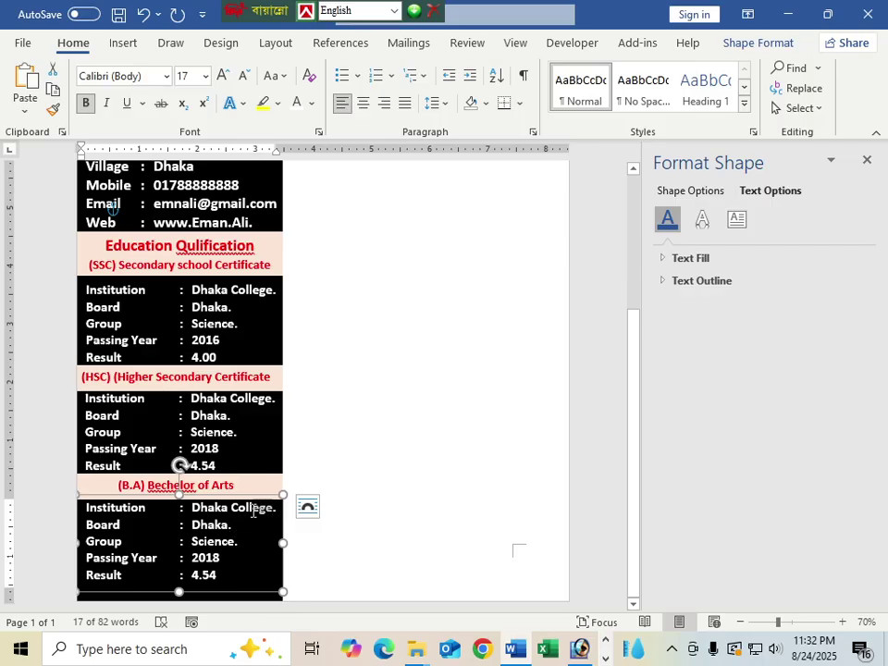
Step: Replace the B.A table's Result value 4.54 with 3.00
right_click(224, 528)
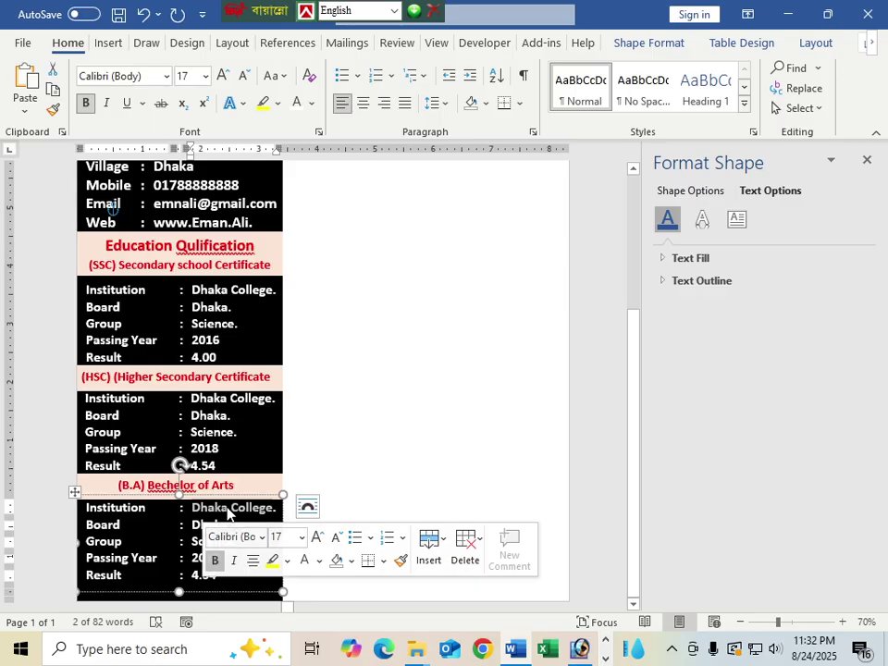
left_click(229, 511)
left_click_drag(228, 511, 191, 511)
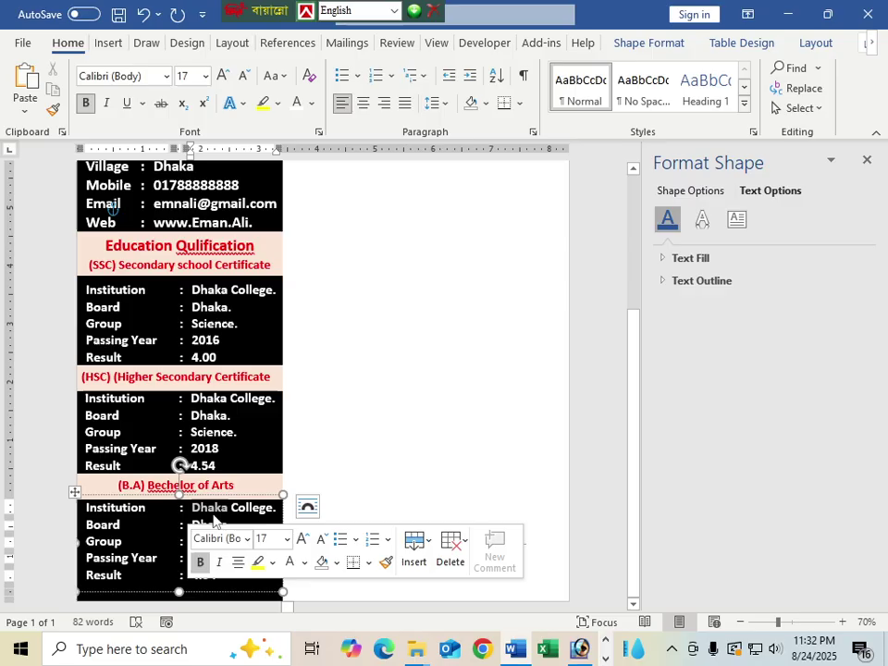
left_click(229, 507)
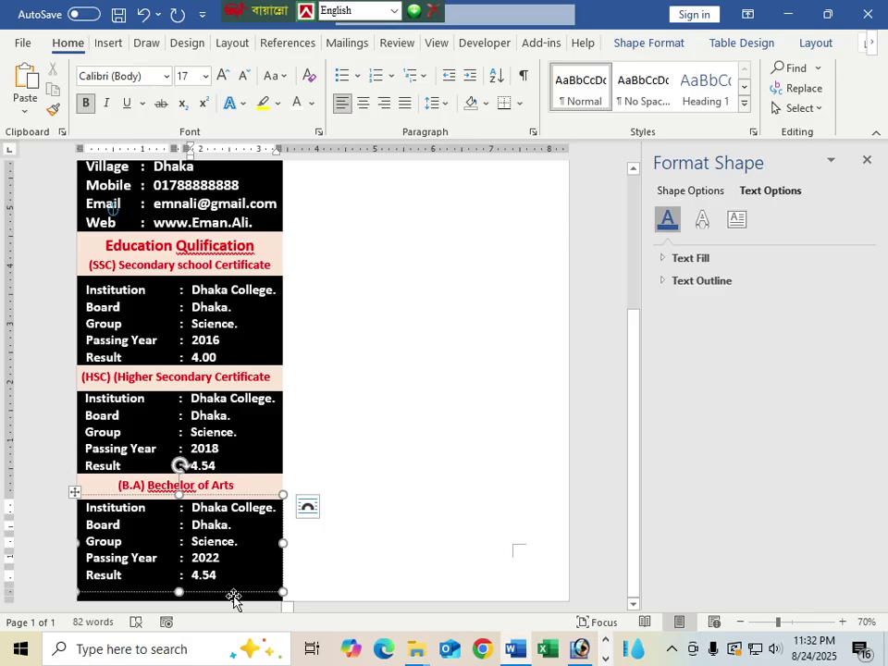
key("BackSpace")
key("BackSpace")
key("BackSpace")
key("BackSpace")
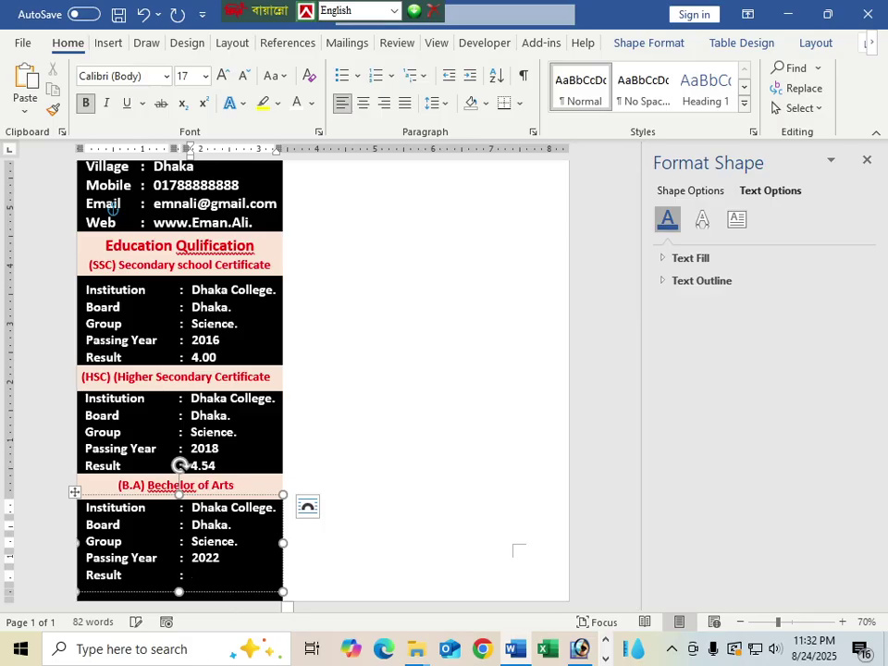
type("3.00")
scroll(383, 570, "up", 5)
Step: Close the Format Text Effects pane so only the CV page is visible
left_click(380, 555)
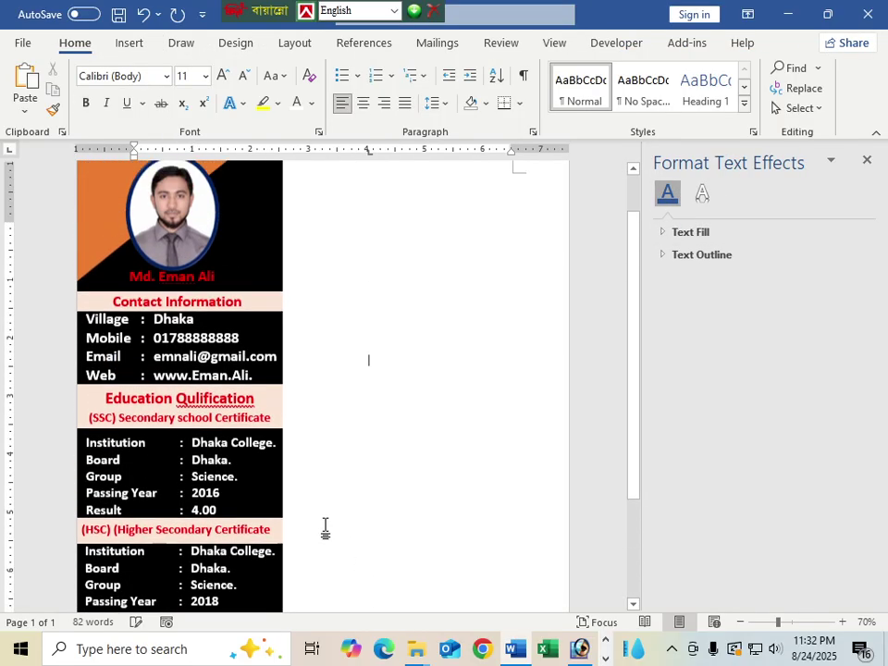
scroll(330, 451, "down", 4)
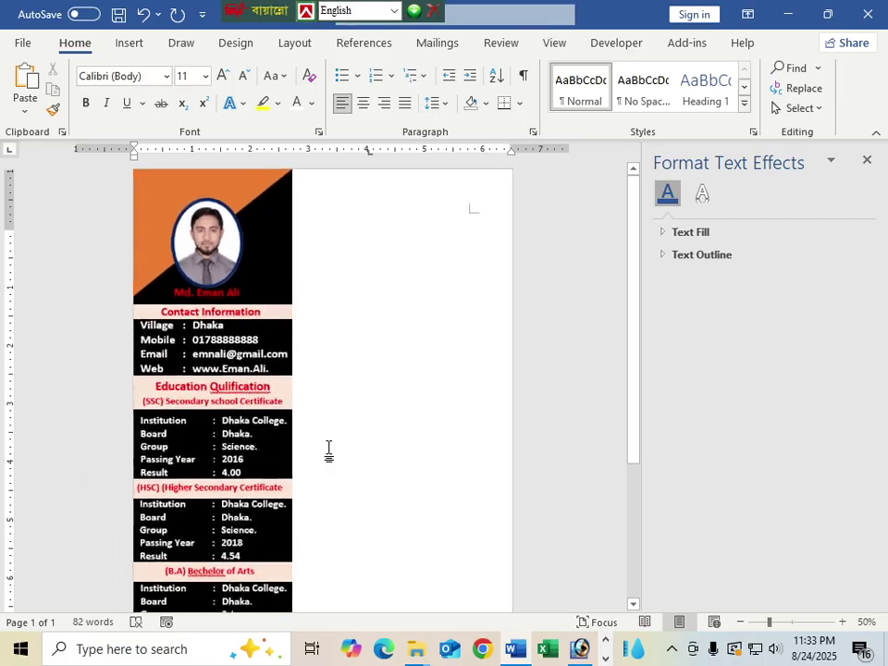
scroll(328, 451, "up", 4)
scroll(328, 449, "down", 2)
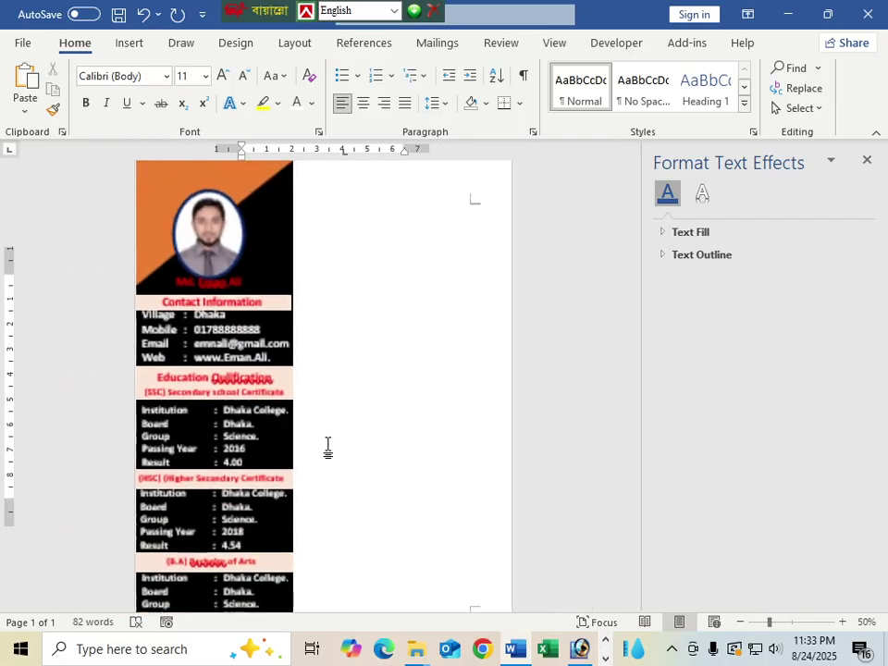
scroll(286, 573, "down", 1)
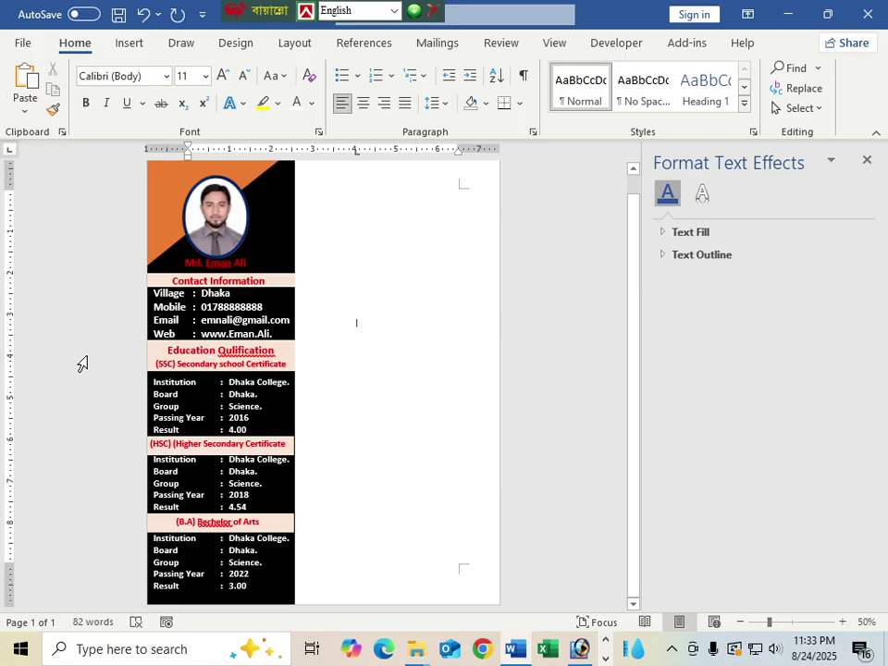
left_click(869, 158)
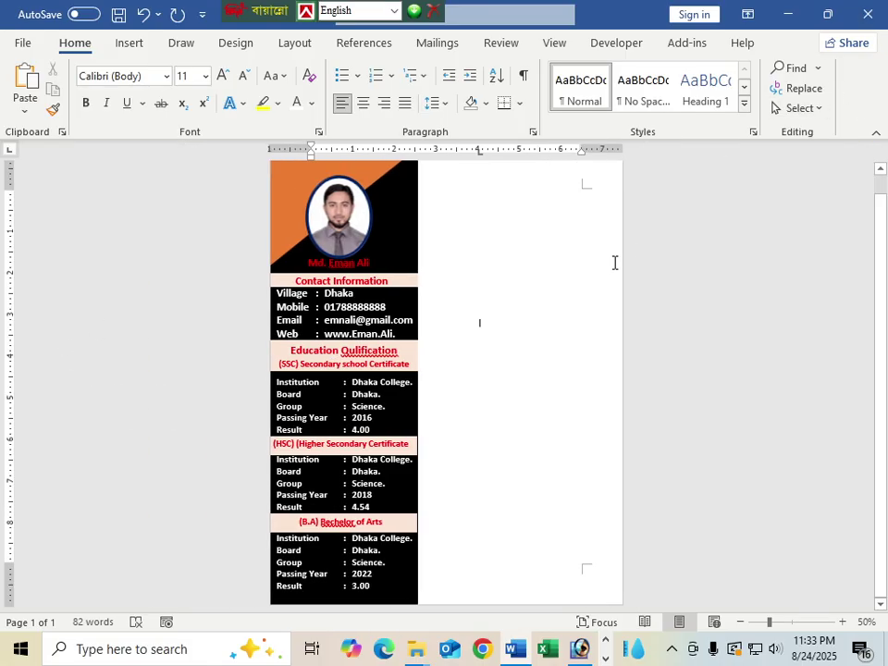
scroll(479, 357, "down", 1)
scroll(477, 361, "up", 2)
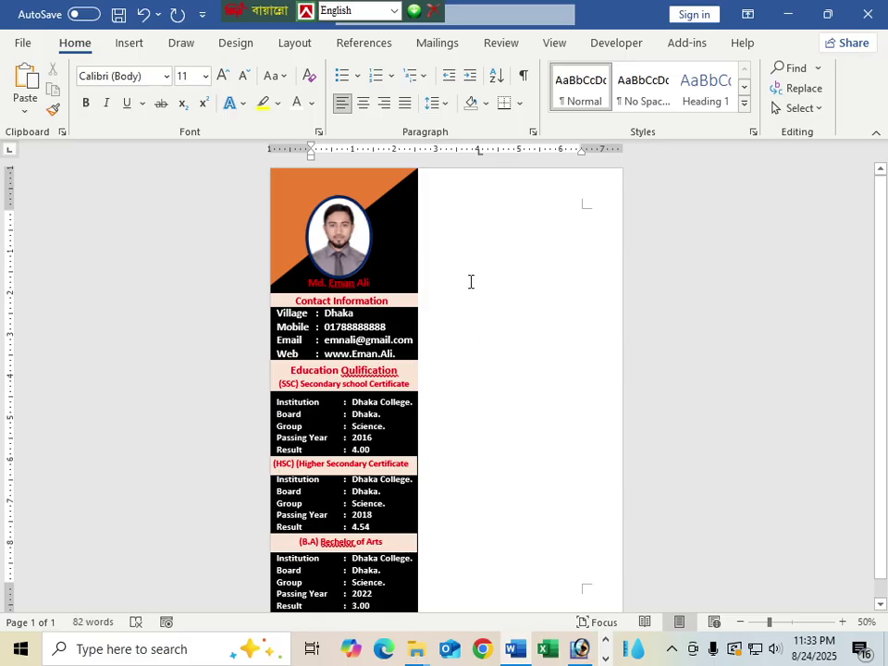
left_click(403, 308)
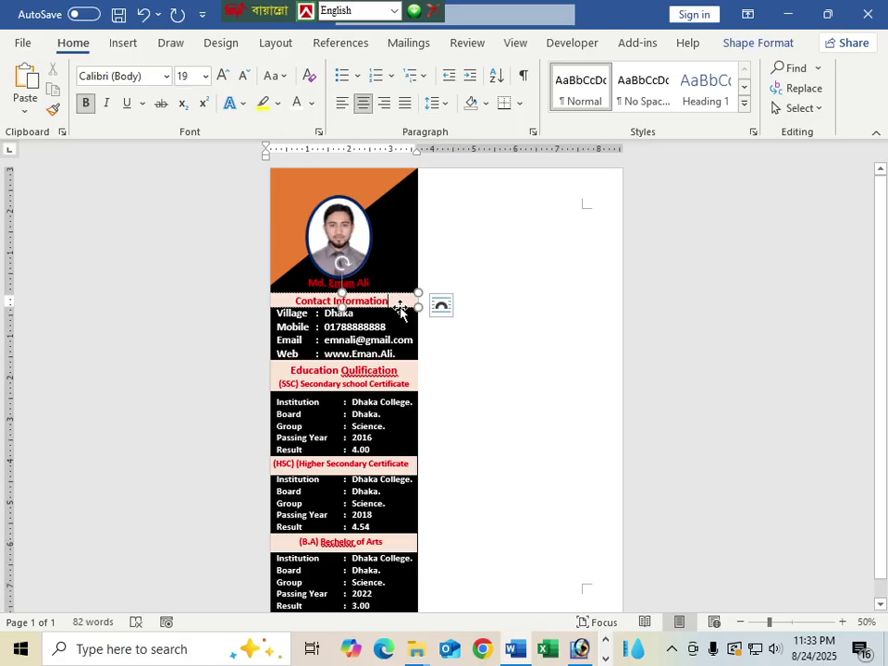
Step: Copy the Contact Information header to the top right, retitle it 'Experience', centre it and adjust its height
left_click_drag(400, 309, 619, 195)
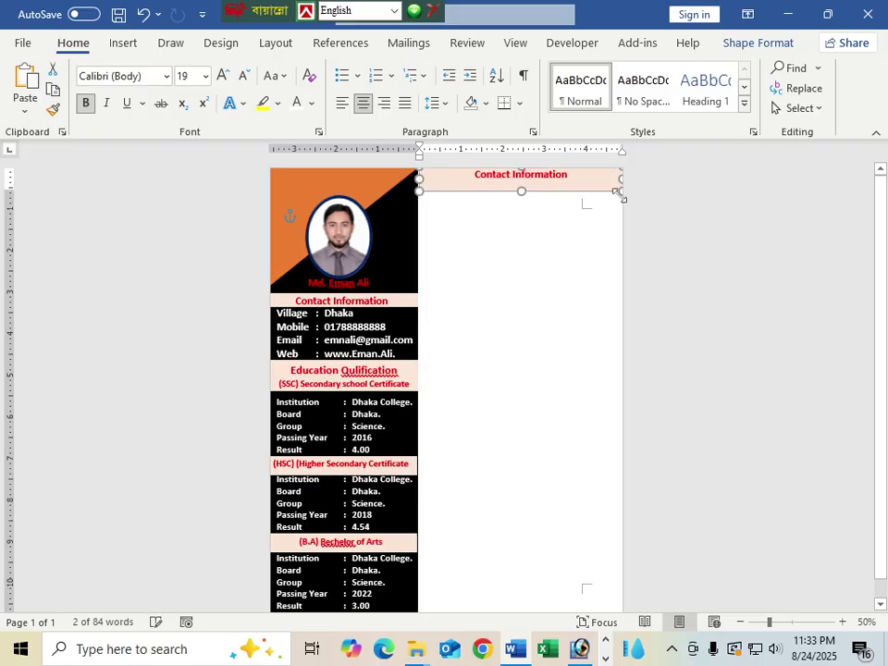
key("ctrl+z")
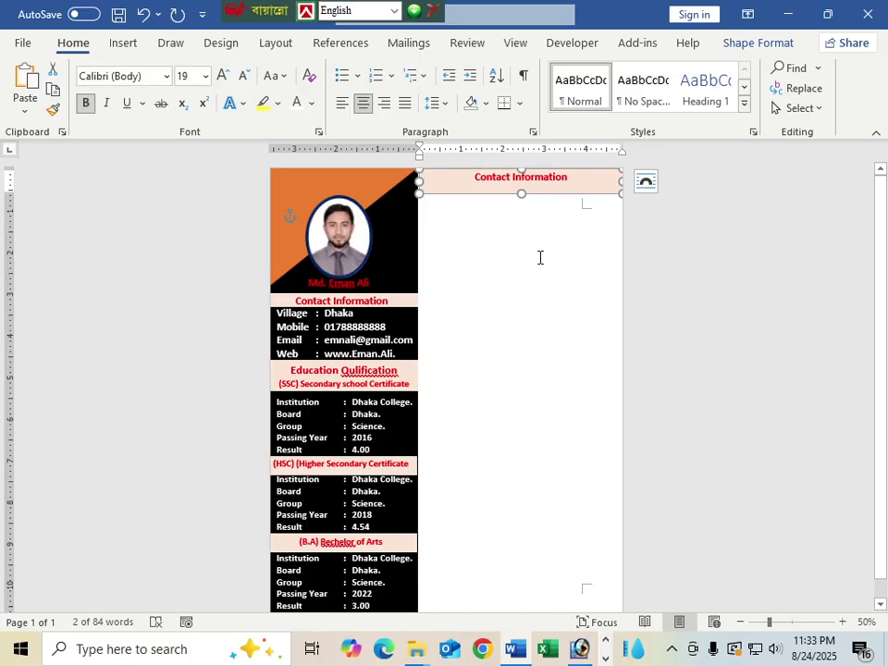
left_click(553, 261)
left_click(571, 176)
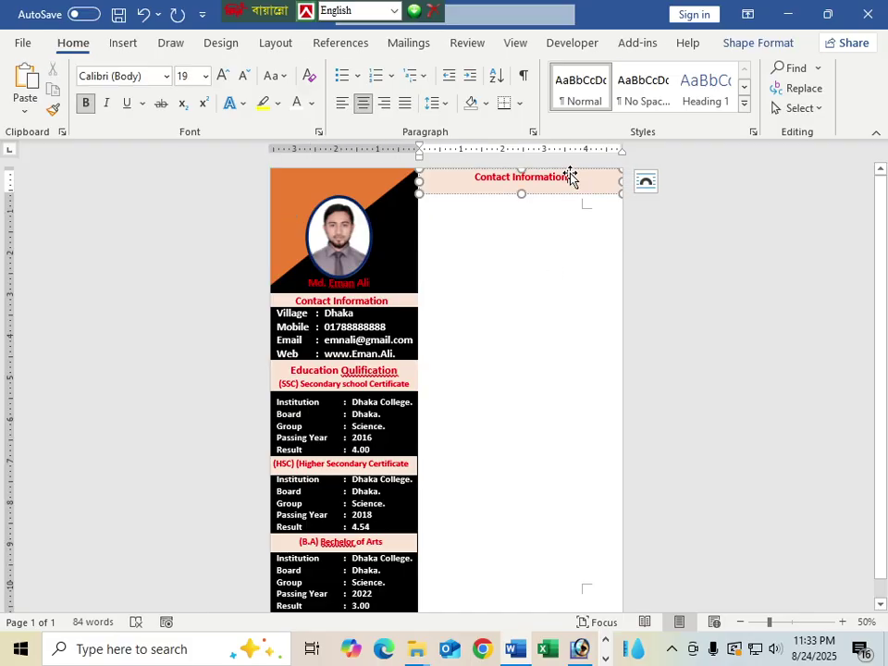
left_click_drag(570, 179, 472, 176)
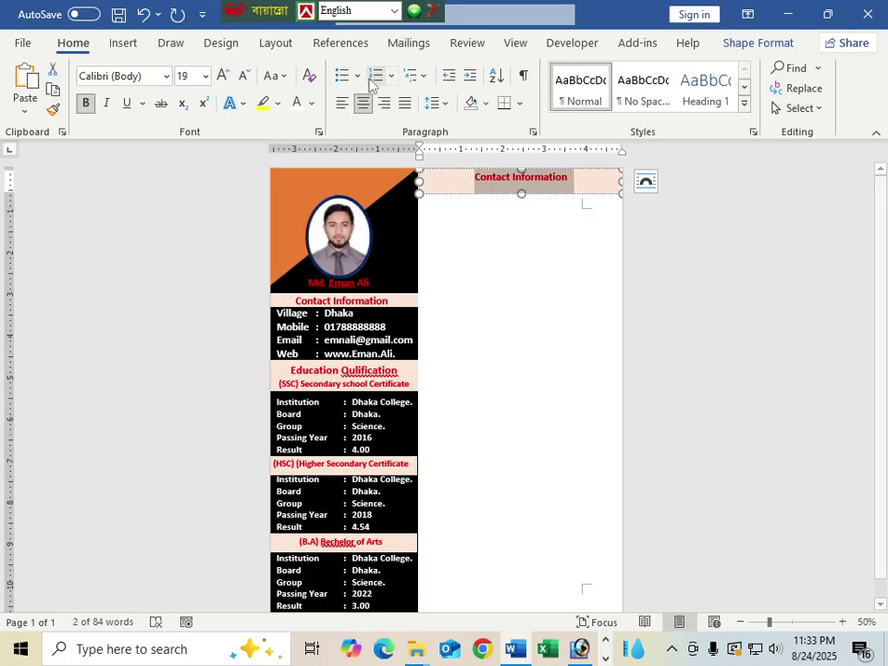
left_click(340, 105)
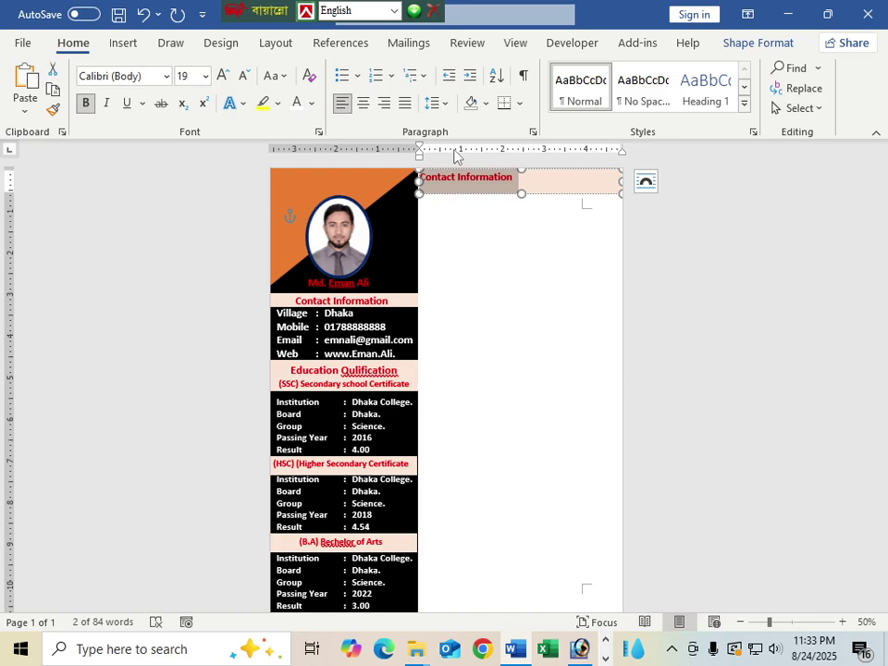
key("Delete")
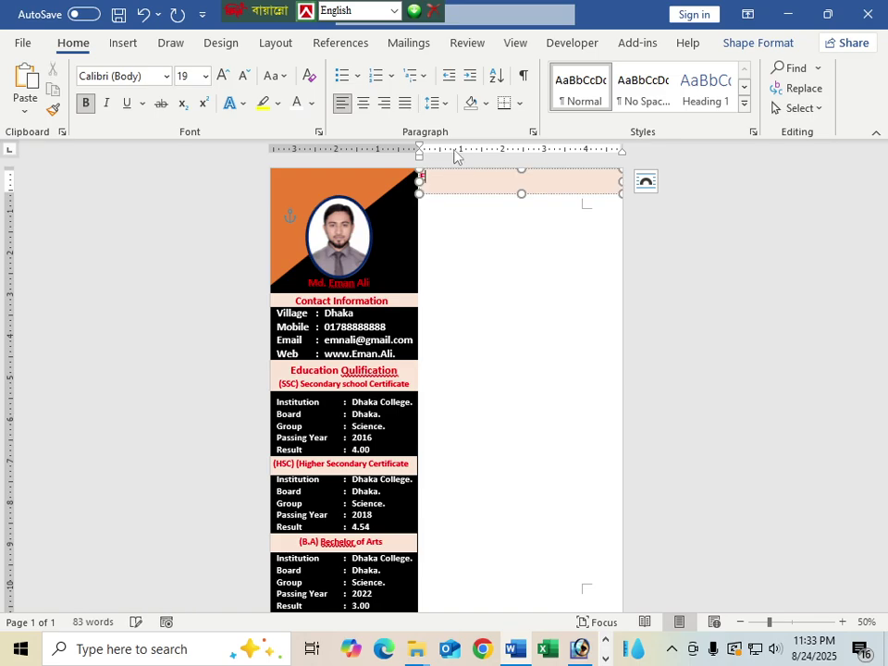
type("Experience")
key("ctrl+e")
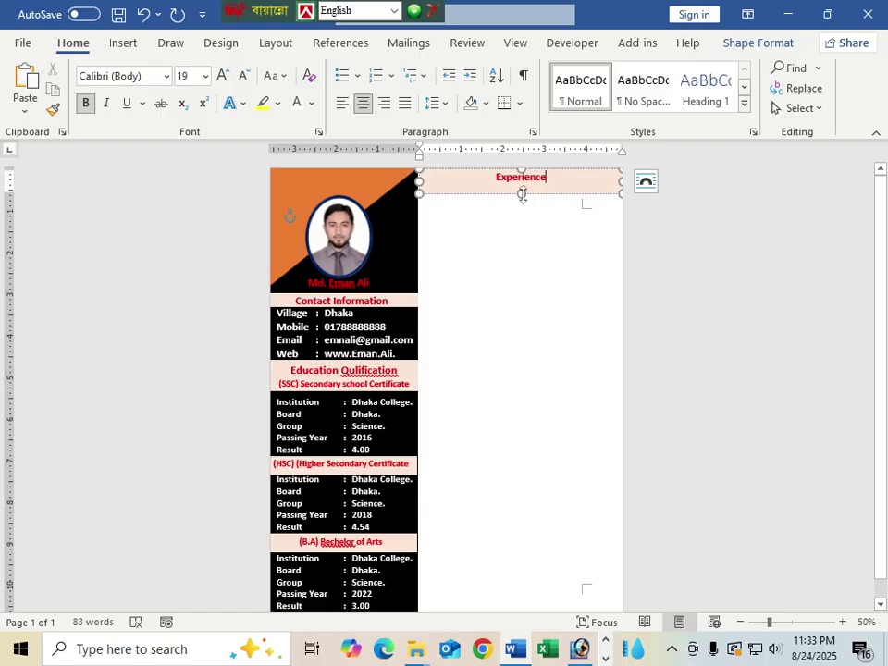
left_click_drag(522, 194, 521, 186)
left_click(545, 251)
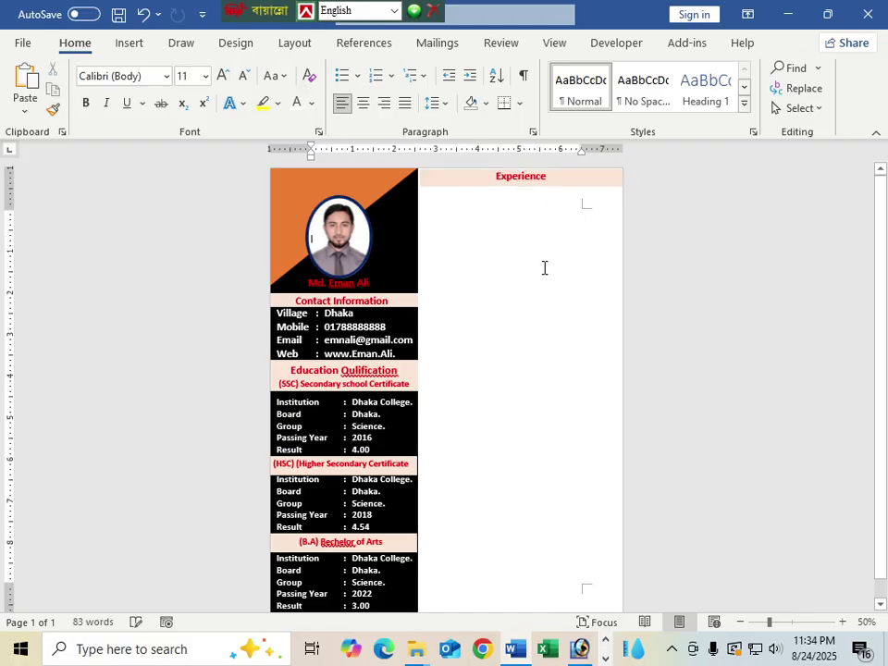
Step: Duplicate the contact details box under Experience, widen it and make its text black
left_click(551, 186)
left_click(557, 209)
left_click(348, 342)
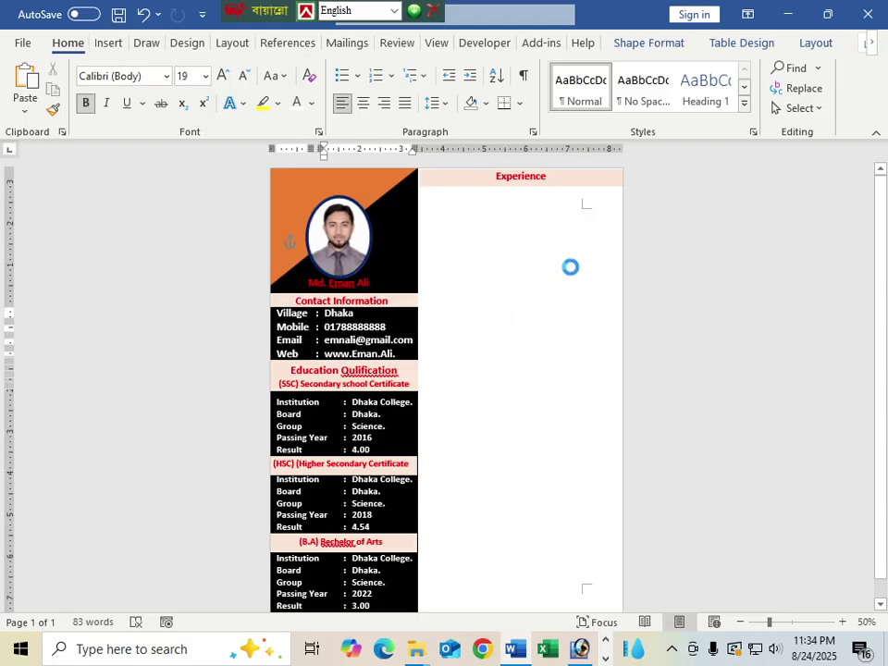
left_click_drag(563, 241, 530, 247)
left_click_drag(568, 214, 621, 215)
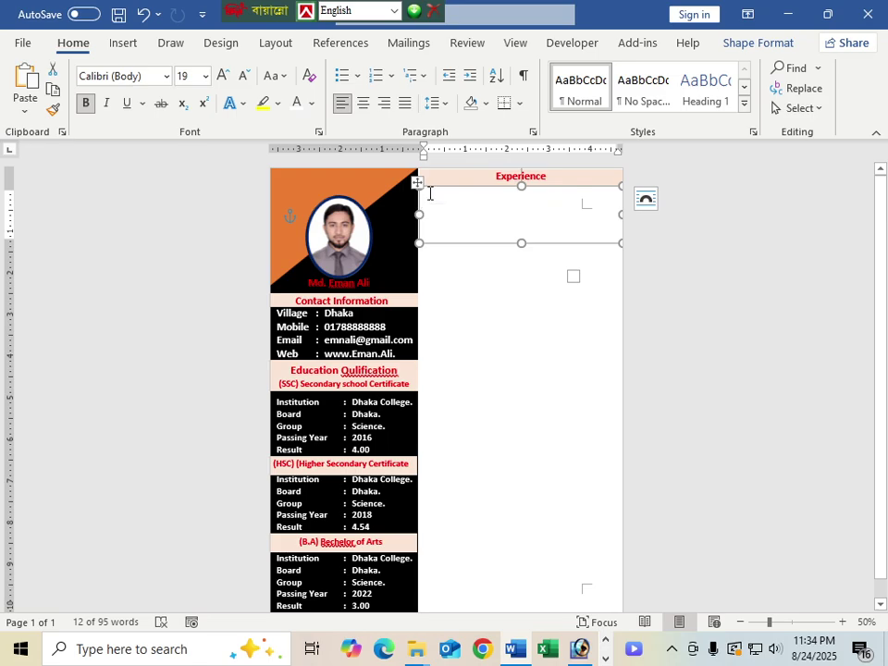
left_click_drag(443, 198, 606, 238)
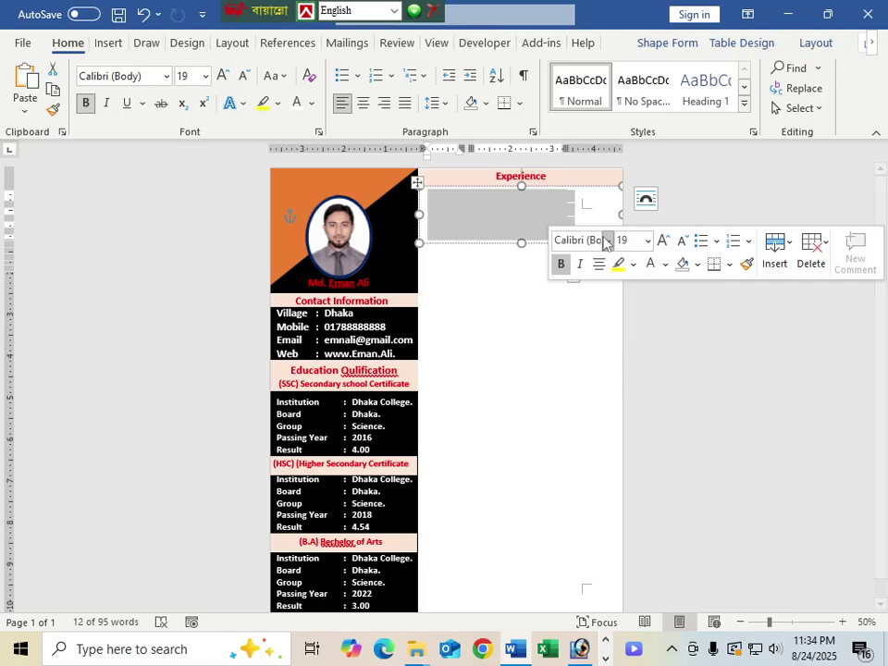
left_click(313, 102)
left_click(310, 173)
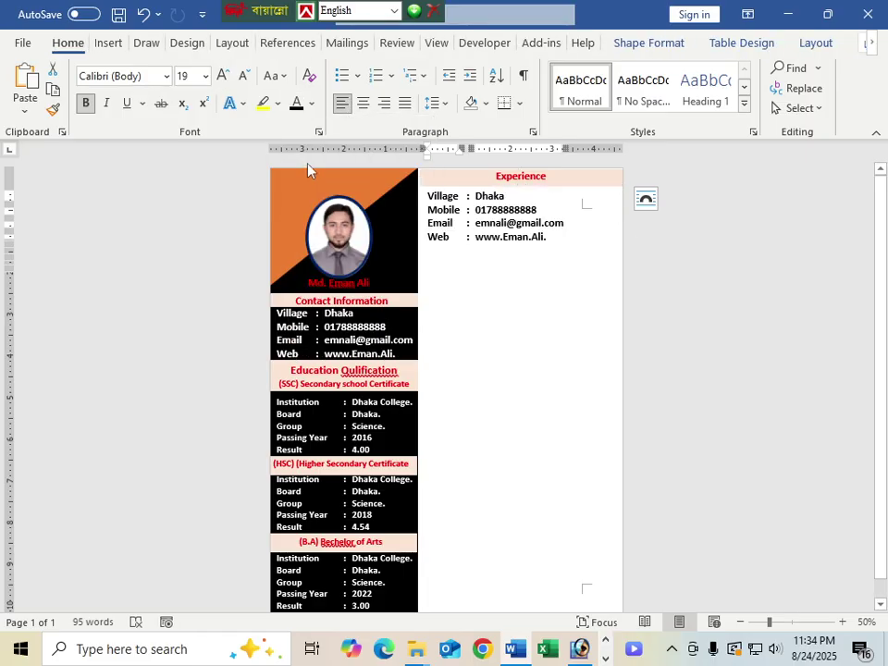
left_click(572, 231)
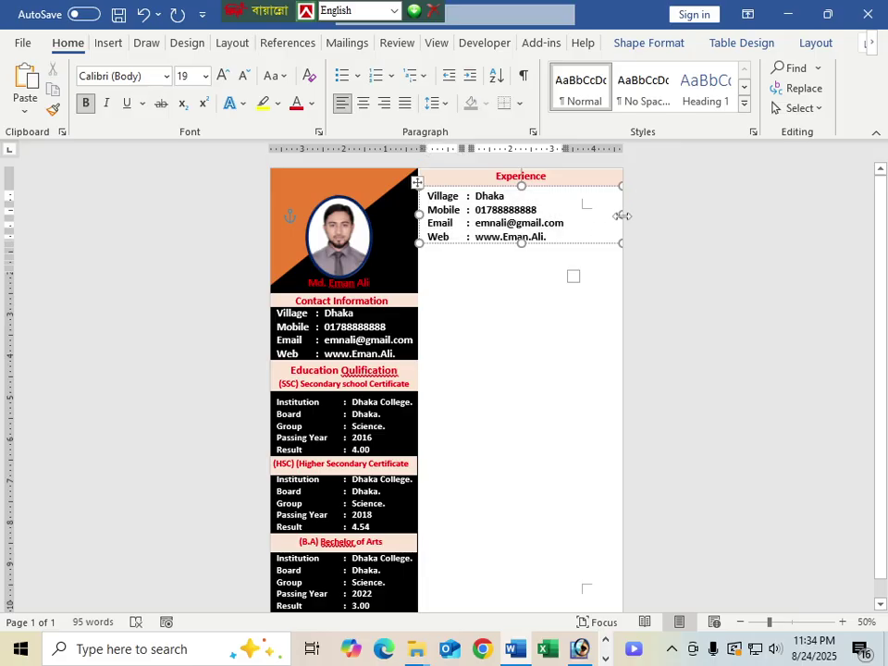
Step: Resize the copied contact box to the page edge and widen its label column
left_click_drag(619, 215, 601, 213)
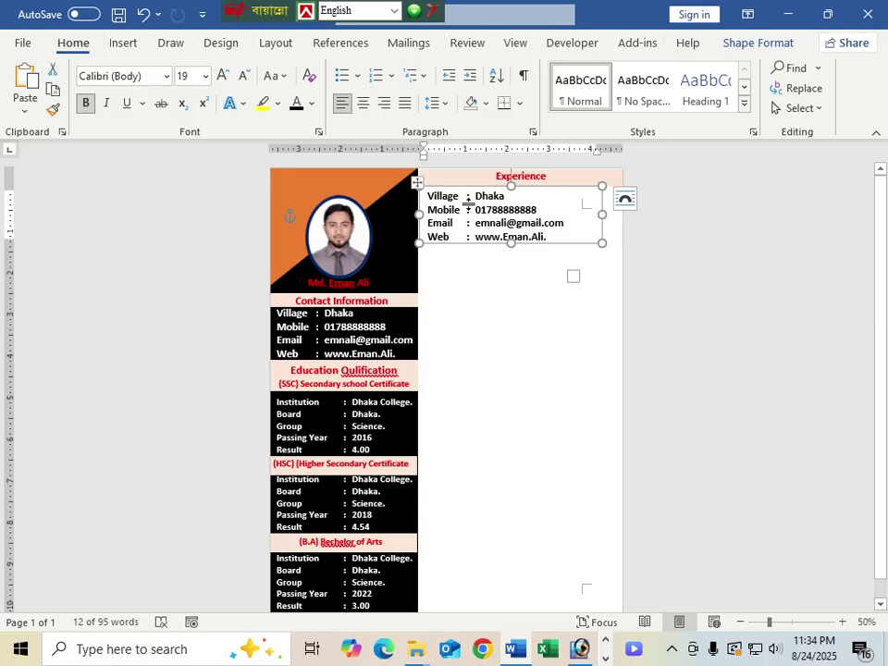
left_click_drag(469, 203, 474, 209)
key("ctrl+z")
left_click_drag(460, 222, 471, 222)
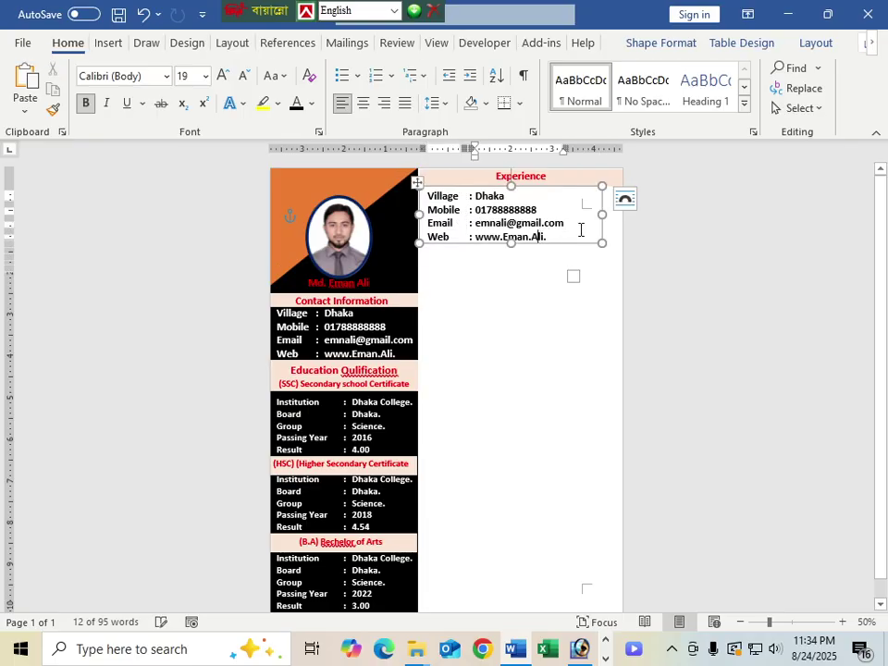
left_click_drag(602, 242, 620, 245)
left_click(517, 327)
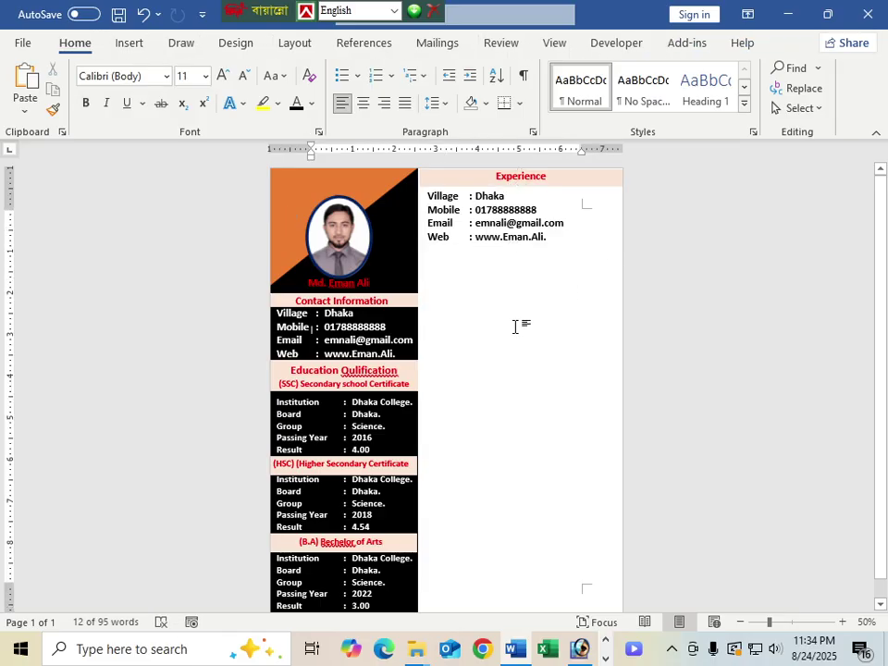
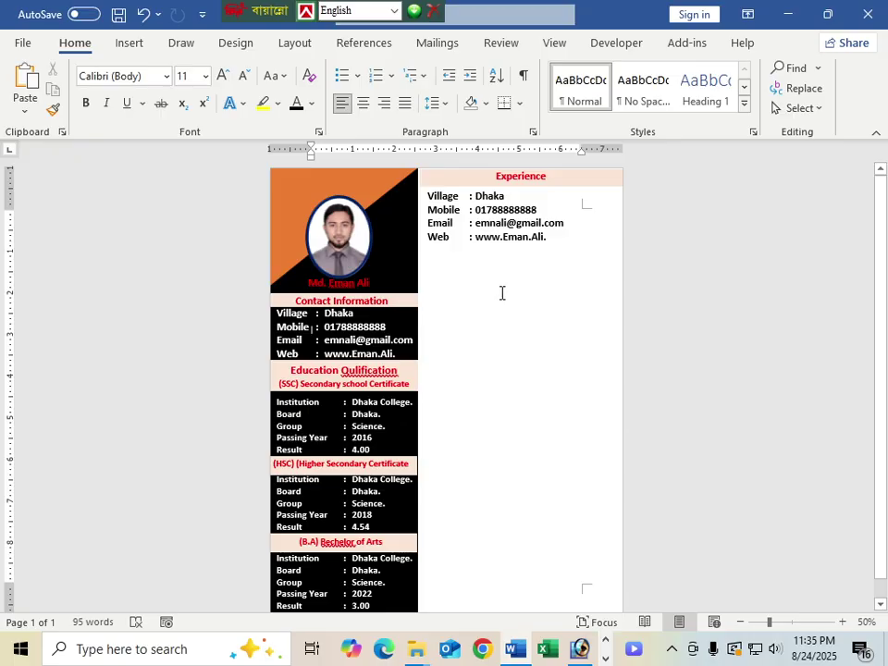
Step: Replace the 'Village' label in the Experience table with 'Institution'
left_click_drag(458, 201, 444, 211)
left_click(444, 210)
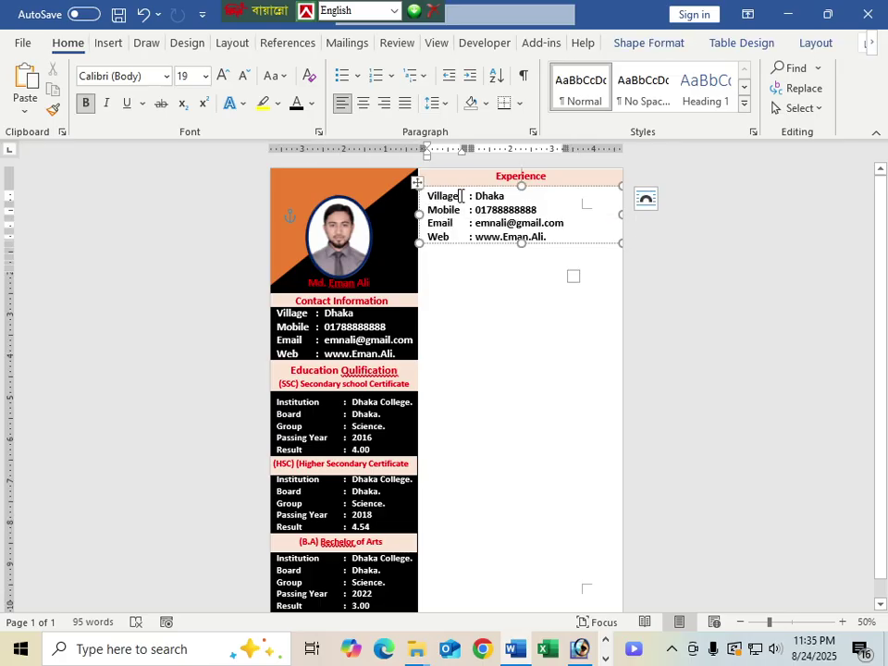
left_click(460, 196)
key("BackSpace")
key("BackSpace")
key("BackSpace")
key("BackSpace")
key("BackSpace")
key("BackSpace")
key("BackSpace")
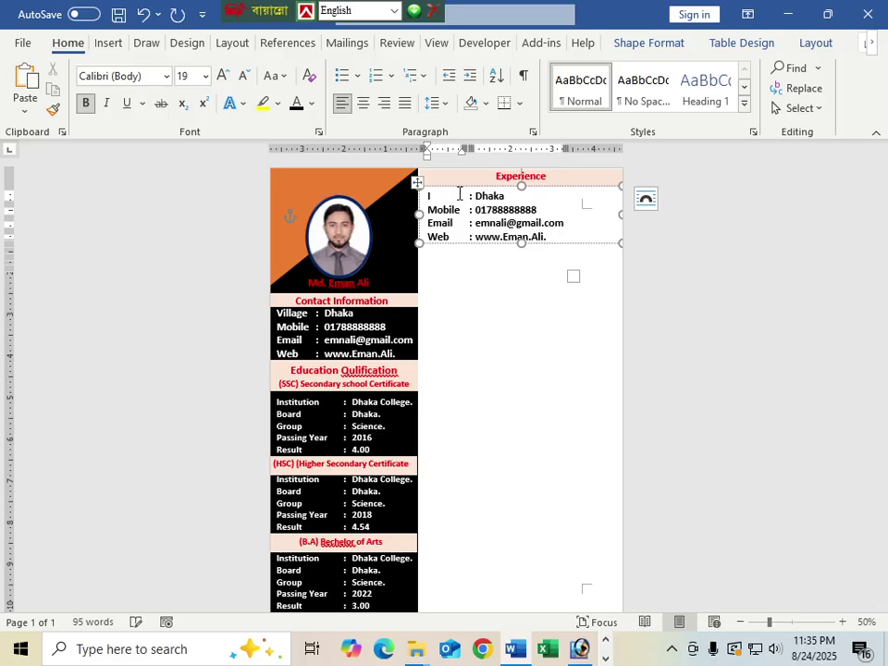
type("Institution")
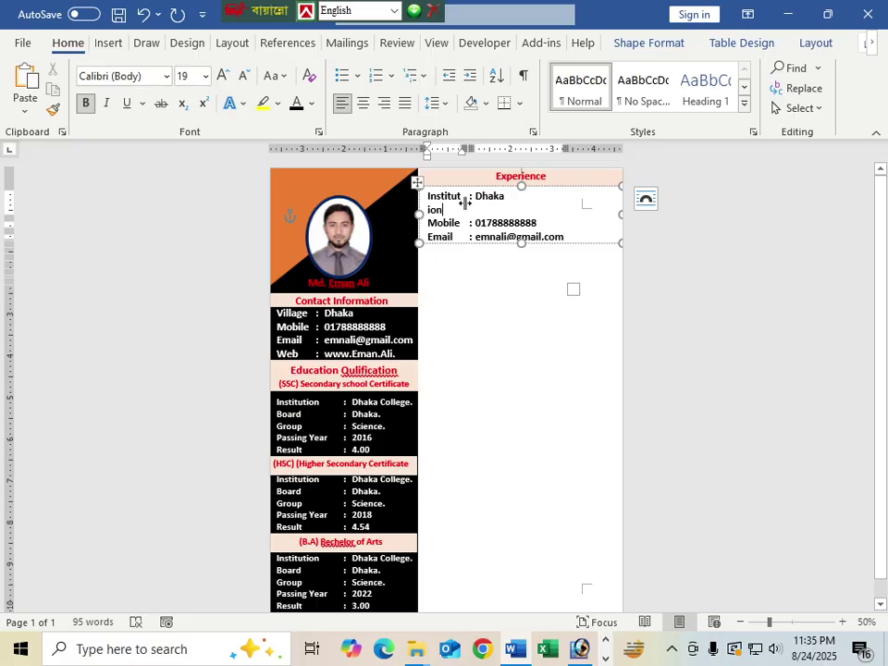
Step: Widen the Experience table's columns so 'Institution' fits on one line
left_click_drag(464, 205, 478, 207)
left_click_drag(471, 204, 484, 208)
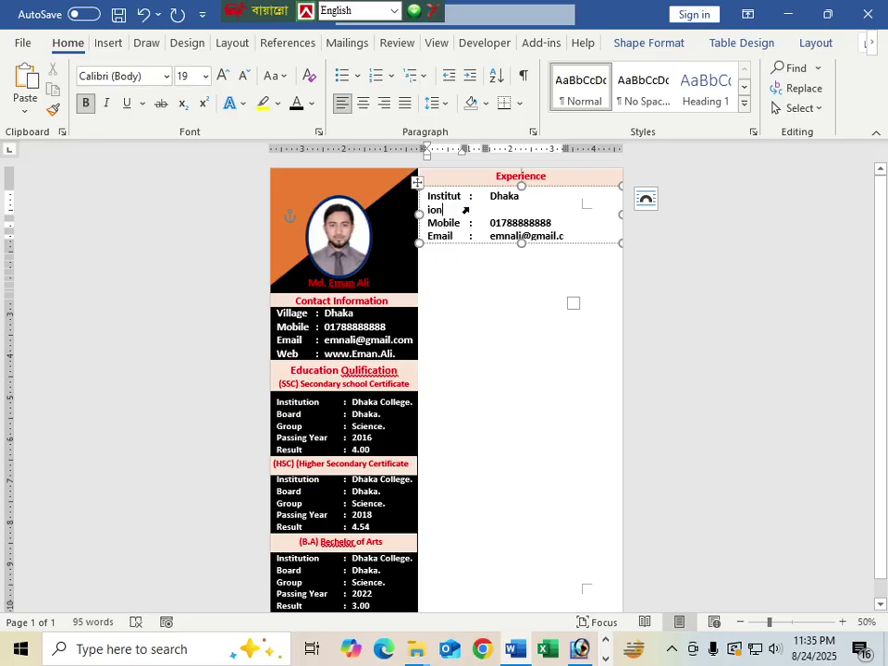
left_click_drag(463, 208, 485, 210)
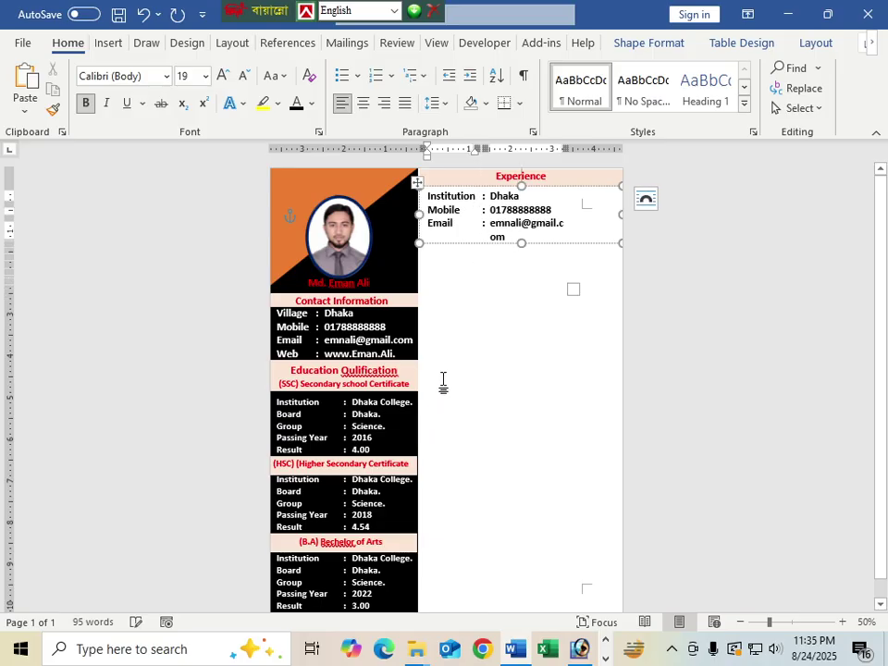
key("Tab")
key("Tab")
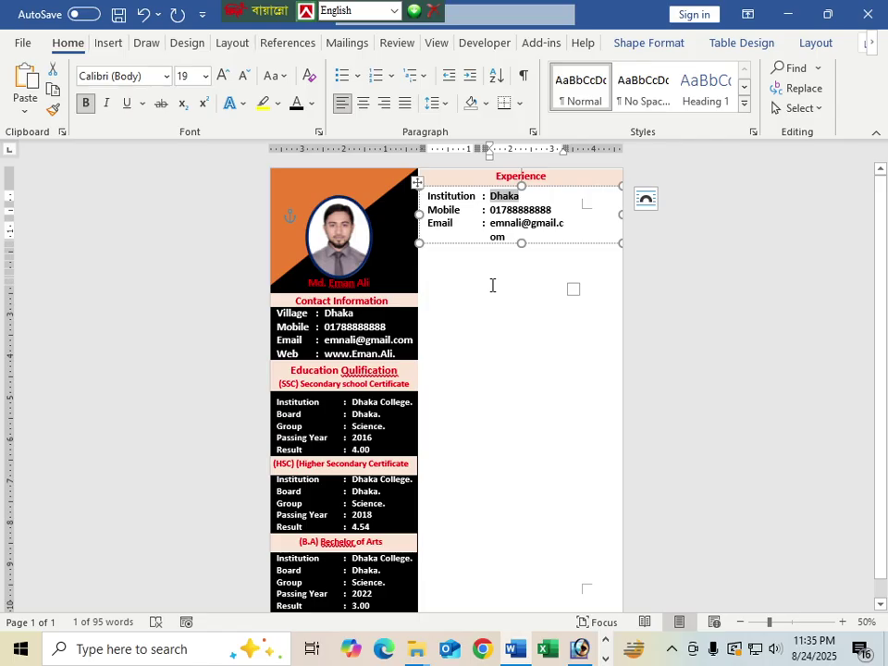
Step: Enter 'Bella It' as the institution and relabel the next row 'Location' with 'Dhaka.'
type("B")
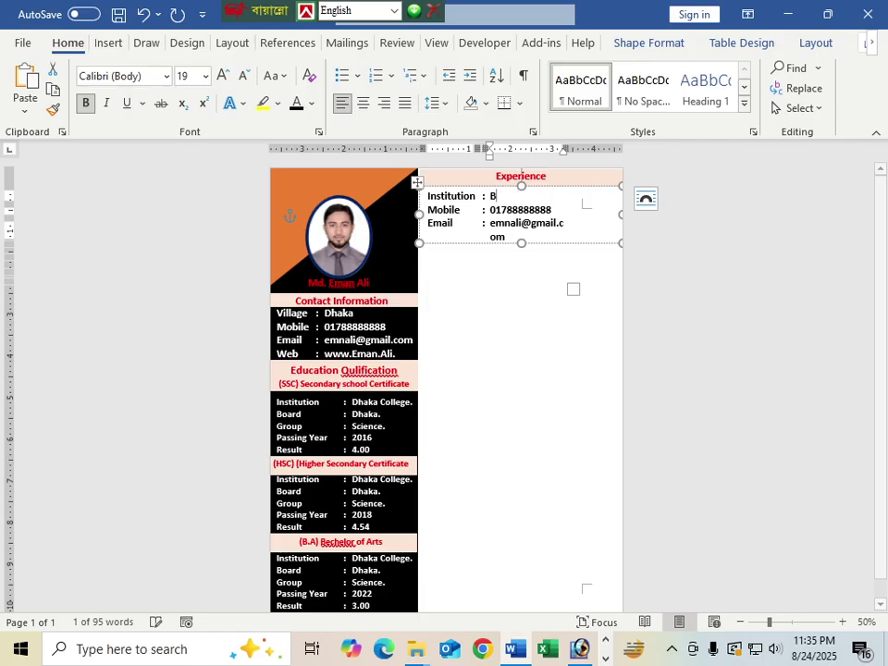
type("ella It")
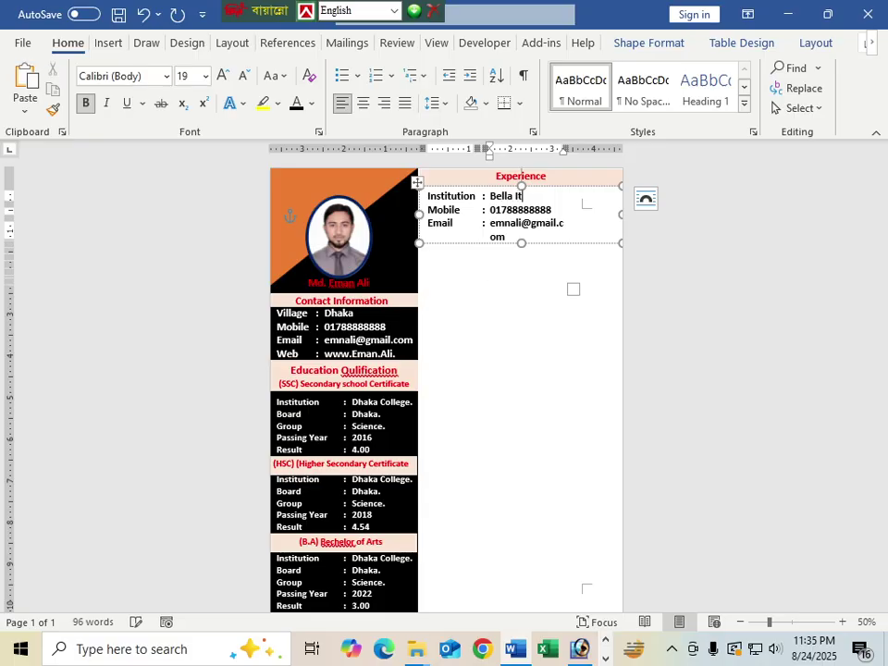
key("Tab")
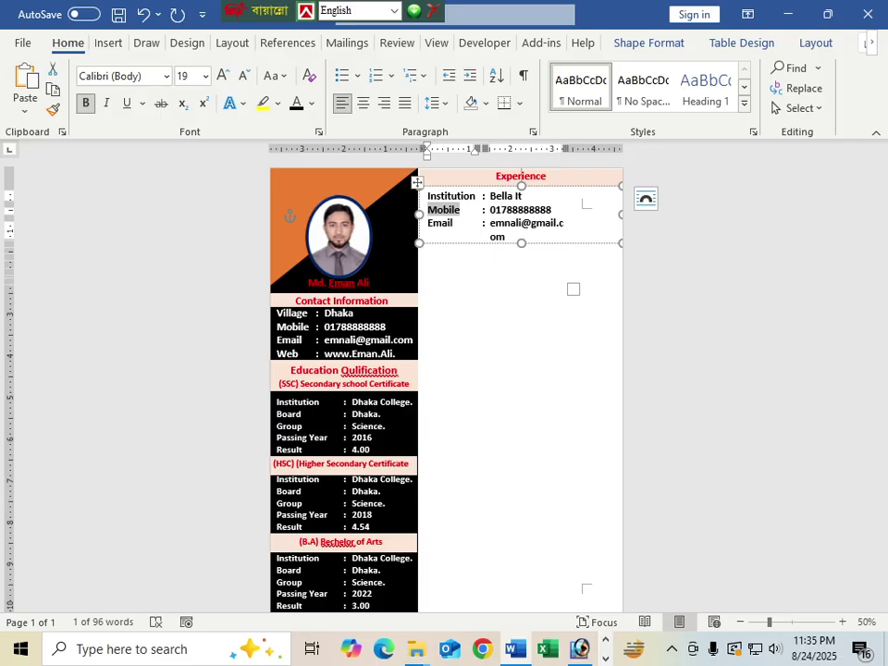
type("Lo")
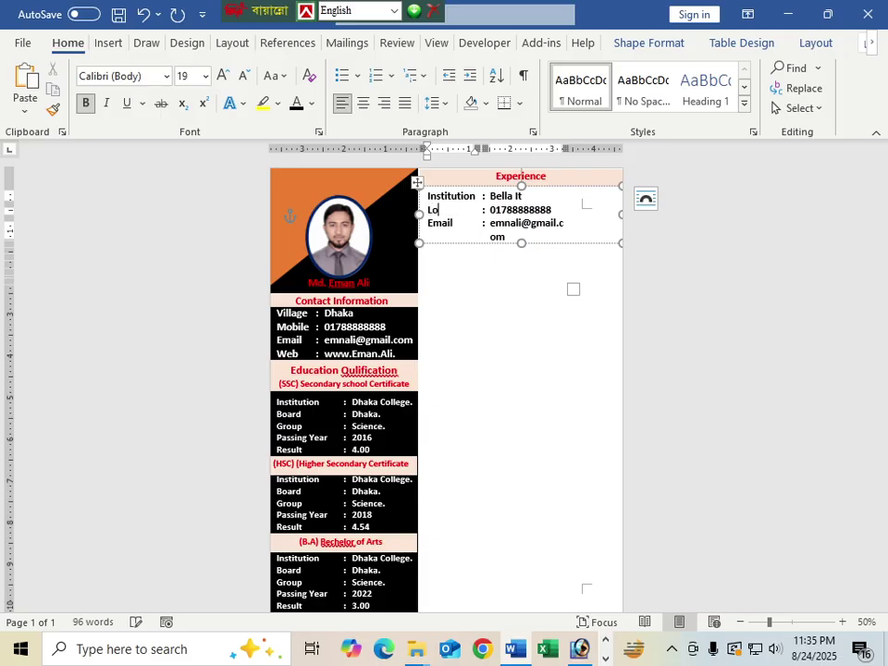
type("cation")
key("Tab")
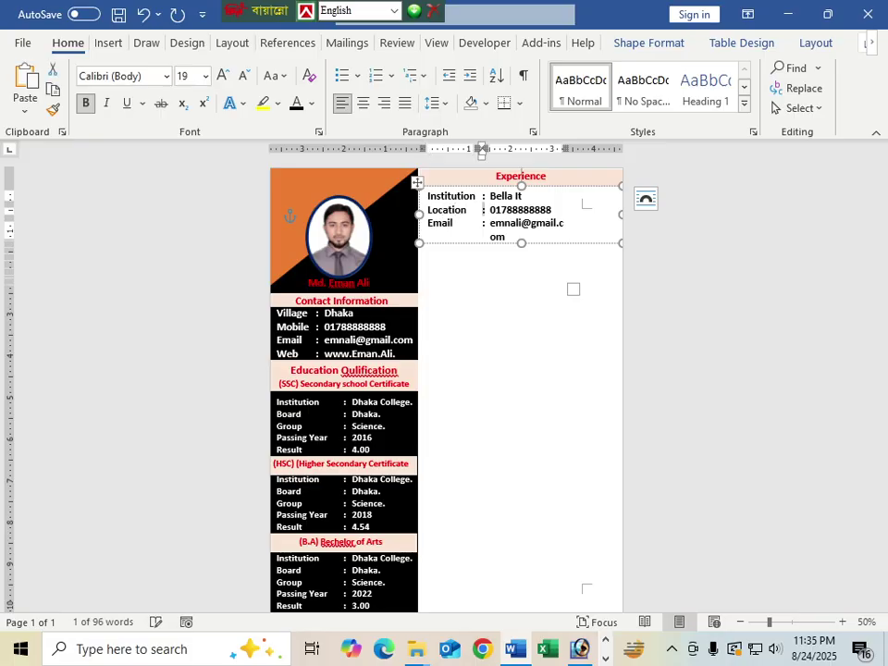
type("dh")
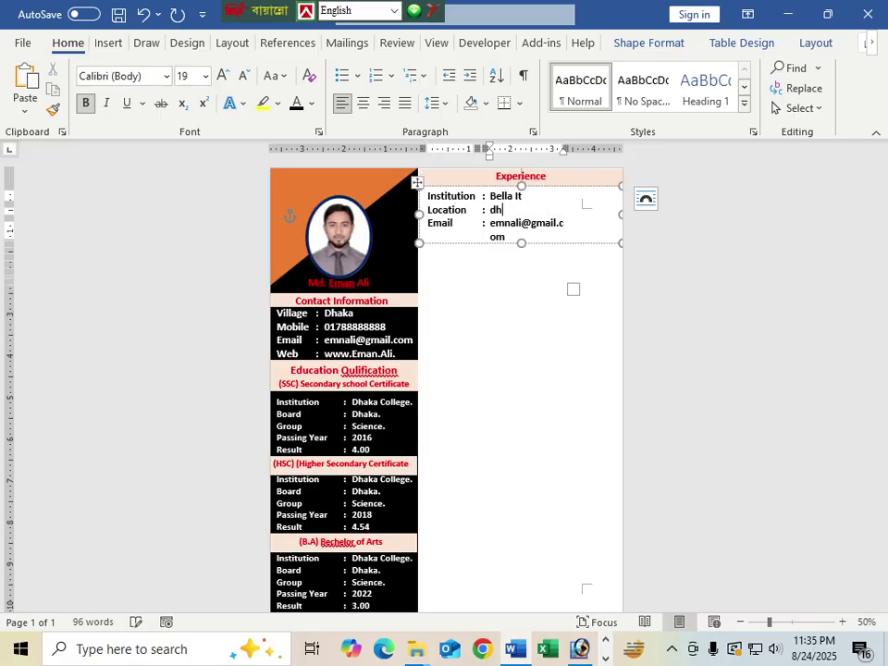
key("BackSpace")
key("BackSpace")
type("Dhaka.")
Step: Relabel the Email row 'Duration' with '01 January 2017' and 'to Till Now.' beneath
key("Tab")
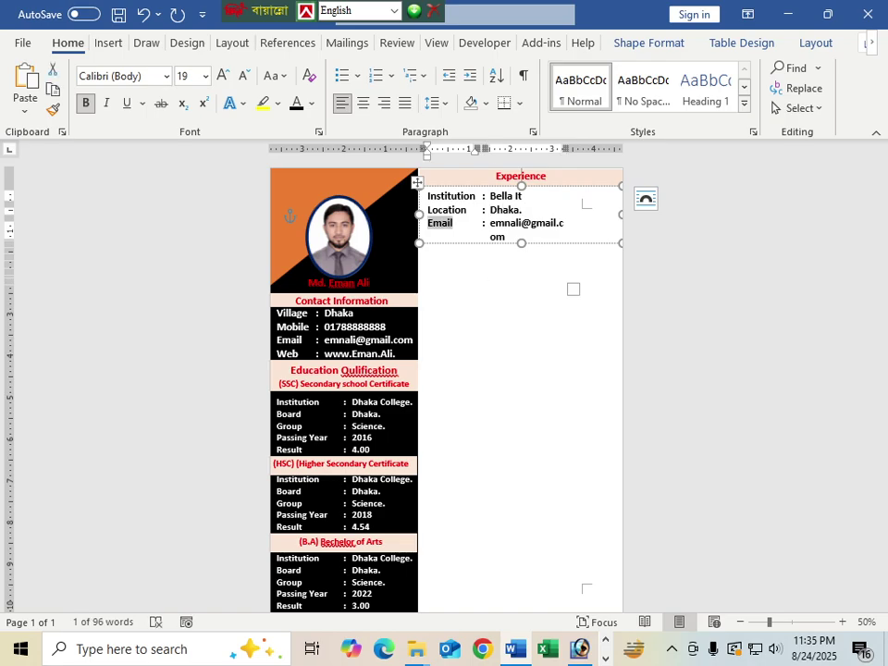
key("BackSpace")
type("D")
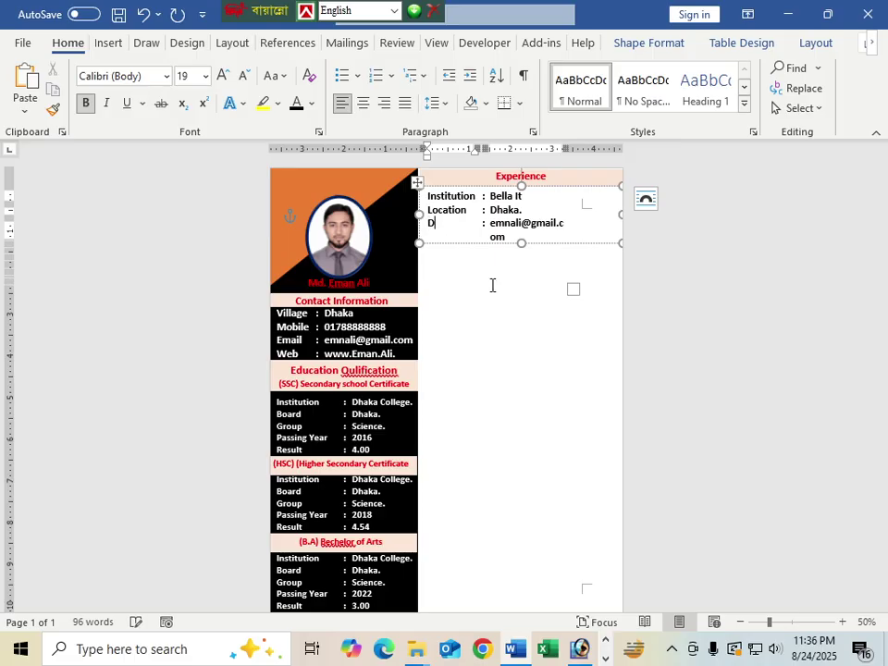
type("uration")
key("Tab")
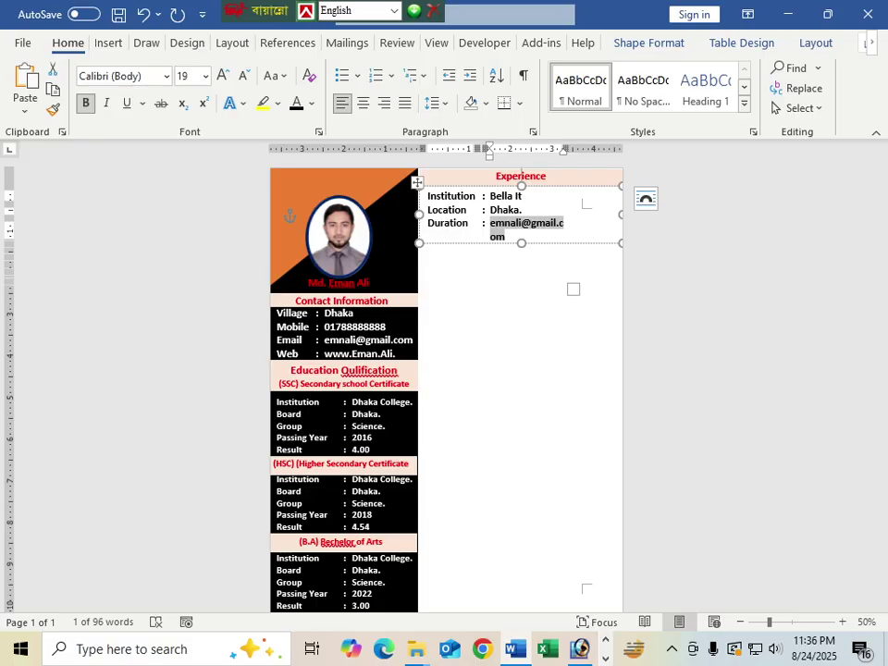
type("2017")
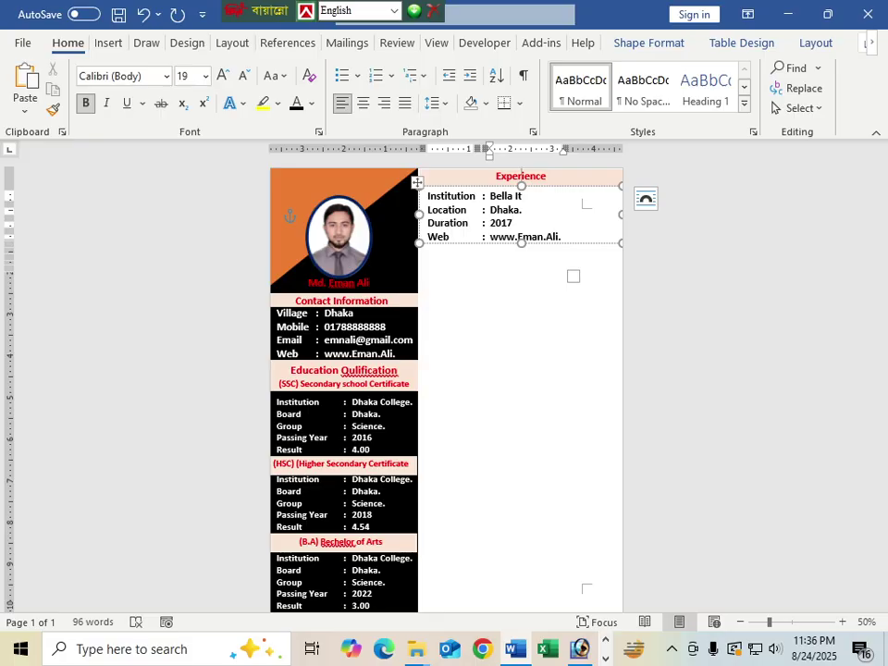
key("BackSpace")
key("BackSpace")
key("BackSpace")
key("BackSpace")
type("1")
key("BackSpace")
type("01 Janu")
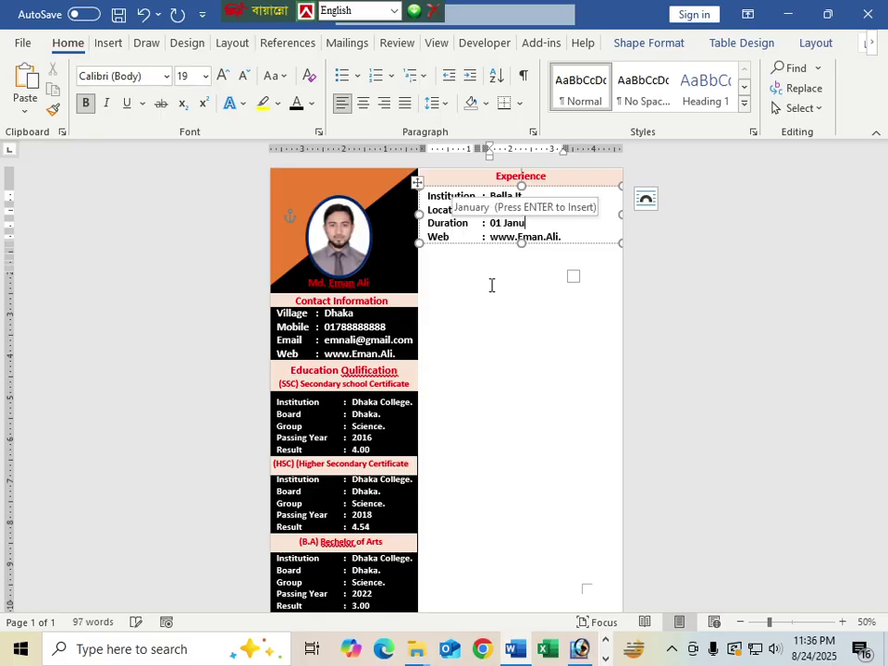
type("ary")
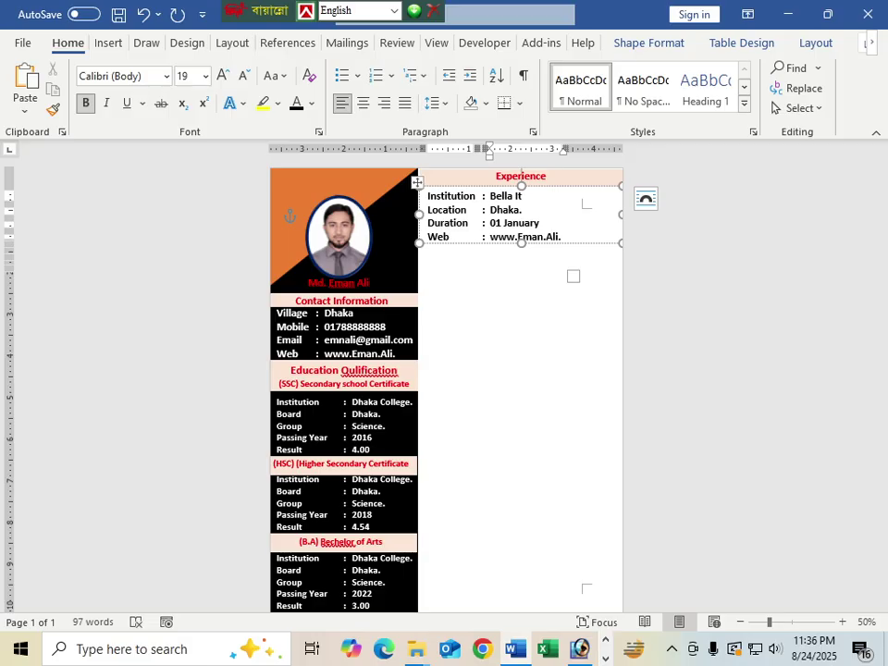
type(" 2017")
key("shift+Return")
type("to")
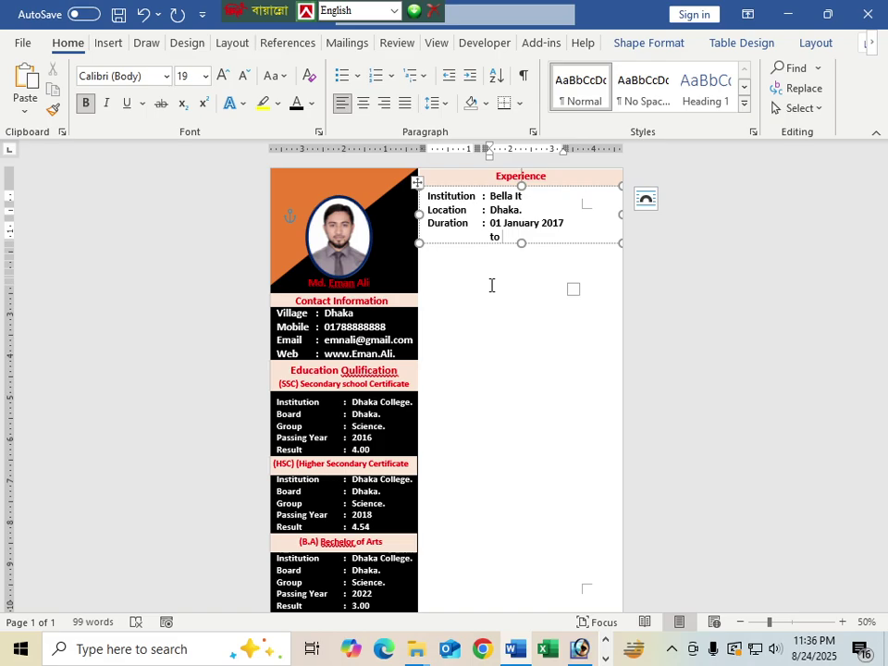
type(" Till Now.")
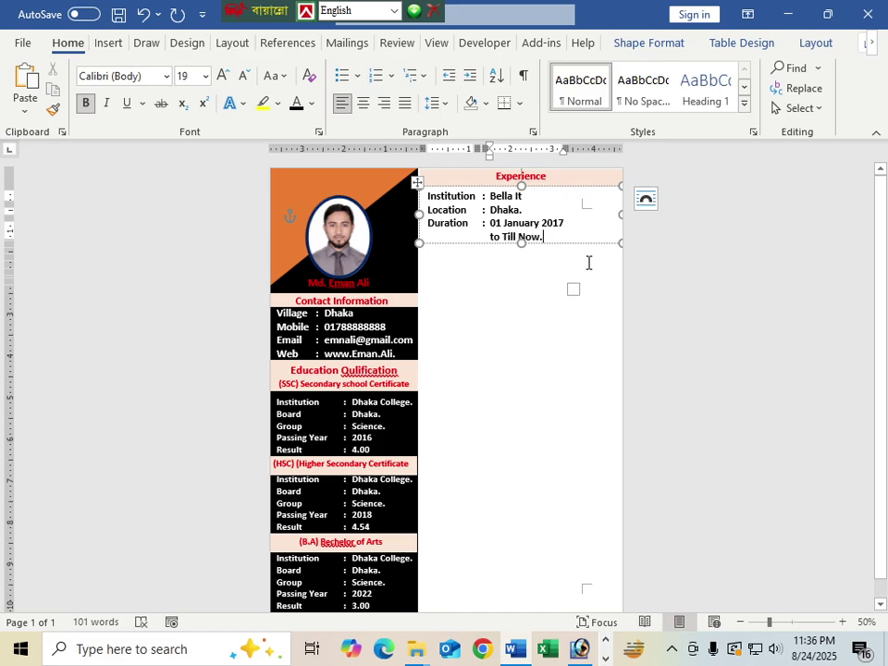
left_click(588, 224)
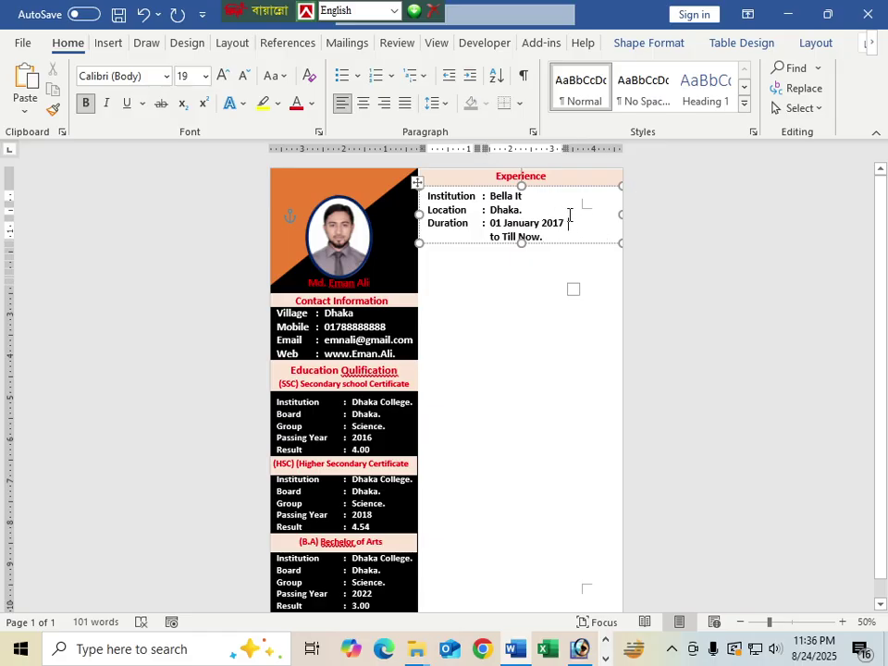
Step: Widen the value column, enlarge the box and open an empty line below Institution
left_click_drag(580, 212, 623, 212)
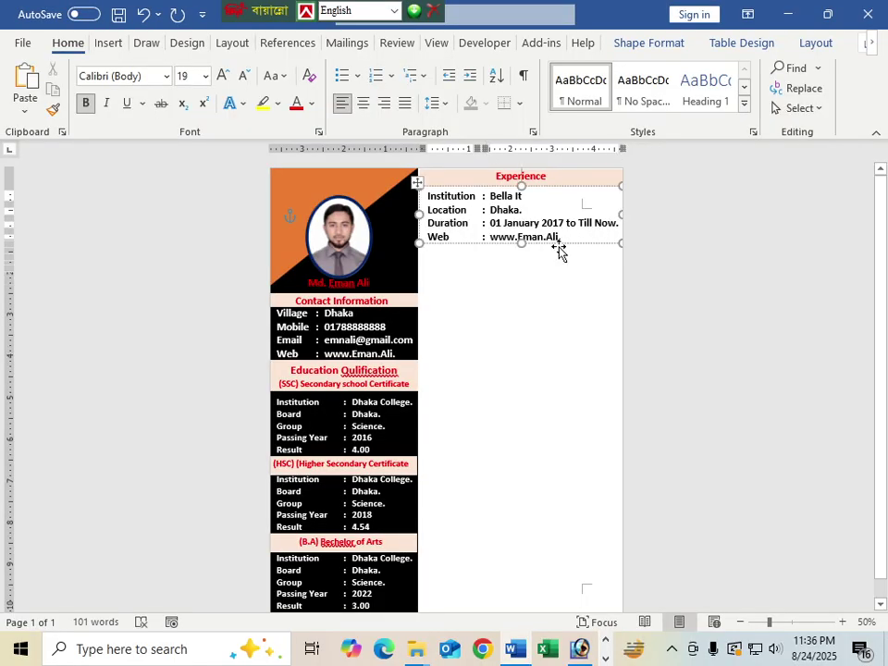
left_click_drag(522, 246, 520, 262)
left_click(477, 238)
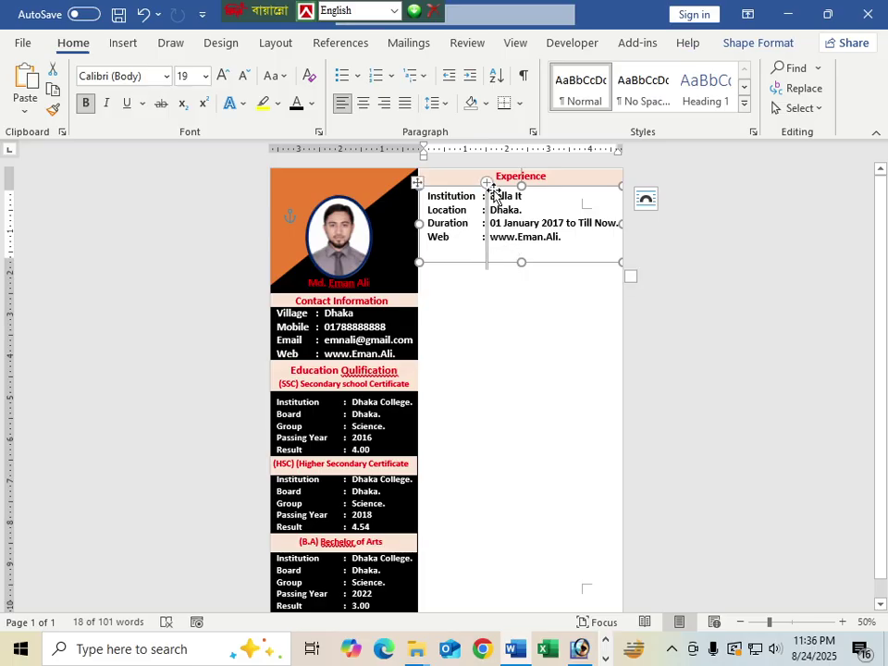
left_click_drag(447, 200, 468, 222)
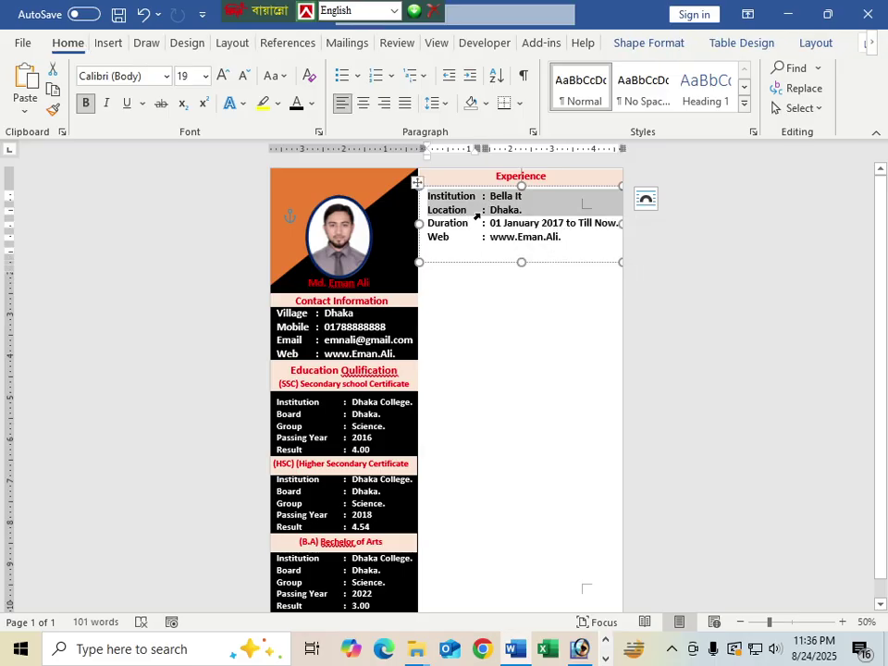
left_click(479, 214)
left_click_drag(453, 209, 521, 237)
key("ctrl+c")
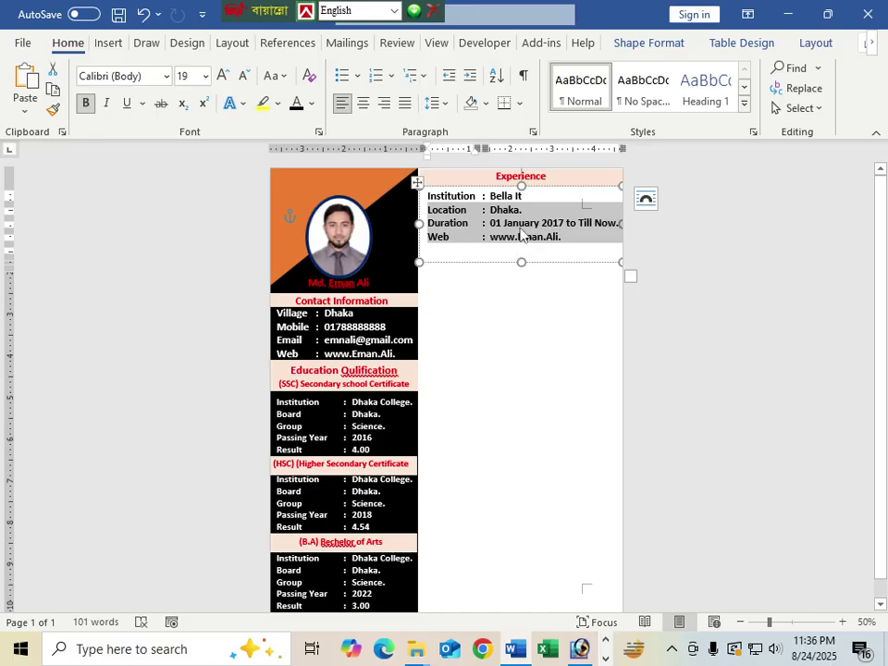
key("BackSpace")
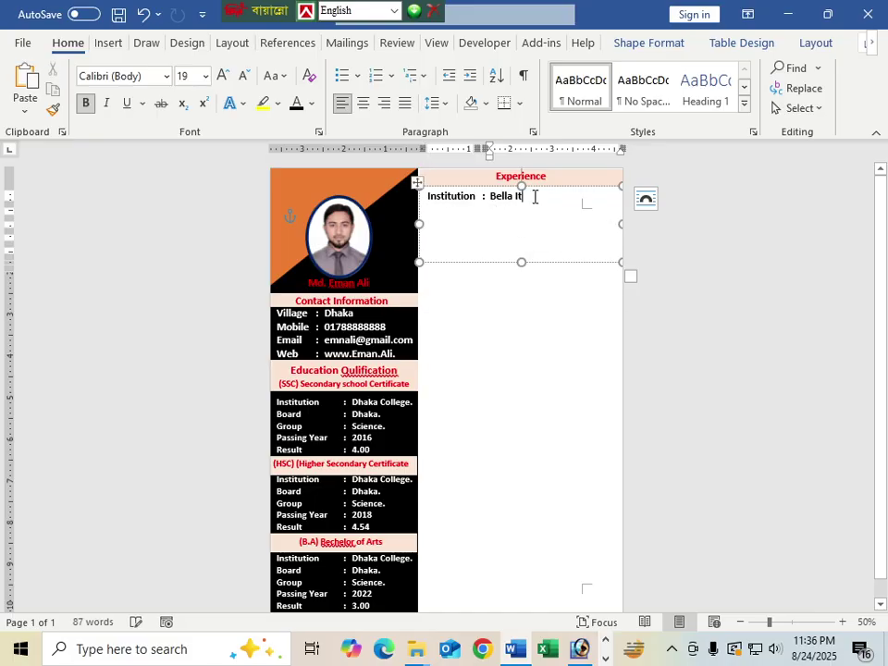
key("Tab")
key("Return")
key("ctrl+v")
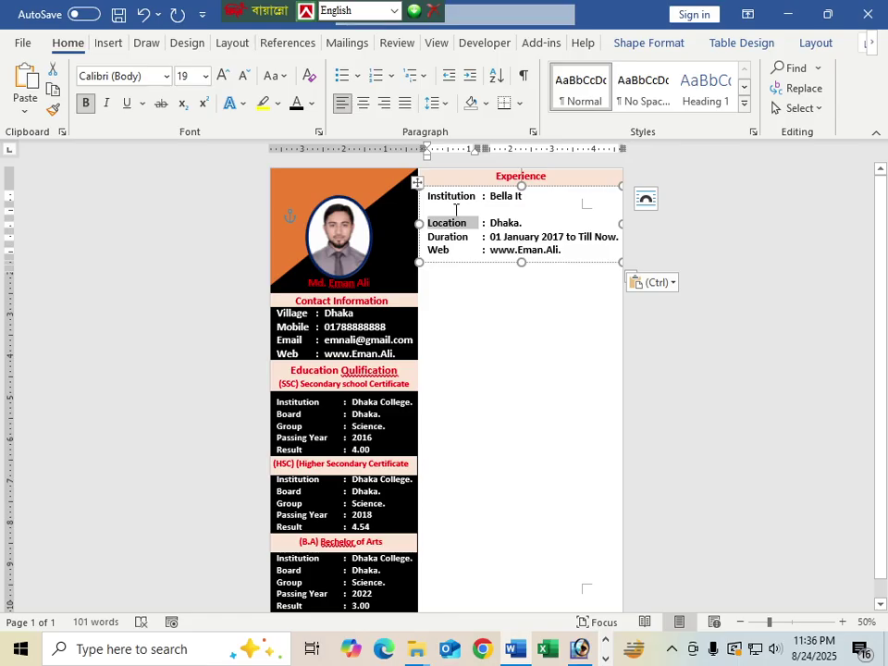
Step: Fill the new line as a 'Position' row with ': Maneger.'
left_click(455, 209)
type("Po")
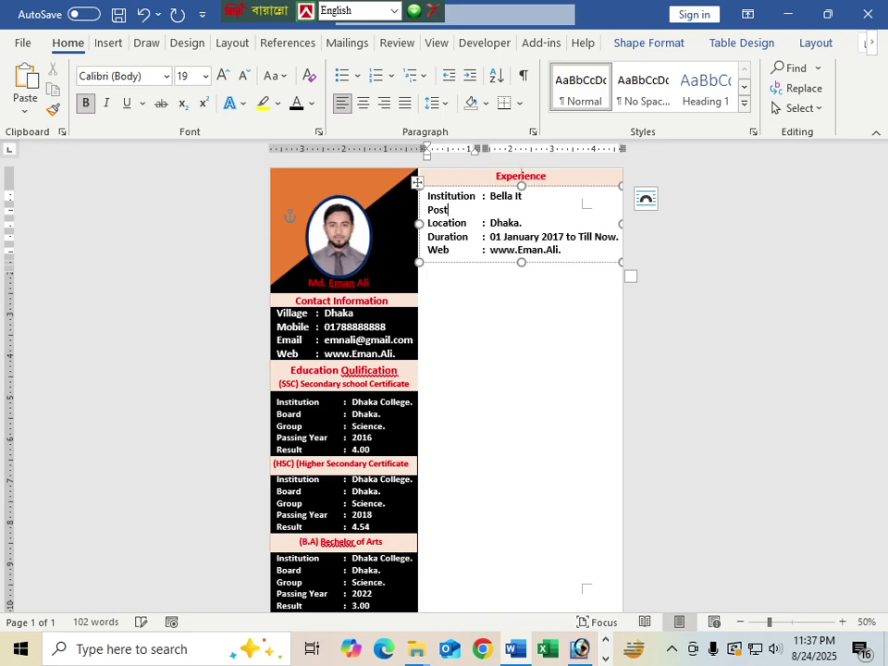
type("sition")
key("Tab")
type(": ")
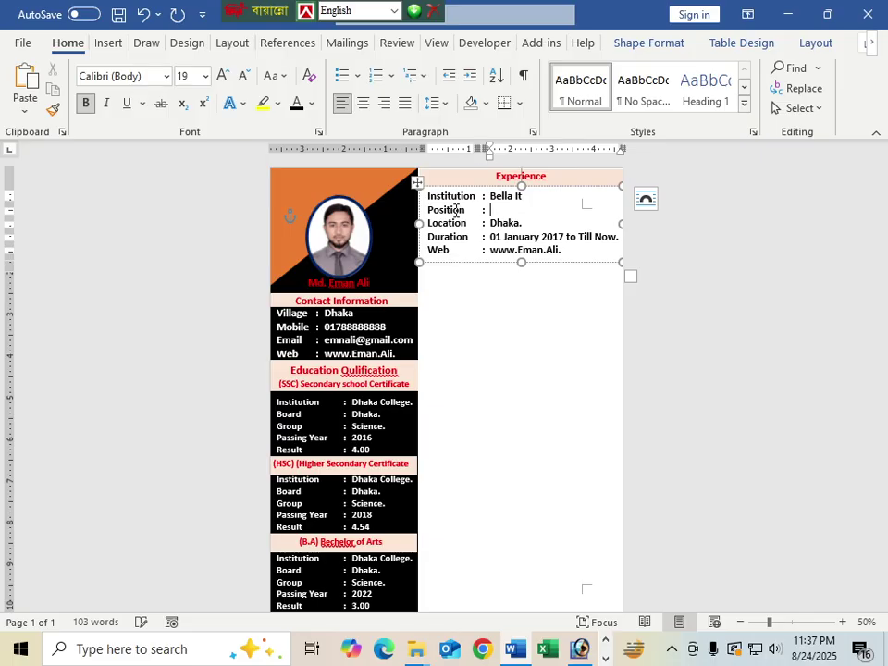
type("Maneger.")
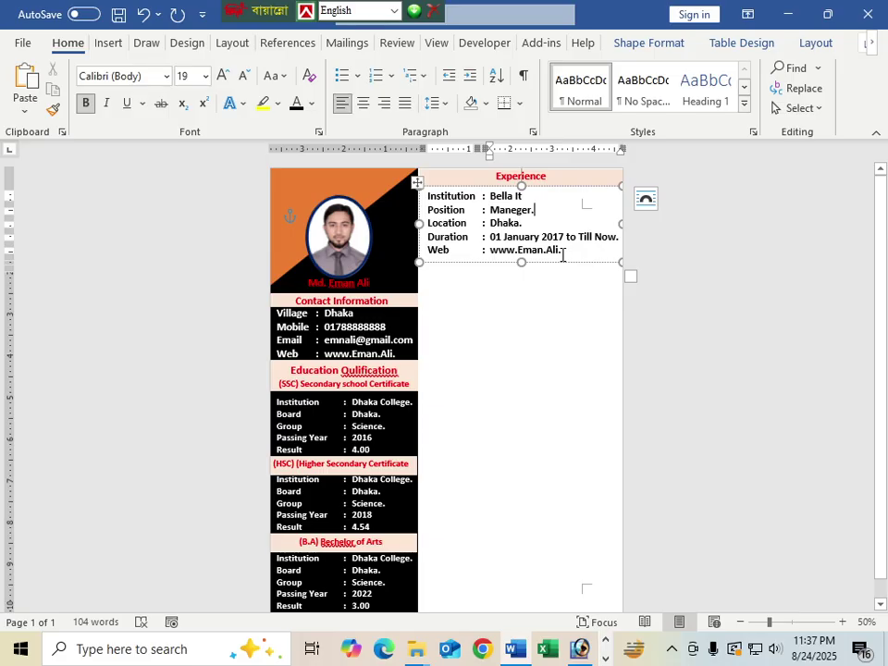
Step: Delete the leftover Web row and shrink the box to the four remaining rows
left_click_drag(566, 252, 423, 250)
key("BackSpace")
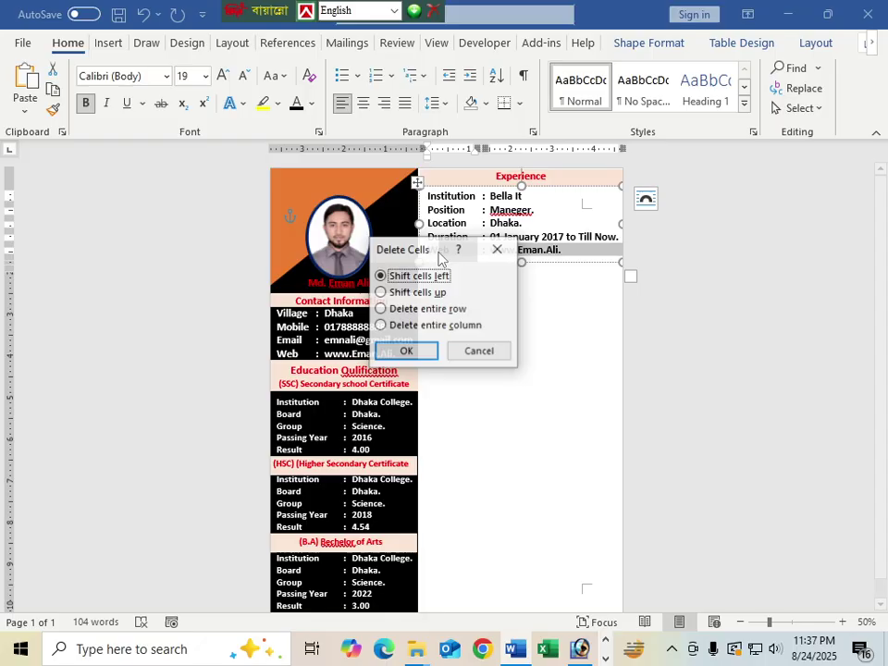
key("Return")
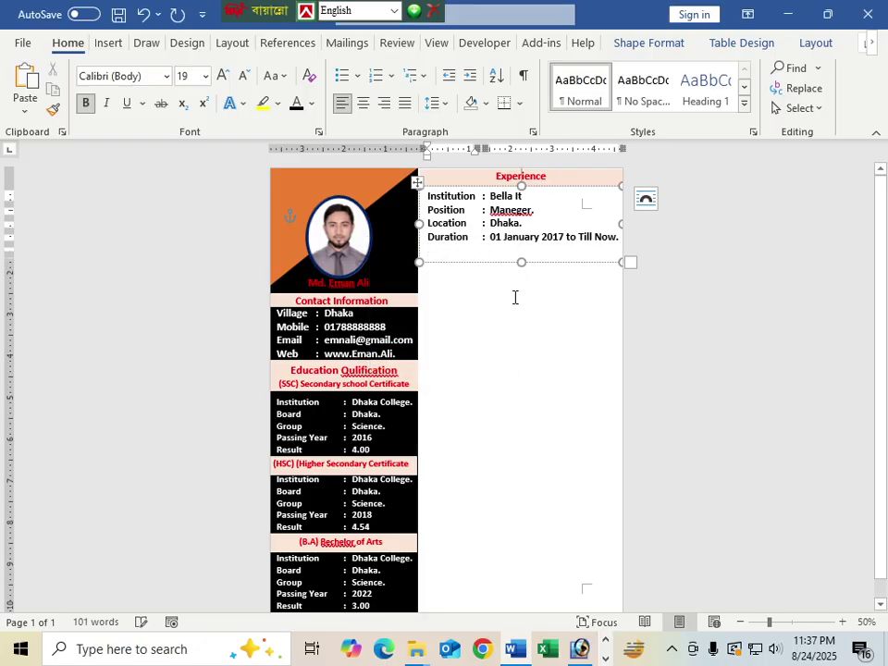
left_click_drag(523, 264, 520, 250)
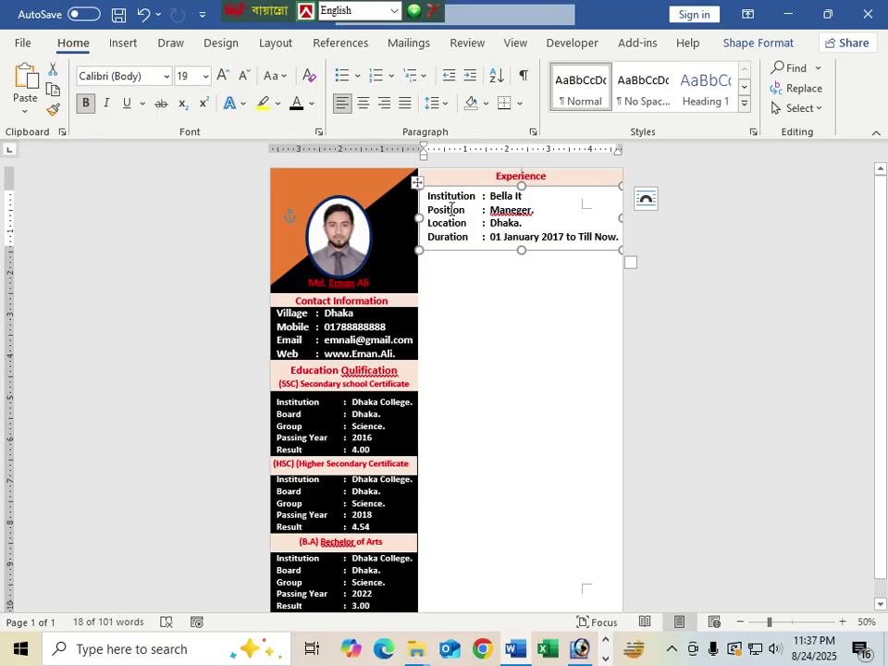
Step: Copy the Experience heading below the details, retitle it 'Personal Information', and copy the details box beneath
left_click(507, 188)
left_click_drag(507, 189, 499, 260)
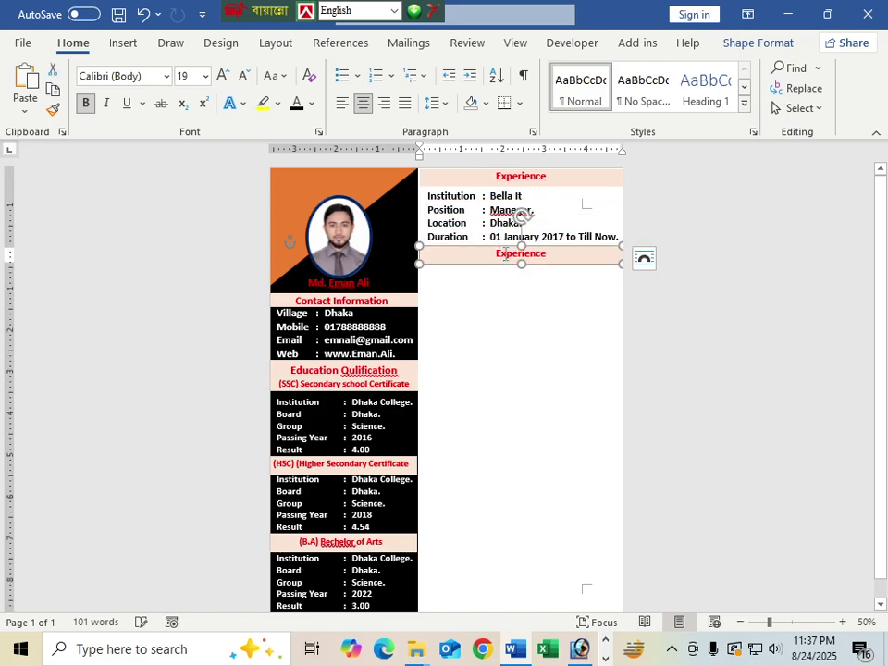
left_click(542, 316)
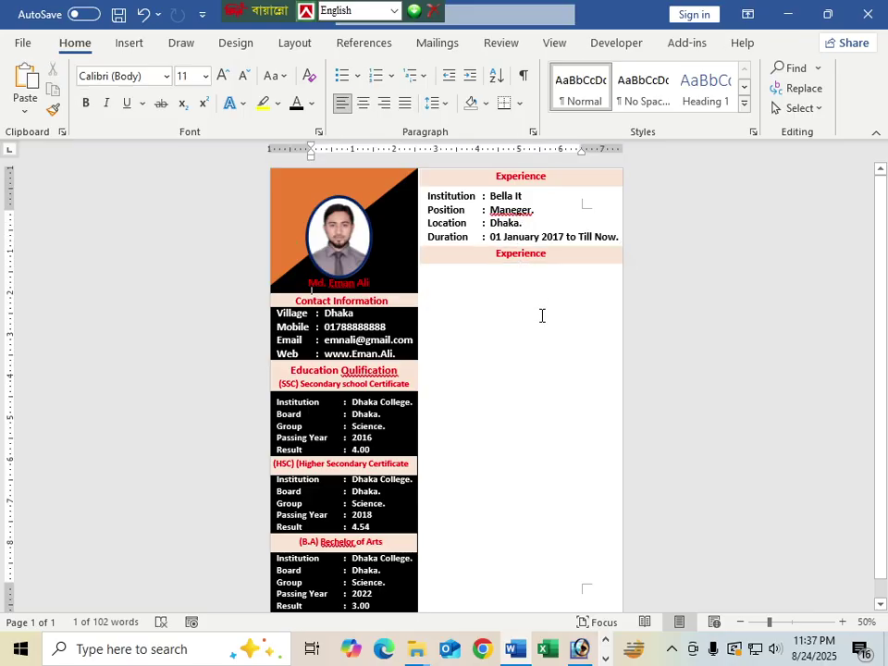
left_click(525, 255)
double_click(513, 258)
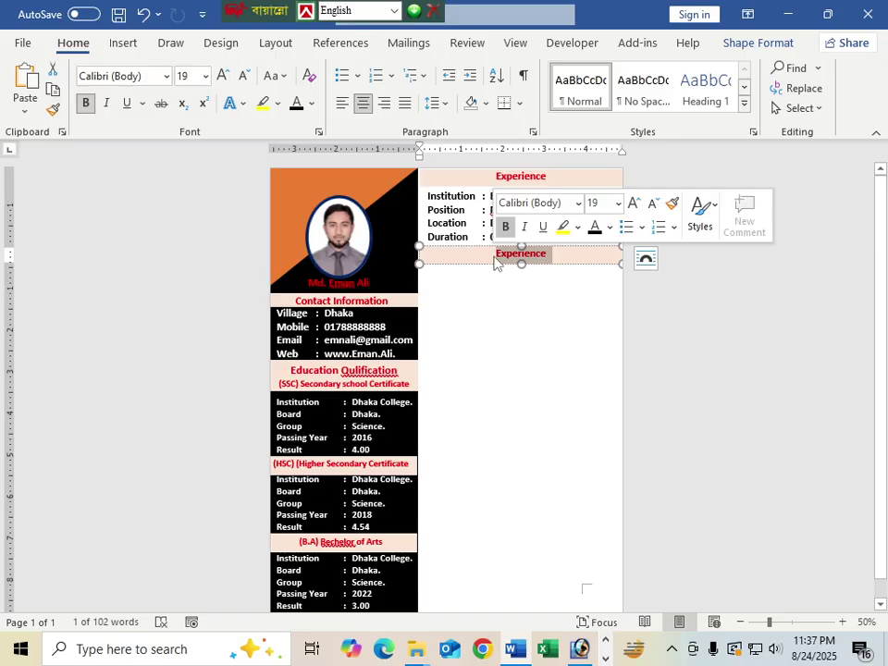
type("Personal ")
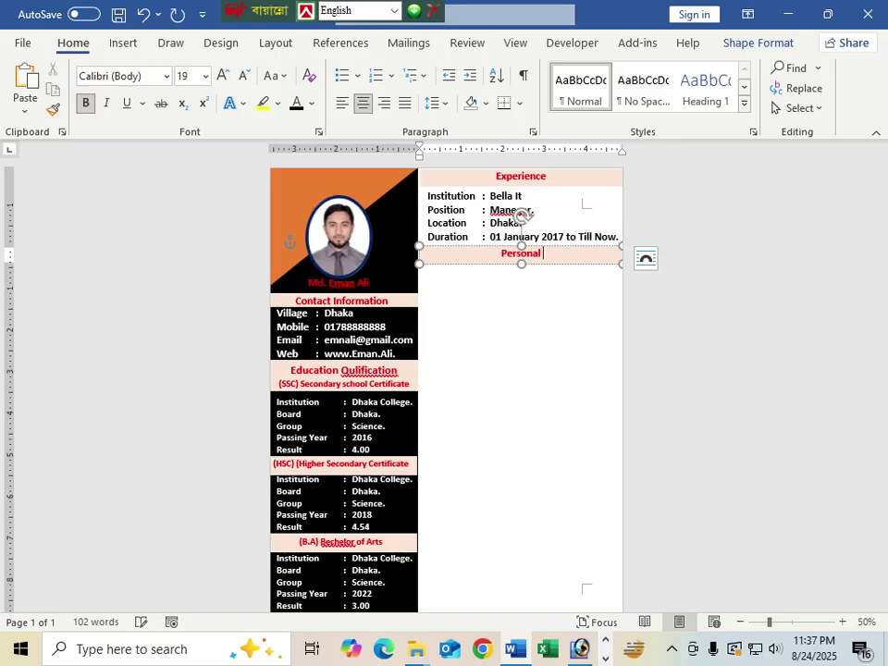
type("Information")
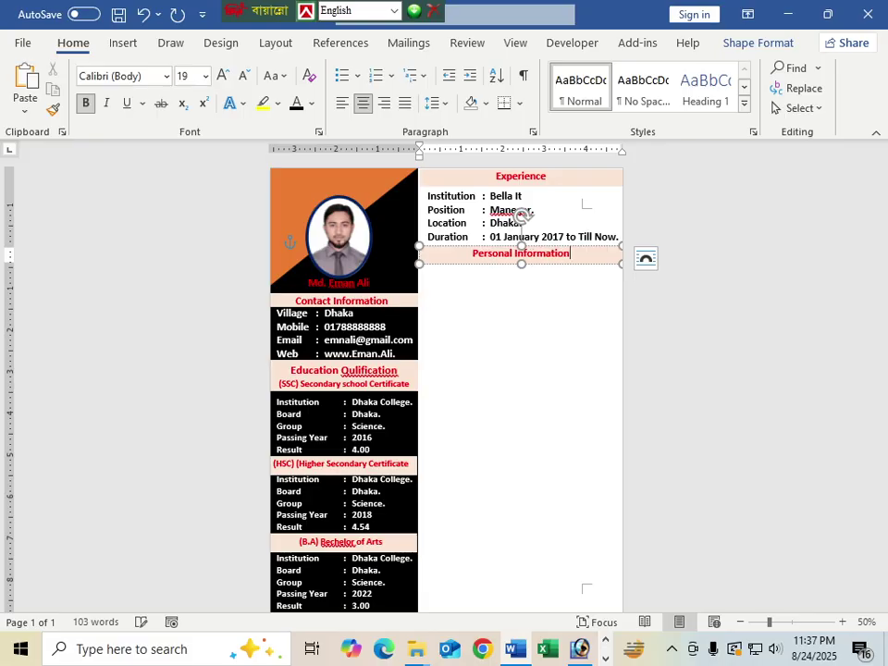
left_click(491, 338)
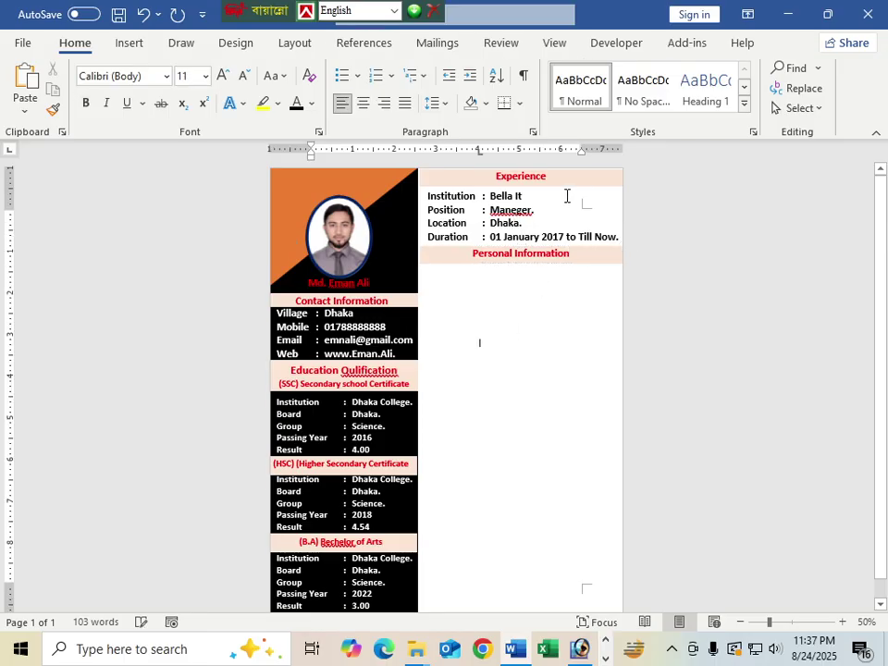
left_click(523, 223)
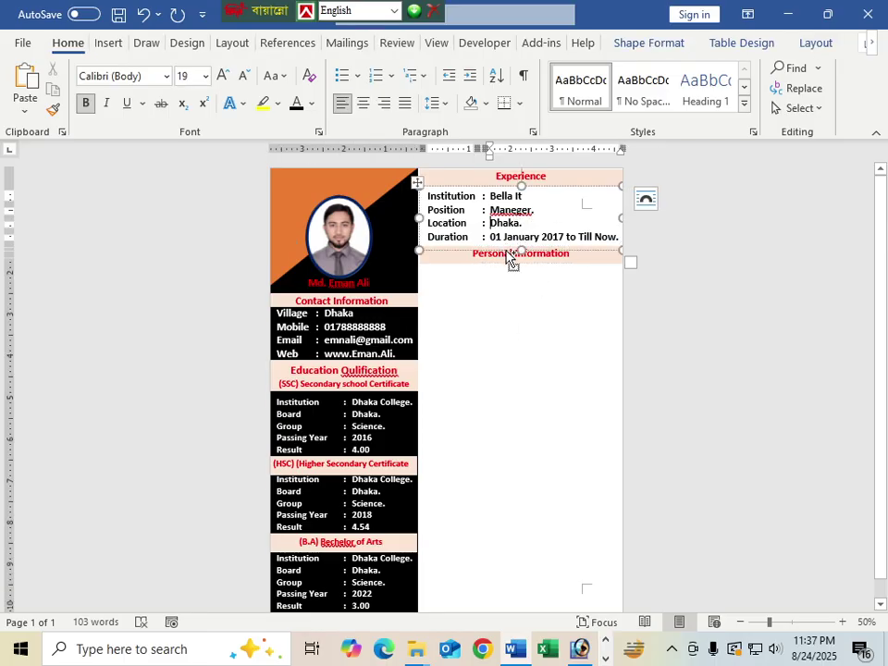
left_click_drag(513, 260, 503, 279)
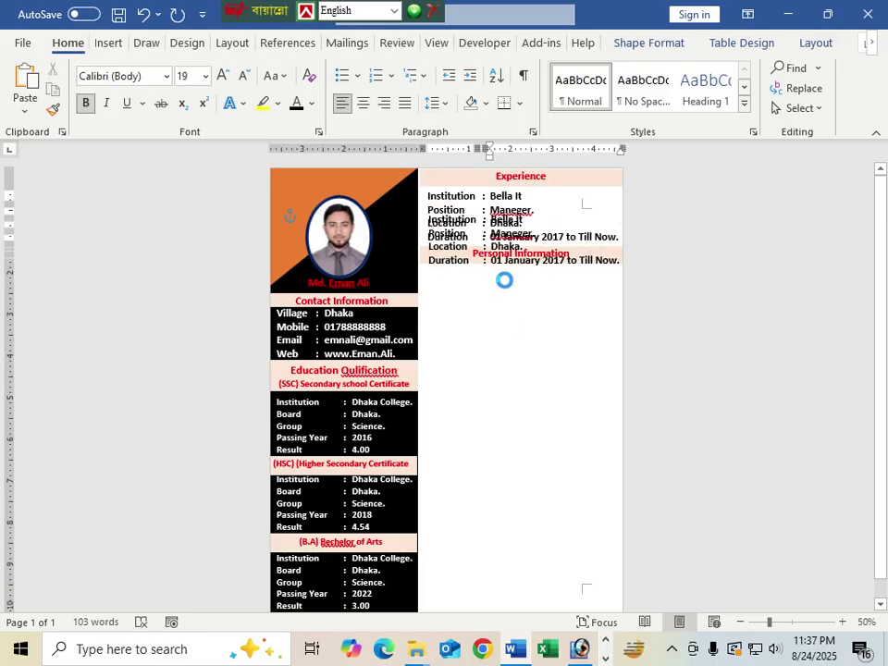
Step: Relabel the copied box's first row 'Father Name' and widen the label column to fit
left_click(510, 327)
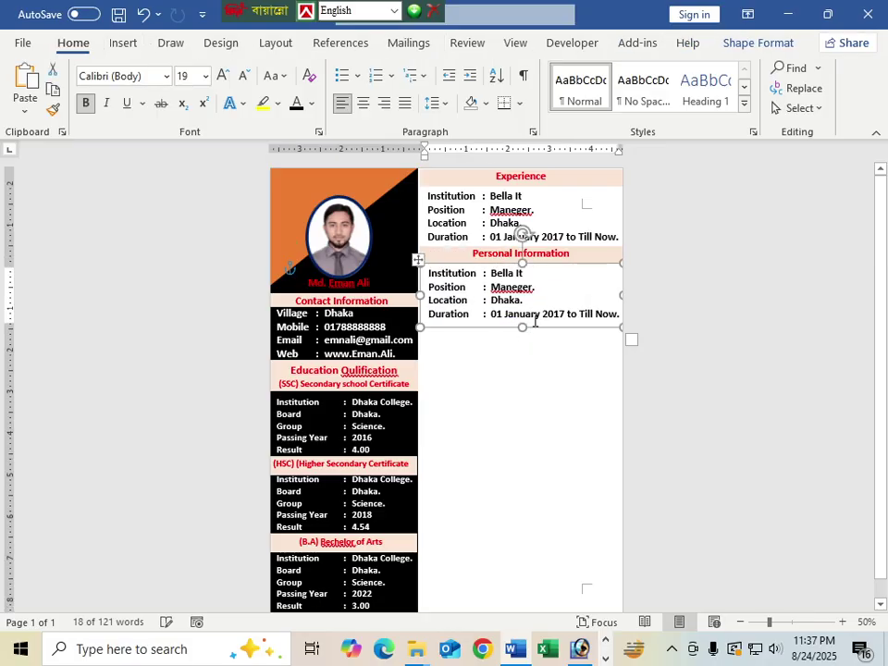
double_click(463, 278)
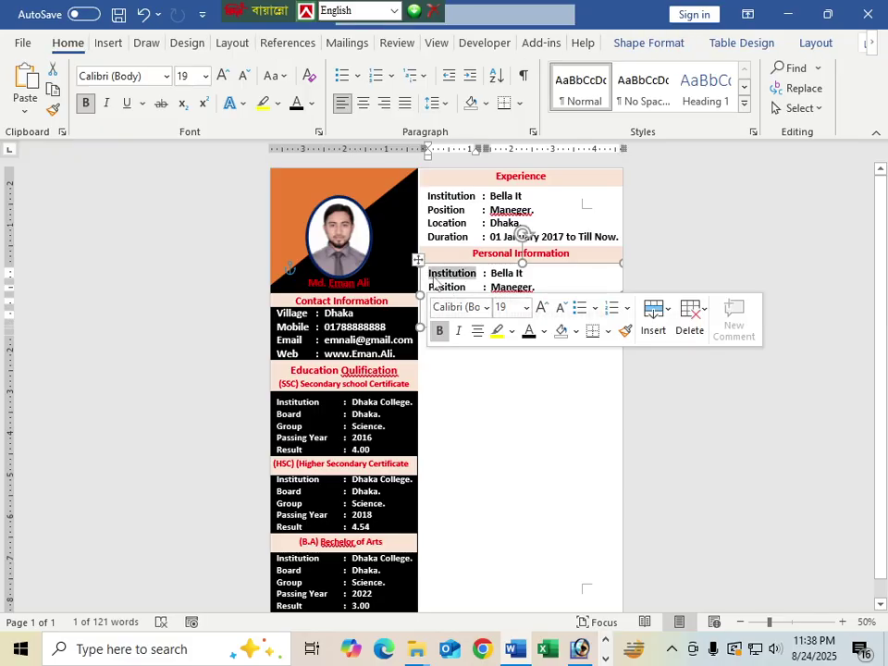
type("F")
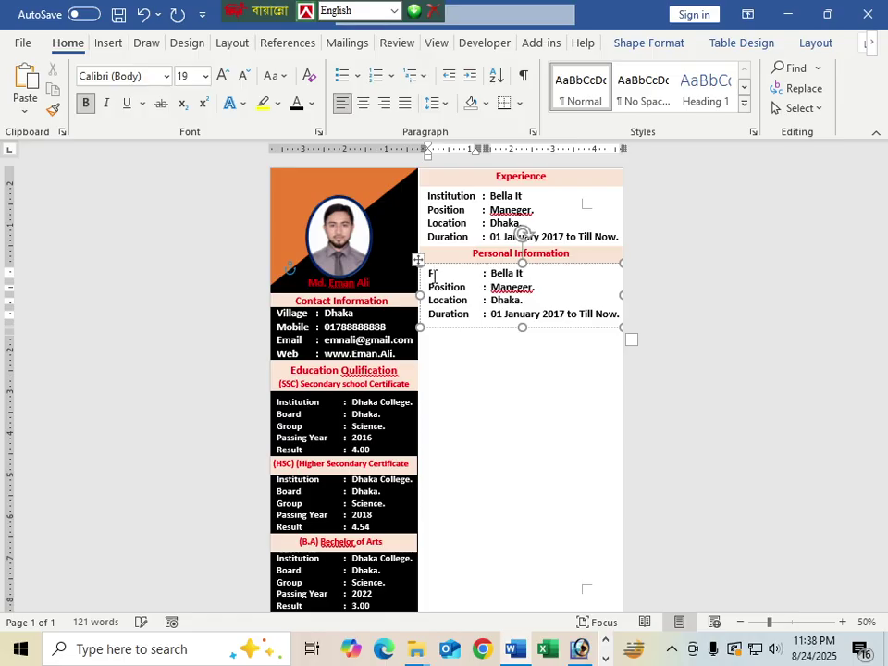
type("ather Name")
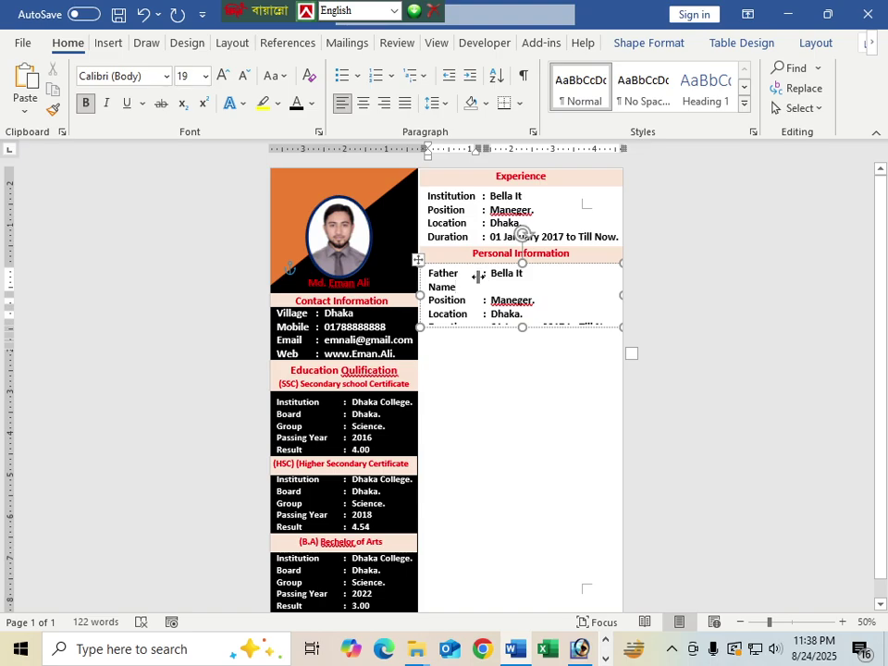
left_click_drag(477, 277, 482, 278)
left_click_drag(482, 274, 541, 274)
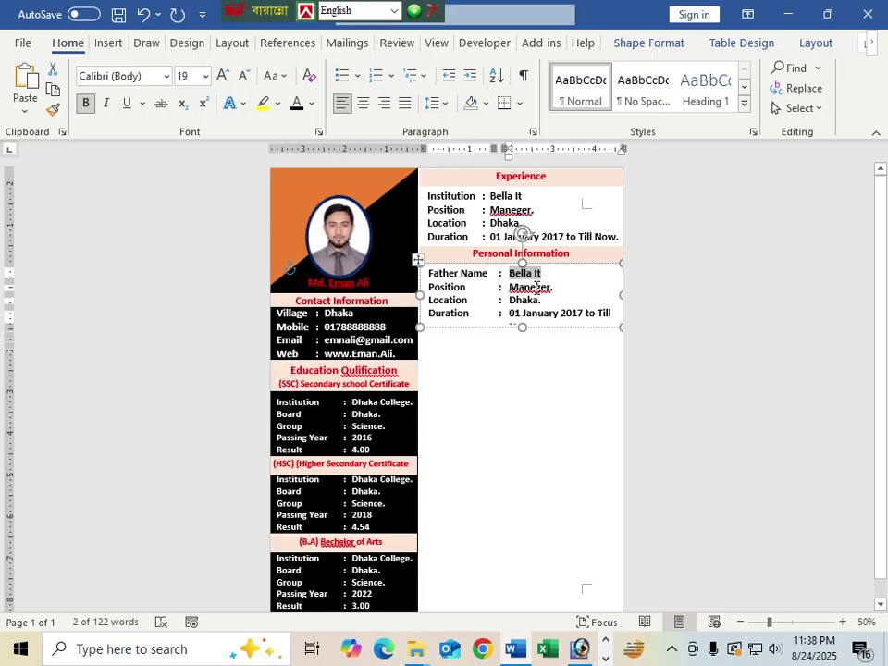
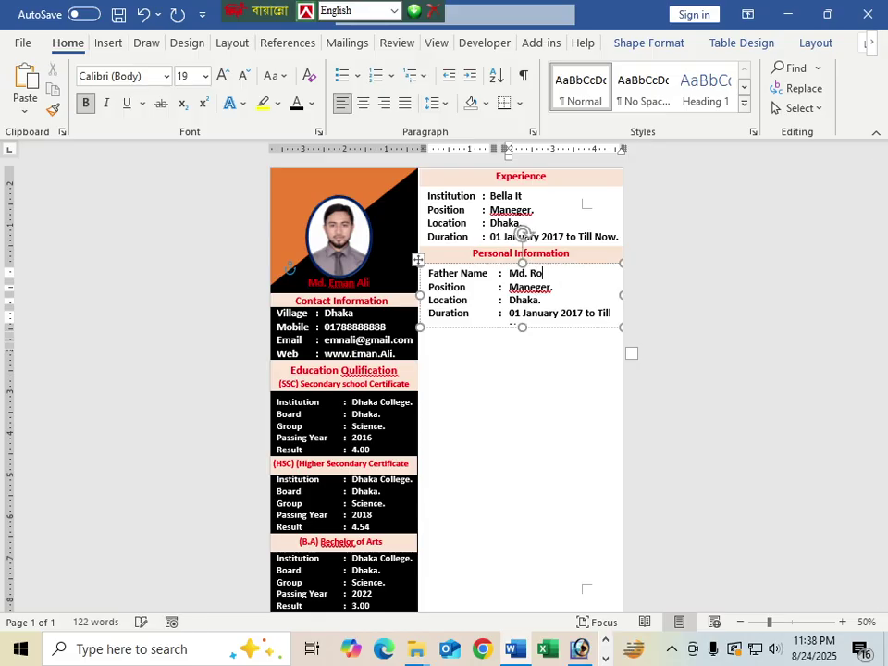
Step: Enter the father's name and relabel the next row 'Mother Name'
key("Tab")
type("Moth")
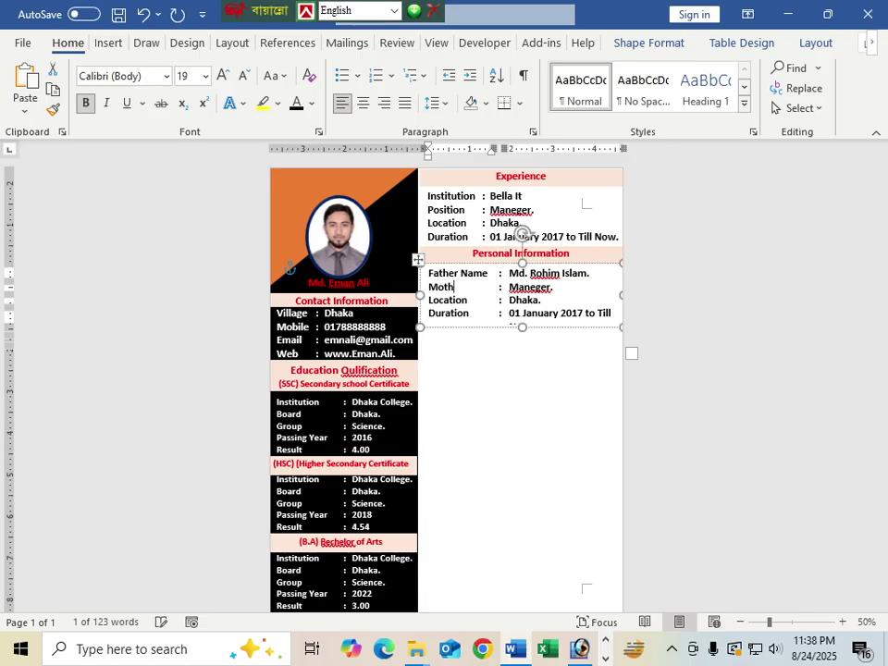
type("er Name")
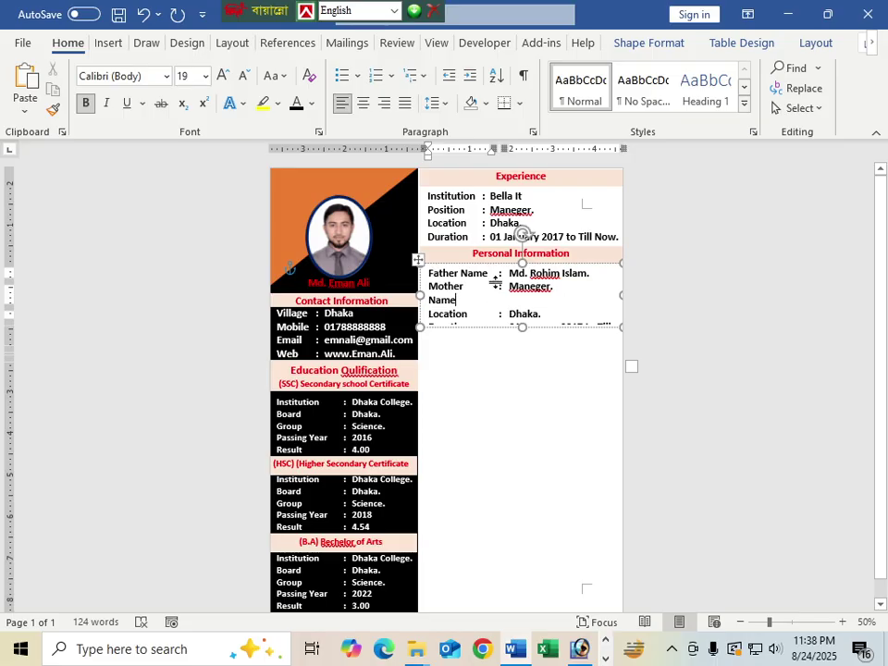
Step: Widen the label column and replace 'Maneger.' with the mother's full name
left_click_drag(502, 285, 500, 289)
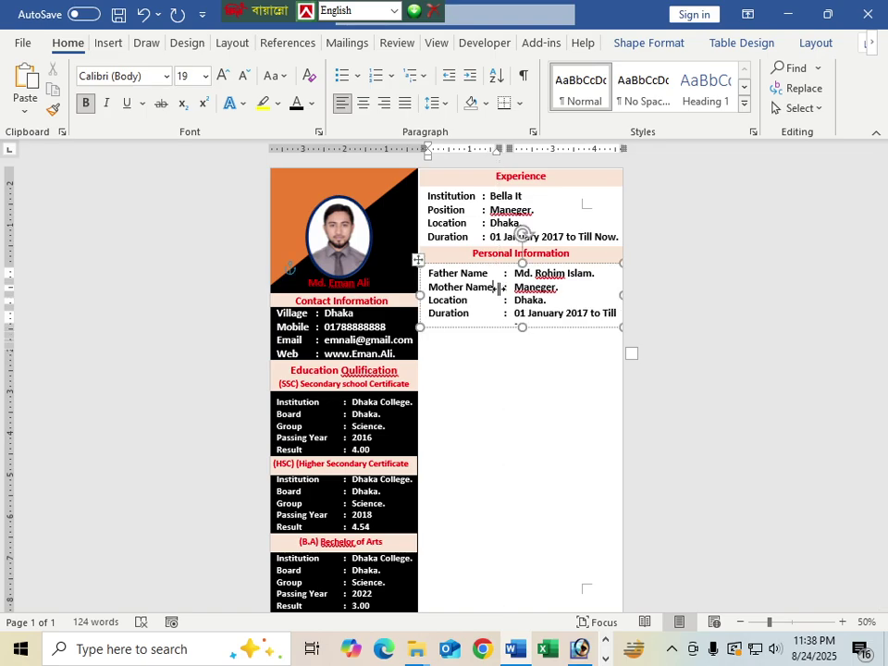
left_click(508, 291)
double_click(560, 293)
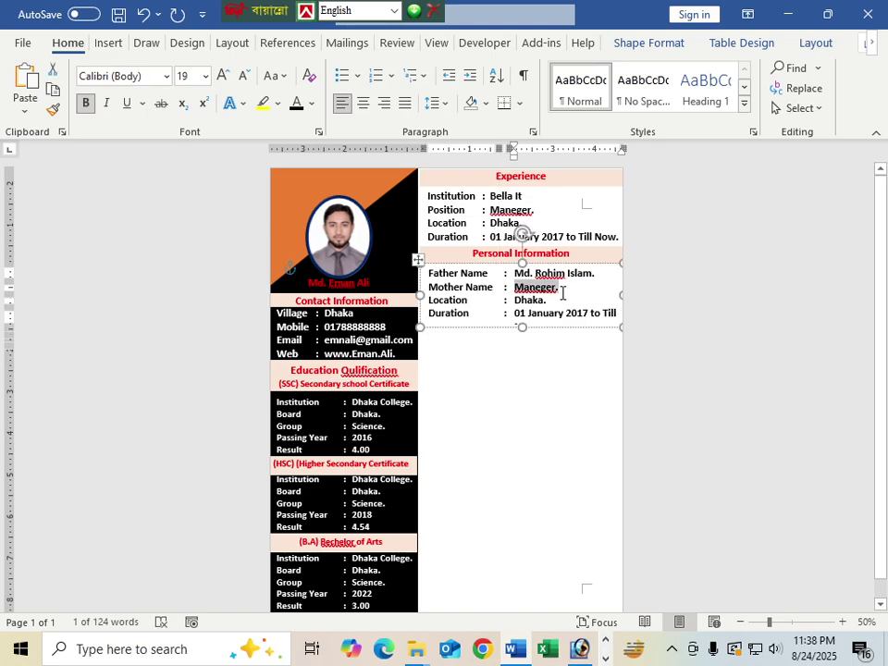
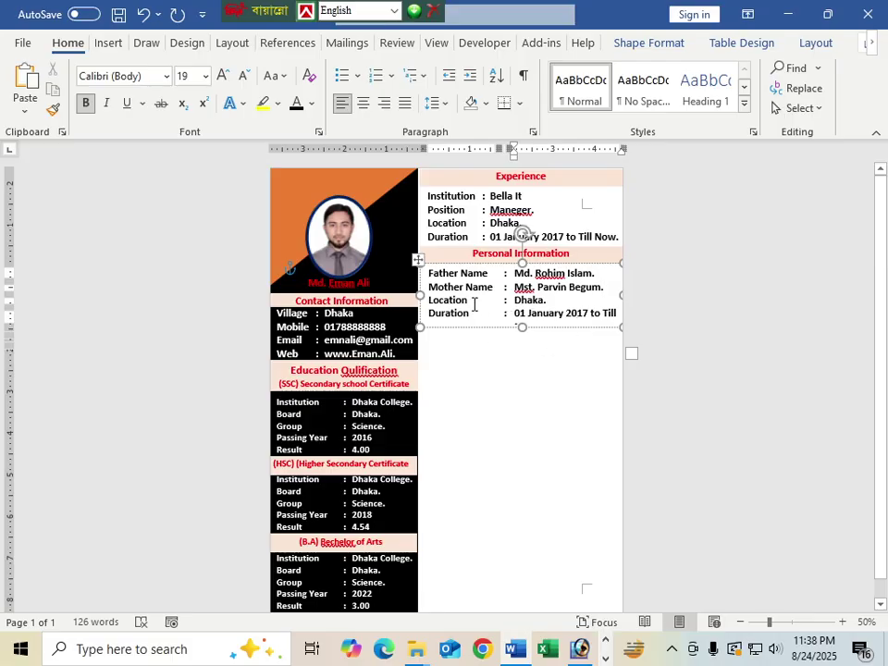
Step: Relabel the Location row 'Date of Birth' with the value 10-10-1999
left_click_drag(476, 303, 430, 308)
left_click(474, 342)
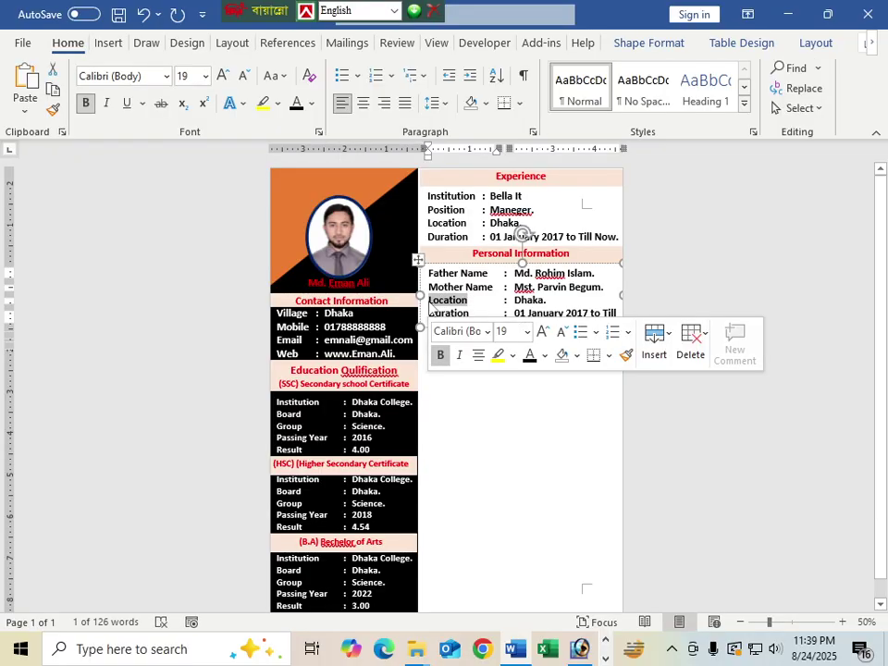
type("Date")
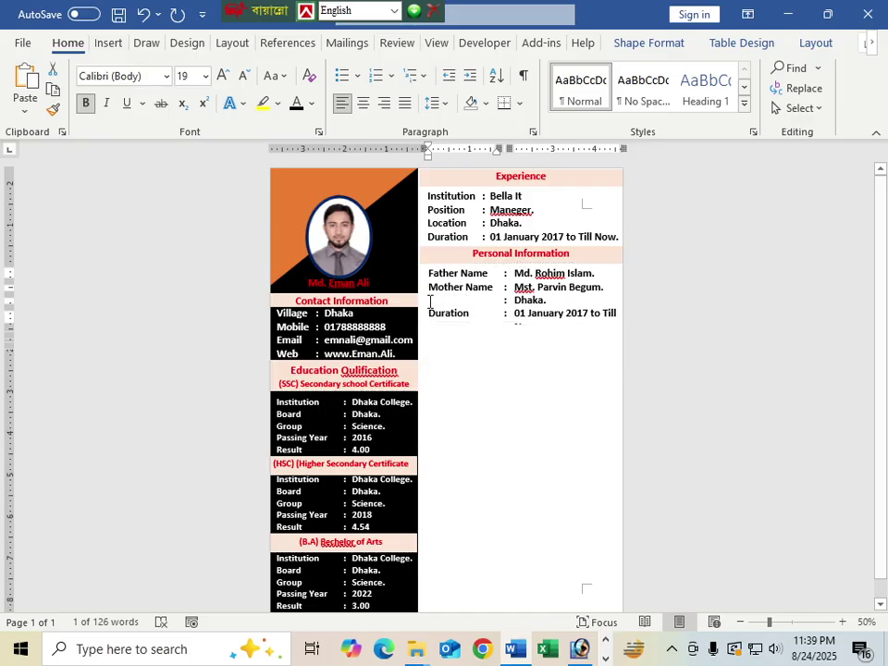
type(" of Birth")
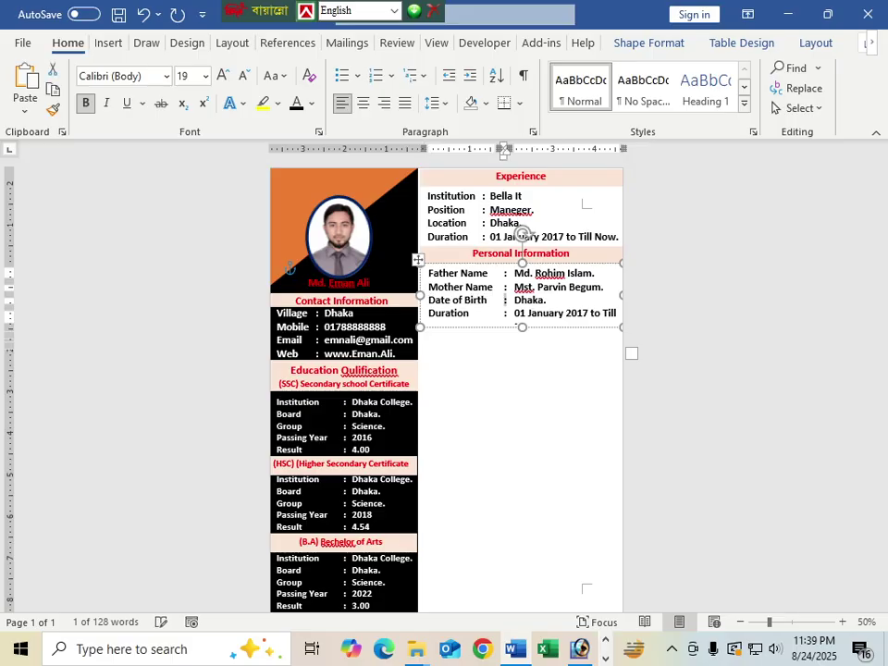
left_click_drag(514, 300, 546, 299)
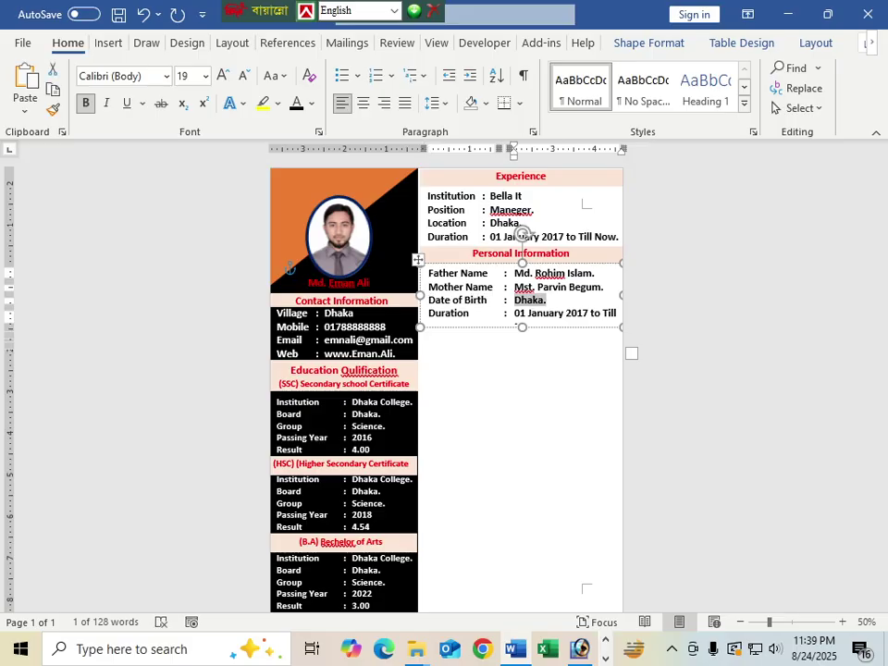
type("10")
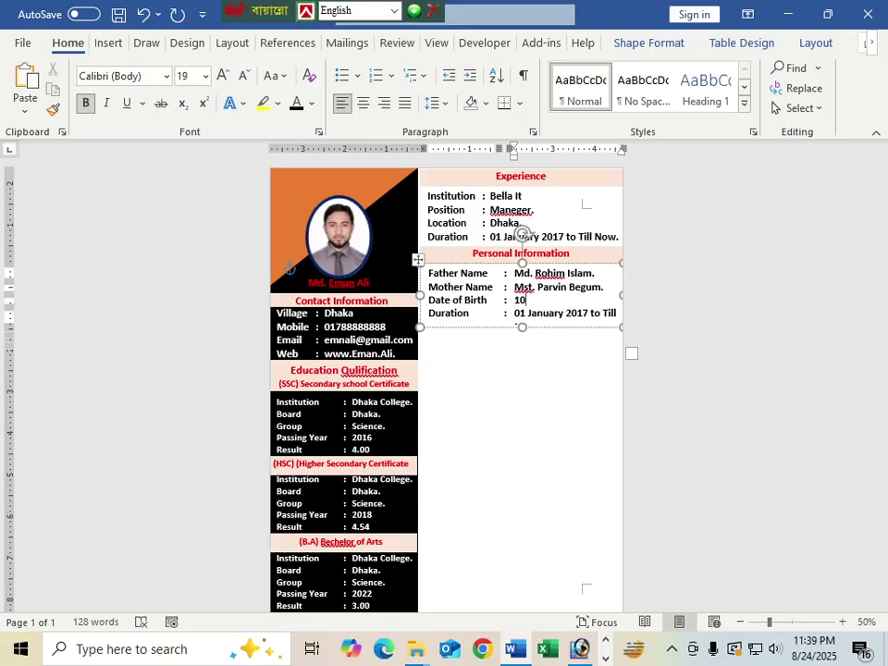
type("-10-1999")
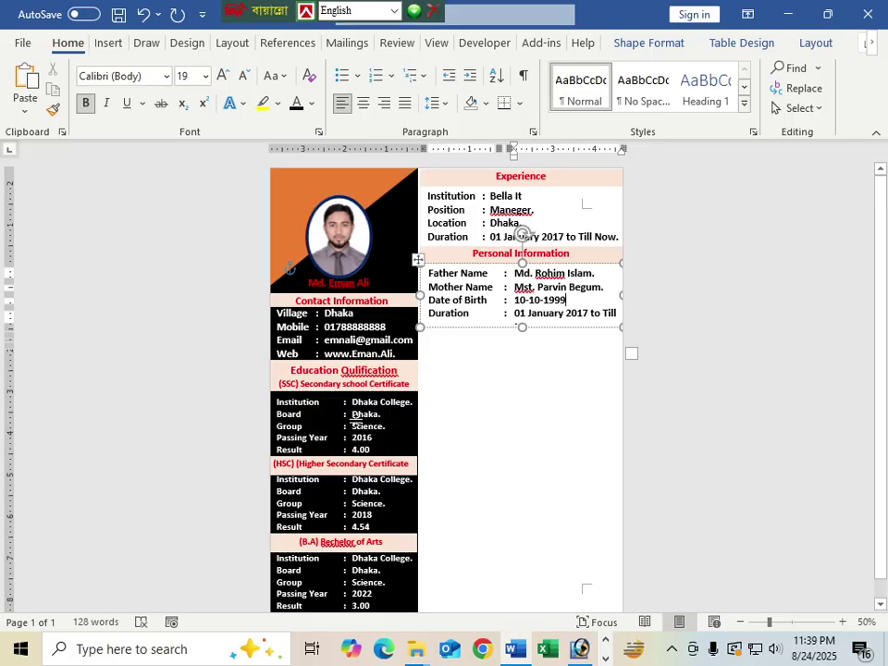
Step: Relabel the Duration row 'Religon' and change its value to 'Islam'
scroll(388, 448, "down", 1)
scroll(406, 462, "up", 1)
scroll(416, 473, "down", 1)
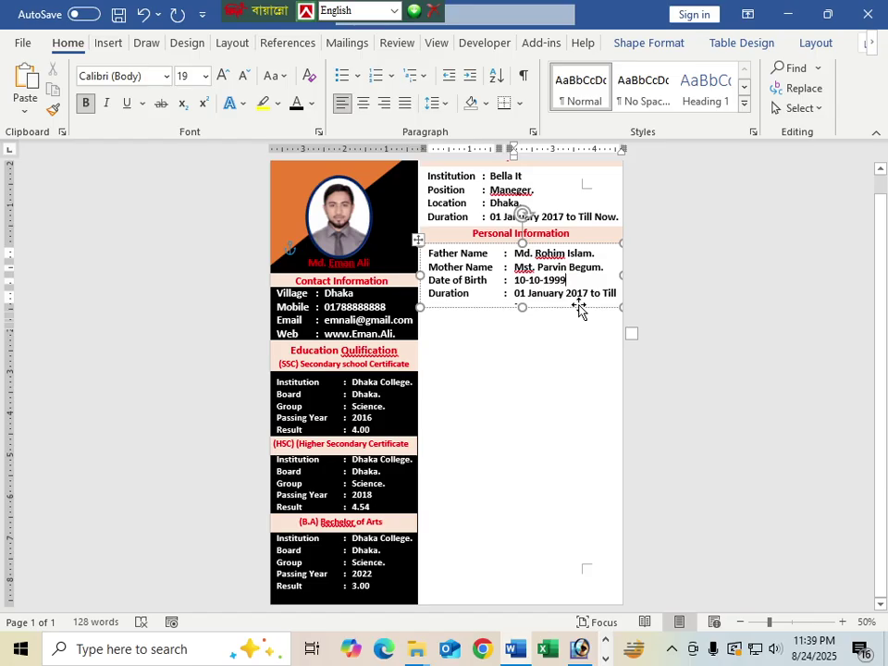
key("Tab")
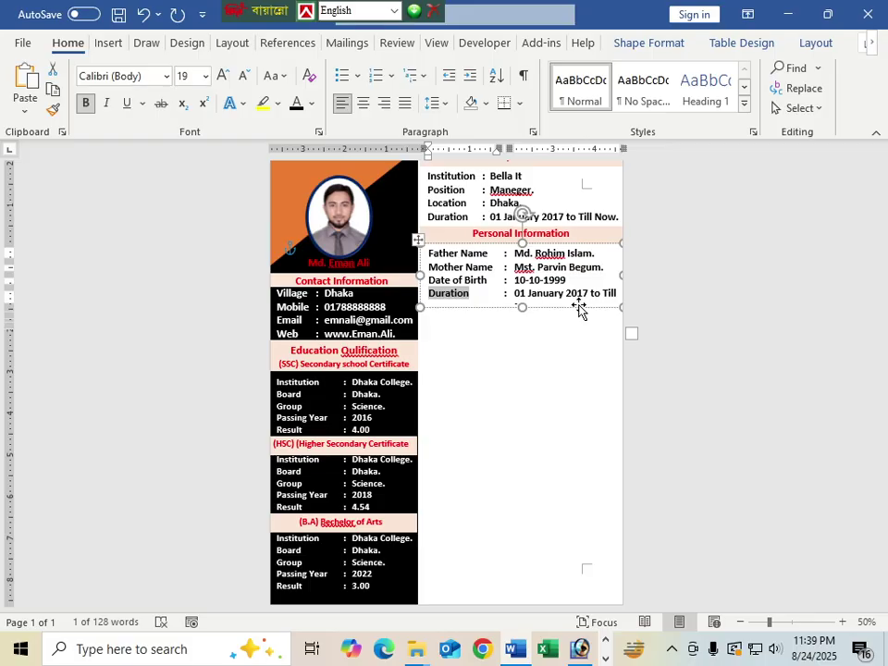
type("s")
key("BackSpace")
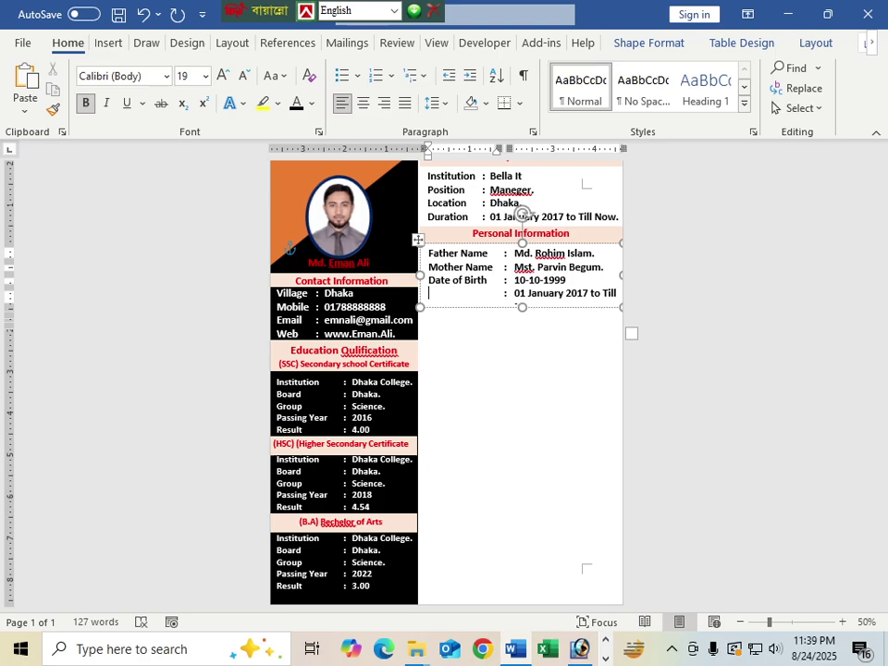
type("Religon")
left_click_drag(514, 293, 579, 308)
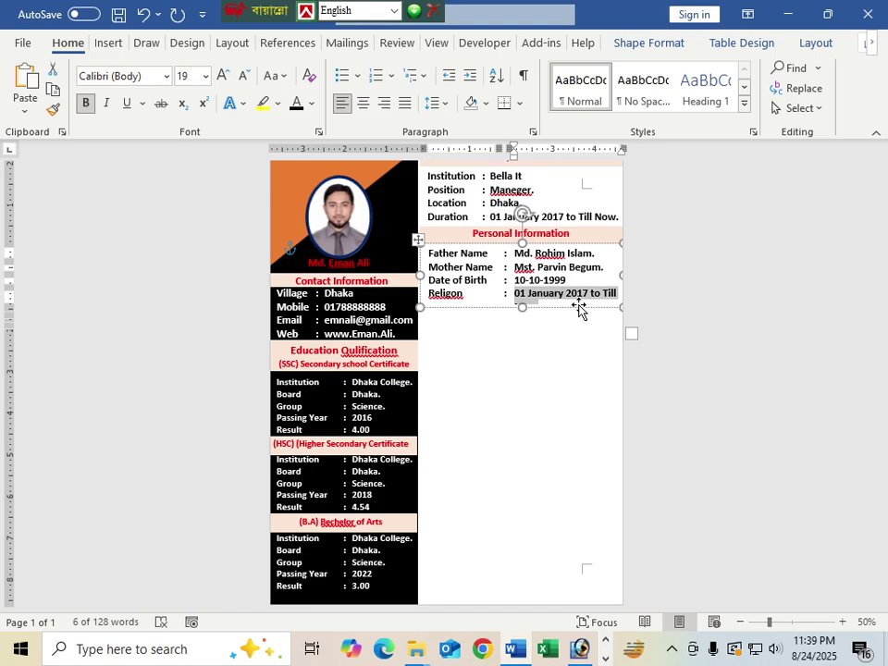
type("Islam")
Step: Make the personal details box taller and add empty lines below the religion row
left_click(444, 306)
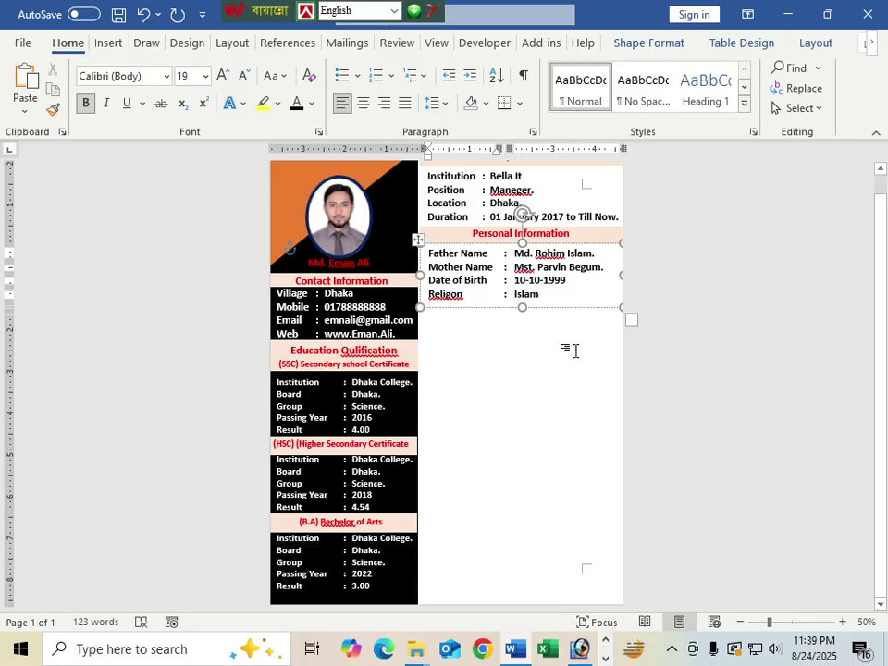
left_click_drag(522, 308, 519, 389)
left_click(556, 296)
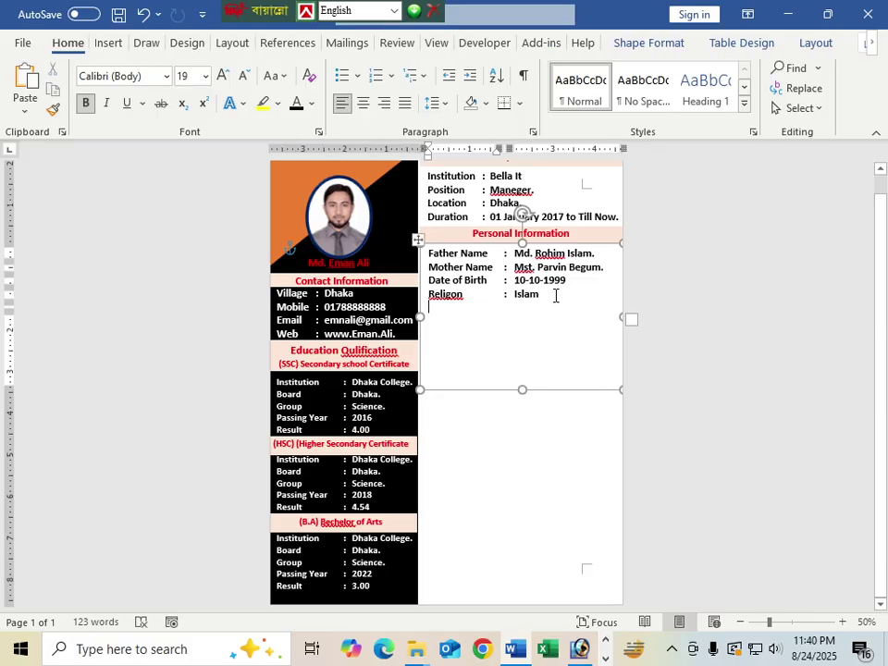
key("Return")
key("Return")
key("Return")
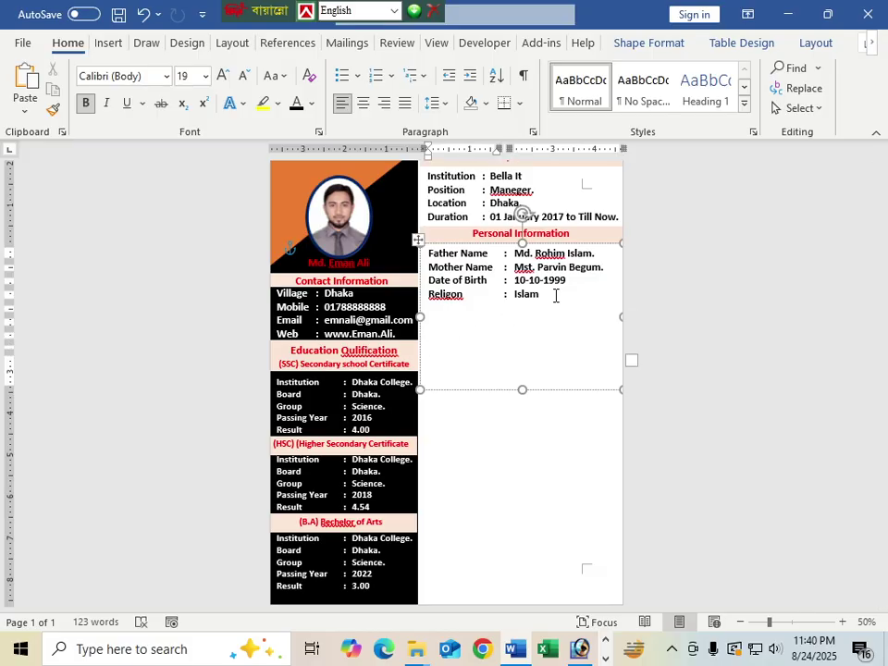
Step: Correct 'Religon' to 'Religion' and add a 'Nationality : Bangladeshi.' row
right_click(446, 300)
left_click(347, 279)
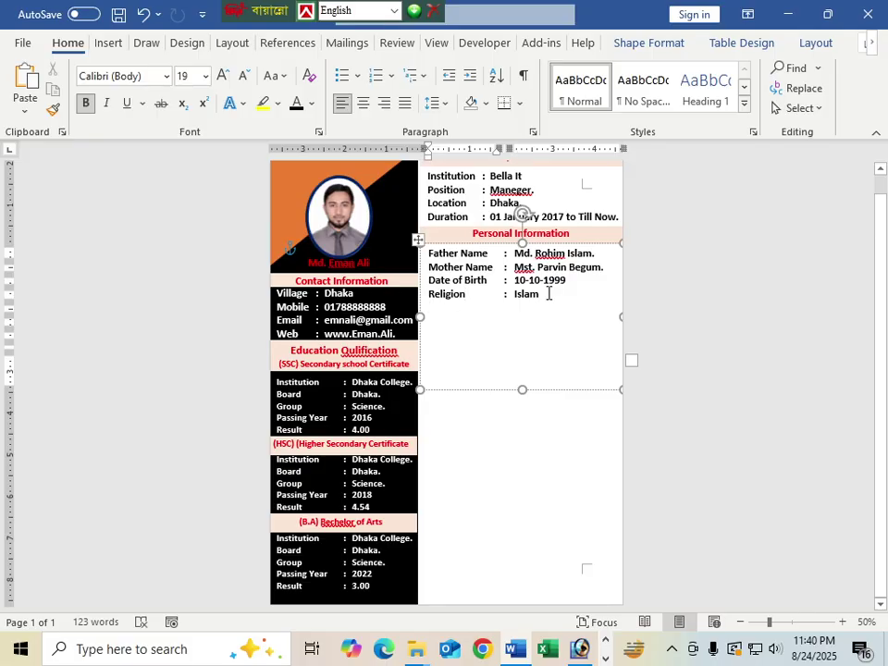
type("Na")
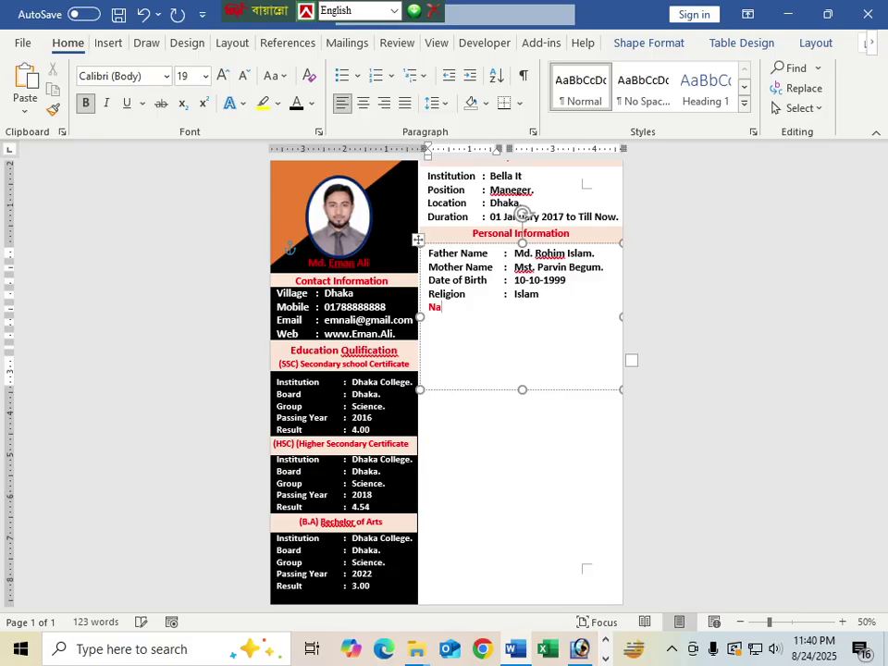
key("BackSpace")
key("BackSpace")
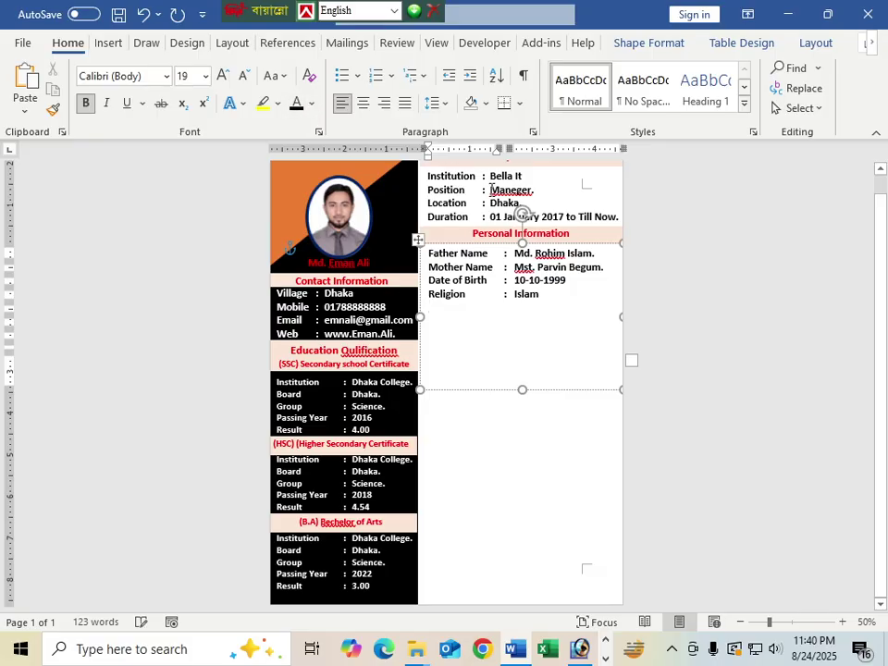
type("Na")
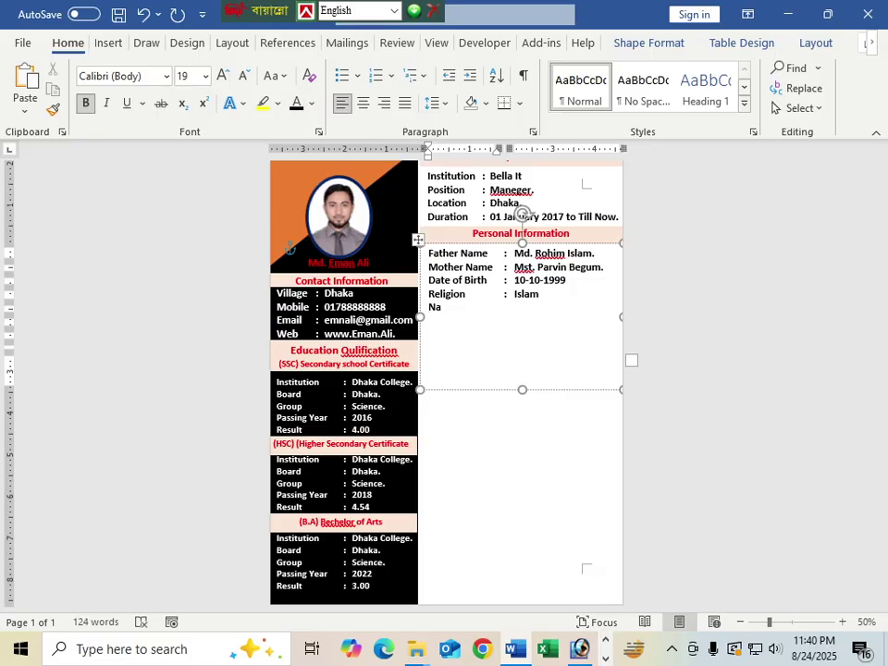
type("tionality")
key("Tab")
type(": ba")
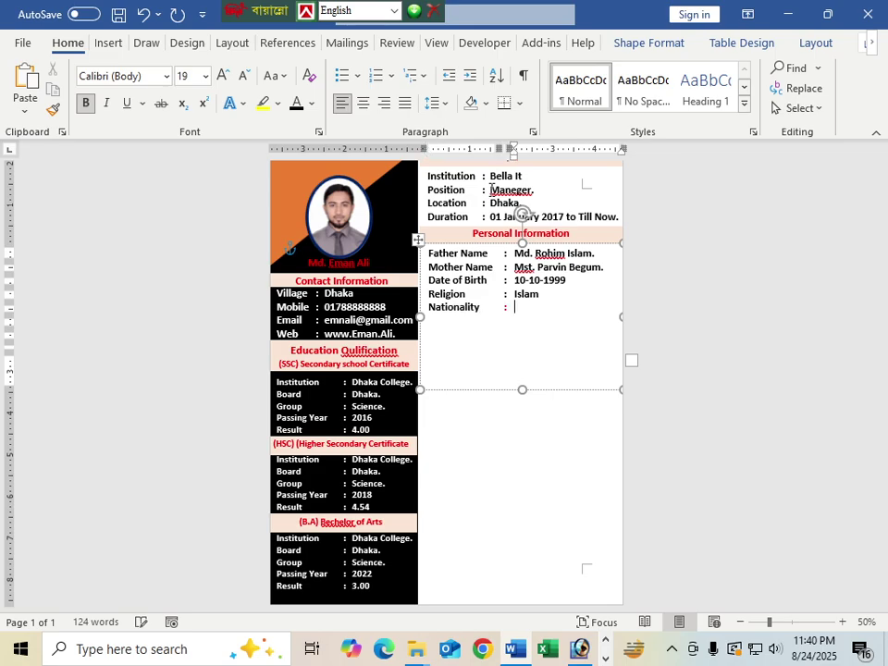
key("BackSpace")
key("BackSpace")
type("Bangladeshi.")
Step: Add a National Id No row with the ID number and a 'Blood Group : B+' row
key("Tab")
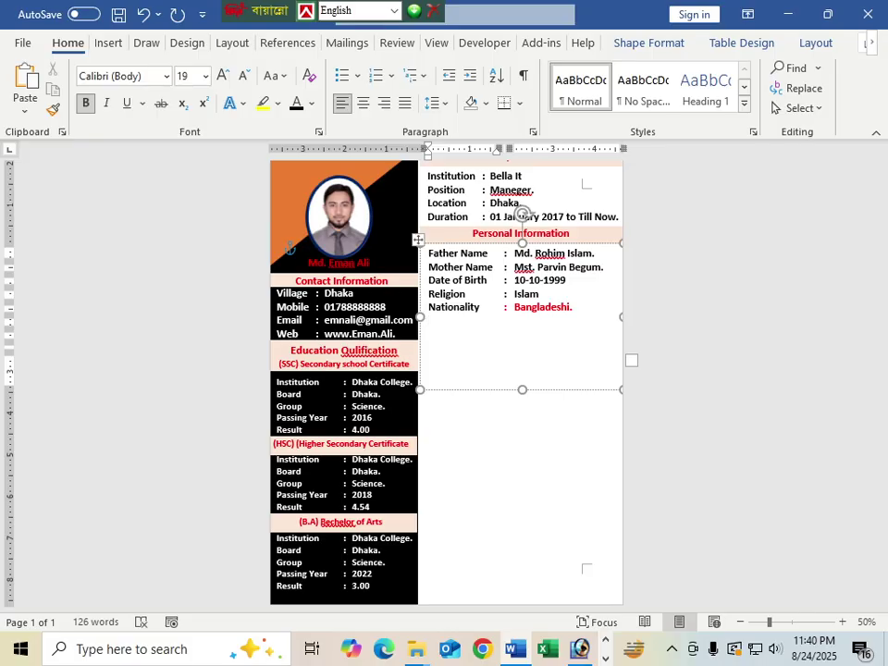
type("national")
key("BackSpace")
key("BackSpace")
key("BackSpace")
key("BackSpace")
key("BackSpace")
key("BackSpace")
key("BackSpace")
key("BackSpace")
type("National Id ")
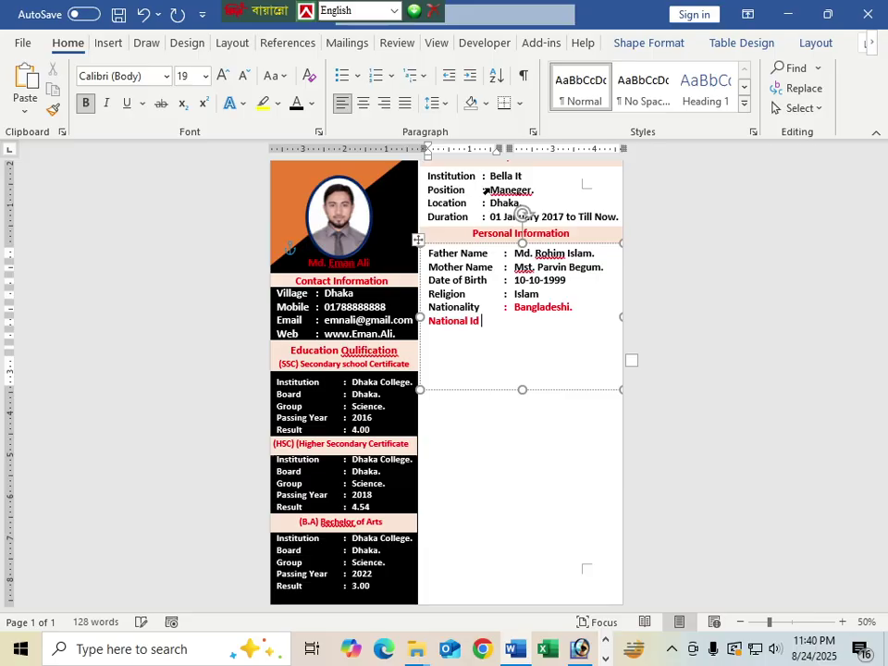
type("No : ")
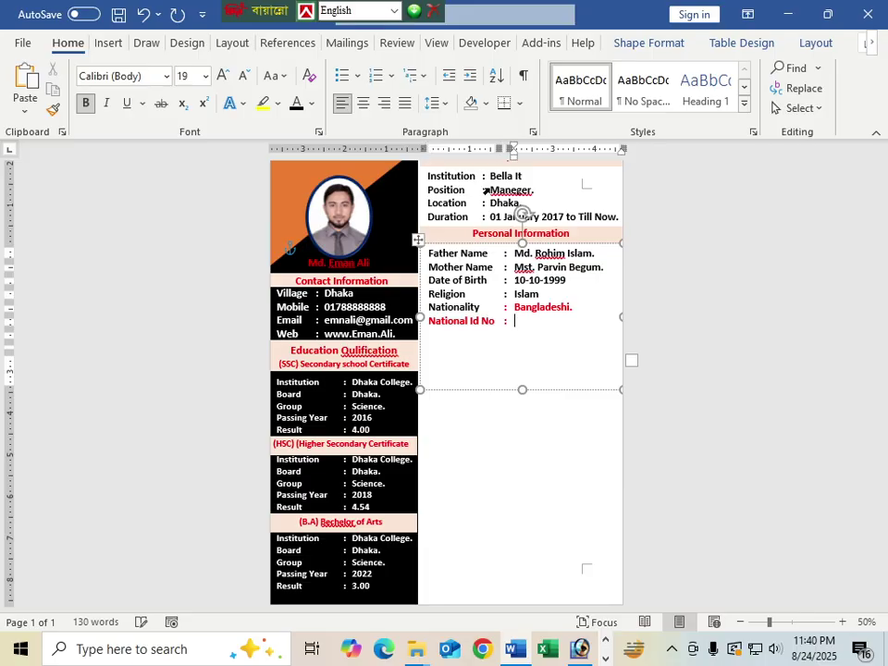
type("8888888888")
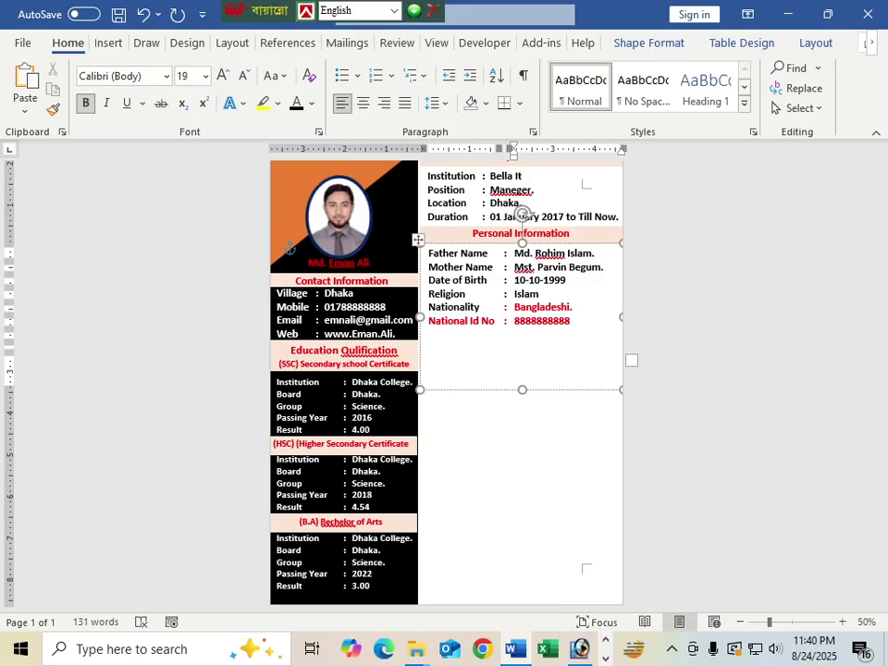
key("Return")
type("Bl")
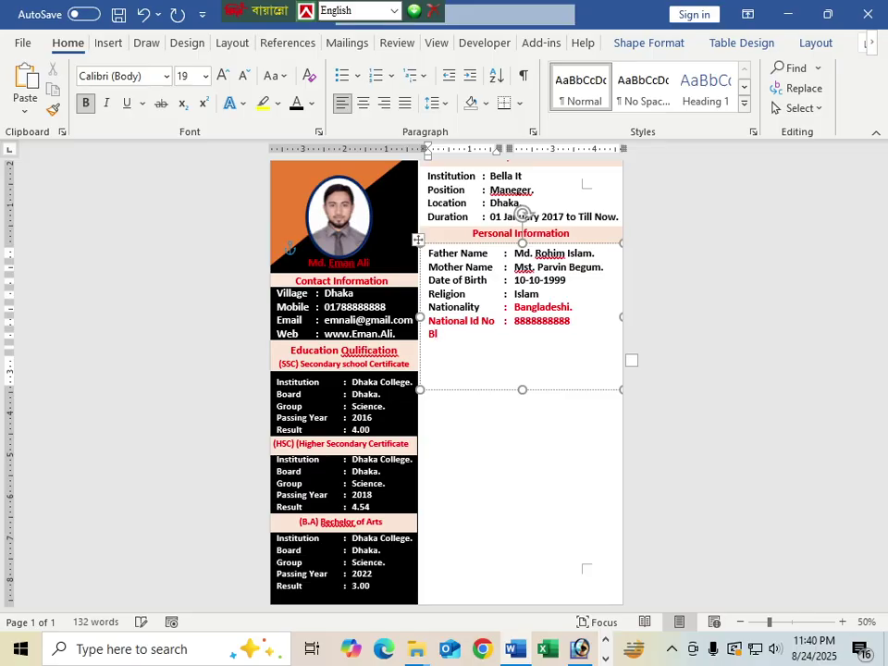
type("ood Group")
key("Tab")
type(":")
key("Tab")
type("B+")
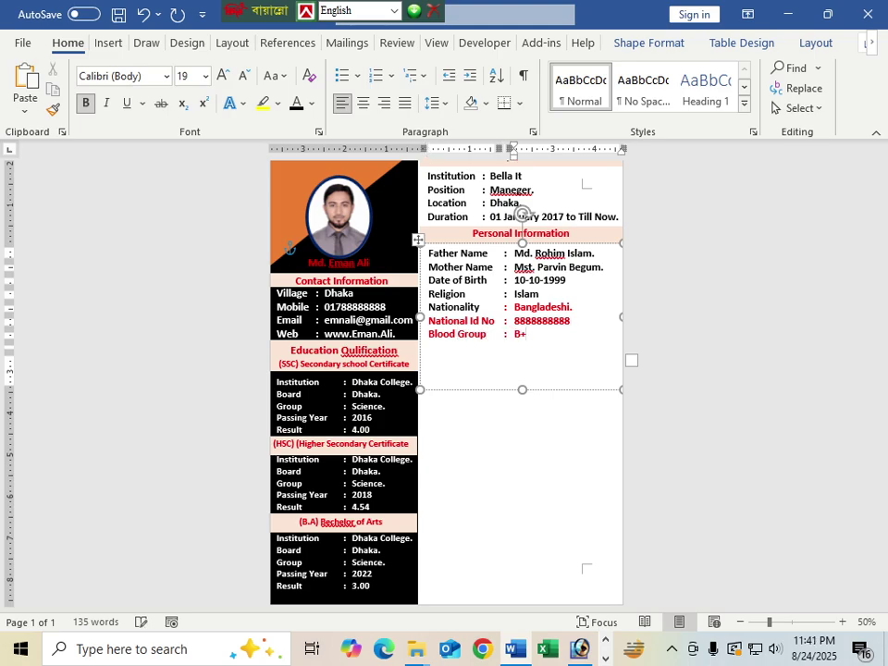
key("Return")
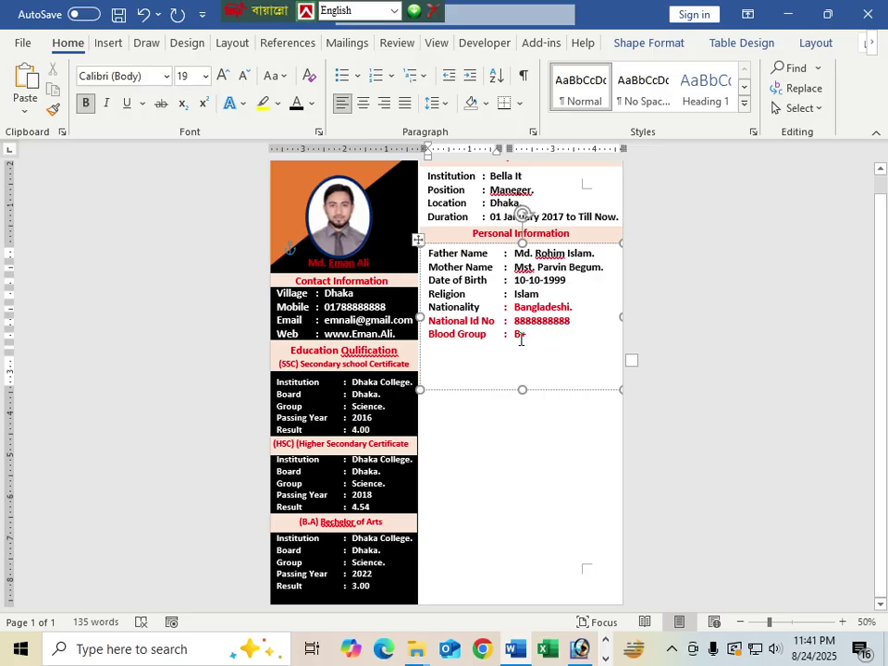
Step: Recolour the new Nationality, National Id No and Blood Group rows black
left_click_drag(521, 338, 434, 305)
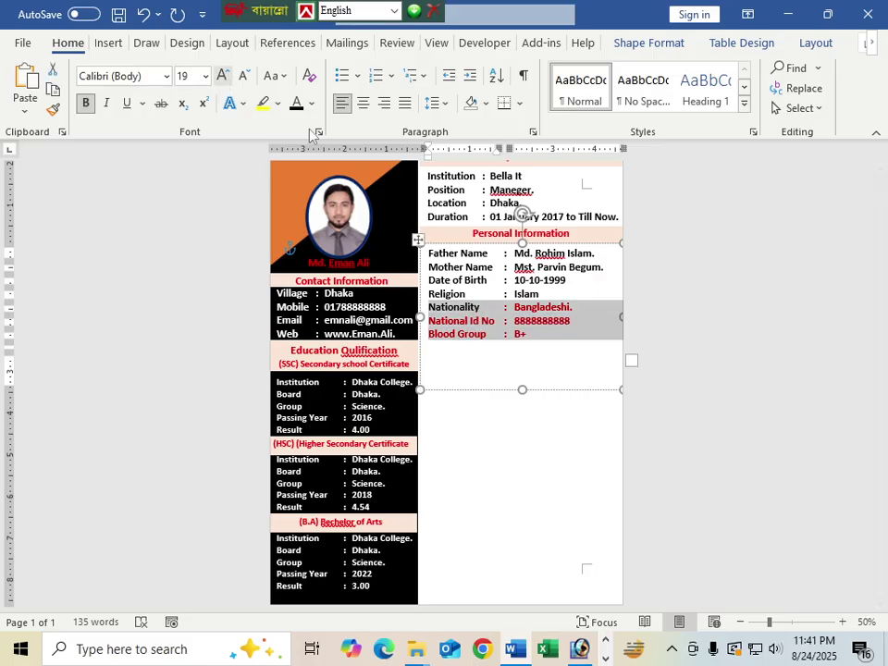
left_click(296, 105)
left_click(563, 413)
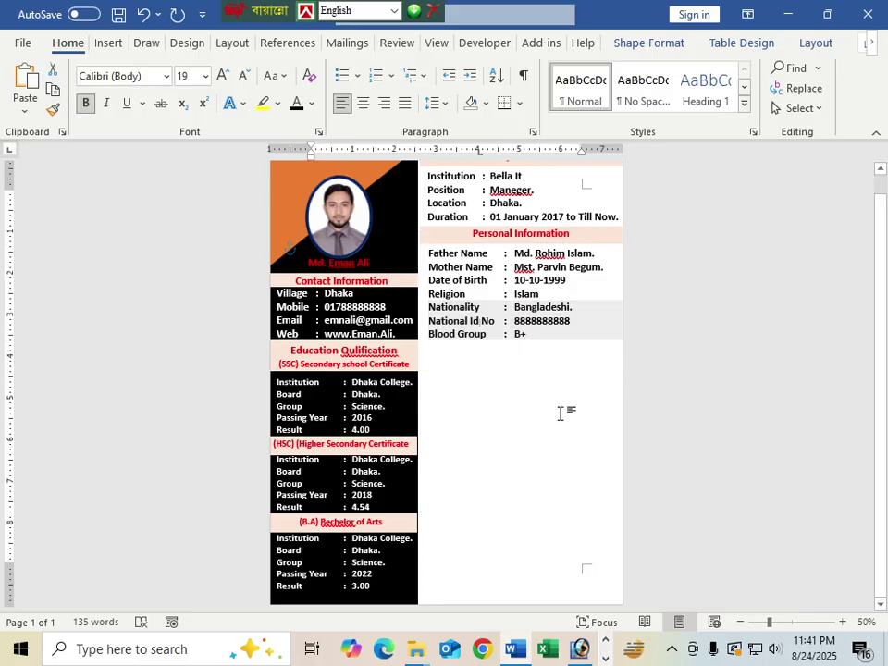
left_click(521, 331)
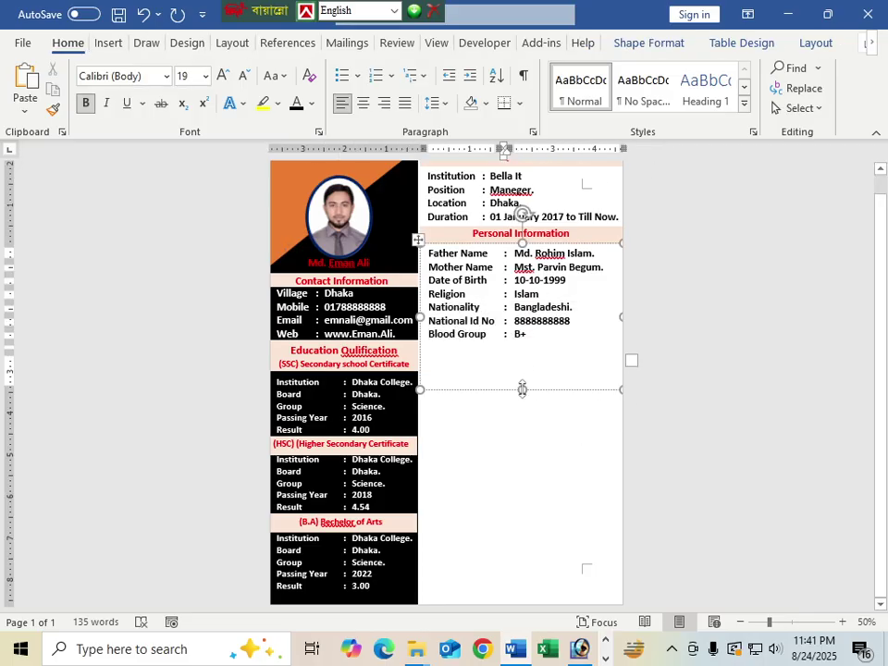
Step: Shrink the details box to end below Blood Group and copy the Personal Information heading beneath
left_click_drag(522, 390, 522, 341)
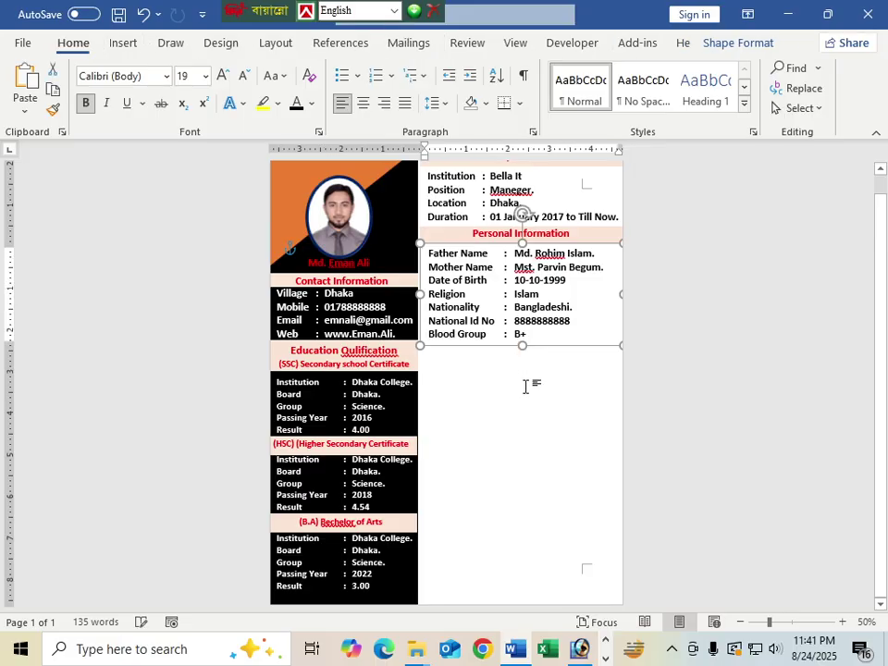
scroll(524, 384, "up", 1)
scroll(524, 403, "down", 1)
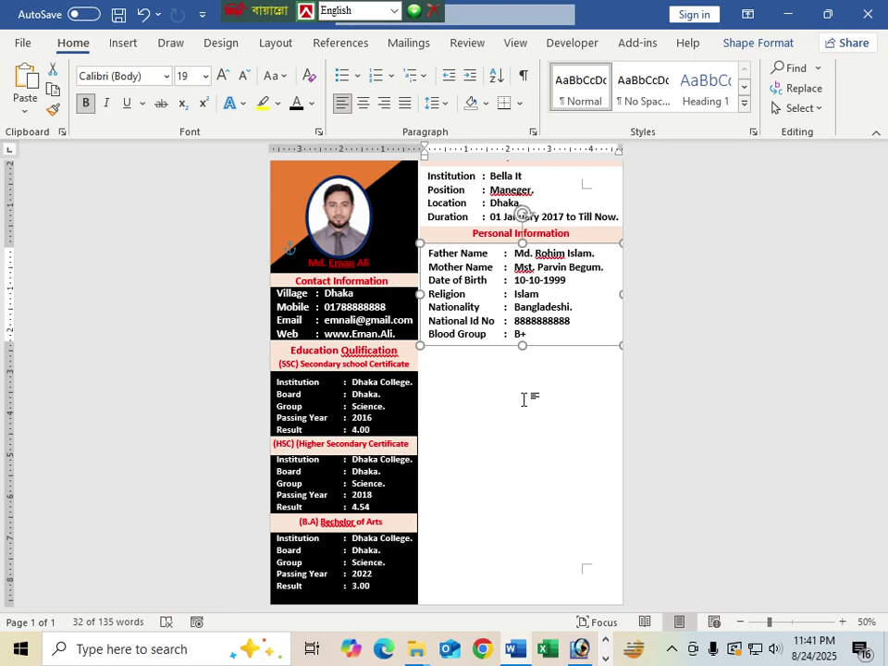
left_click(488, 246)
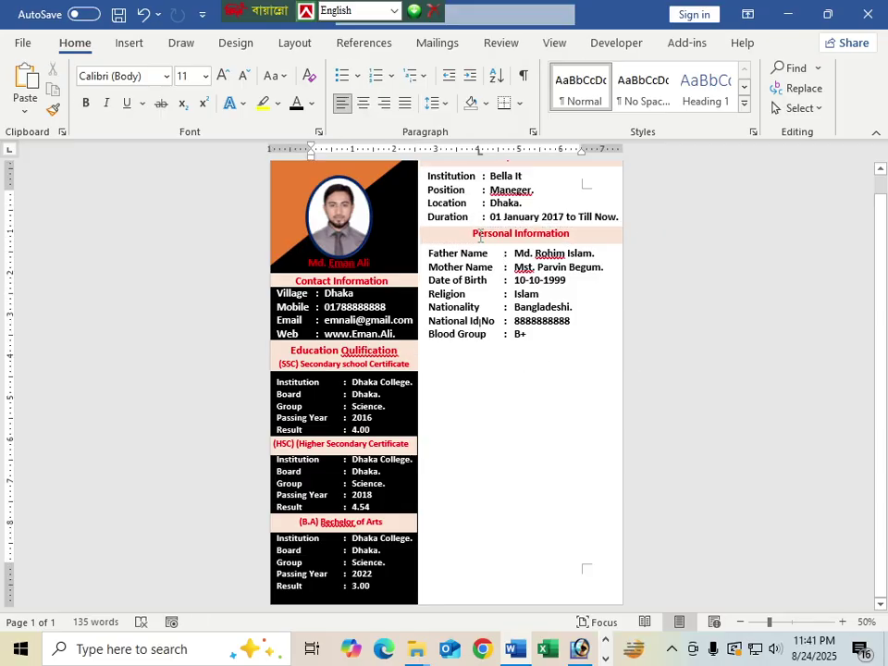
left_click(485, 250)
left_click_drag(486, 250, 484, 350)
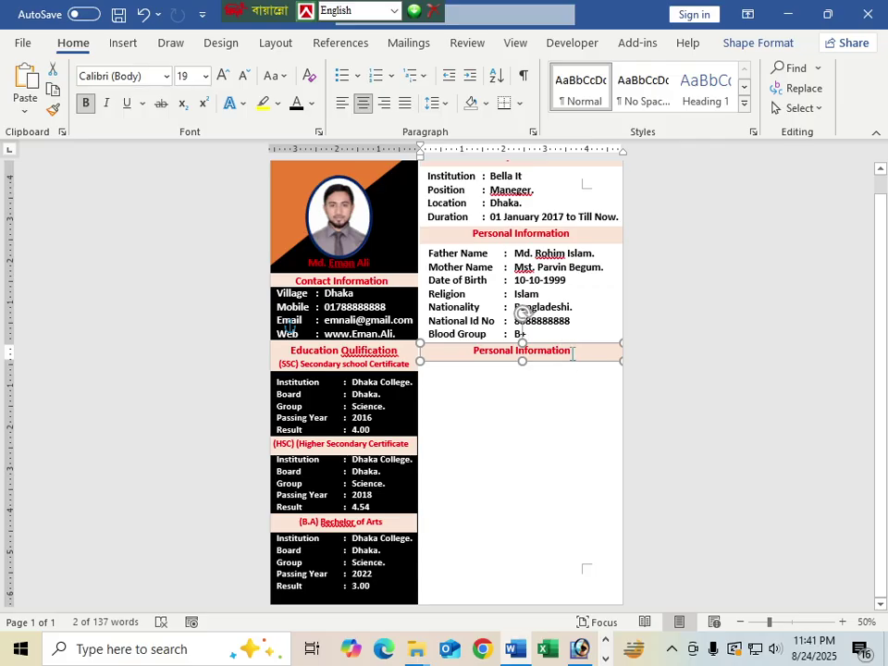
Step: Retitle the copied heading 'Computer Skill' and duplicate the personal details box below it
left_click_drag(572, 353, 461, 359)
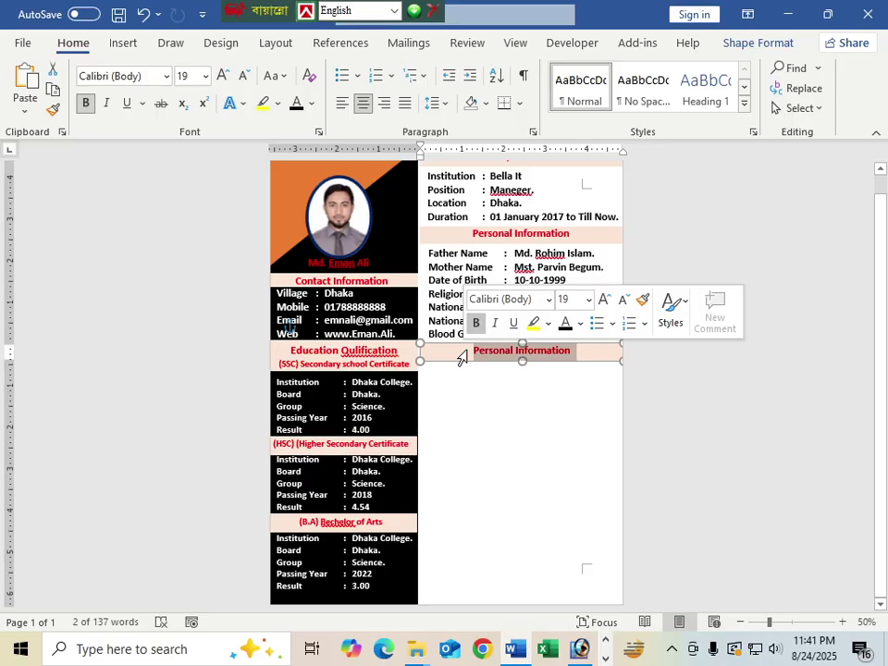
type("Compu")
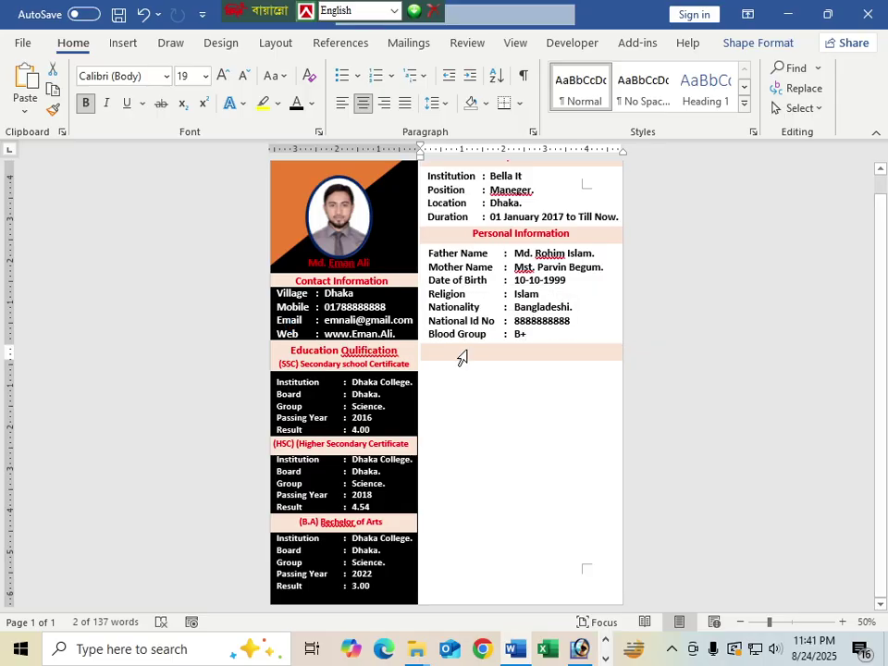
type("ter")
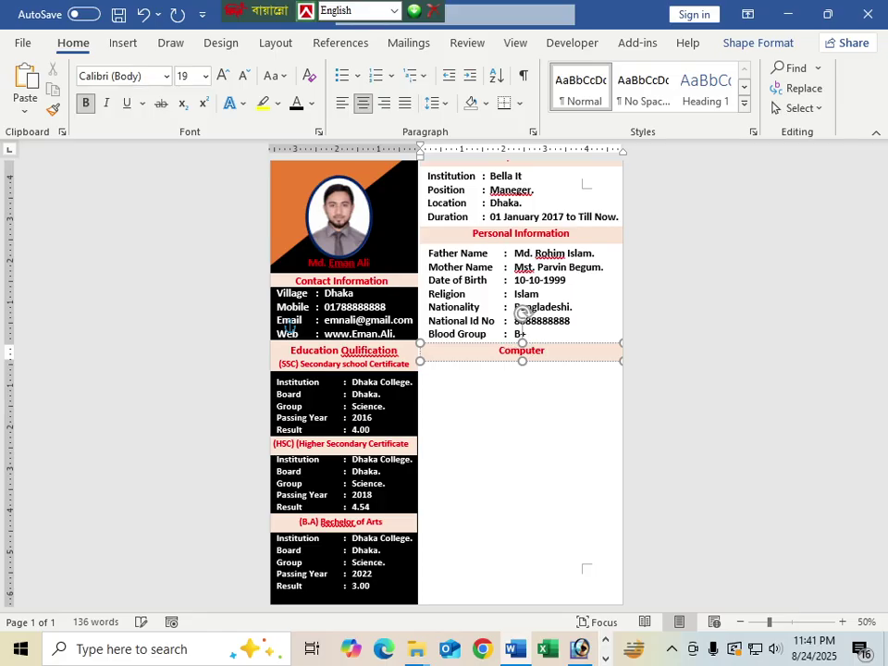
type(" Skills")
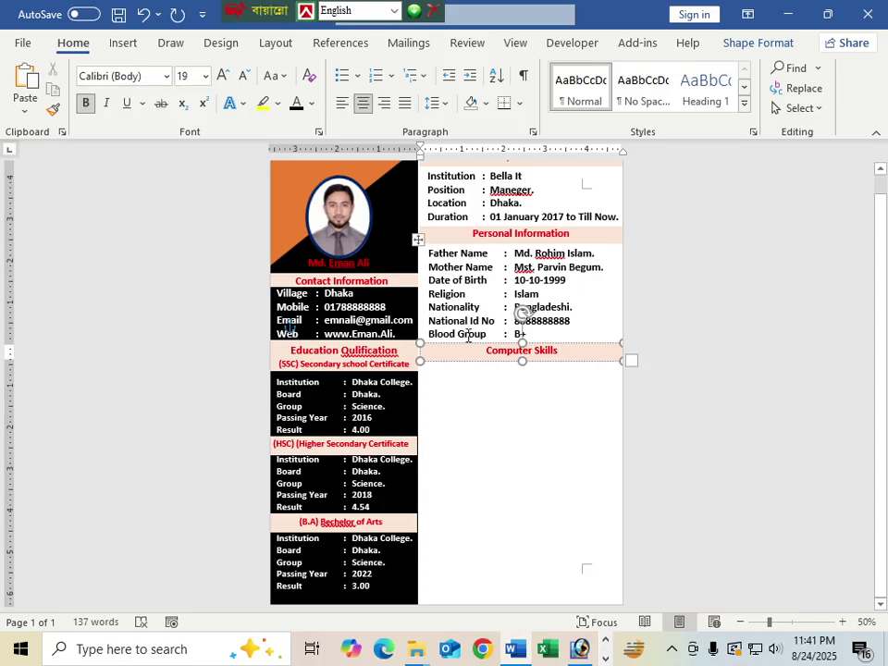
key("BackSpace")
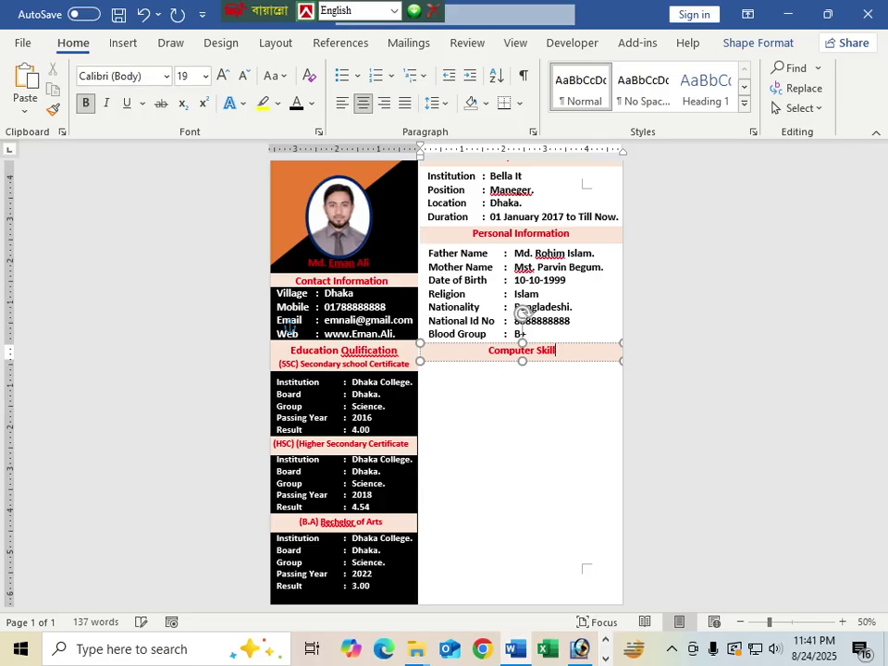
left_click(527, 400)
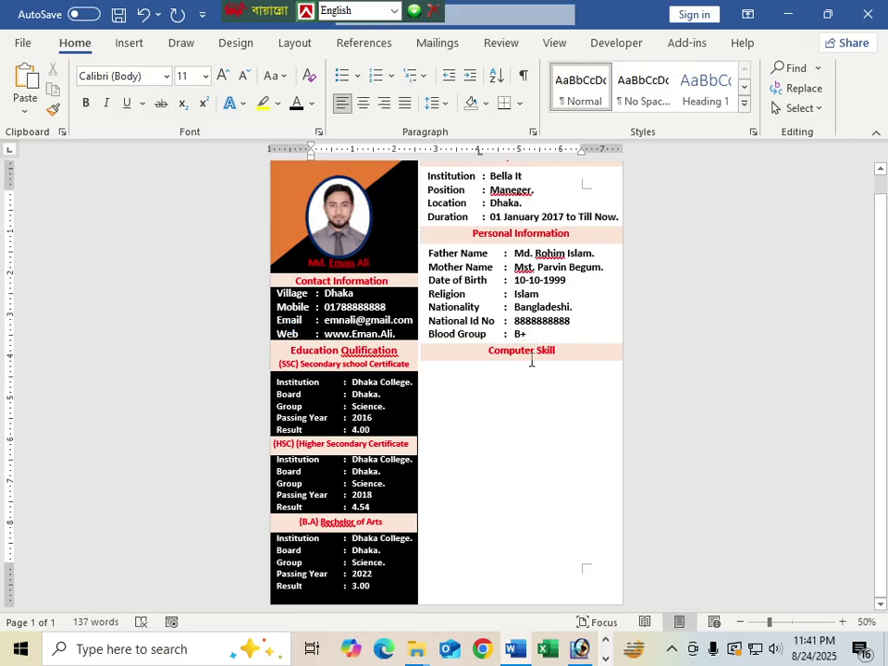
left_click(529, 362)
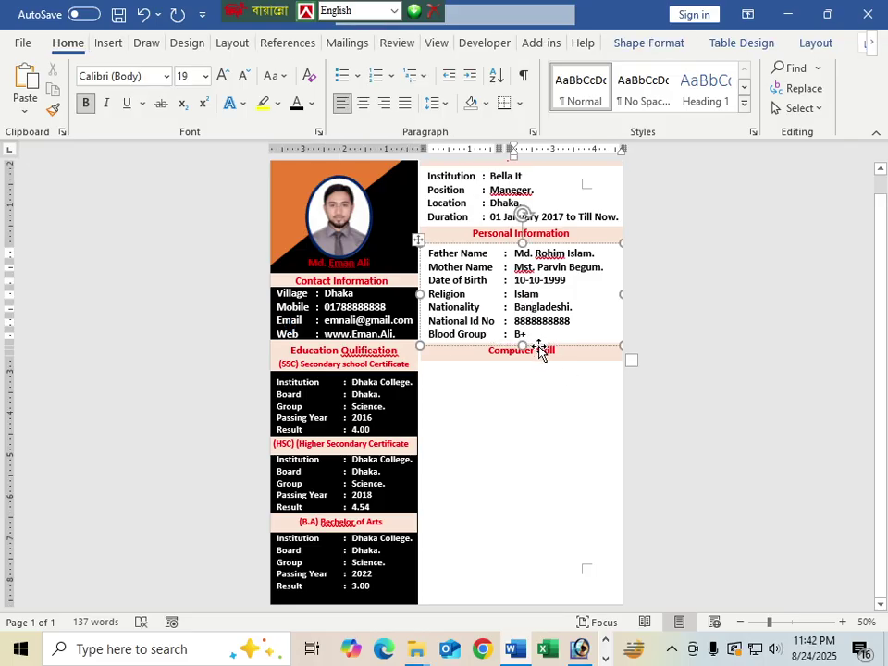
left_click_drag(544, 356, 540, 451)
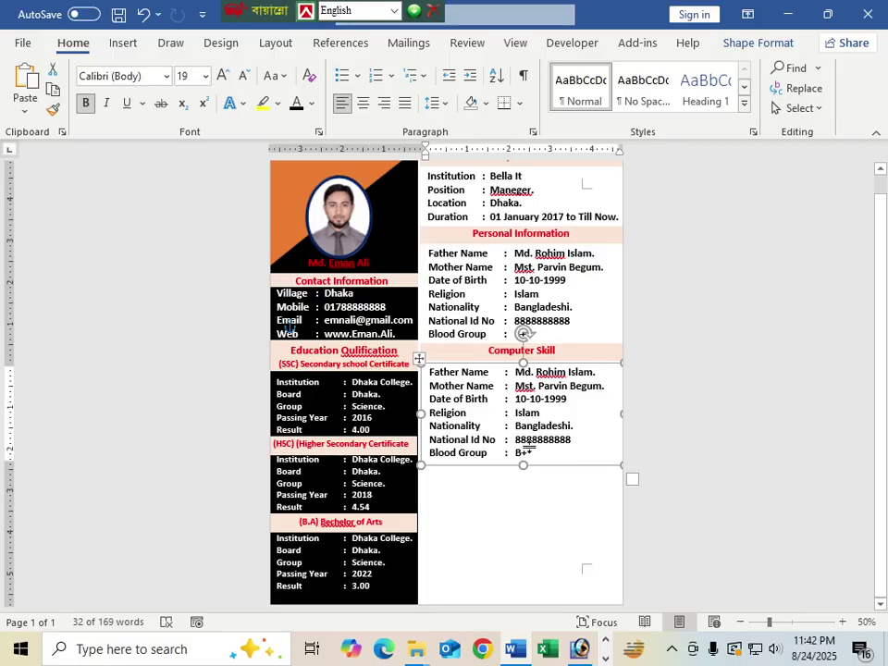
Step: Delete the copied personal detail rows and type the label 'MS Office'
left_click_drag(520, 458, 450, 379)
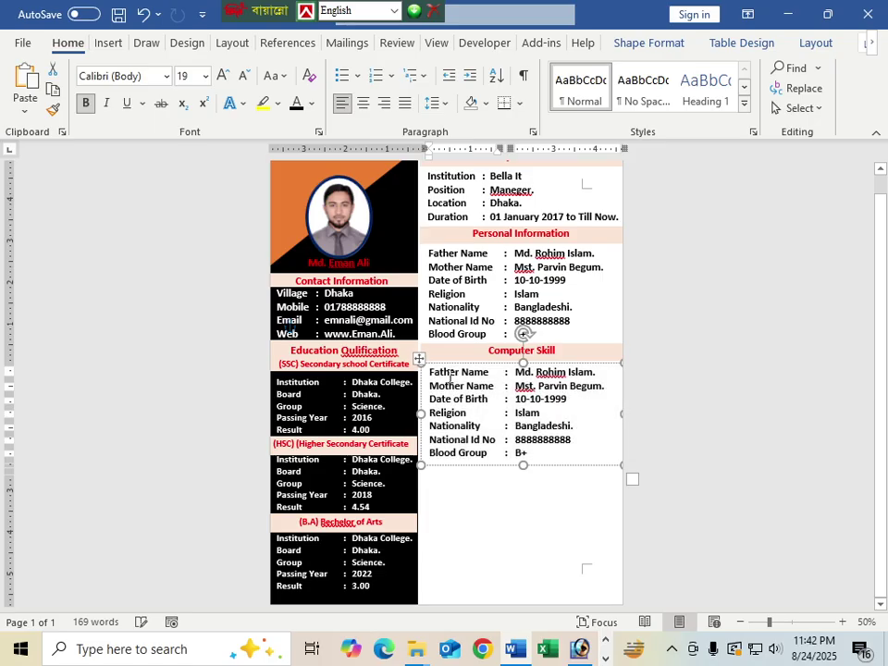
key("BackSpace")
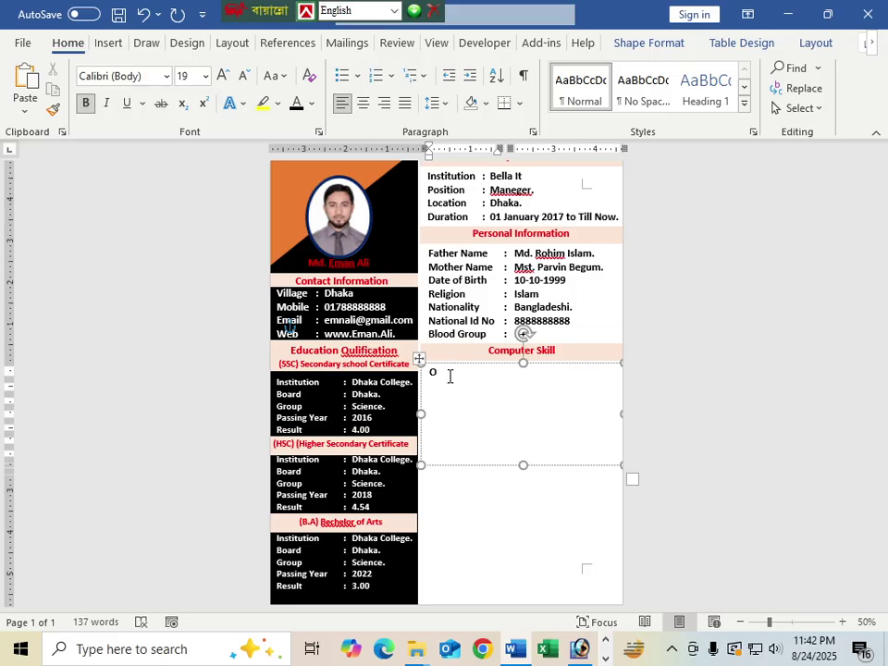
type("f")
key("BackSpace")
key("BackSpace")
type("Ms")
key("BackSpace")
key("BackSpace")
type("MS Office")
Step: Add ': Wore, Excel, Power Point Etc.' after a tab, ending with a new line
key("Tab")
type(": Wore, ")
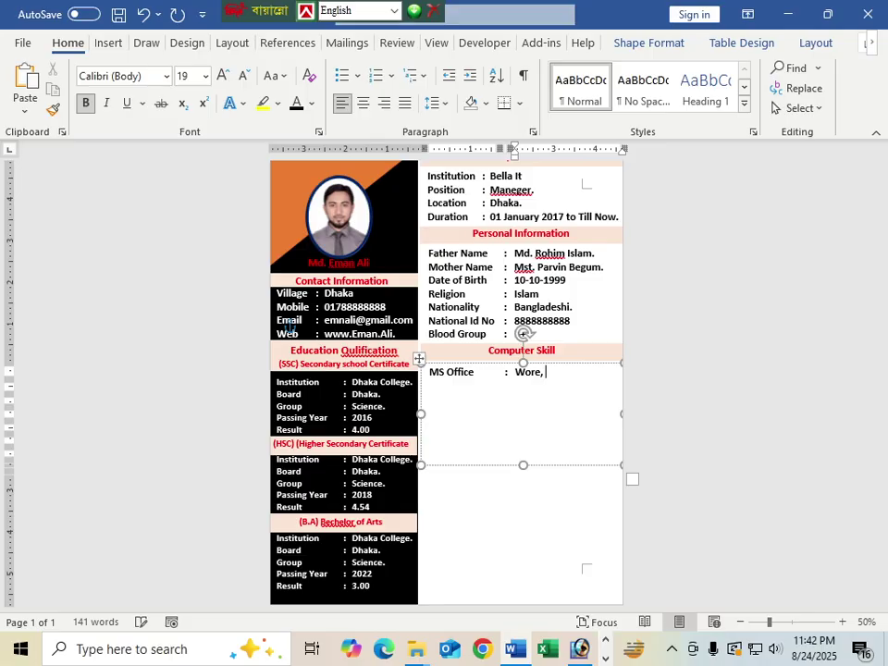
type("Ex")
key("BackSpace")
key("BackSpace")
type("el, Power")
key("Return")
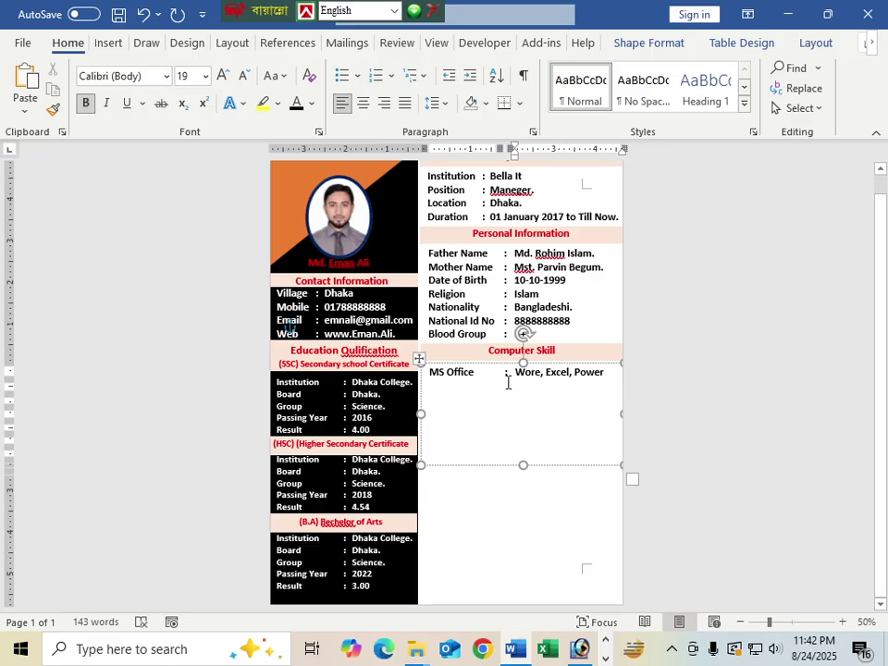
type("Point,")
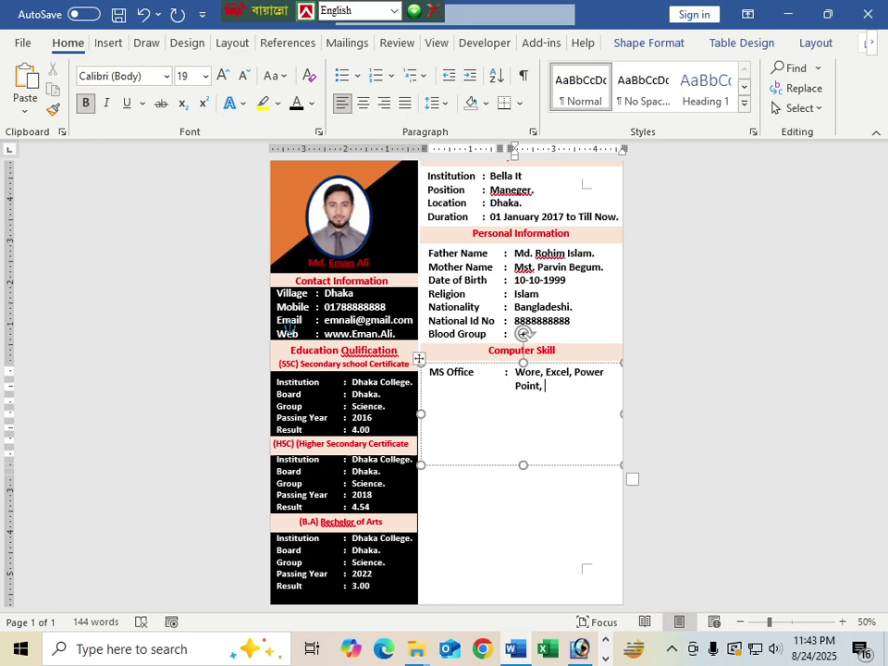
key("BackSpace")
key("BackSpace")
type("Etc.")
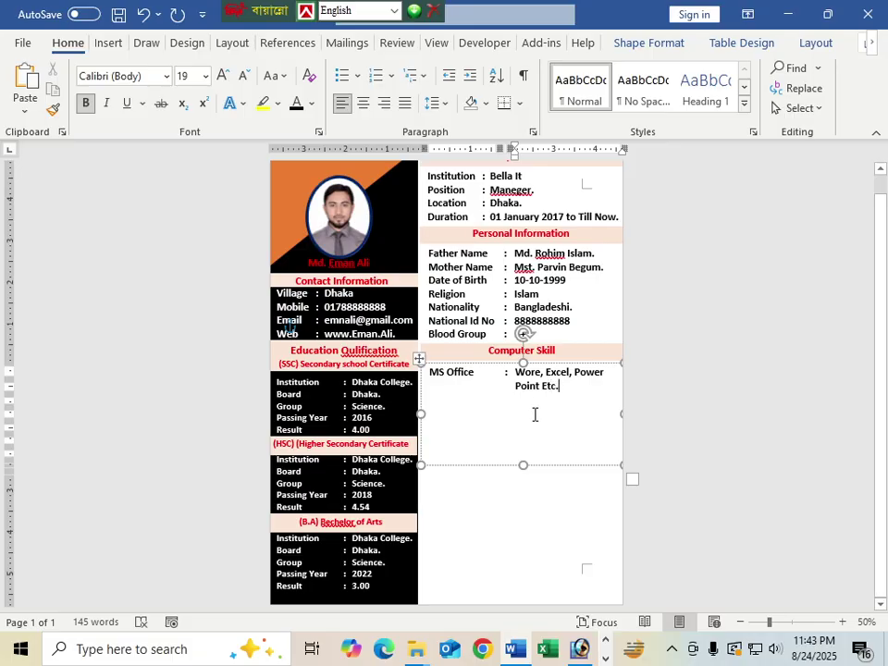
key("Return")
Step: Draw a thin blue oval bar and duplicate it just below
left_click(109, 43)
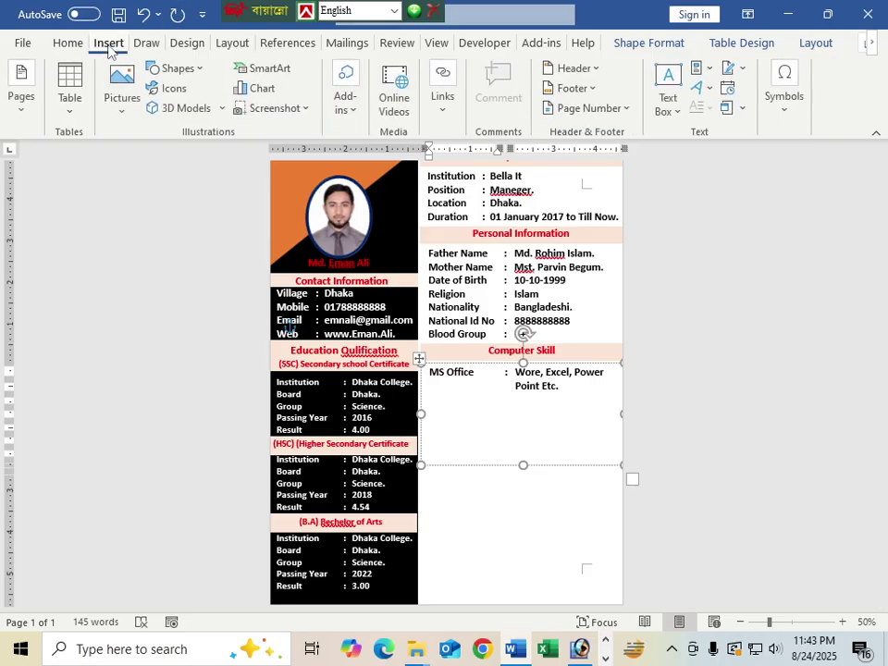
left_click(192, 69)
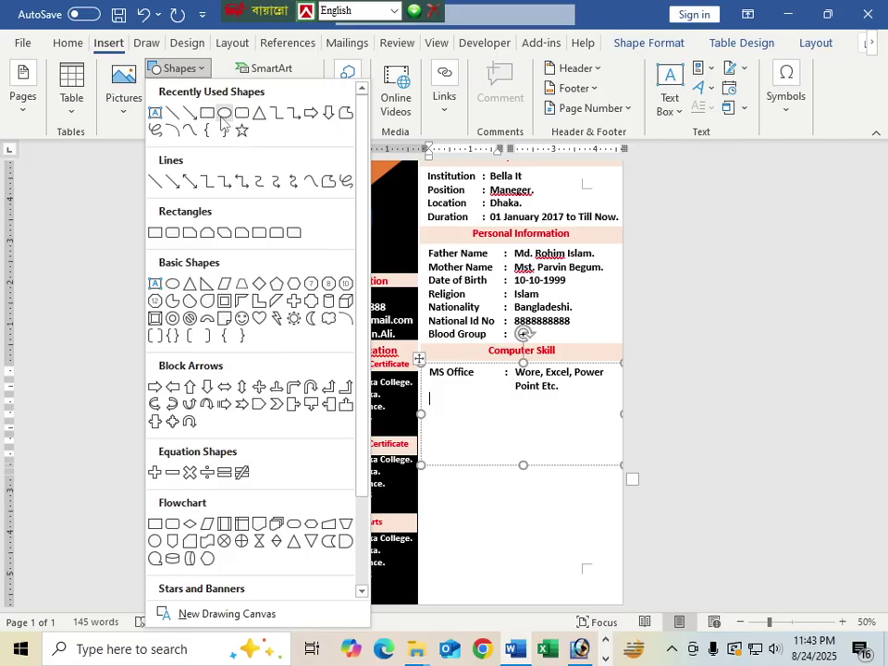
left_click(225, 112)
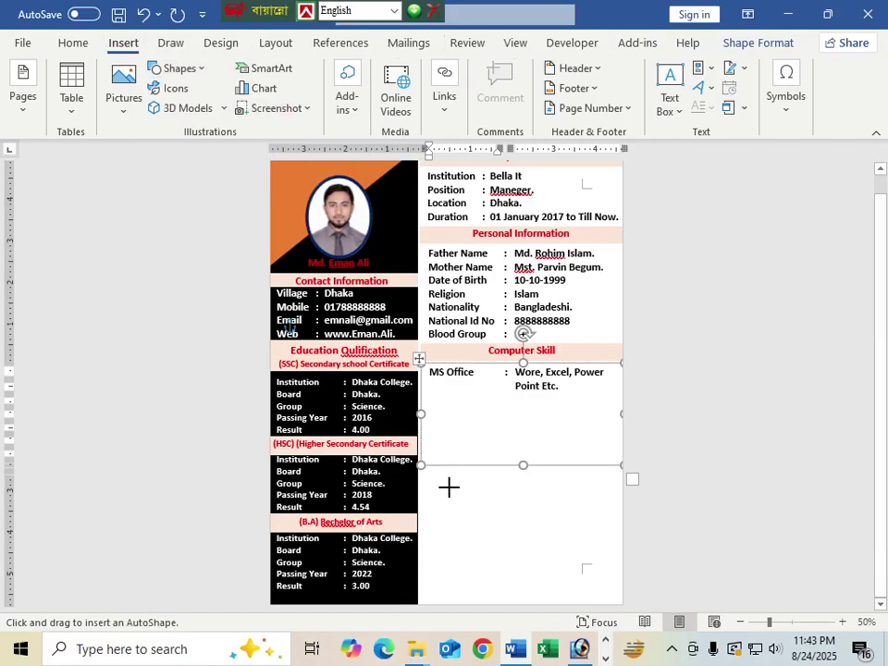
mouse_move(449, 487)
left_mouse_down()
mouse_move(455, 498)
mouse_move(567, 497)
left_mouse_up()
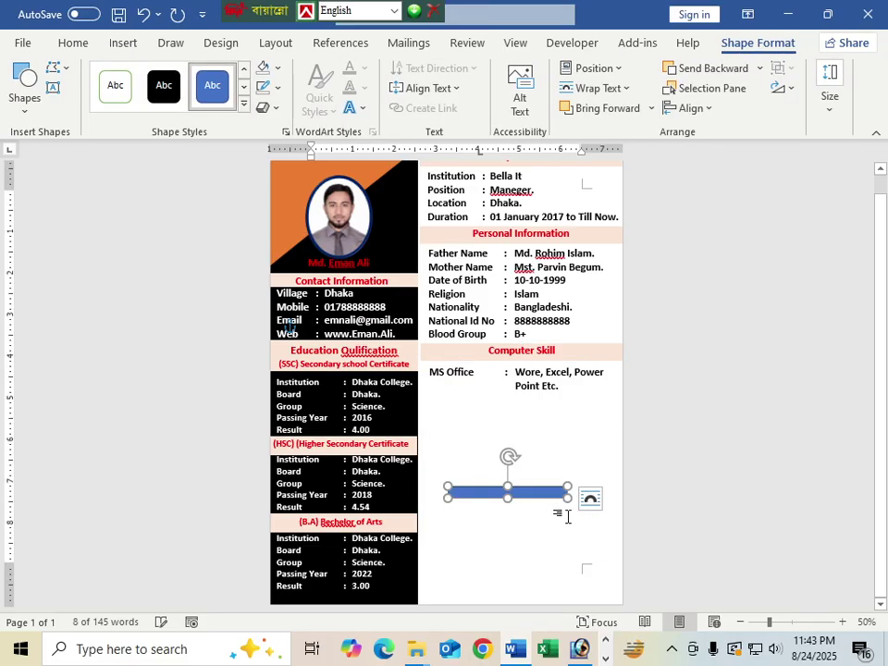
mouse_move(449, 497)
left_mouse_down()
mouse_move(463, 487)
mouse_move(463, 498)
left_mouse_up()
left_click(536, 520)
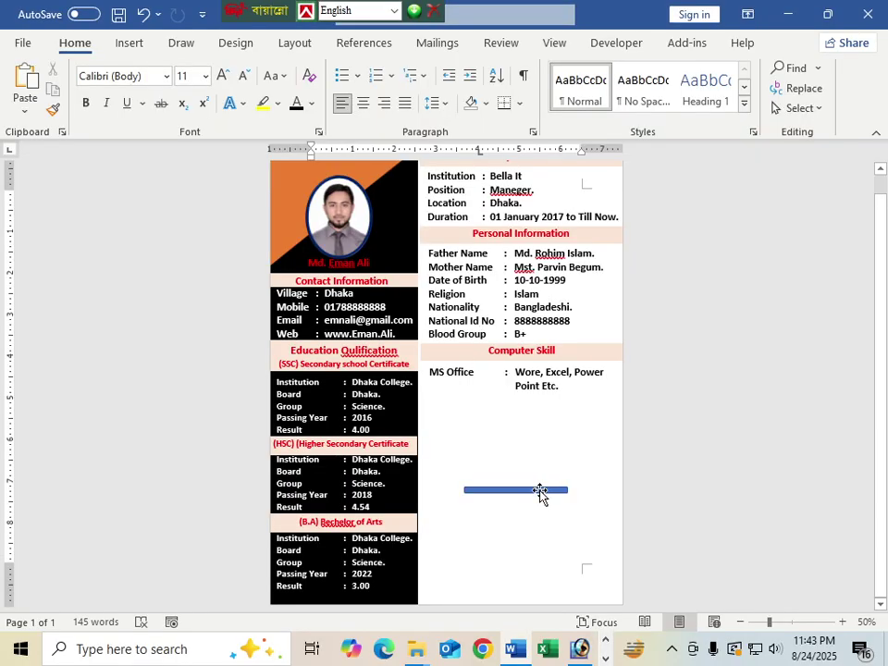
left_click_drag(540, 495, 536, 518)
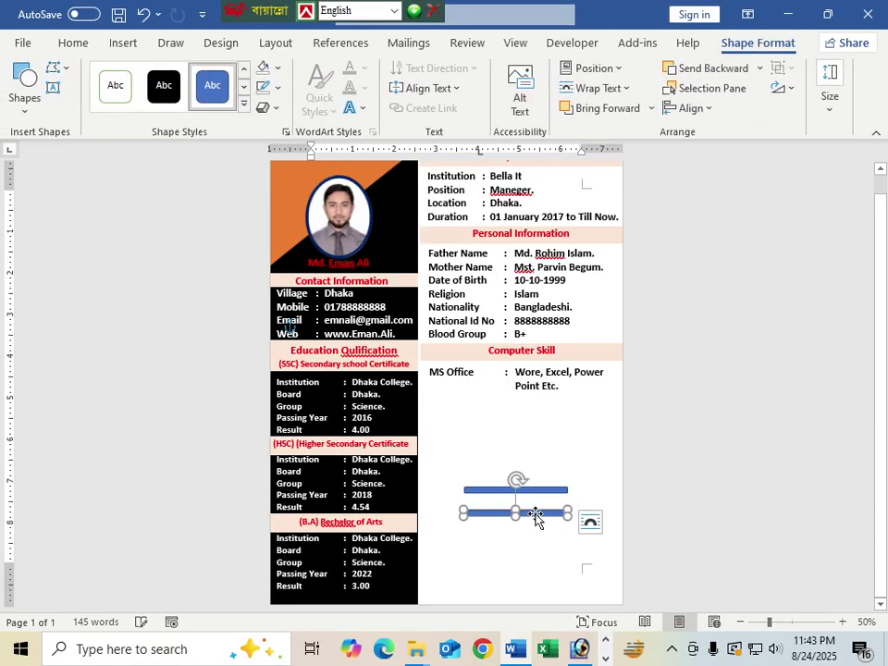
Step: Fill the copied bar white and lay it over the blue bar
left_click(278, 72)
left_click(273, 147)
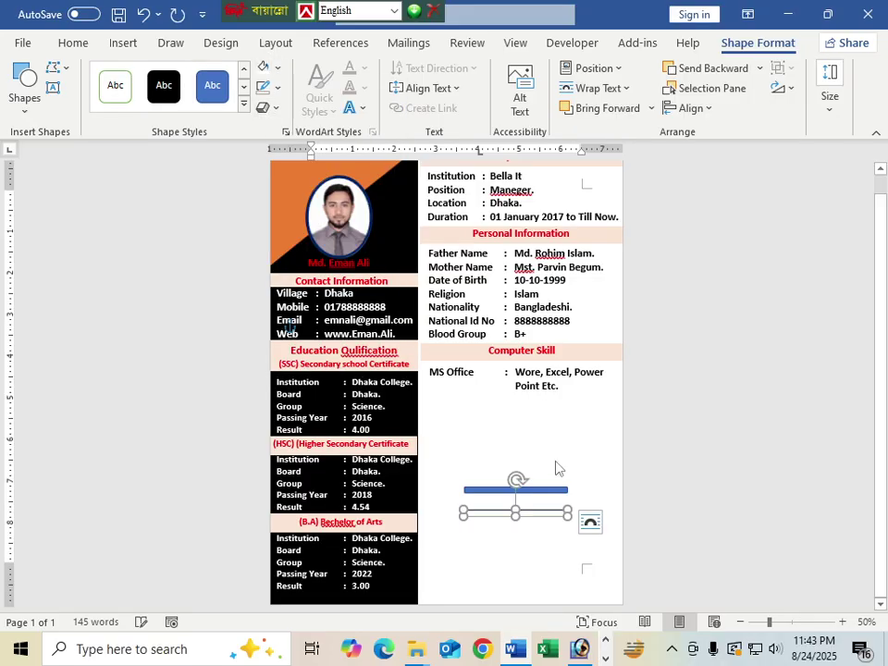
left_click(548, 534)
mouse_move(542, 514)
left_mouse_down()
mouse_move(560, 490)
mouse_move(618, 489)
mouse_move(560, 497)
mouse_move(568, 493)
mouse_move(534, 490)
mouse_move(553, 496)
left_mouse_up()
Step: Group the blue and white bars and move the group under the MS Office line
left_click(511, 560)
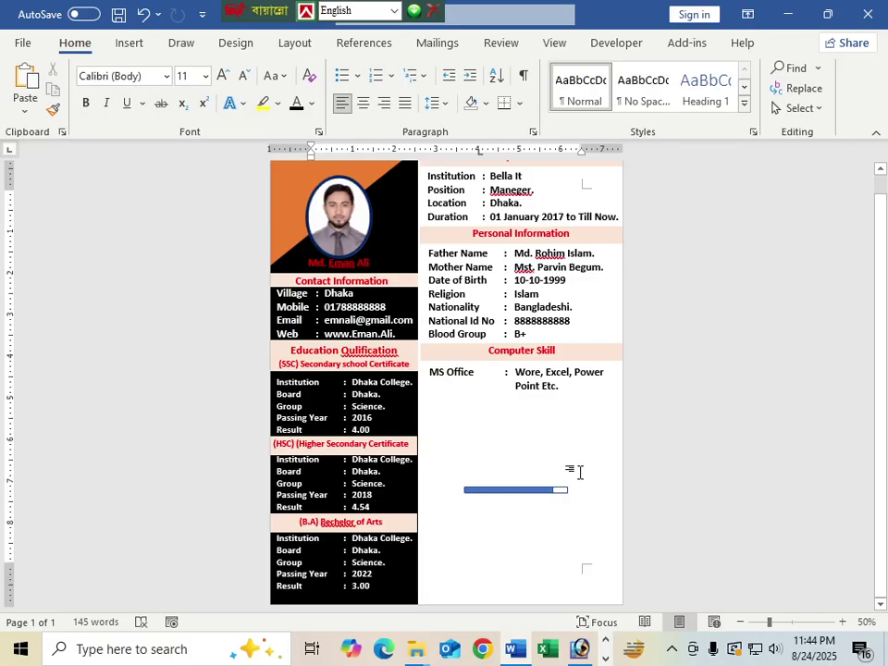
left_click(478, 496)
left_click(561, 500)
left_click(561, 496)
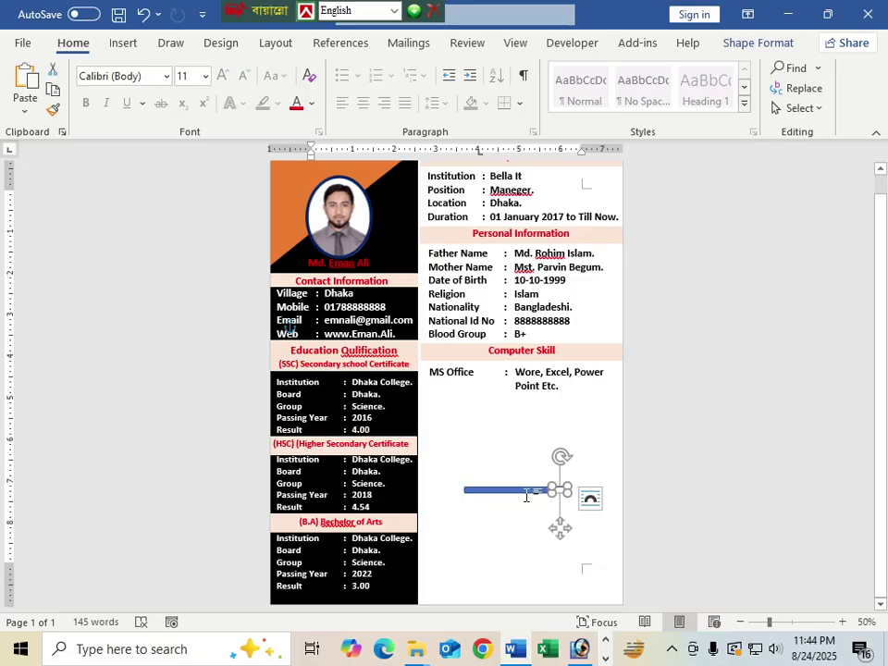
left_click(524, 497, "shift")
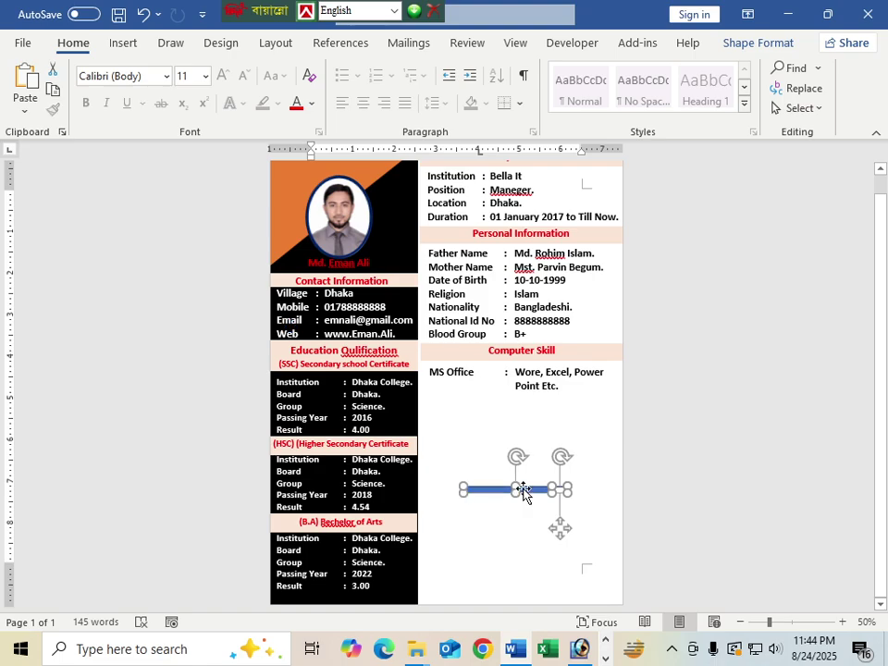
right_click(524, 494)
mouse_move(574, 248)
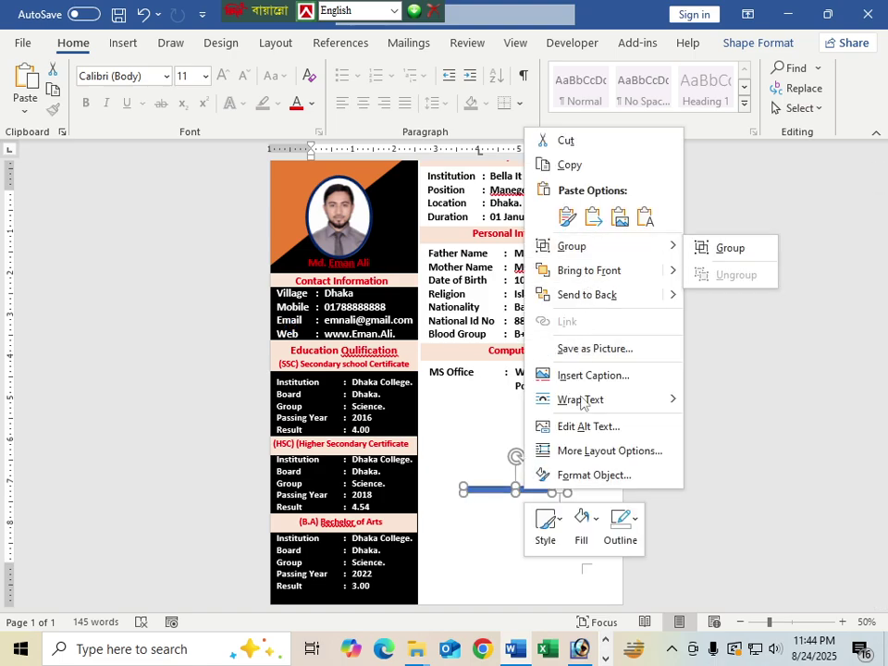
left_click(732, 249)
left_click_drag(533, 479, 535, 399)
Step: Type an 'Others : Email, Internet Browsing' row below the MS Office bar
left_click(554, 470)
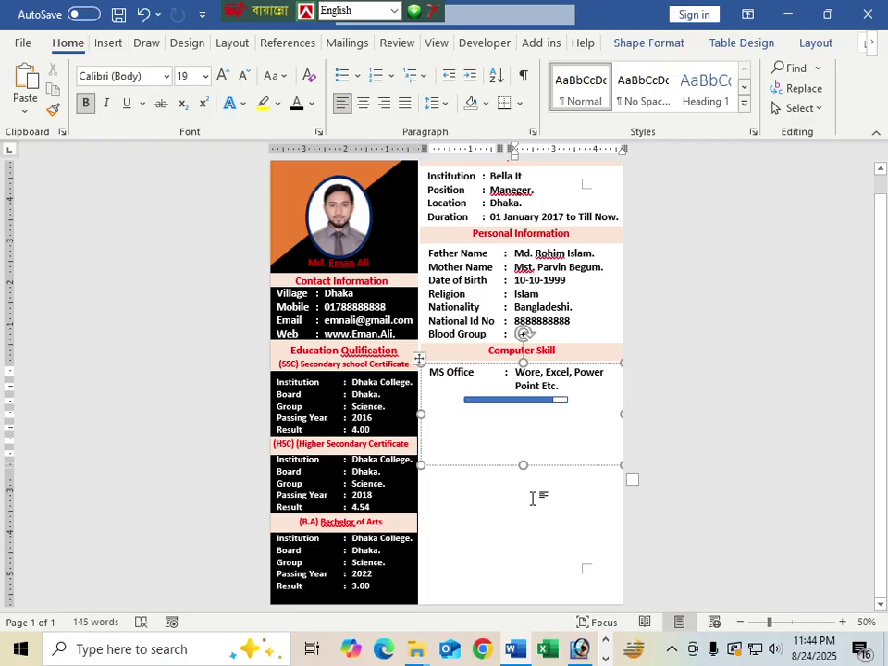
left_click(440, 418)
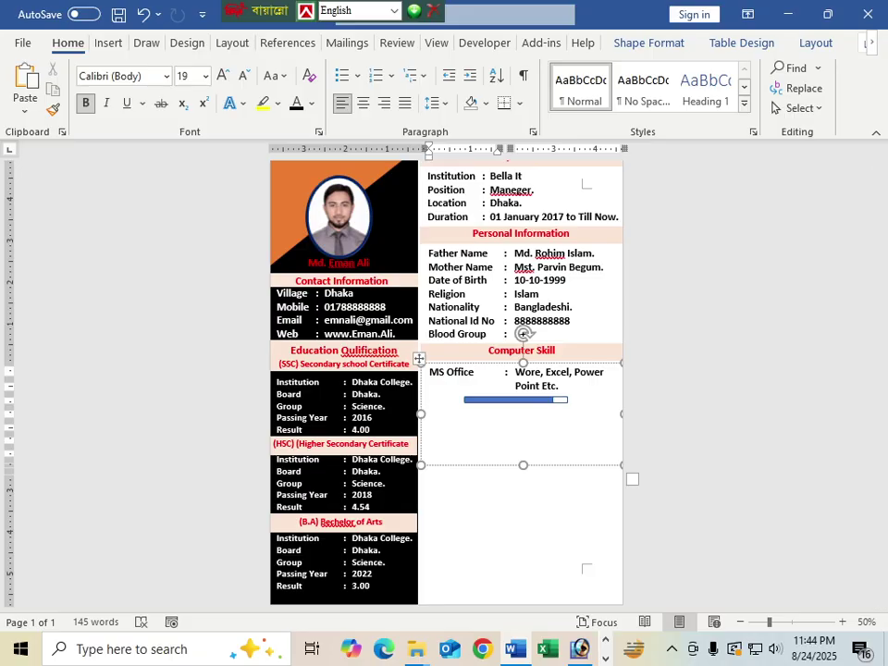
left_click(430, 413)
type("Others")
key("Tab")
type(":")
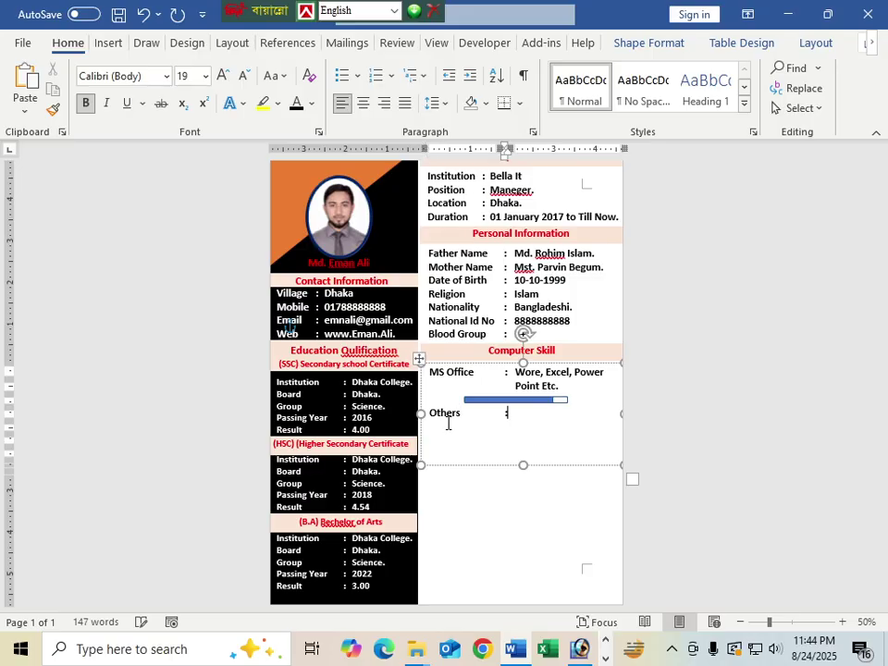
key("Tab")
type("Email,")
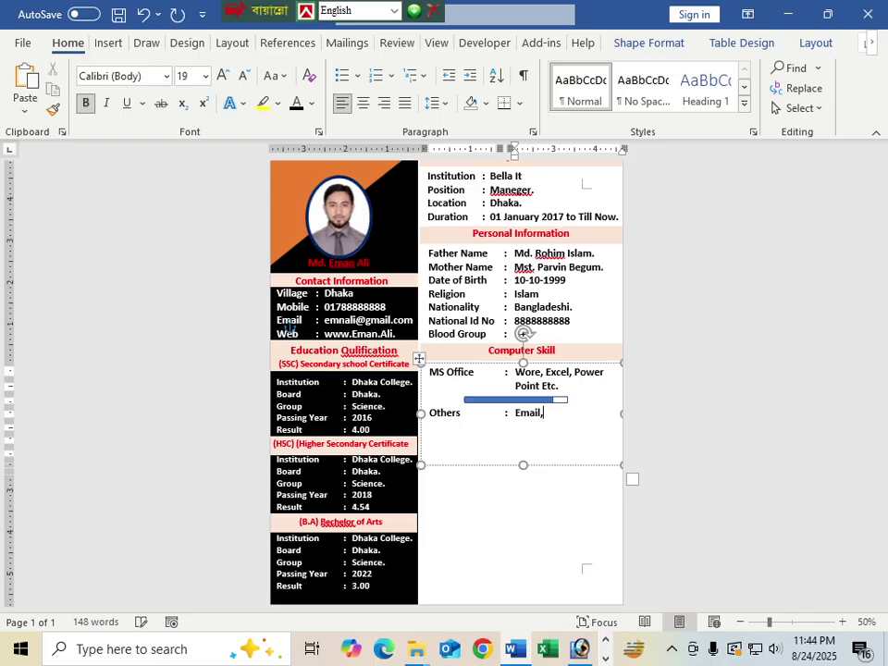
type(" Internet Browsing")
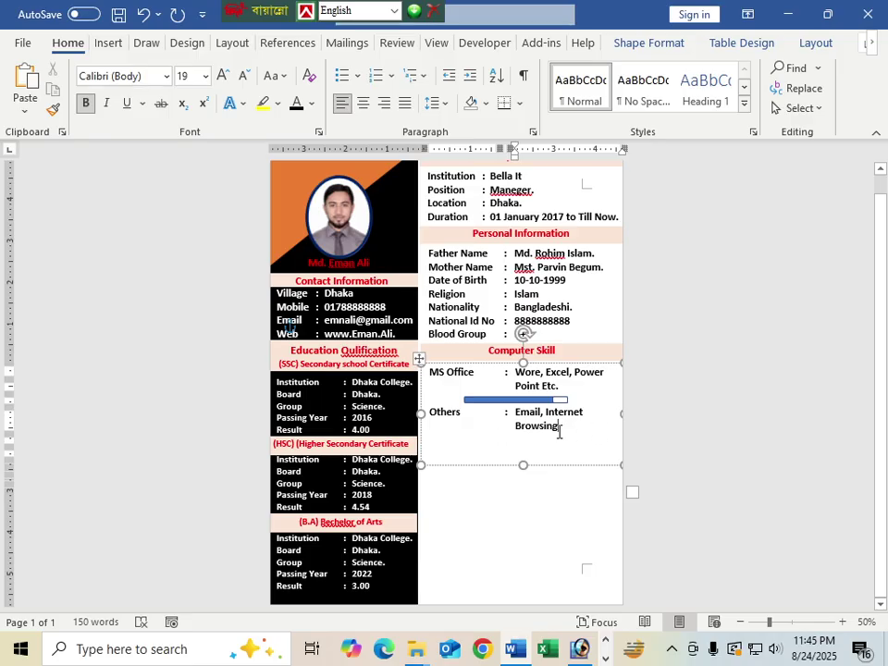
Step: Rearrange the Browsing text with a comma and remove the duplicated Browsing line
double_click(518, 429)
key("ctrl+c")
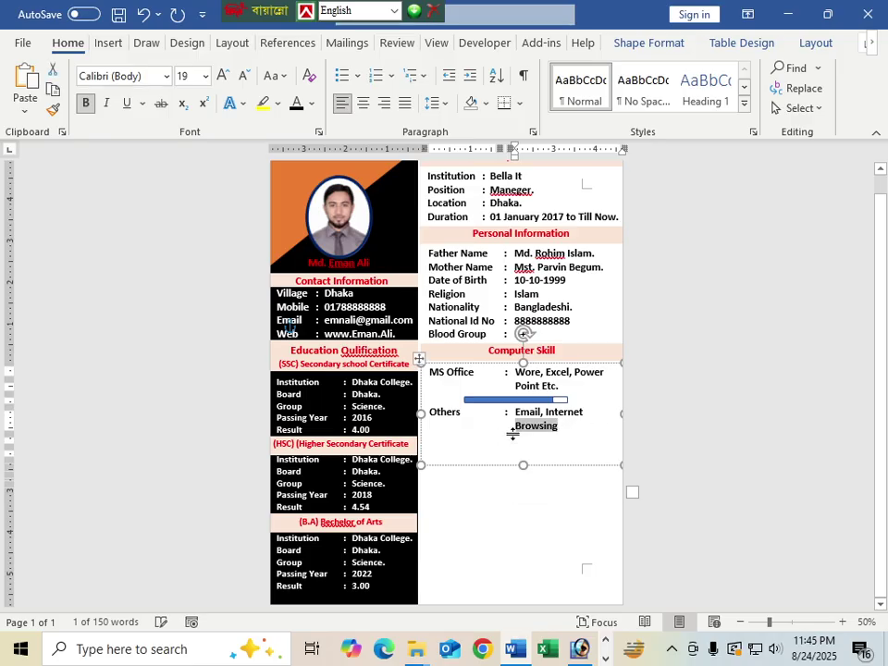
key("BackSpace")
key("ctrl+v")
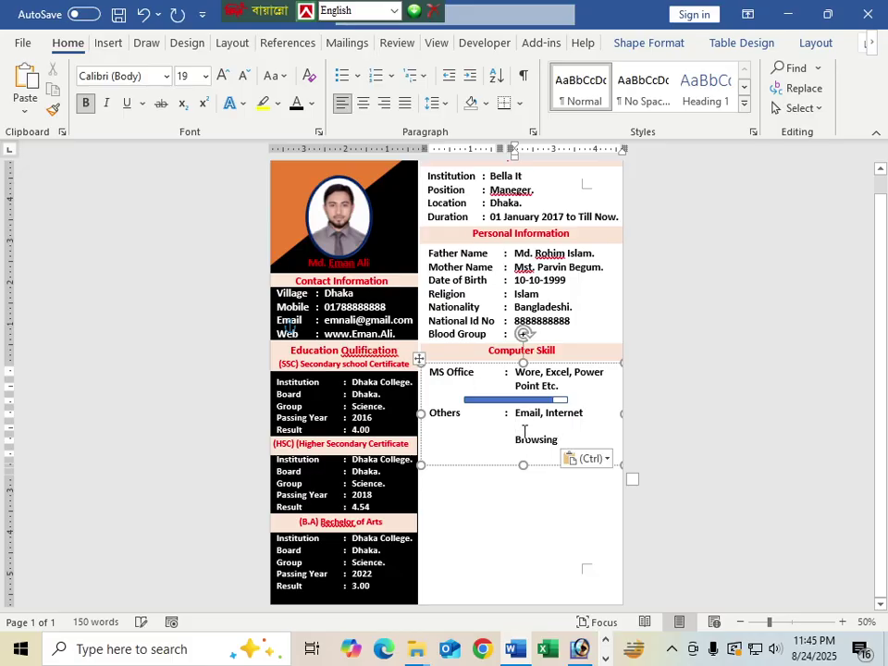
key("ctrl+v")
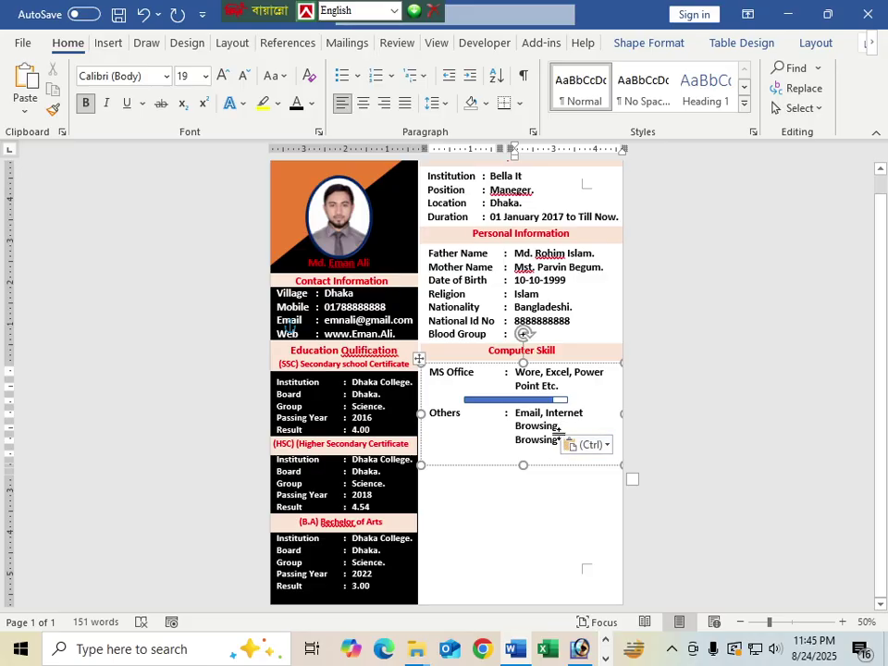
left_click(559, 426)
type(",")
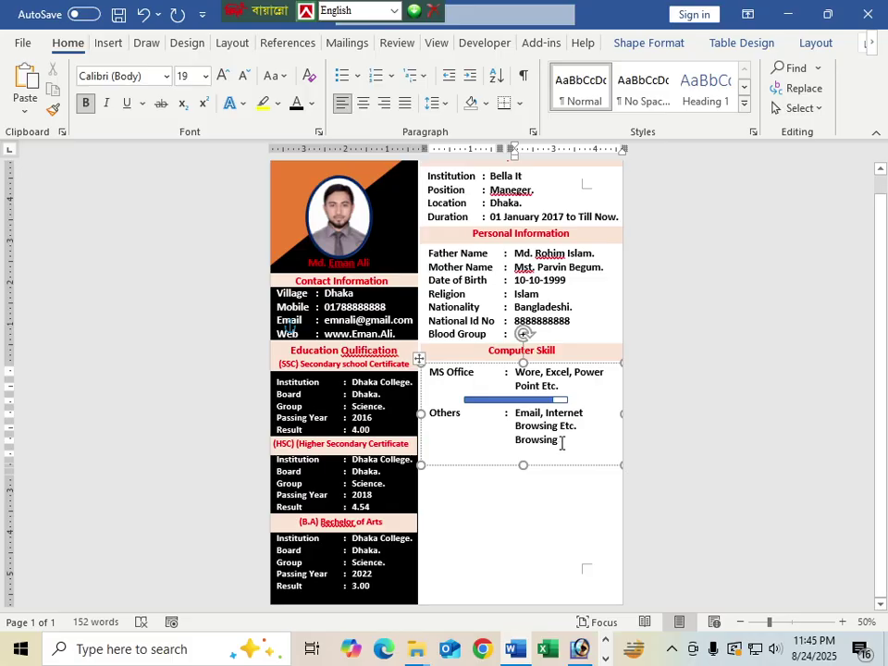
left_click_drag(562, 440, 511, 444)
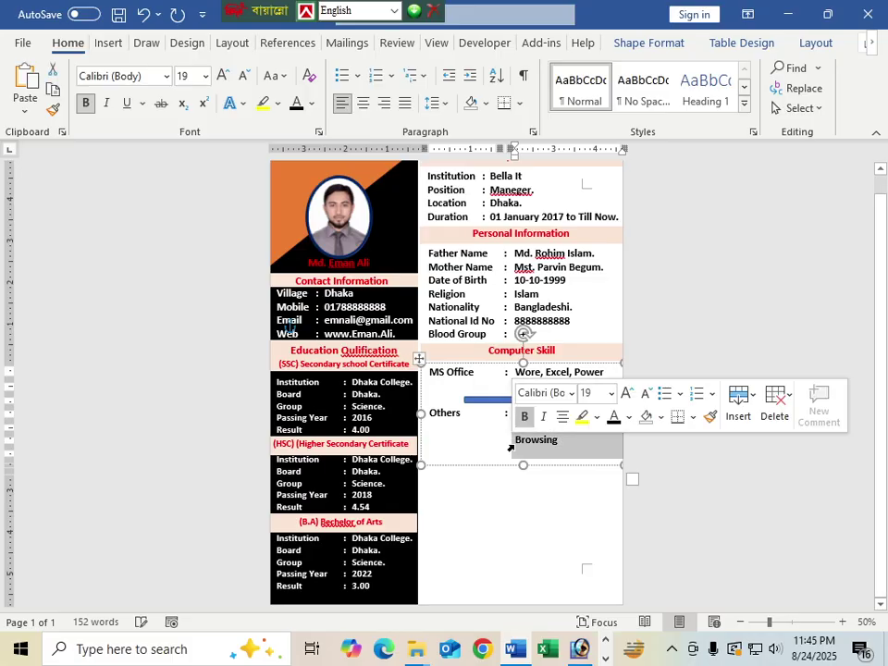
key("Delete")
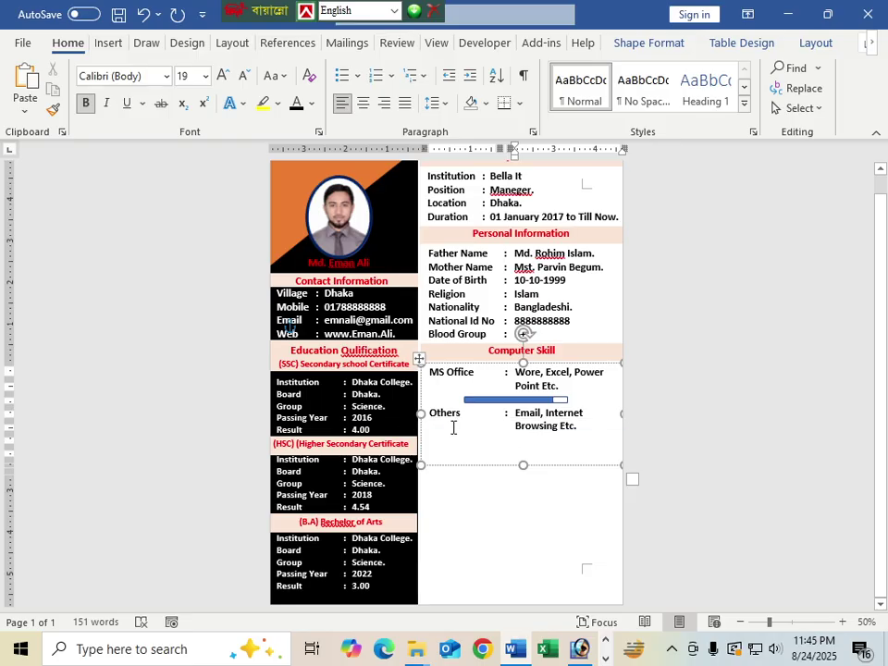
Step: Copy the skill bar below the Others row and nudge it up into alignment
left_click(518, 401)
left_click_drag(516, 407, 512, 449)
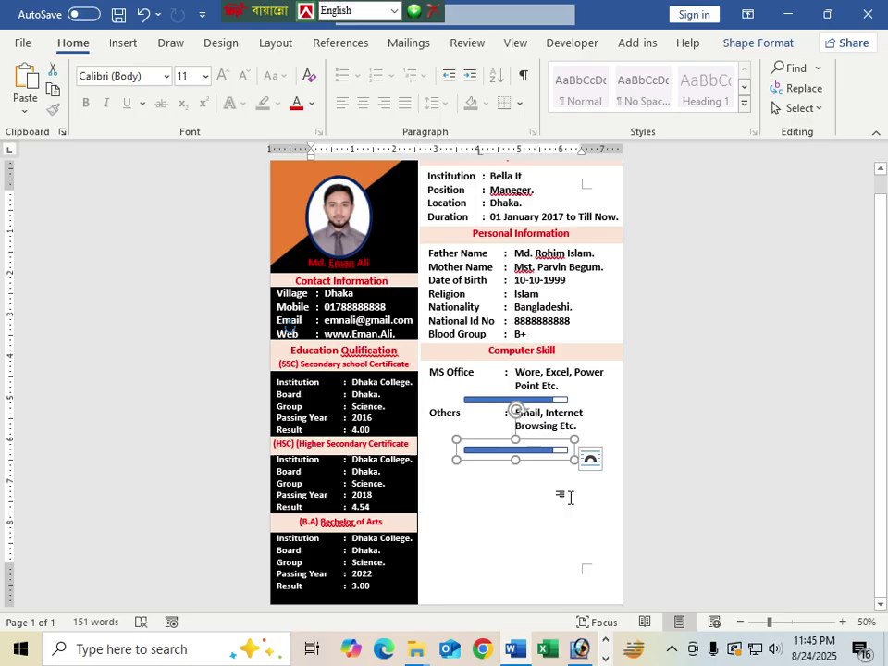
left_click(677, 521)
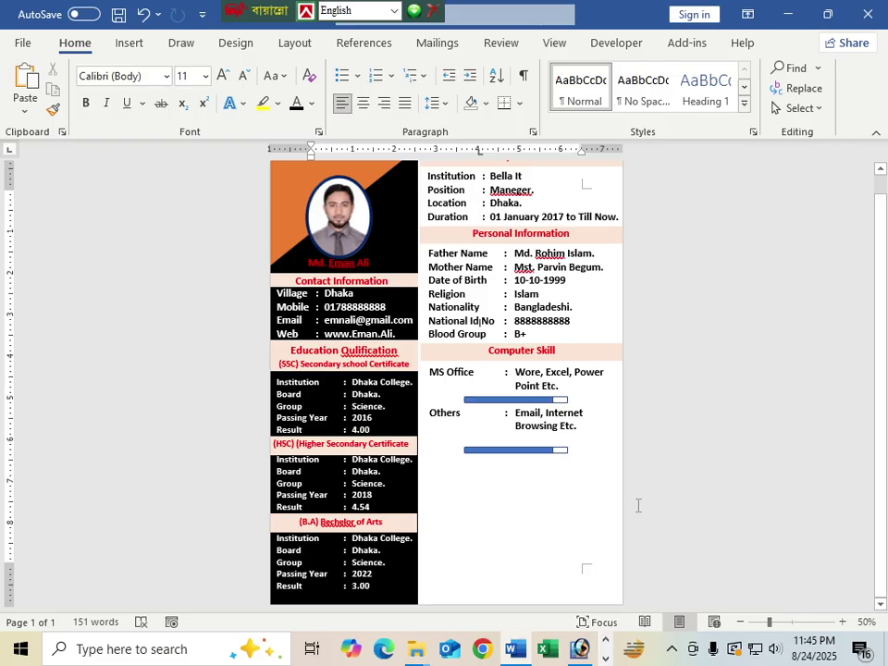
scroll(610, 505, "up", 1)
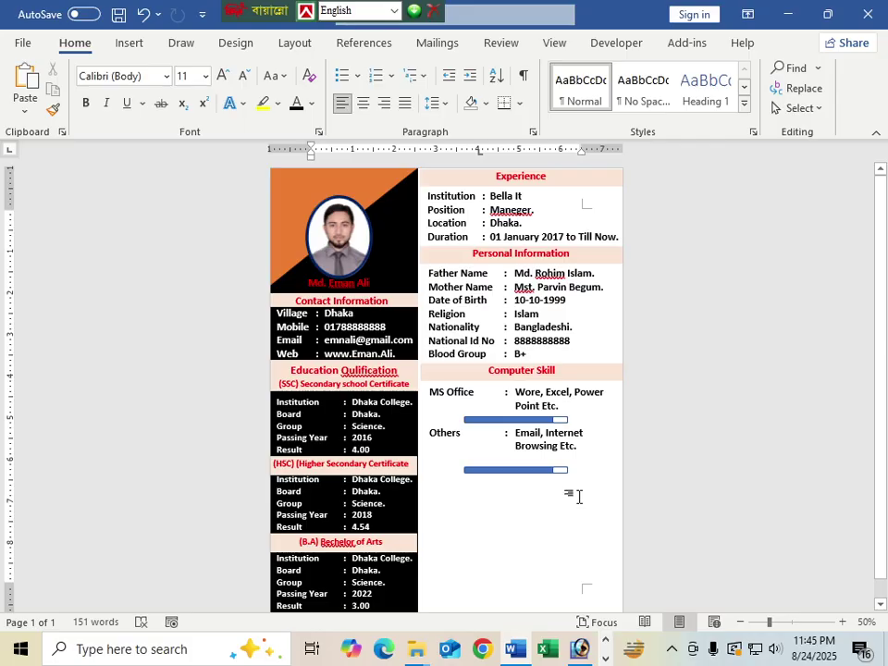
left_click(525, 470)
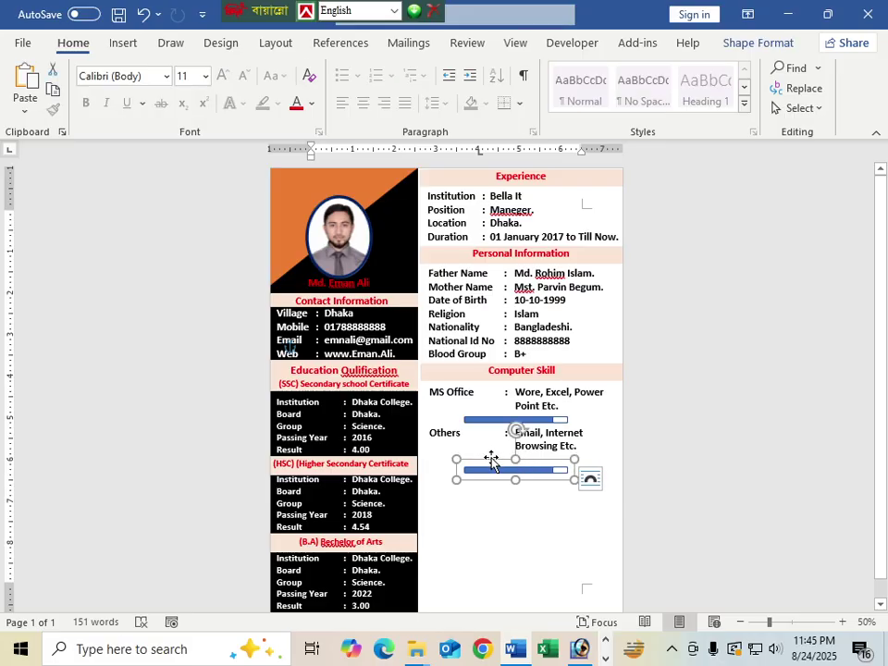
key("Up")
key("Up")
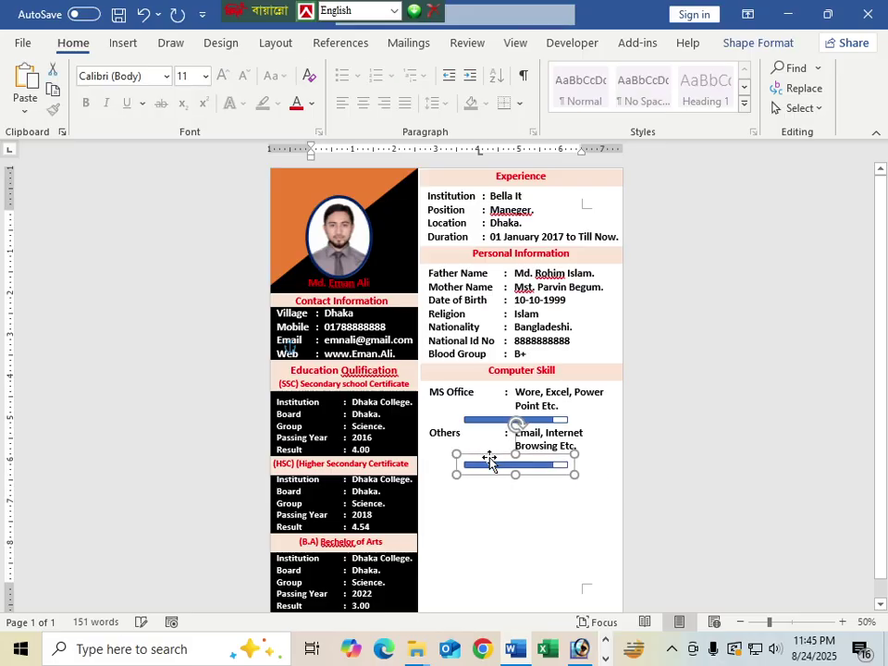
key("Up")
key("Up")
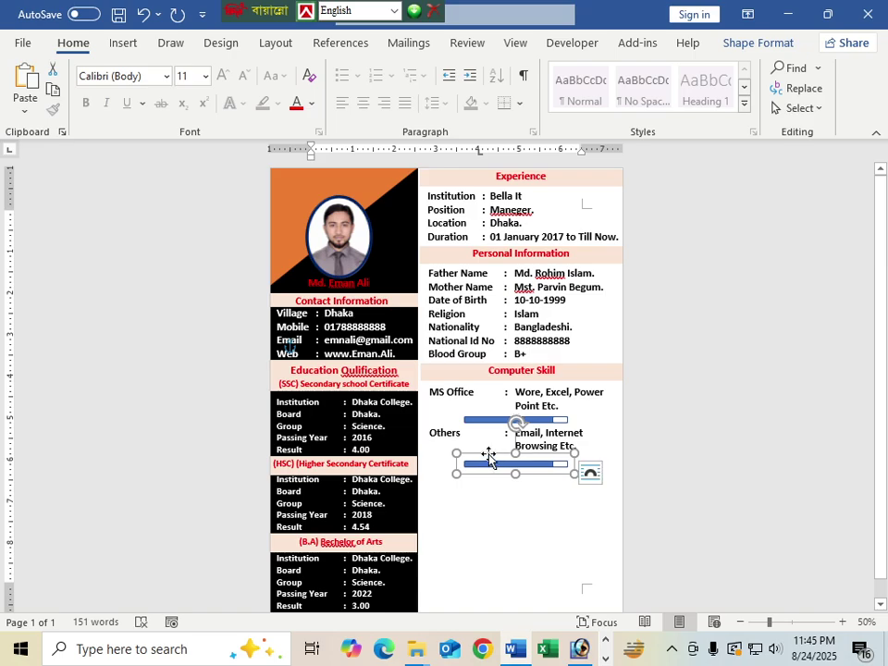
left_click(523, 523)
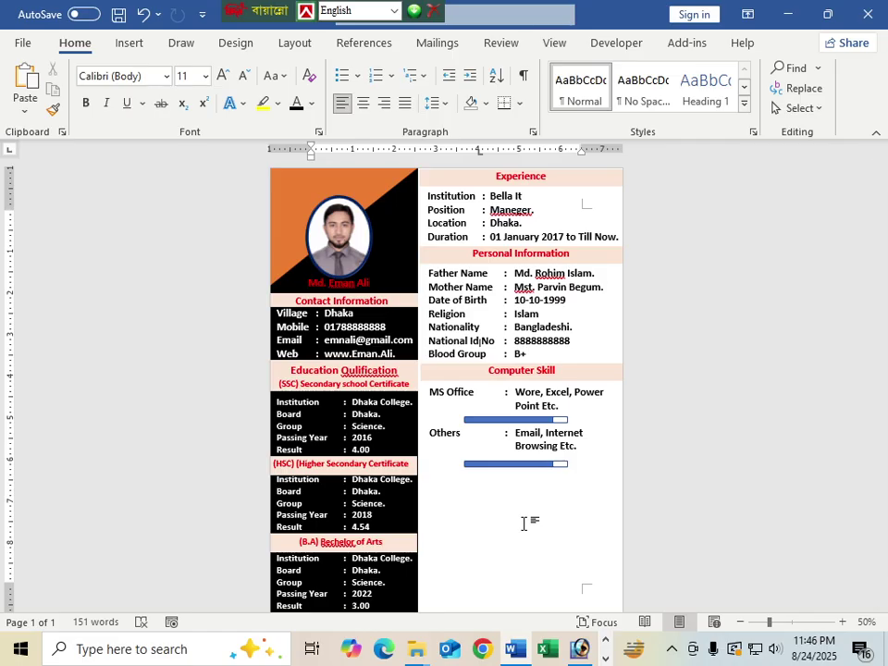
scroll(523, 523, "down", 1)
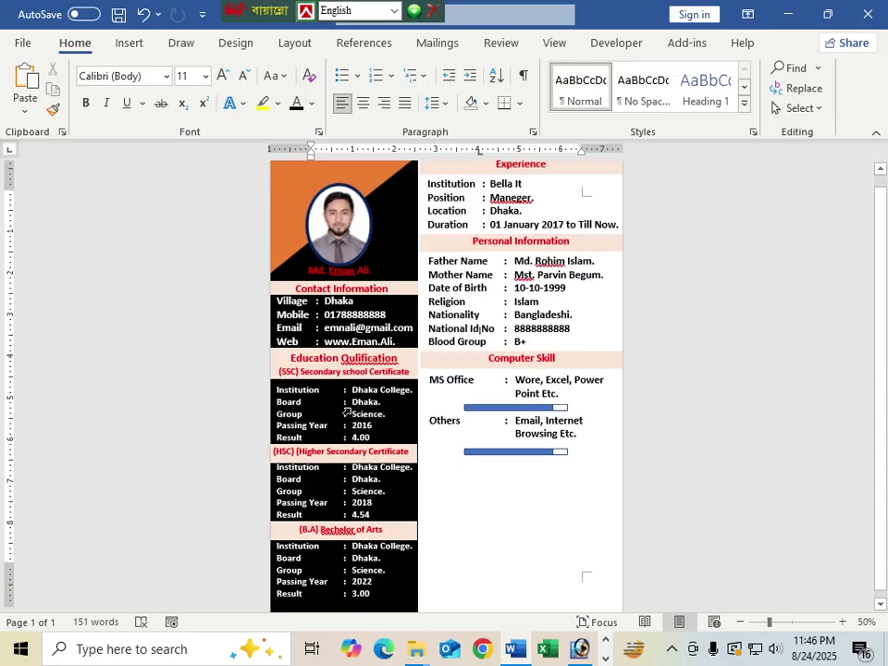
scroll(353, 430, "up", 1)
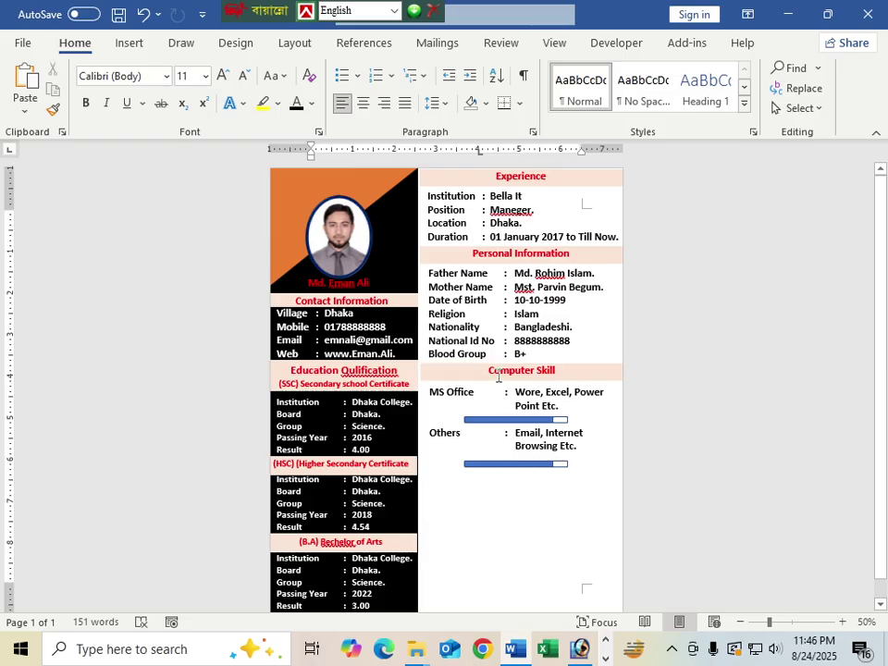
Step: Copy the Computer Skill heading below the Others bar and retitle it 'Delclaration'
left_click_drag(491, 374, 474, 490)
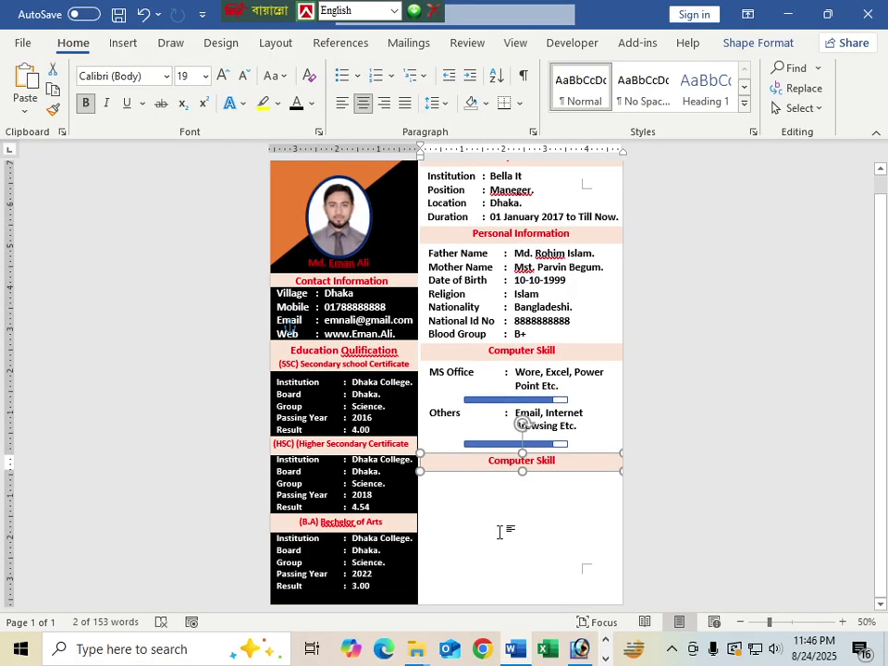
scroll(499, 525, "down", 1)
scroll(498, 524, "up", 1)
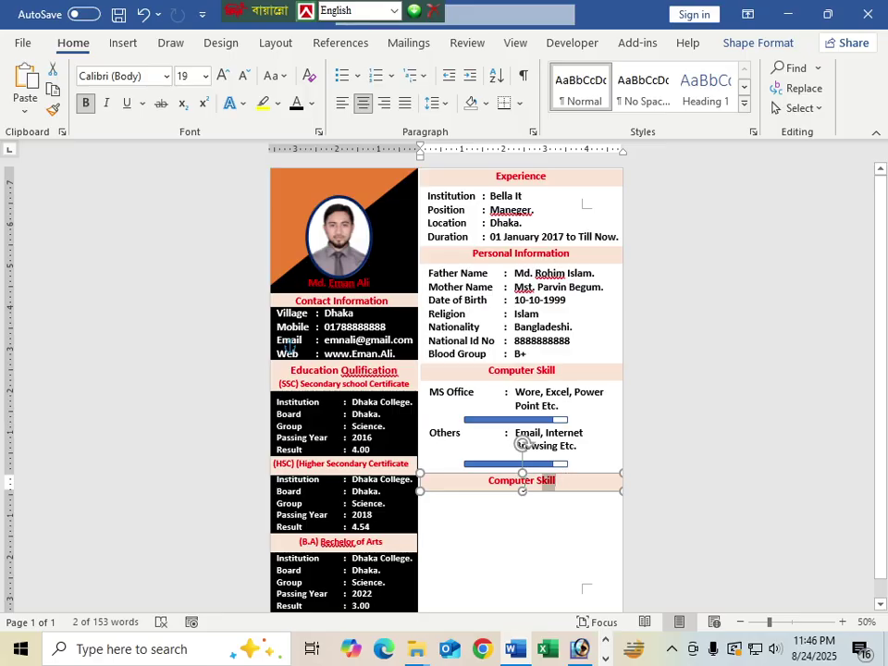
left_click_drag(543, 482, 488, 487)
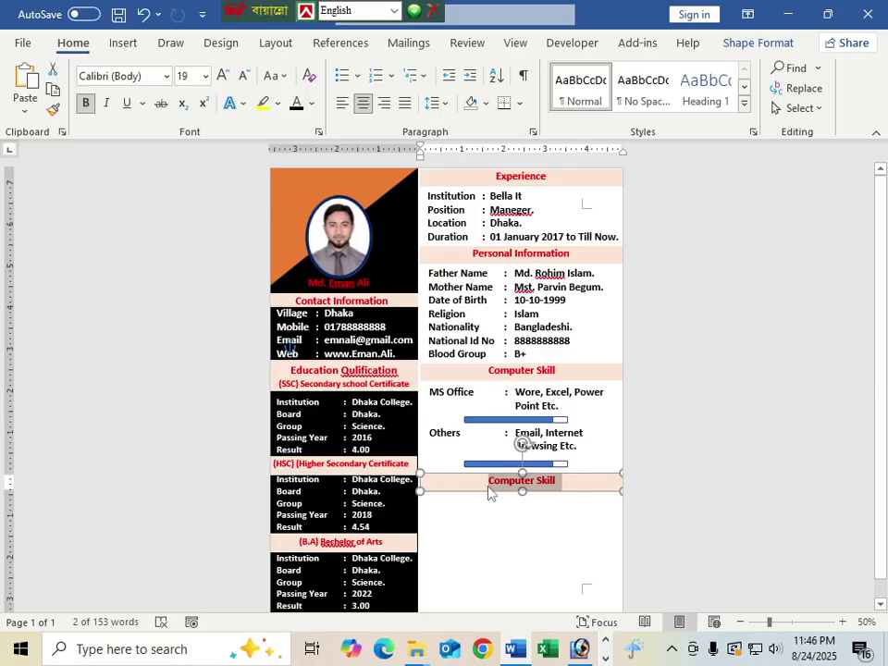
type("Delclaration")
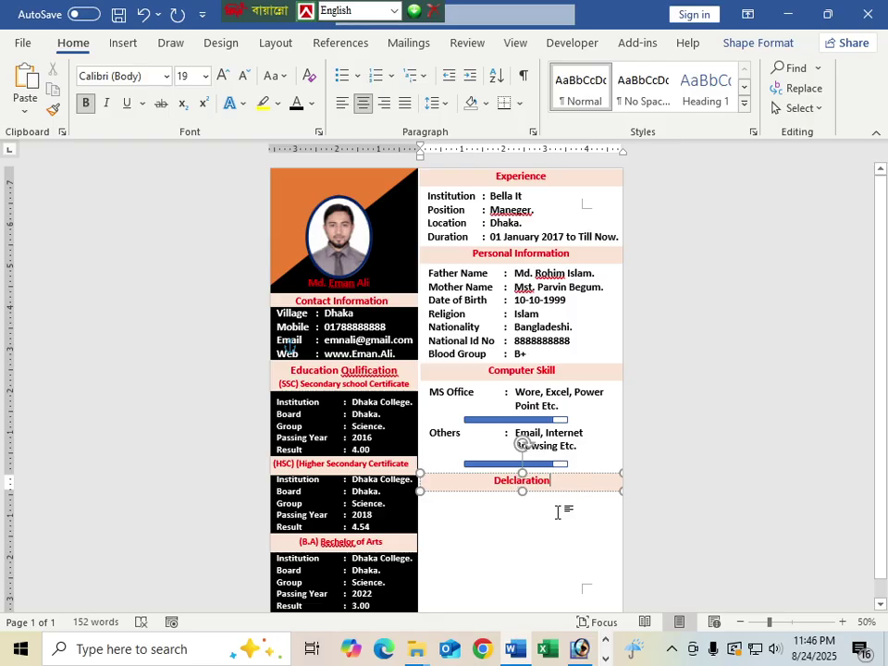
scroll(561, 511, "down", 1)
left_click(505, 501)
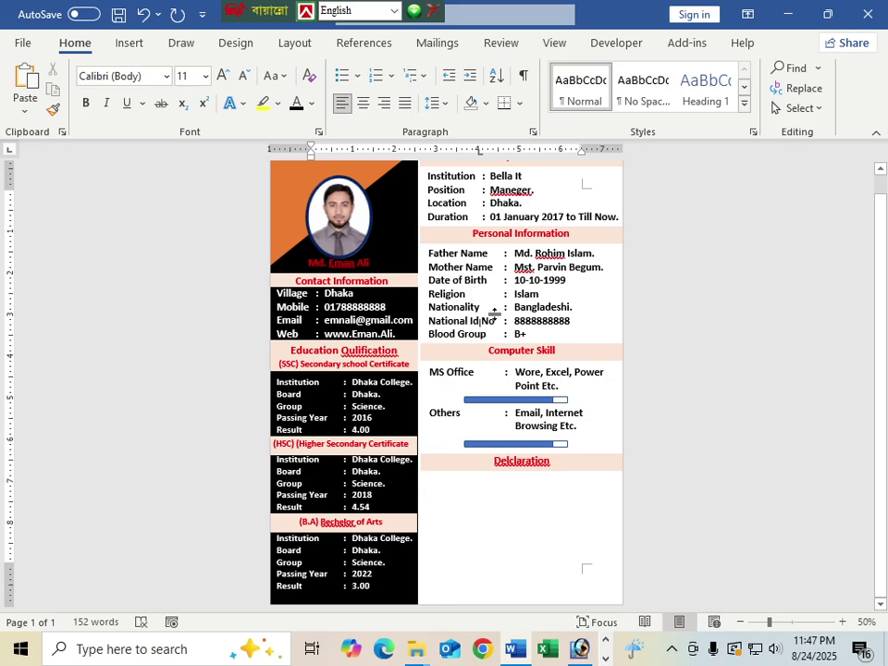
Step: Copy the Personal Information box below Delclaration and delete its table rows
left_click(493, 311)
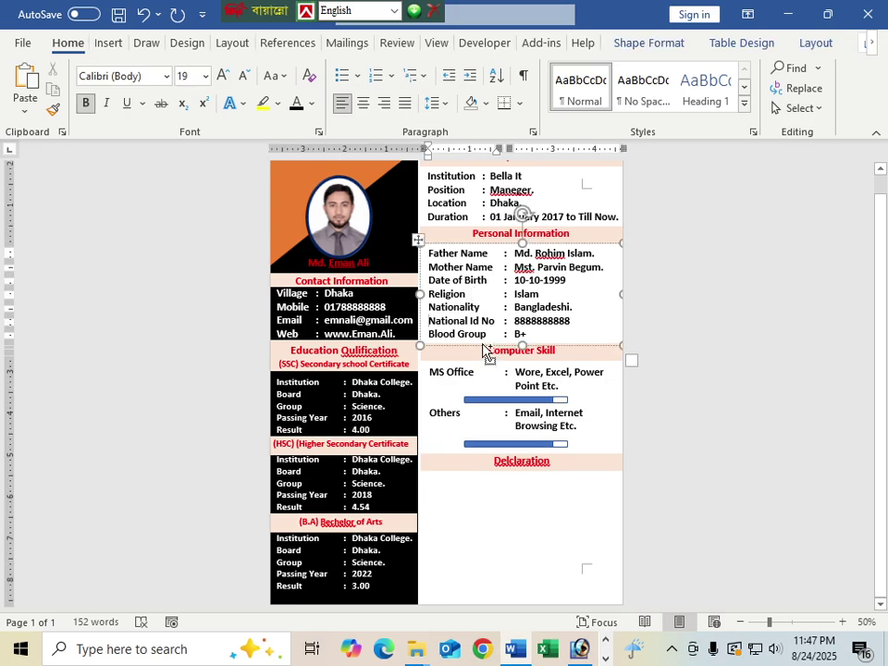
left_click_drag(487, 353, 484, 567)
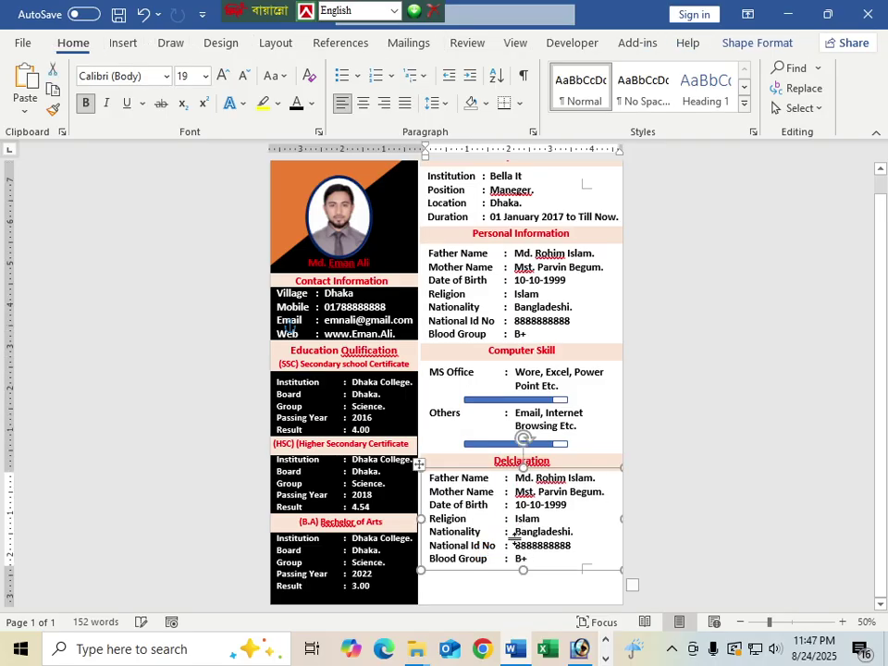
key("ctrl+z")
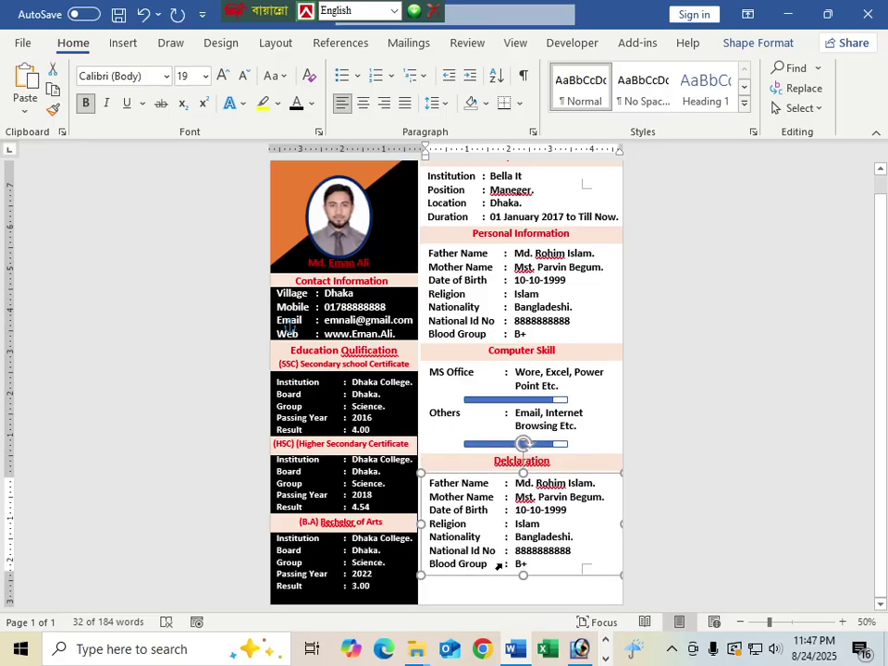
left_click_drag(530, 564, 511, 504)
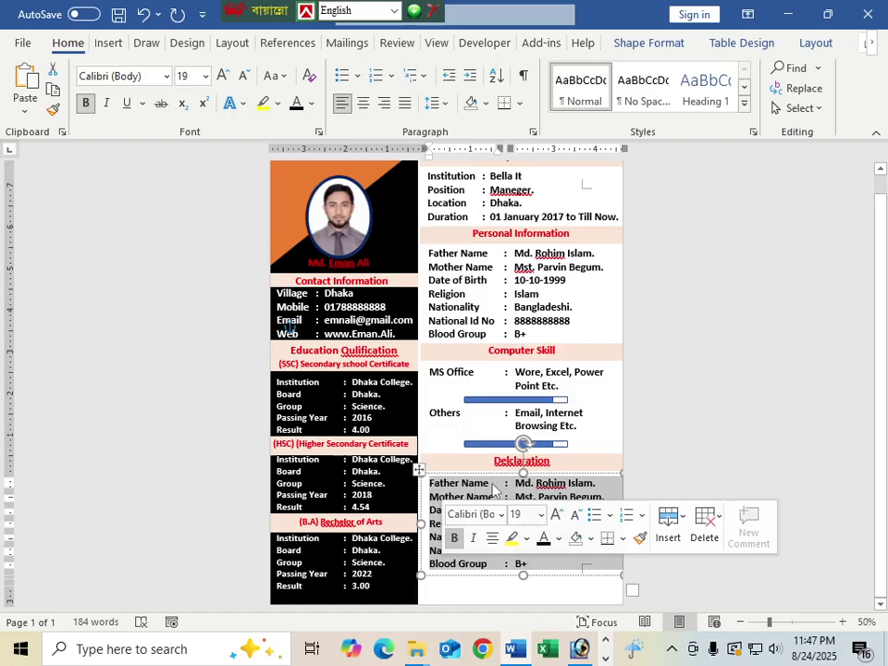
key("BackSpace")
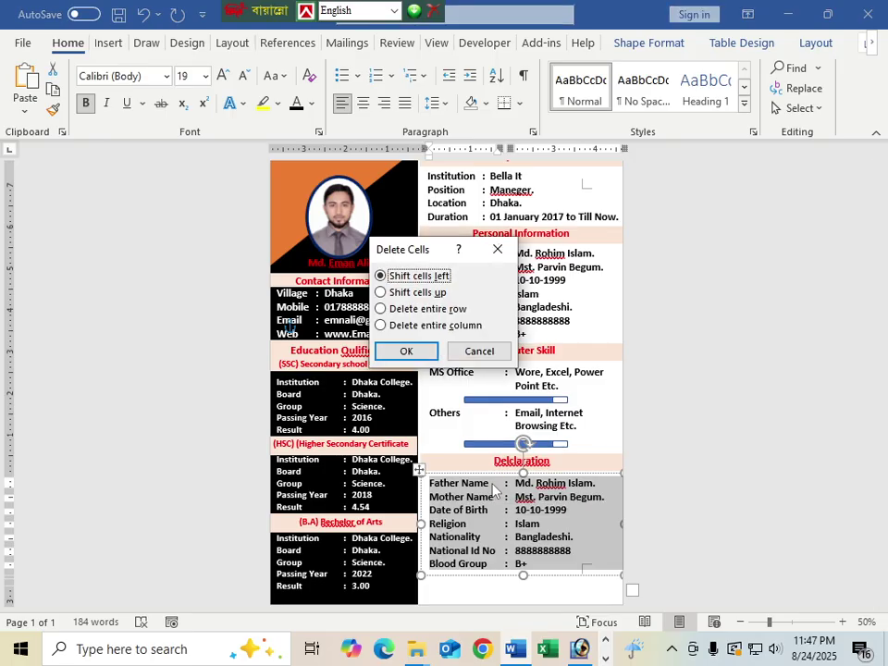
key("Return")
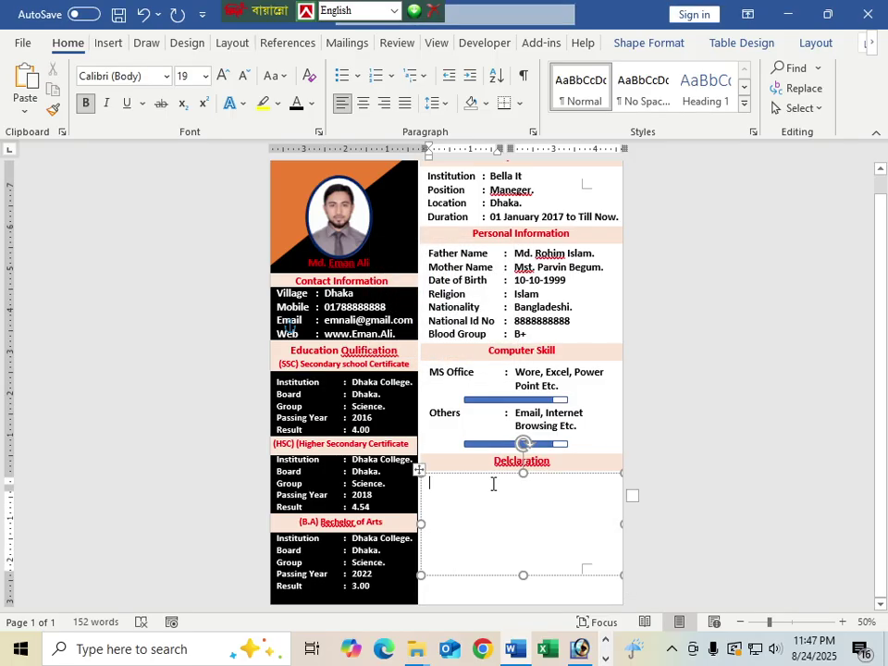
key("Return")
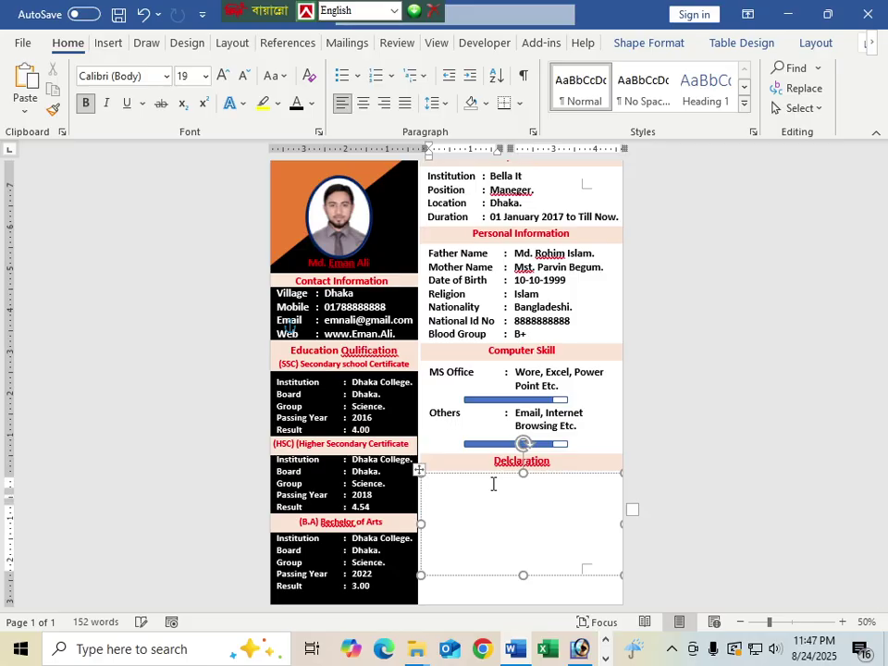
Step: Type and erase test characters, leaving the declaration box empty
type("fdfdfffffffffffff ffffffffff")
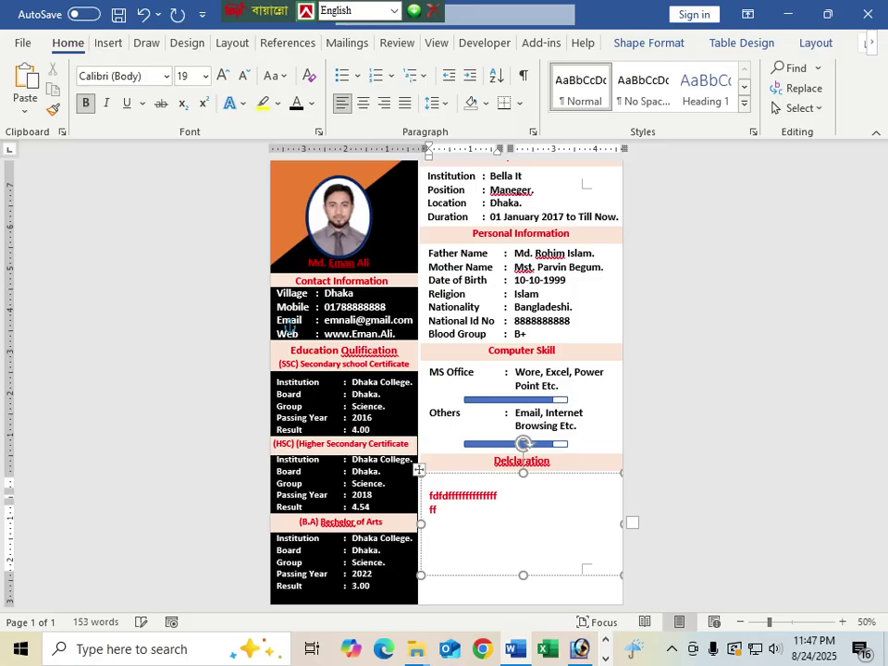
key("ctrl+a")
key("BackSpace")
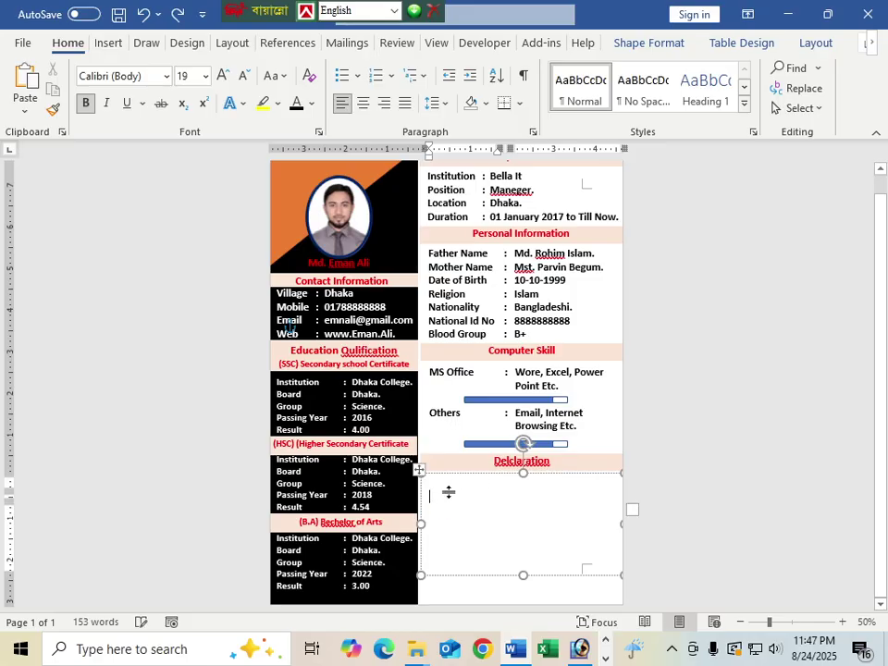
left_click_drag(433, 485, 584, 511)
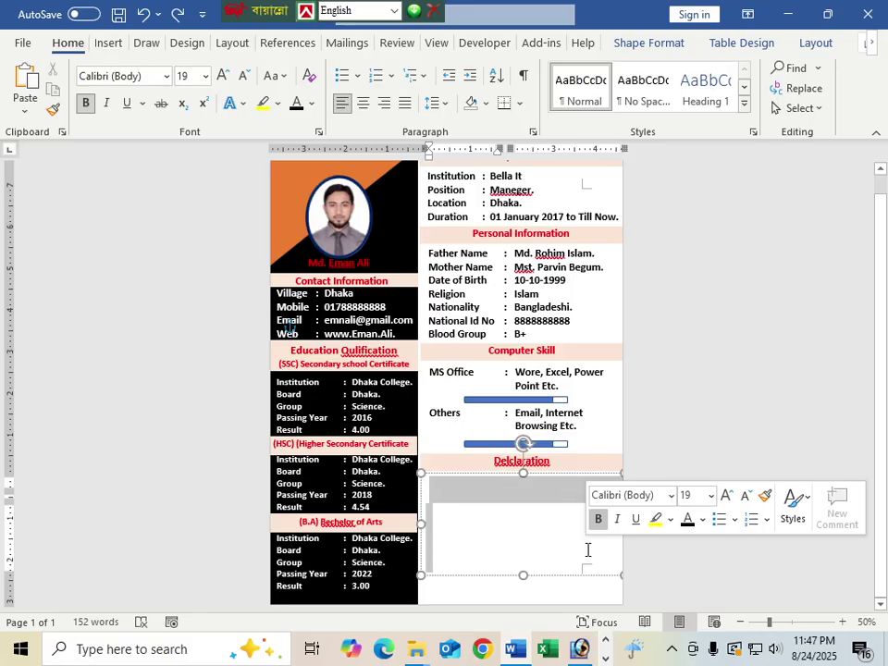
left_click(587, 549)
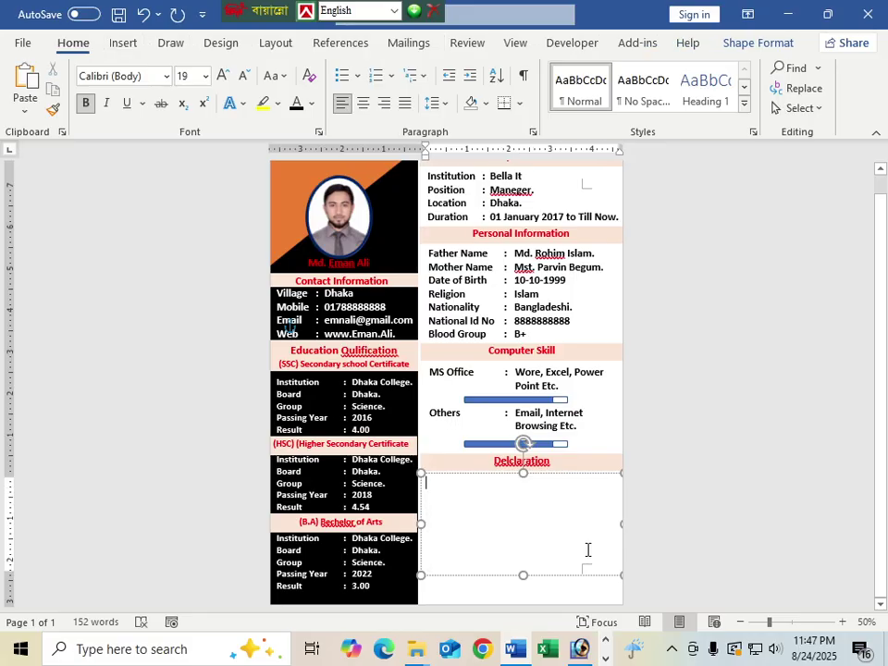
type("zzzzzzzzzzzzzzzzzzzz")
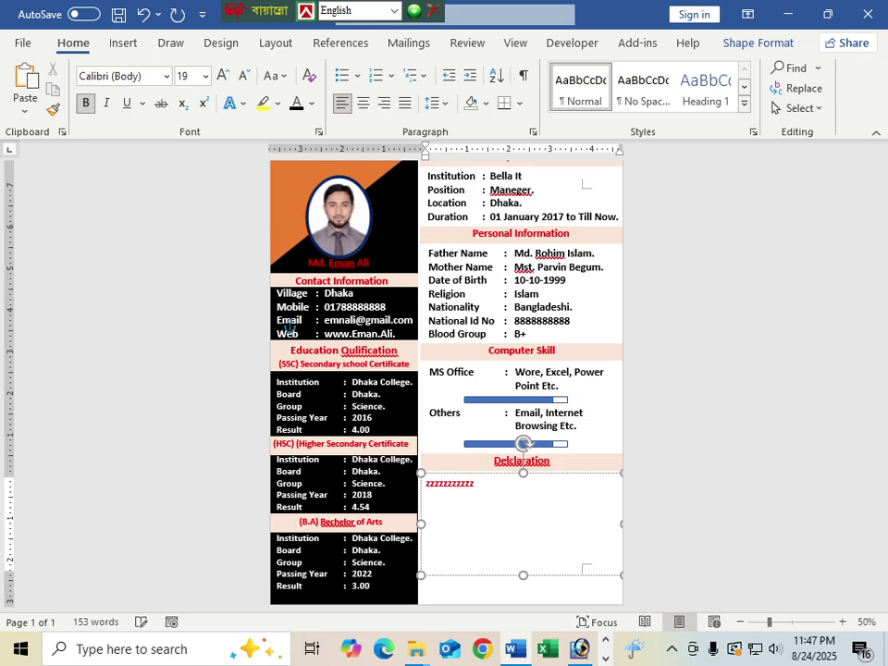
type("zzzzzzzzzzzzzzz")
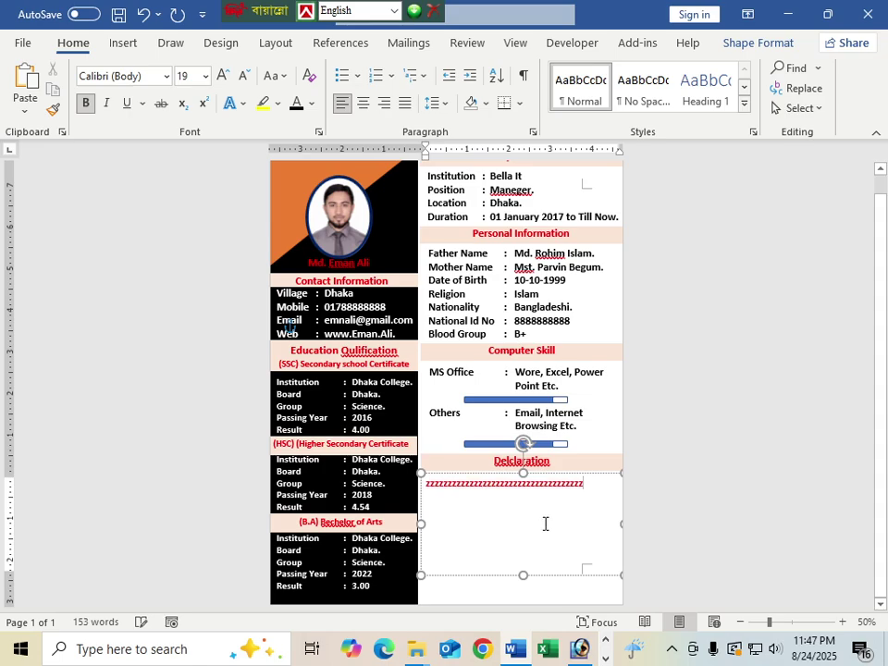
key("BackSpace")
key("BackSpace")
key("BackSpace")
key("BackSpace")
key("BackSpace")
key("BackSpace")
key("BackSpace")
key("BackSpace")
key("BackSpace")
key("BackSpace")
key("BackSpace")
key("BackSpace")
key("BackSpace")
key("BackSpace")
key("BackSpace")
key("BackSpace")
key("BackSpace")
key("BackSpace")
key("BackSpace")
key("BackSpace")
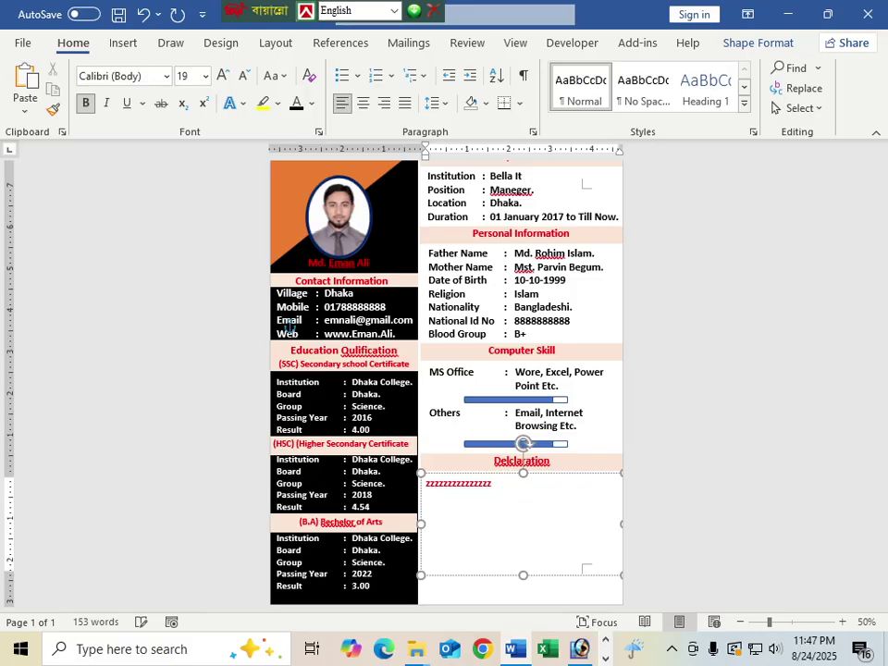
key("BackSpace")
key("BackSpace")
key("BackSpace")
key("BackSpace")
key("BackSpace")
key("BackSpace")
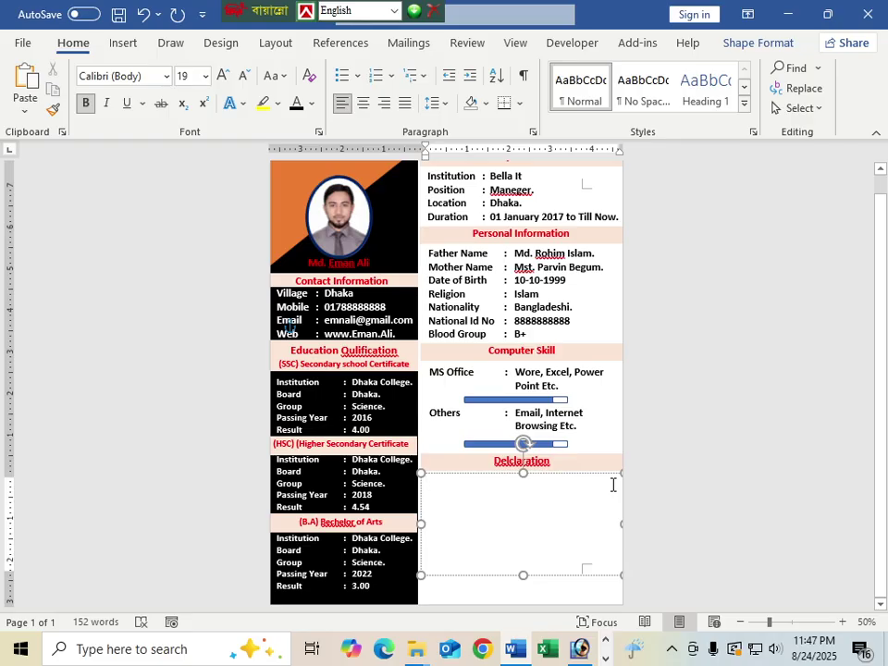
Step: Type the declaration that the Resume's information is true to the best of my belief and knowledge
type("I")
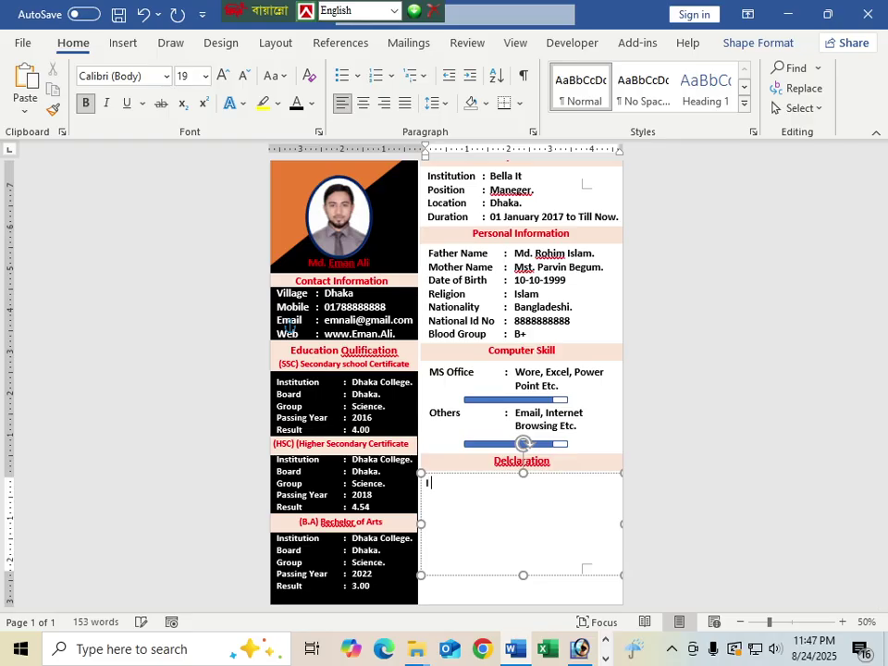
type(" decleare that")
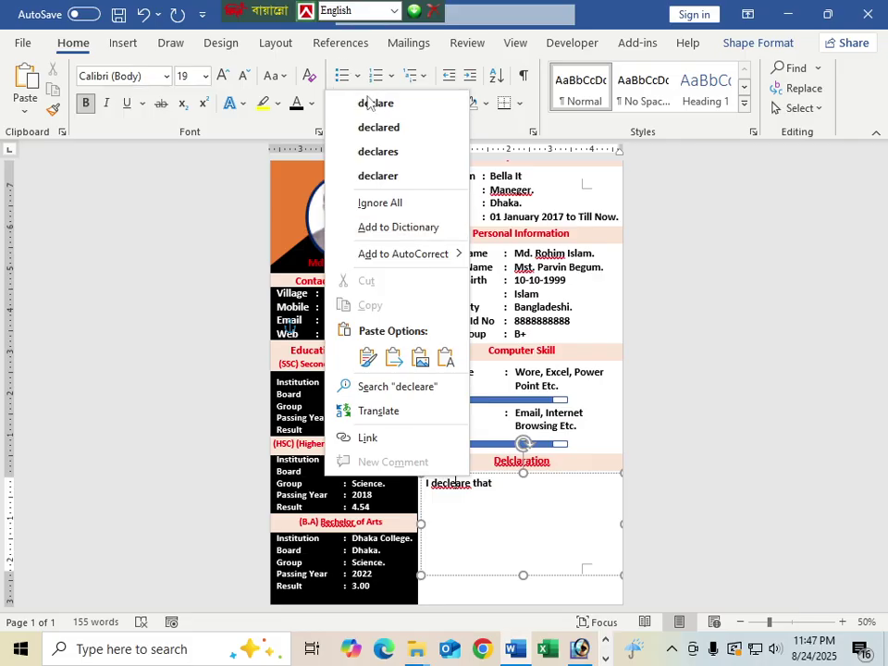
left_click(369, 103)
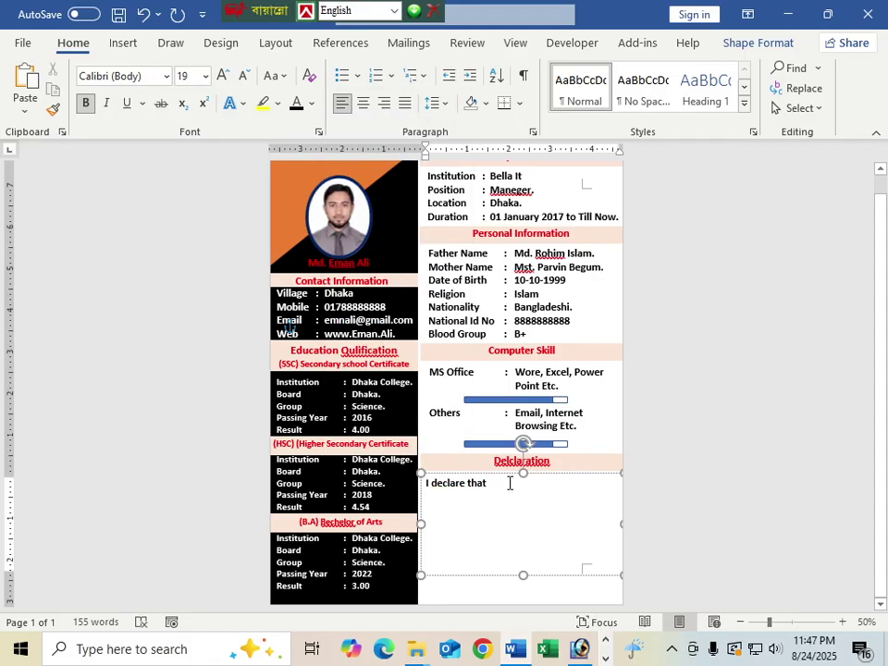
type("ifn")
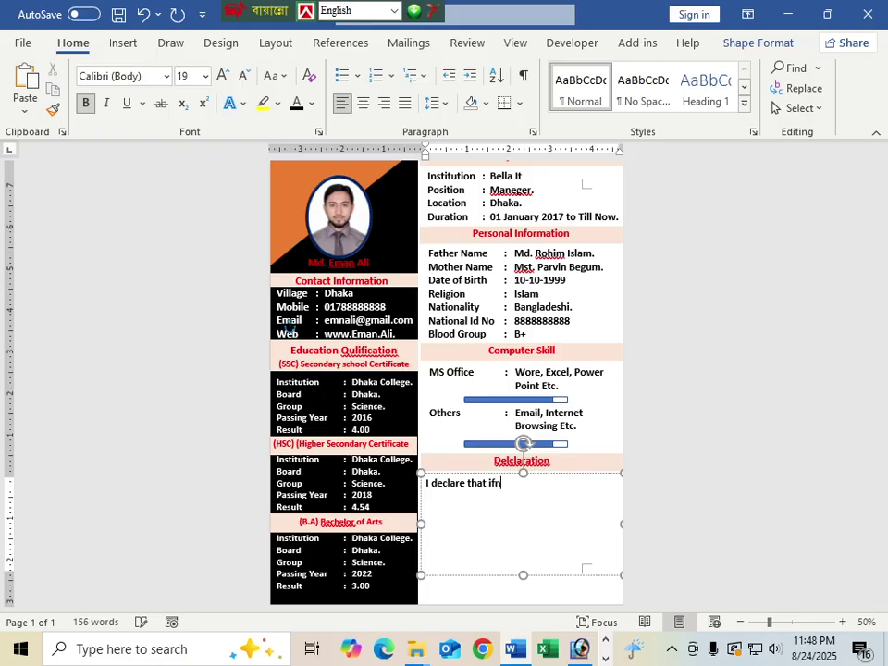
type("fo")
key("BackSpace")
key("BackSpace")
key("BackSpace")
type("nformation sp")
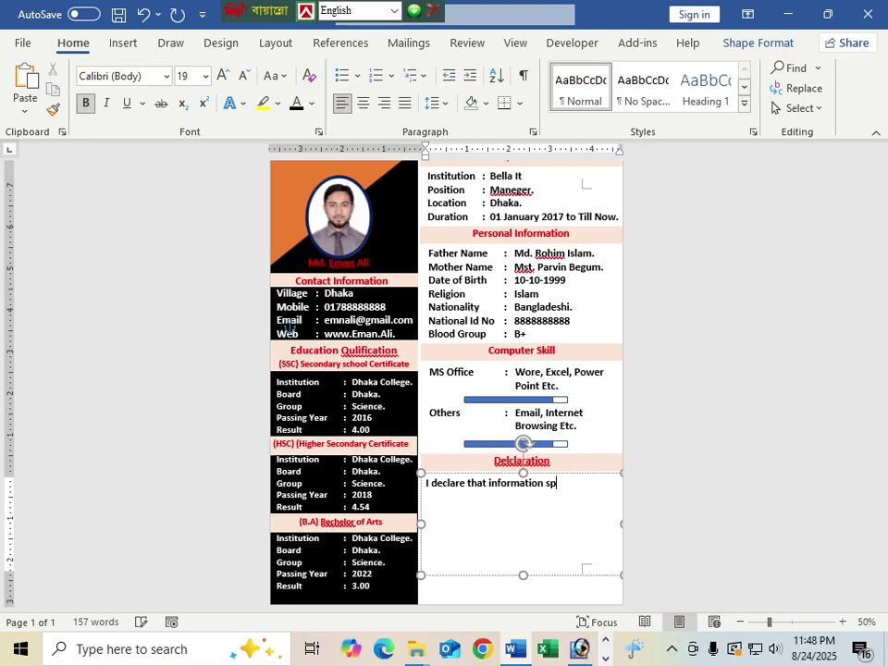
type("ecified in this")
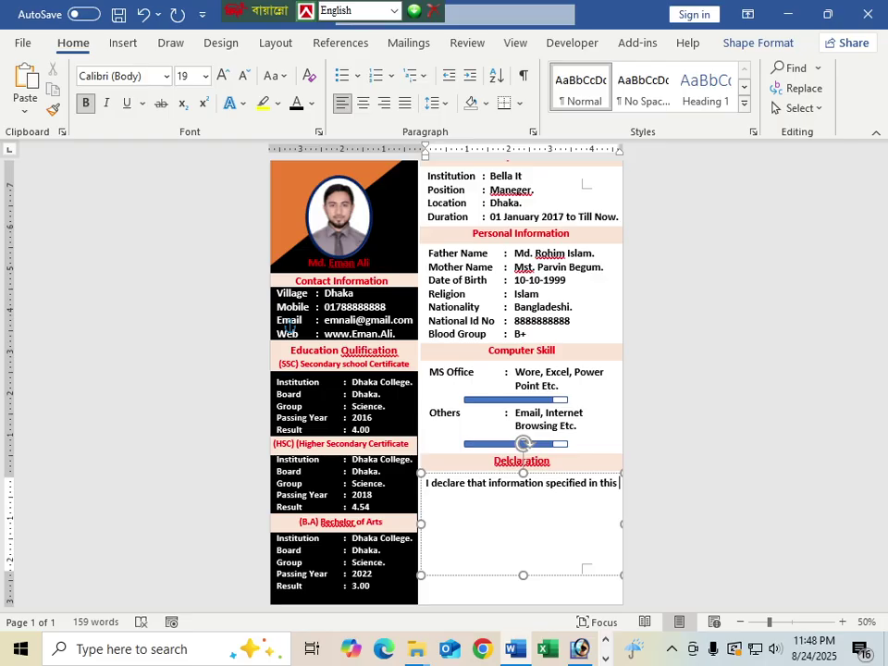
type(" R")
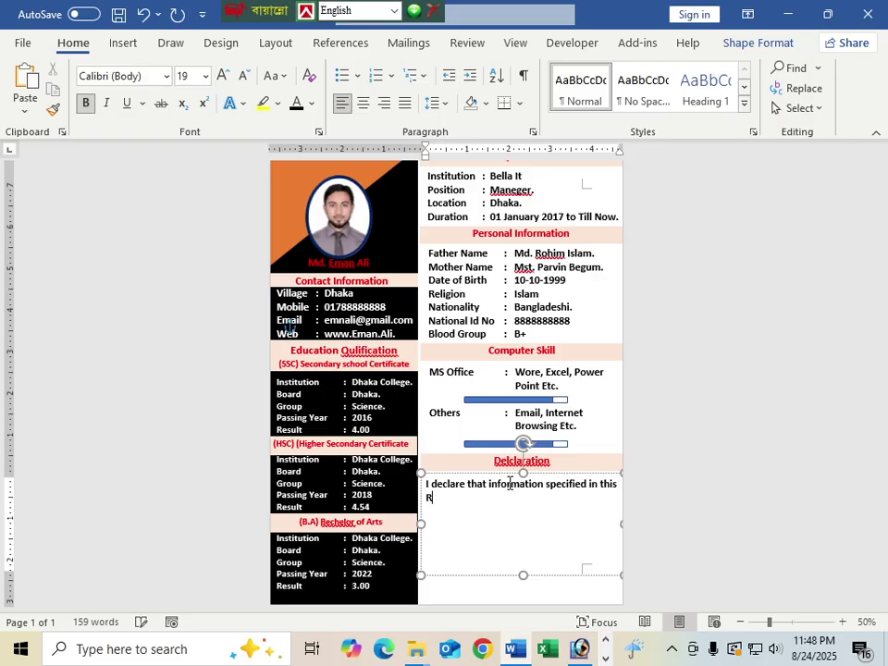
type("esume is true ")
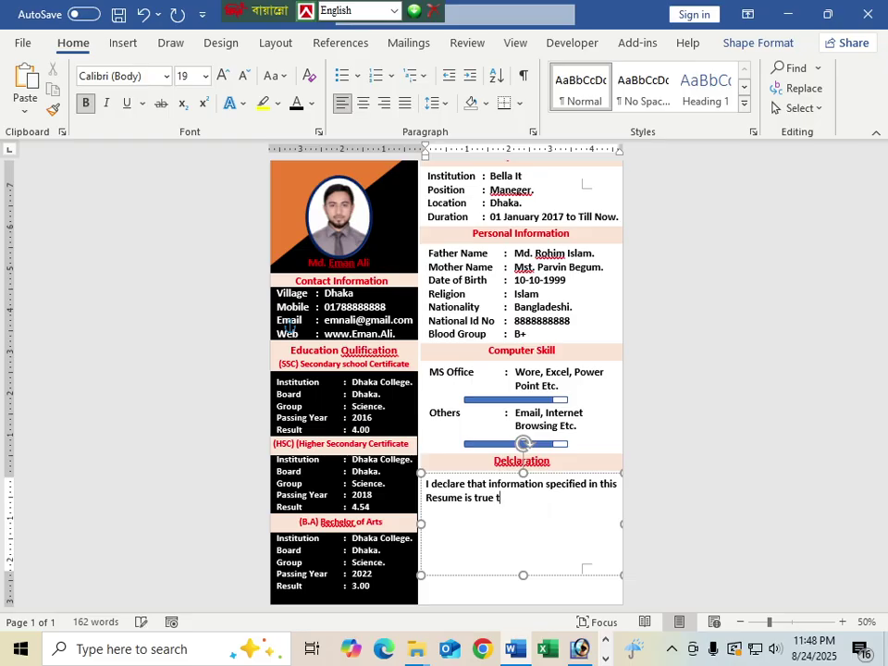
type("to the best of my beli")
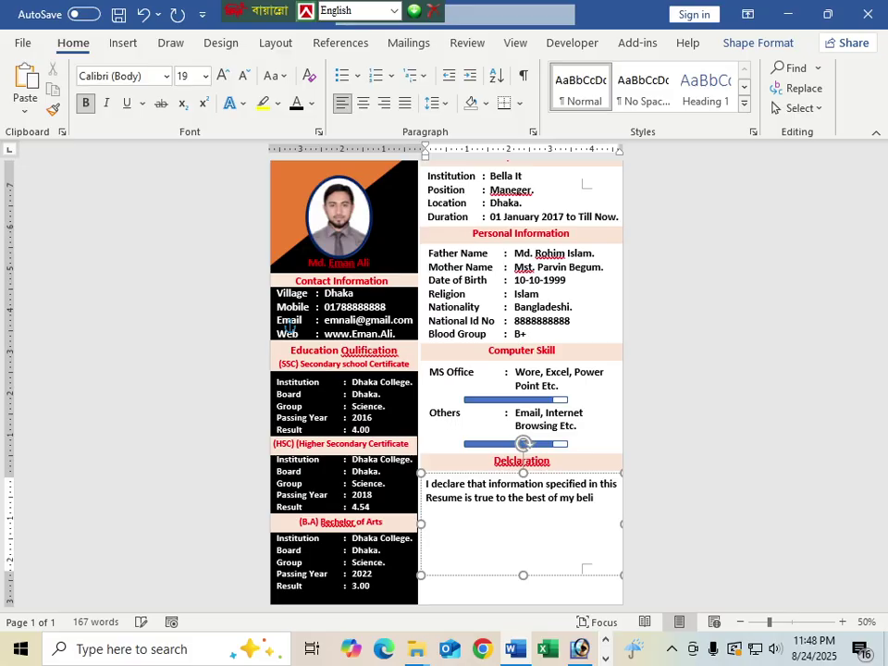
type("ef and")
type(" kno")
type("wledge ")
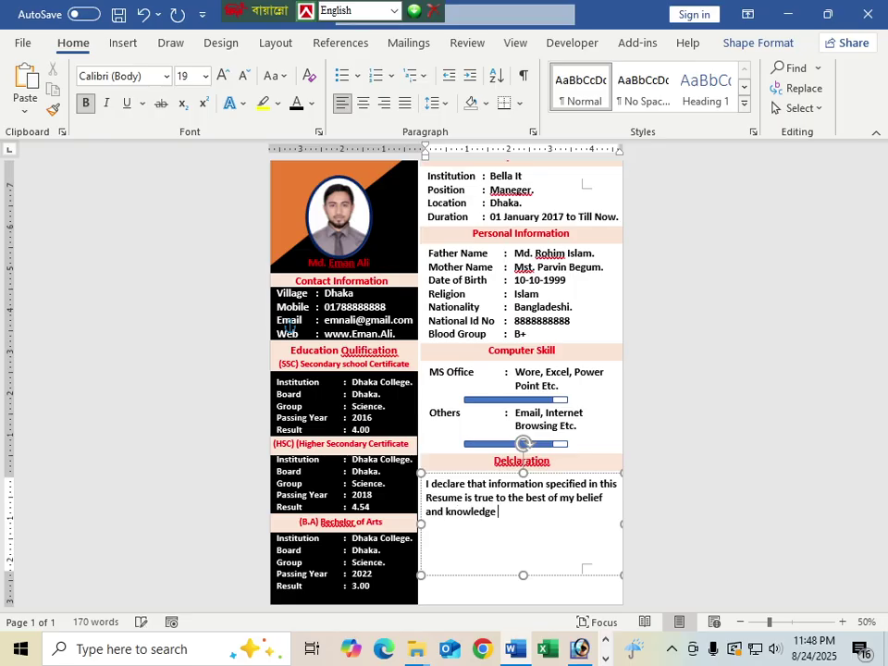
type("and correctly")
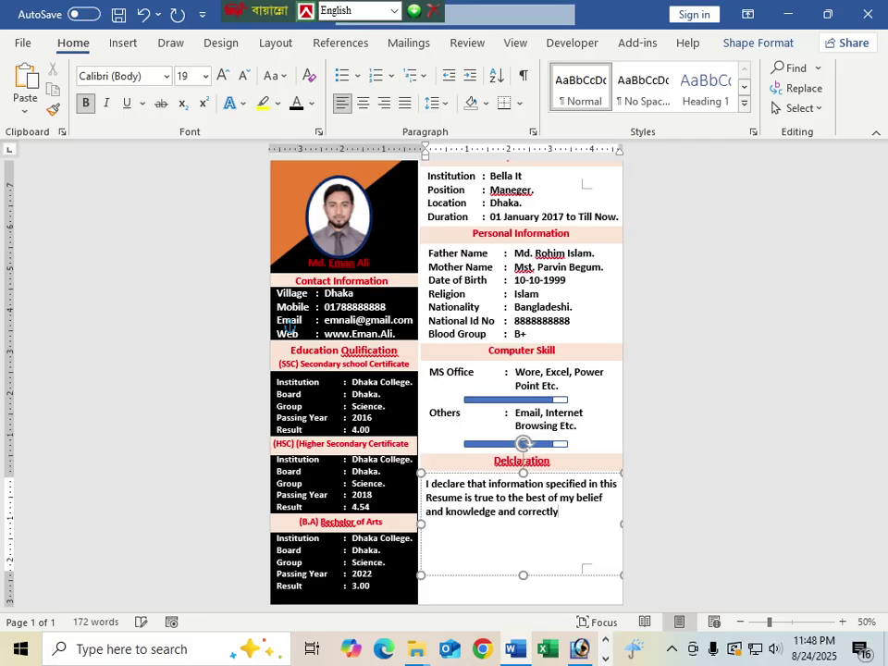
type(" describes my")
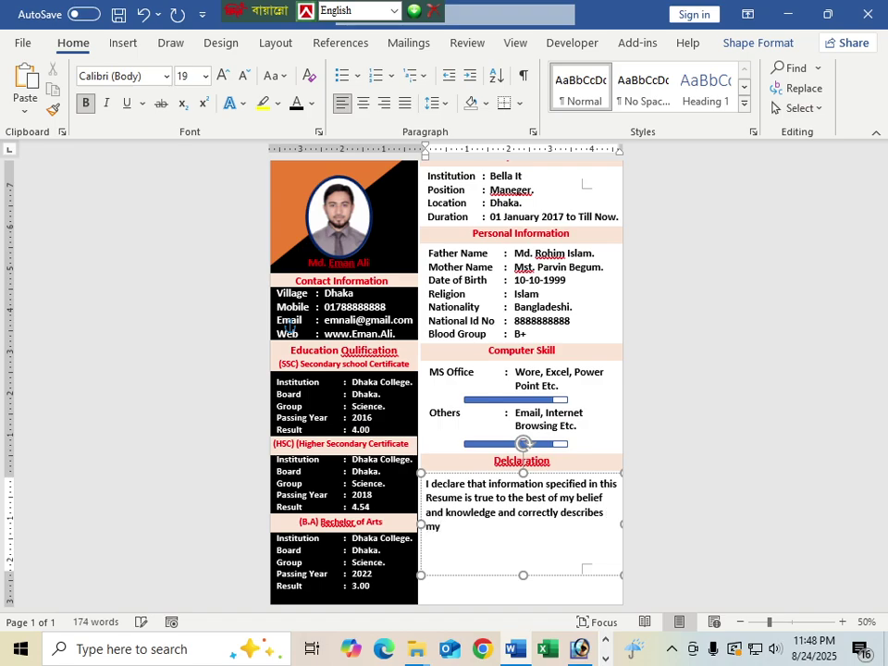
type(" qualifications")
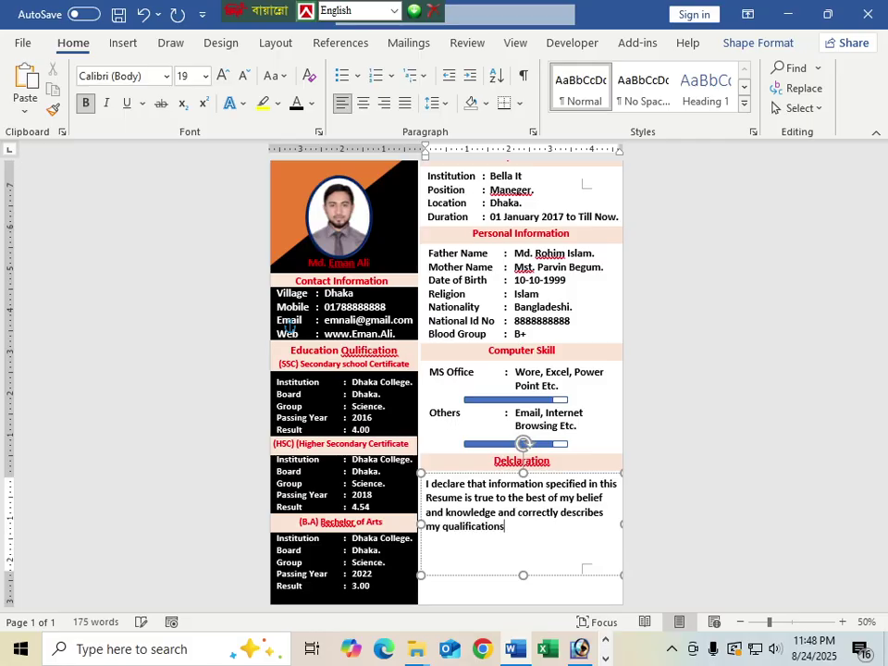
type(" and myself.")
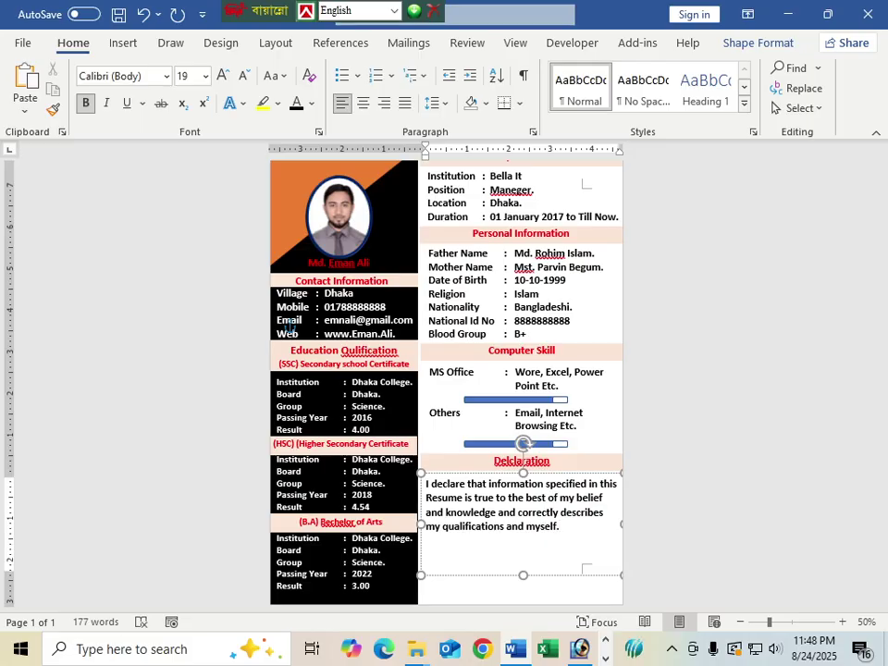
Step: Justify the declaration paragraph and shorten its box to fit the text
key("ctrl+j")
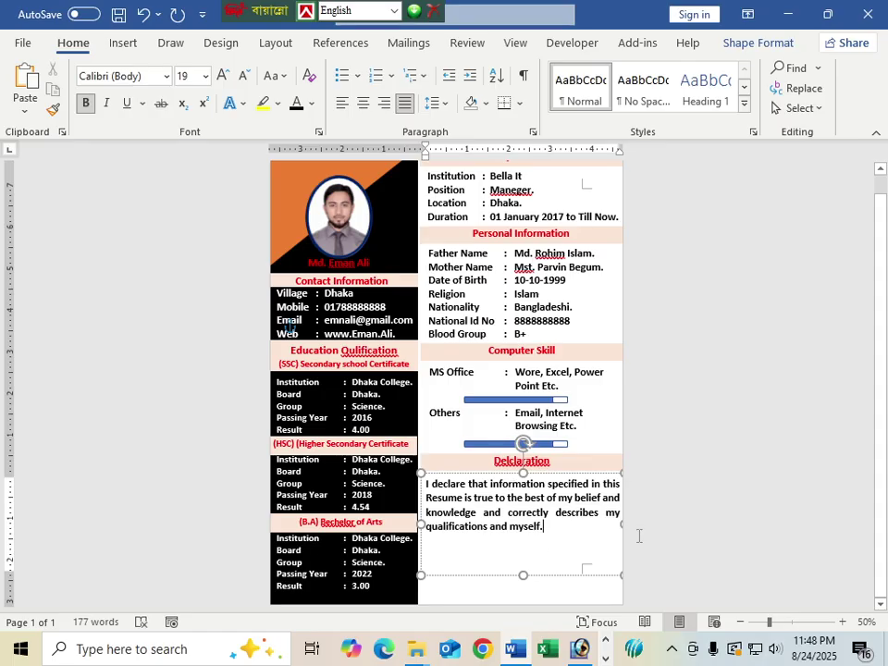
left_click_drag(523, 575, 524, 539)
scroll(543, 553, "up", 1)
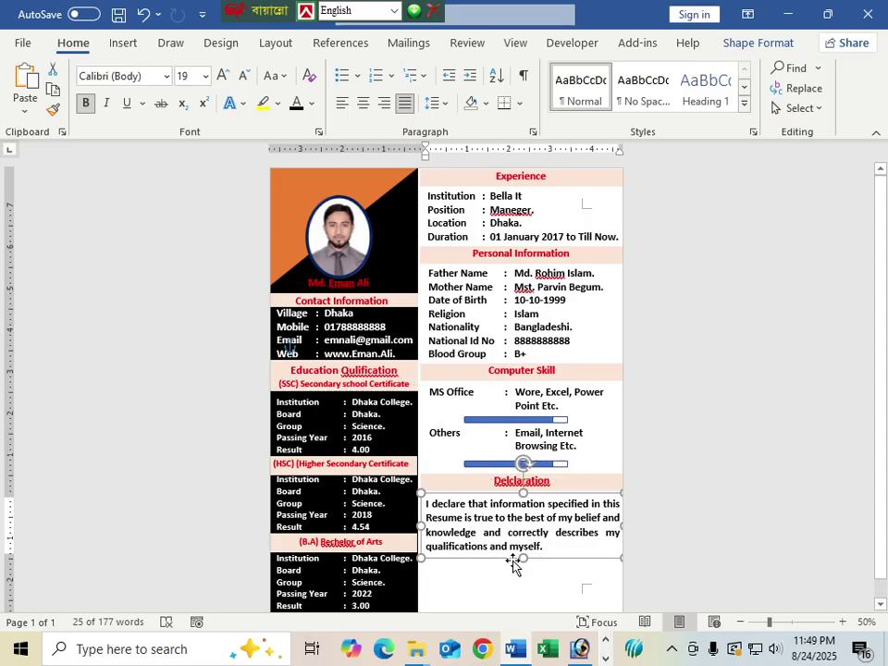
scroll(515, 559, "down", 1)
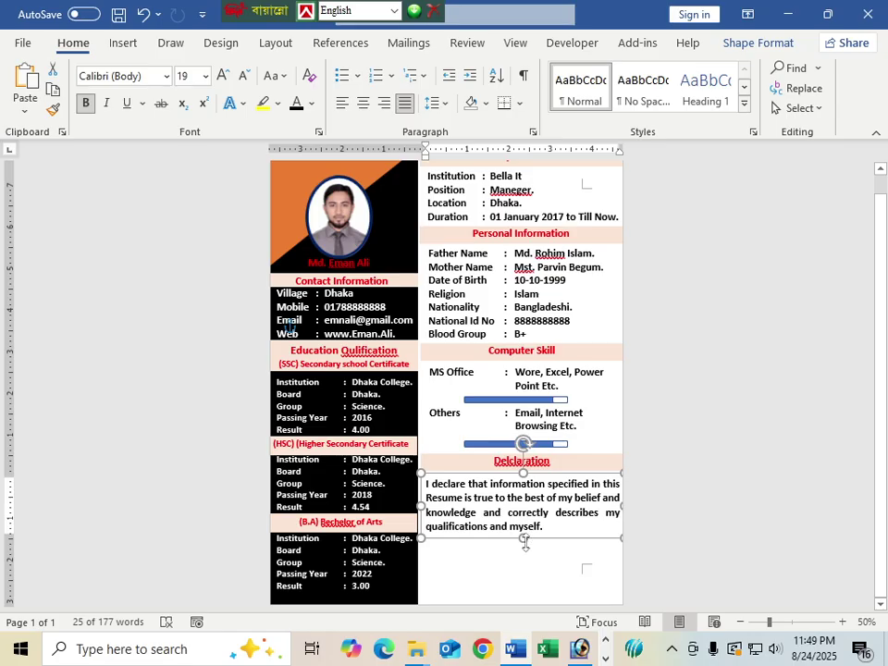
scroll(524, 543, "up", 1)
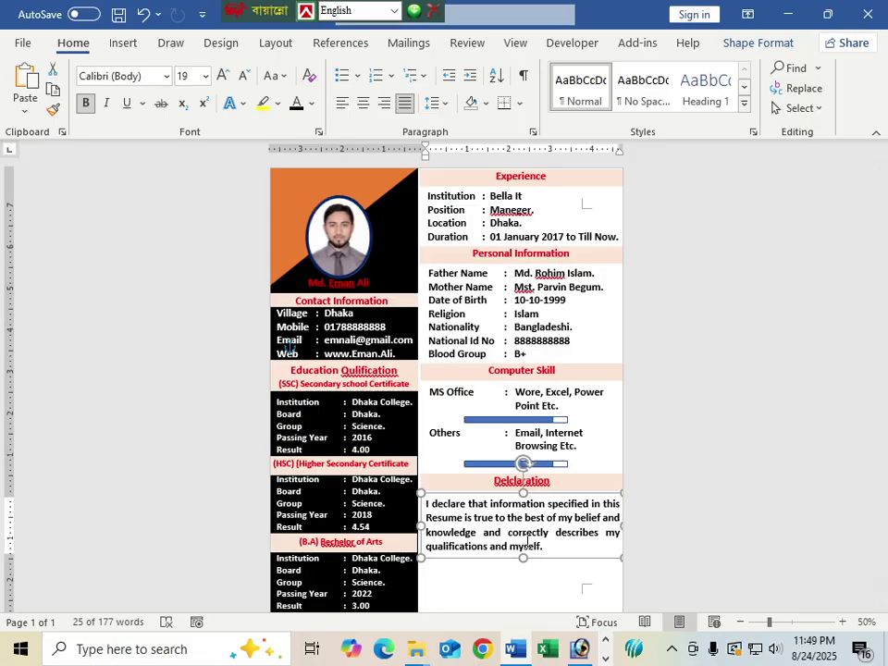
scroll(518, 545, "down", 1)
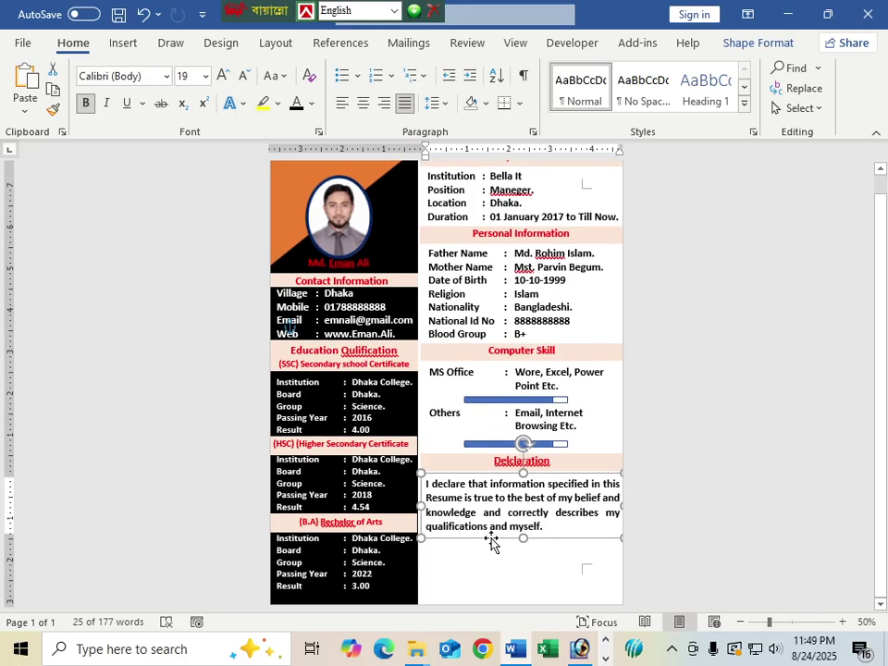
Step: Copy the Computer Skill heading box below the declaration and left-align its text
left_click(489, 354)
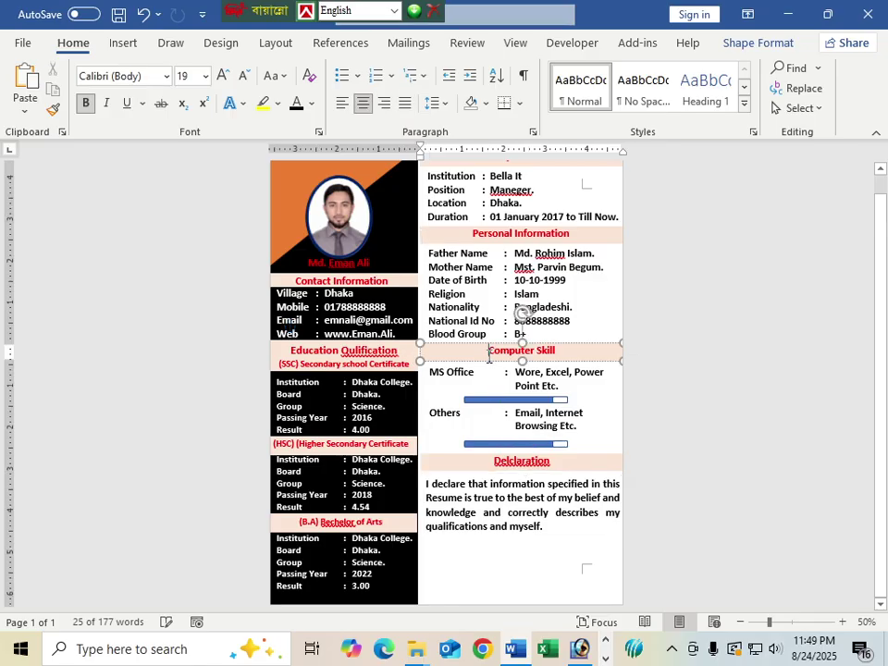
left_click_drag(480, 360, 477, 559)
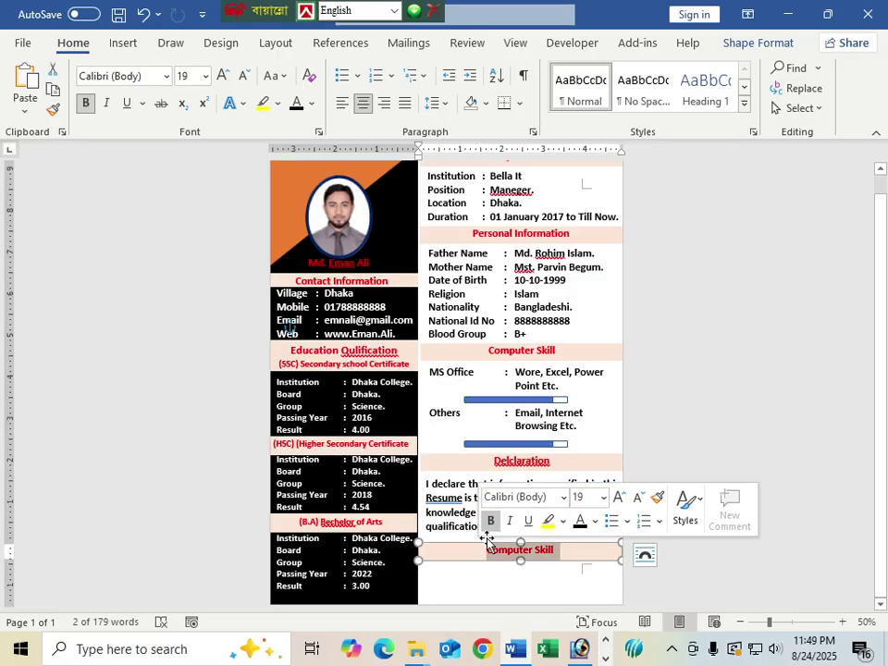
left_click(342, 102)
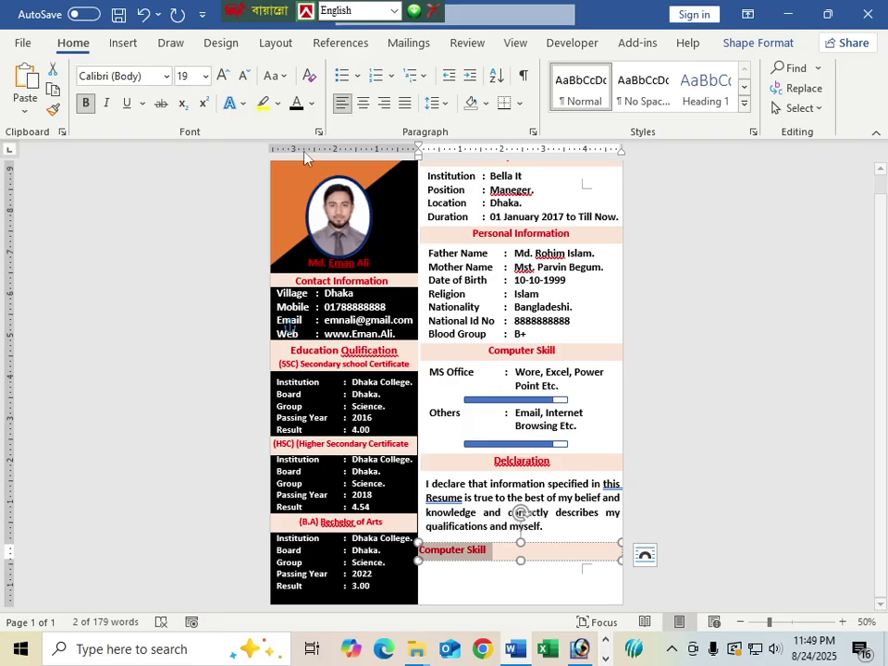
left_click(312, 102)
left_click(325, 127)
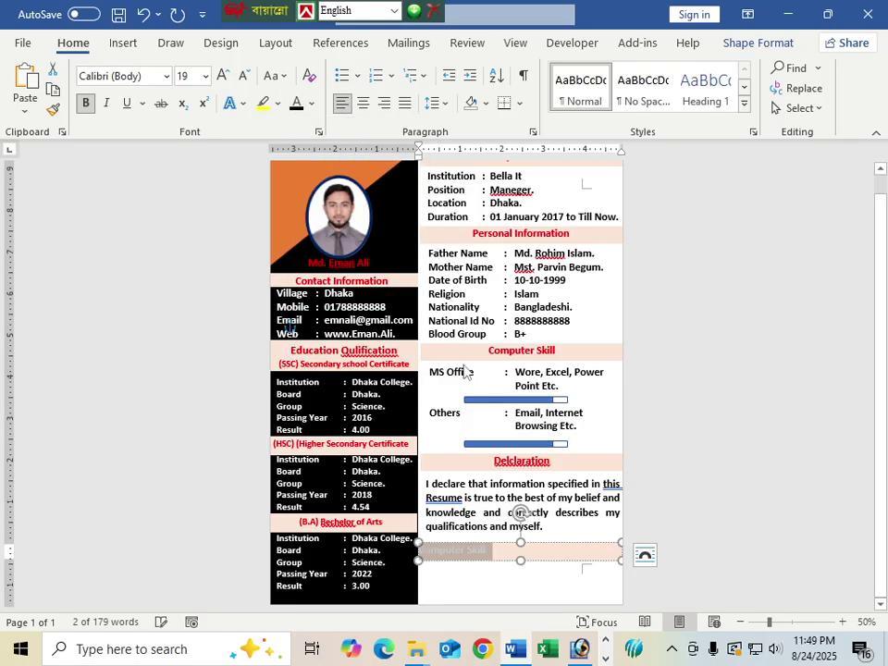
Step: Set the copied box to No Fill and make its text dark
left_click(515, 557)
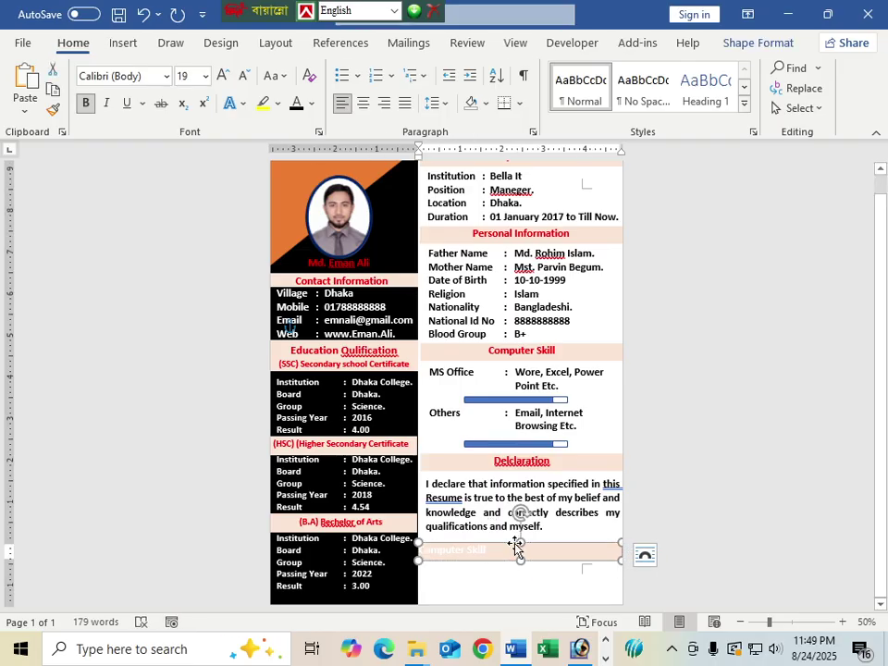
key("ctrl+a")
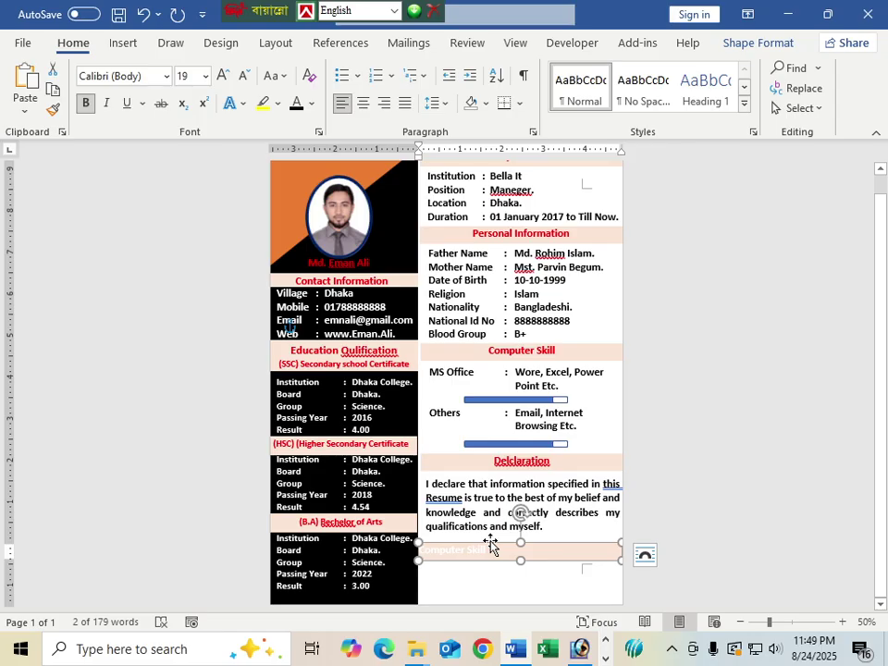
left_click(490, 545)
left_click(274, 68)
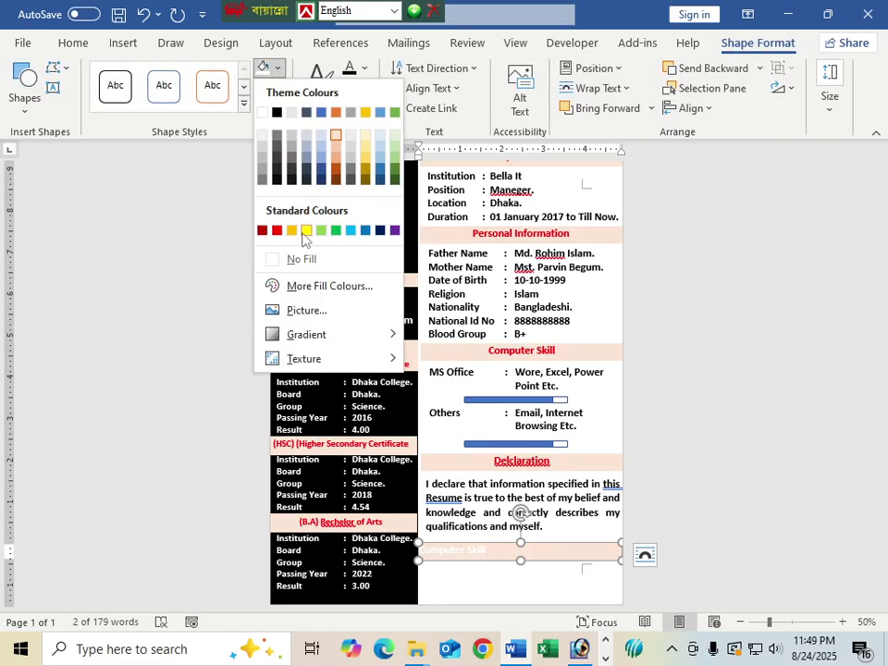
left_click(301, 258)
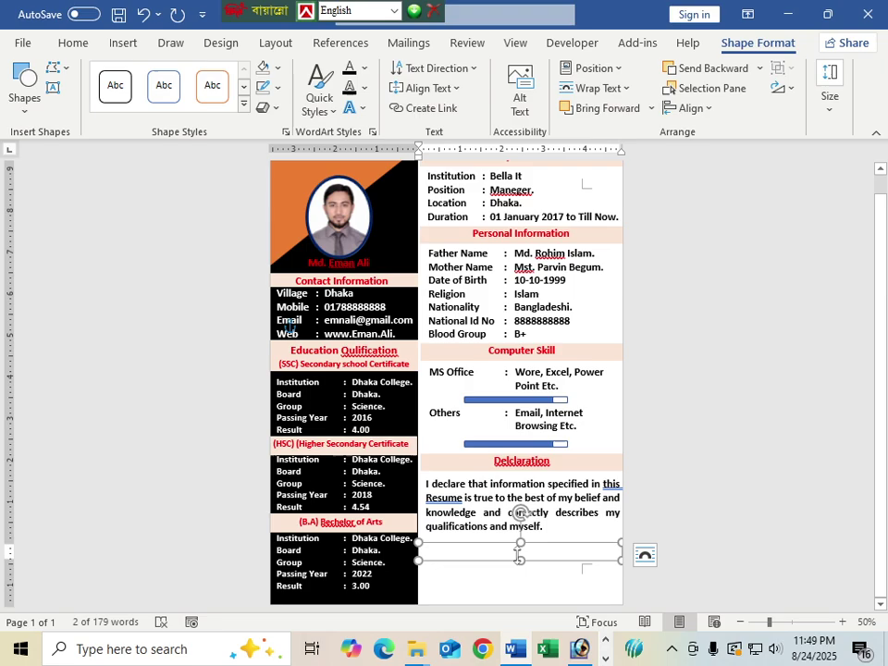
left_click_drag(521, 553, 418, 552)
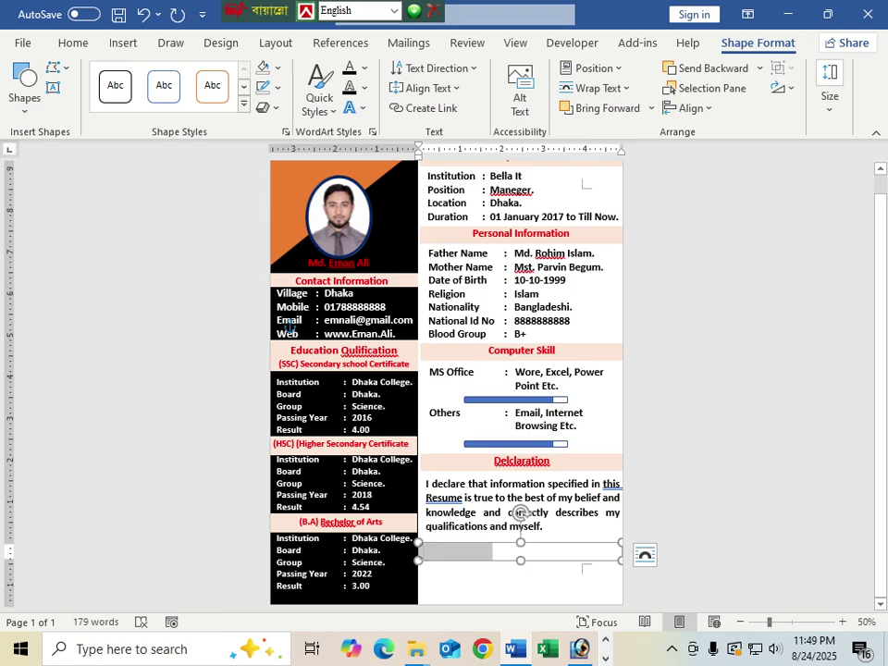
left_click(365, 71)
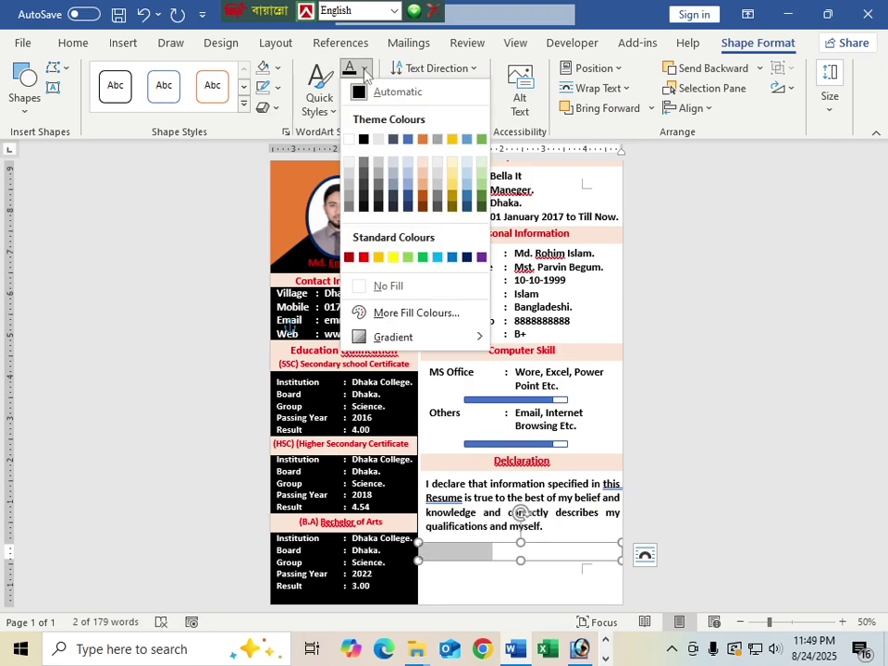
left_click(374, 175)
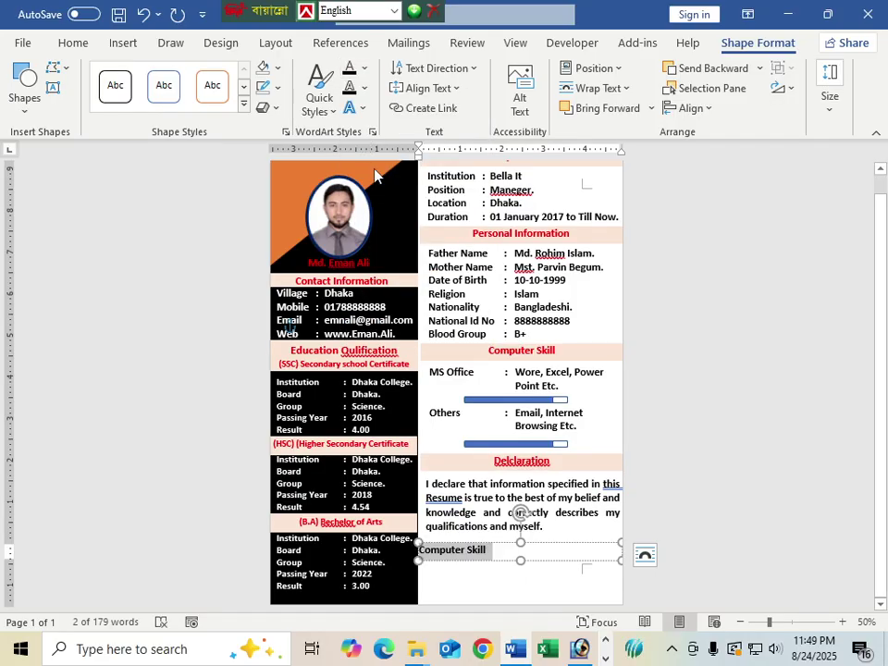
Step: Replace the box text with 'Date:' and narrow the box to fit
left_click(487, 552)
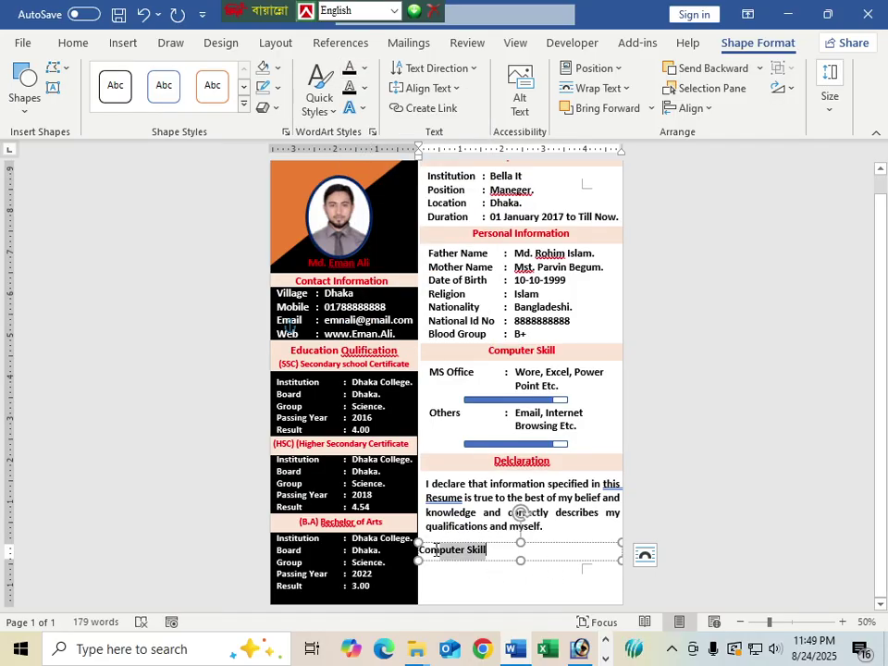
left_click_drag(436, 548, 423, 555)
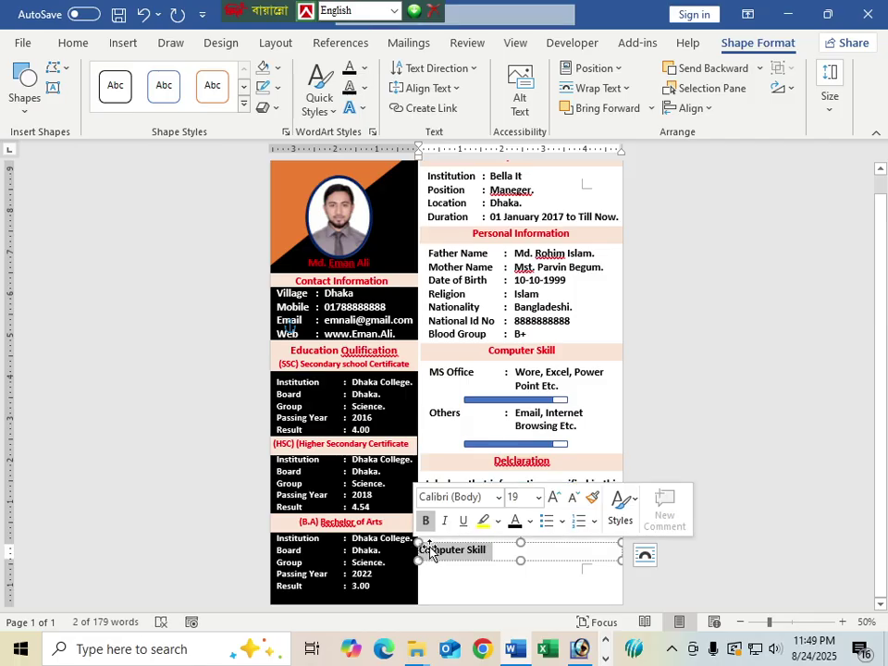
type("Date:.......................")
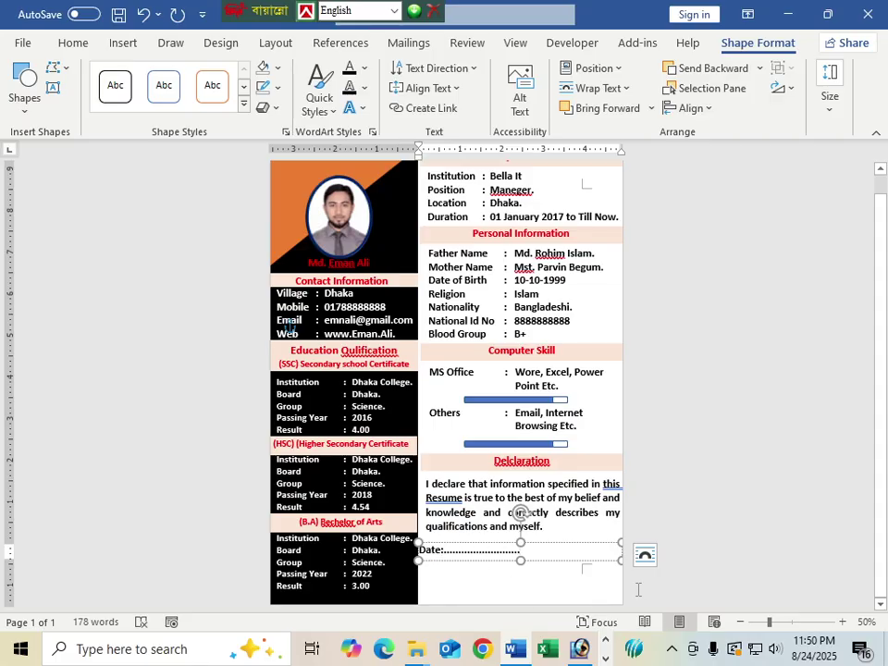
left_click_drag(620, 551, 529, 555)
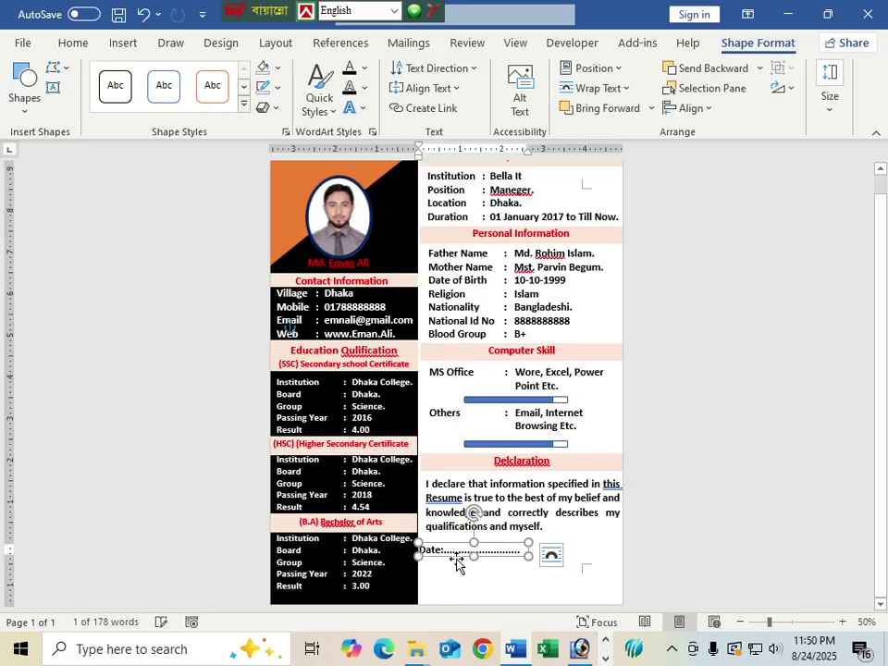
Step: Copy the Date box below it and replace its text with the applicant's name and a dotted line
left_click_drag(455, 553, 456, 580)
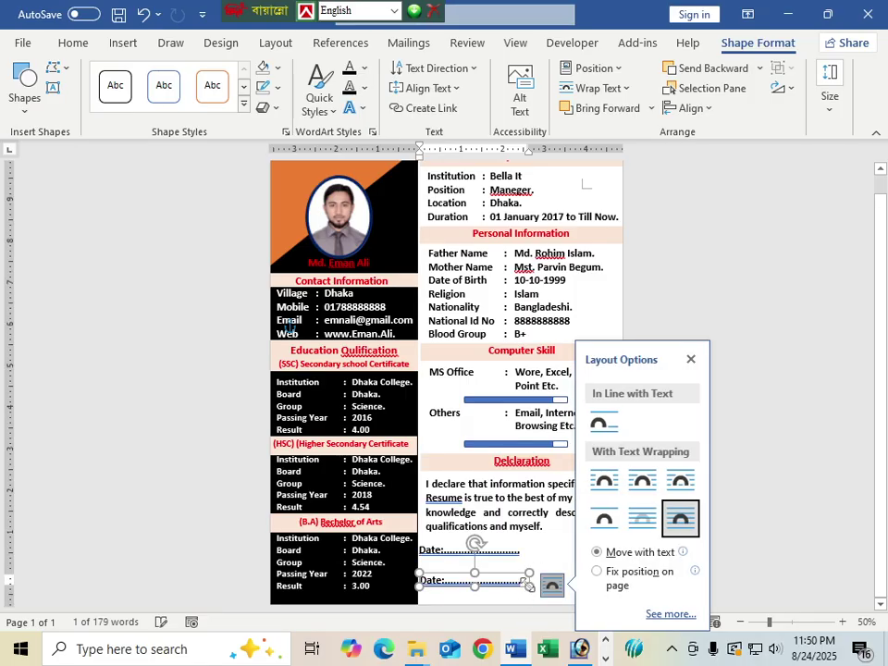
left_click(552, 585)
left_click_drag(552, 585, 413, 582)
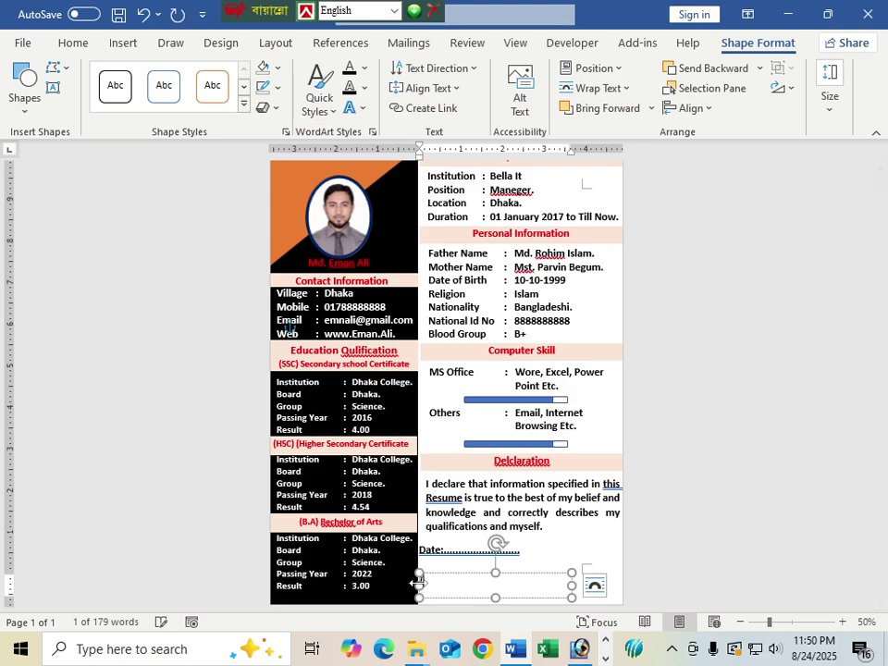
key("Delete")
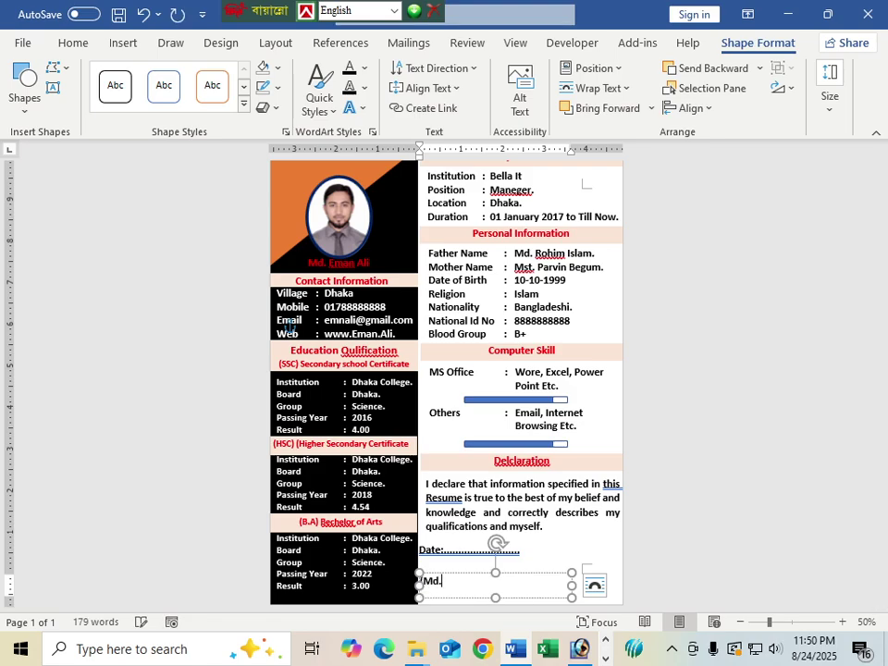
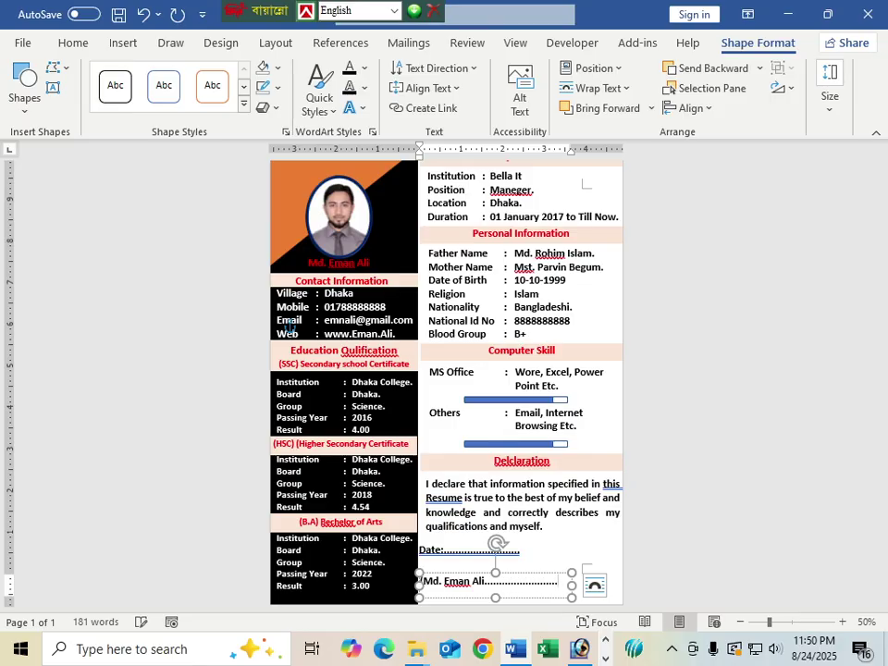
left_click(561, 558)
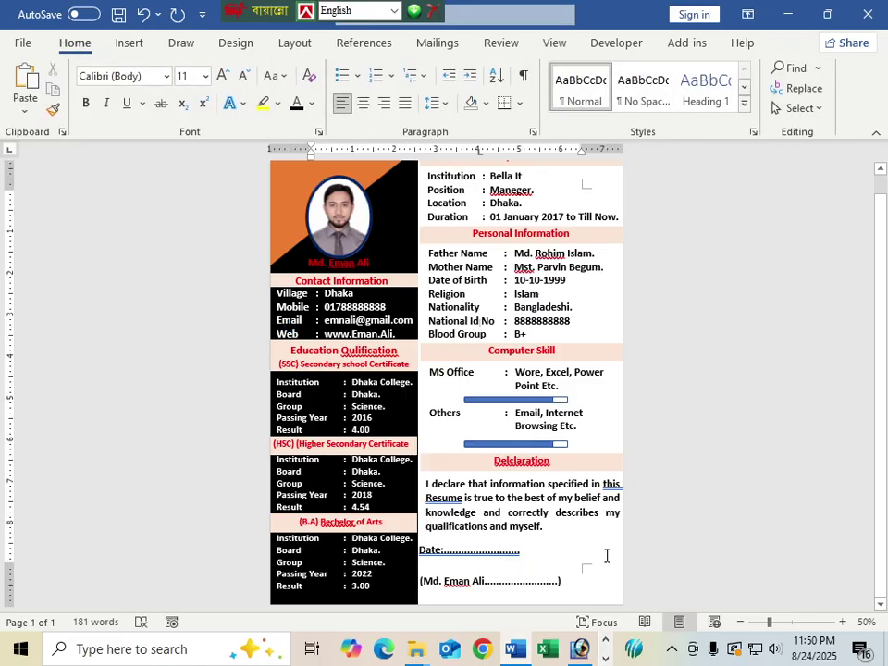
Step: Give the Experience box a Blue, Accent 5, Lighter 40% shape fill
scroll(607, 554, "up", 1)
scroll(584, 544, "down", 3, "ctrl")
scroll(520, 472, "up", 2, "ctrl")
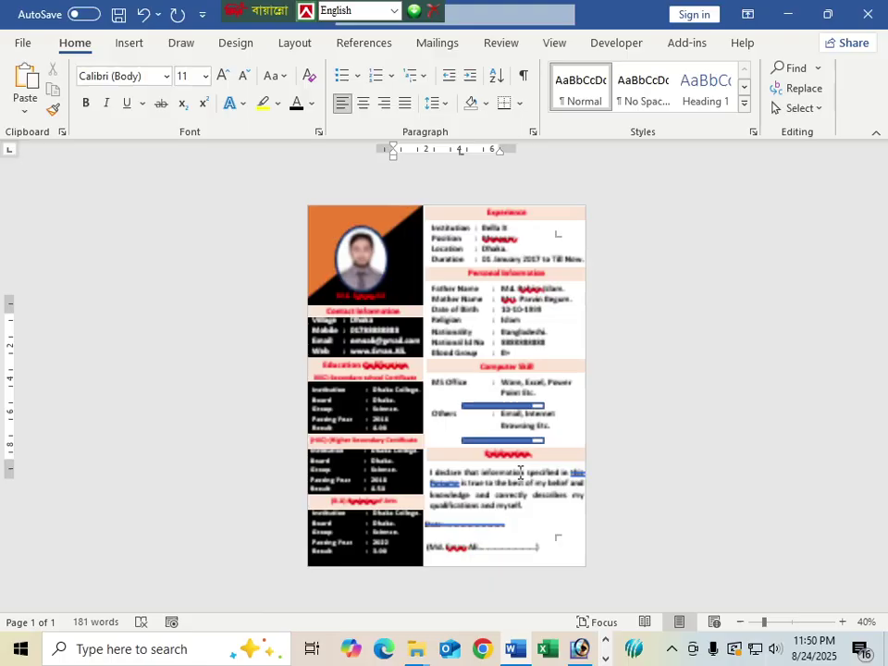
scroll(520, 471, "up", 2, "ctrl")
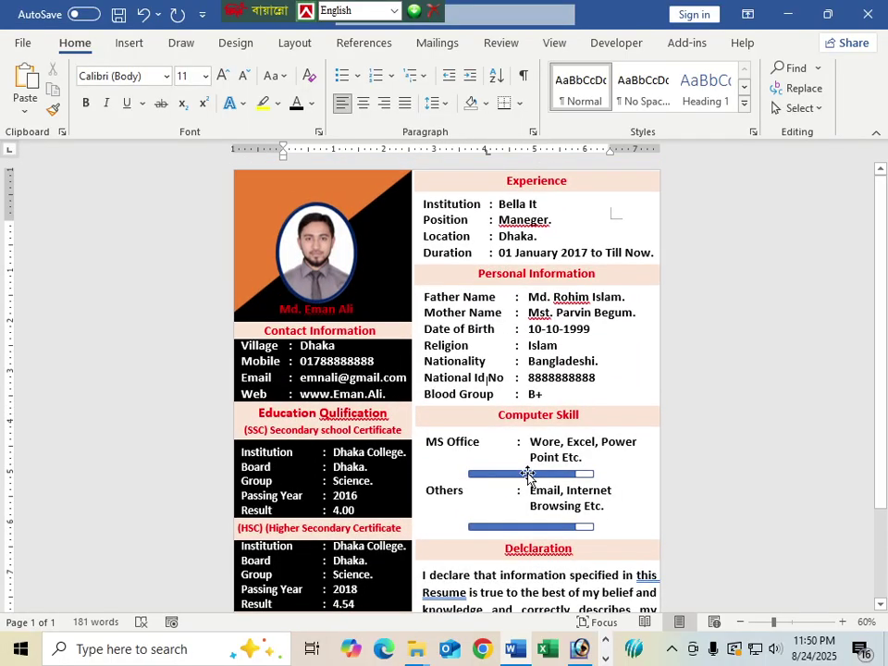
scroll(527, 473, "down", 1, "ctrl")
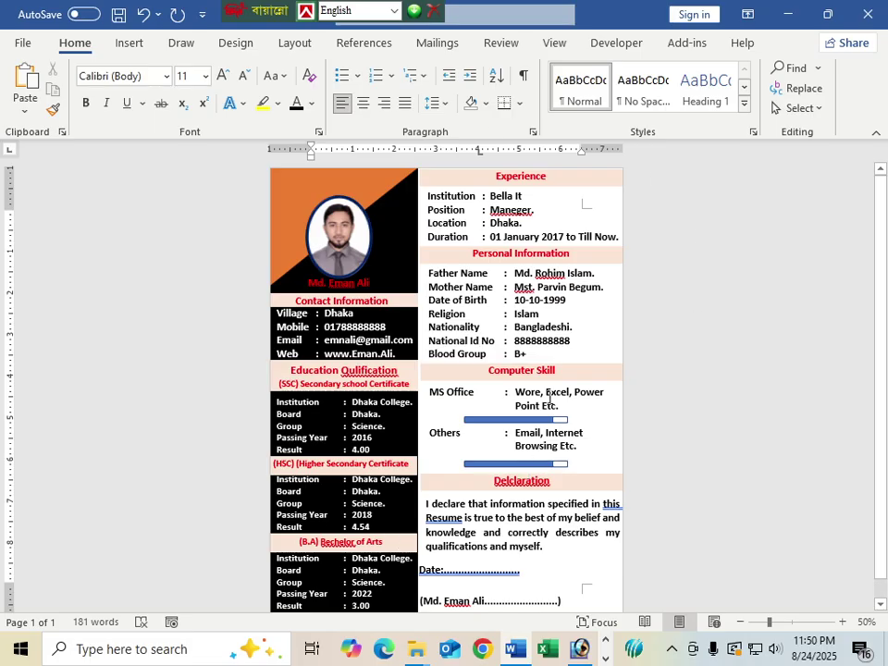
left_click(553, 213)
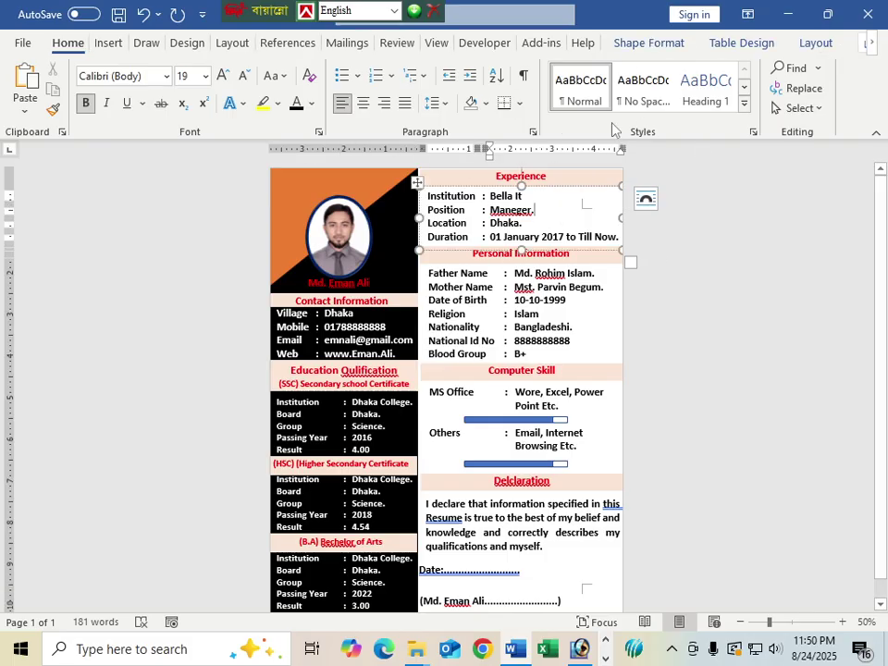
left_click(551, 187)
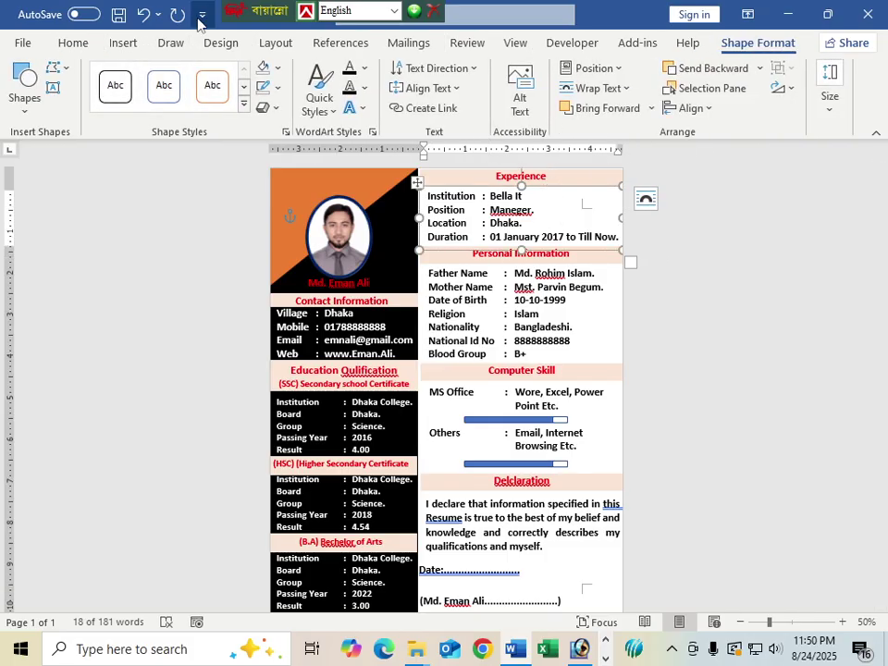
left_click(275, 68)
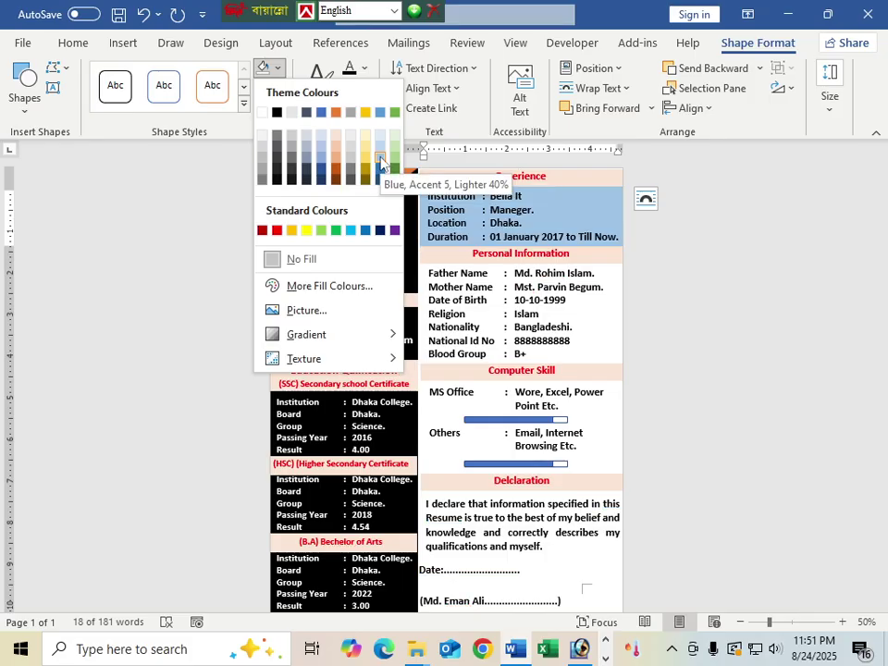
left_click(380, 163)
Step: Apply the same light blue fill to the Personal Information and Computer Skill boxes
left_click(534, 305)
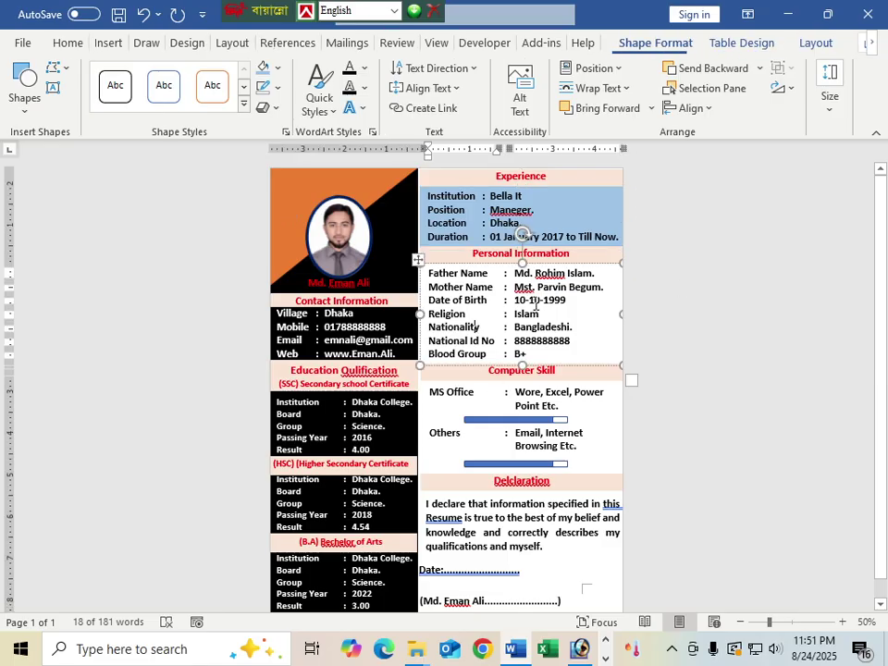
left_click(520, 261)
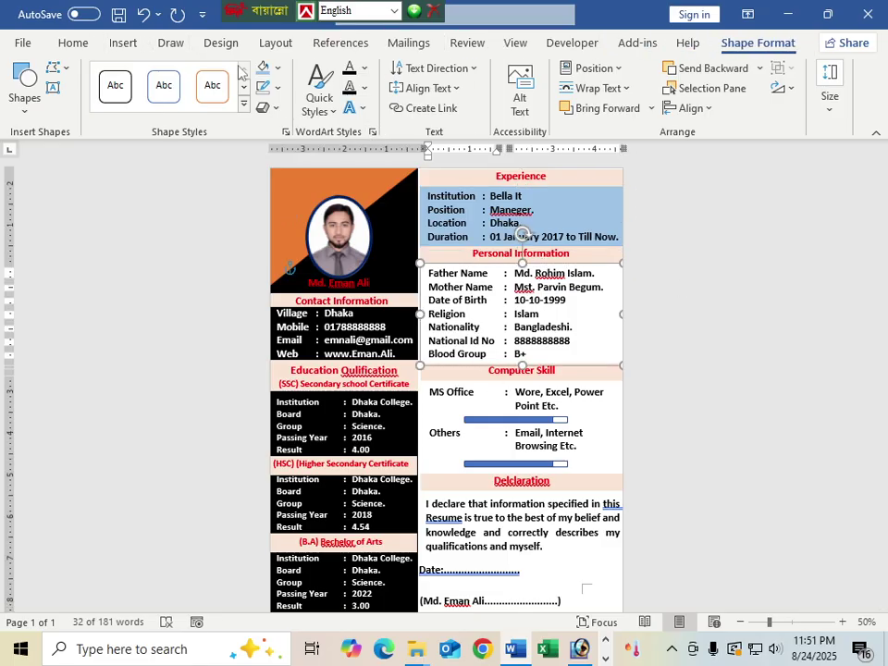
left_click(262, 67)
left_click(608, 418)
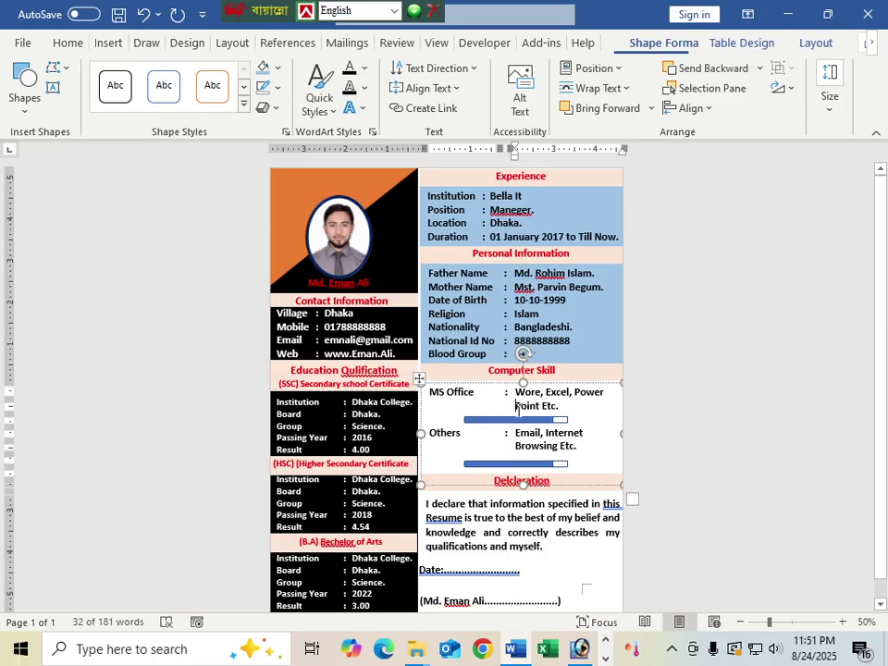
left_click_drag(504, 409, 515, 410)
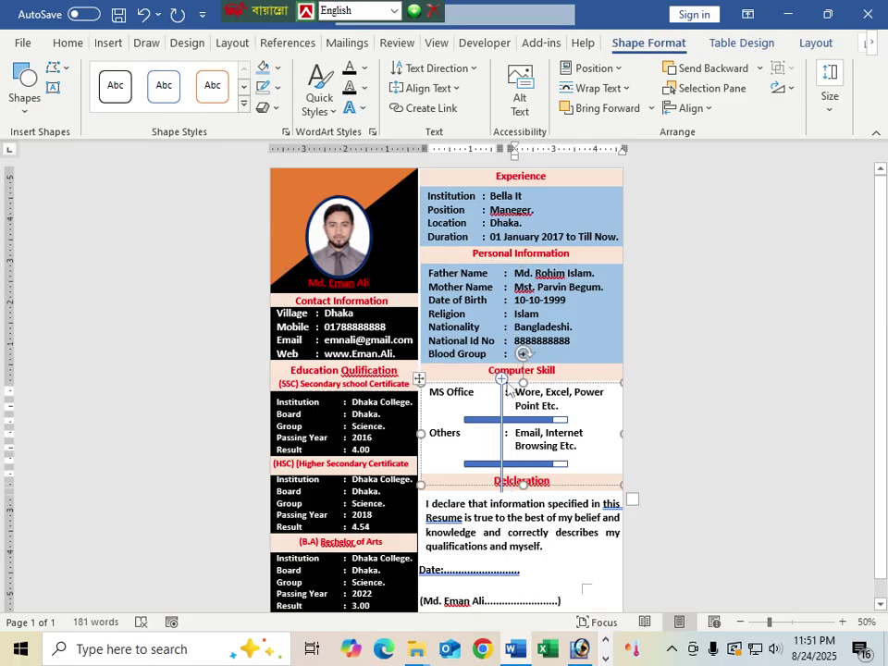
left_click(264, 68)
Step: Select the Declaration box as a whole shape, below the skills section
left_click(602, 503)
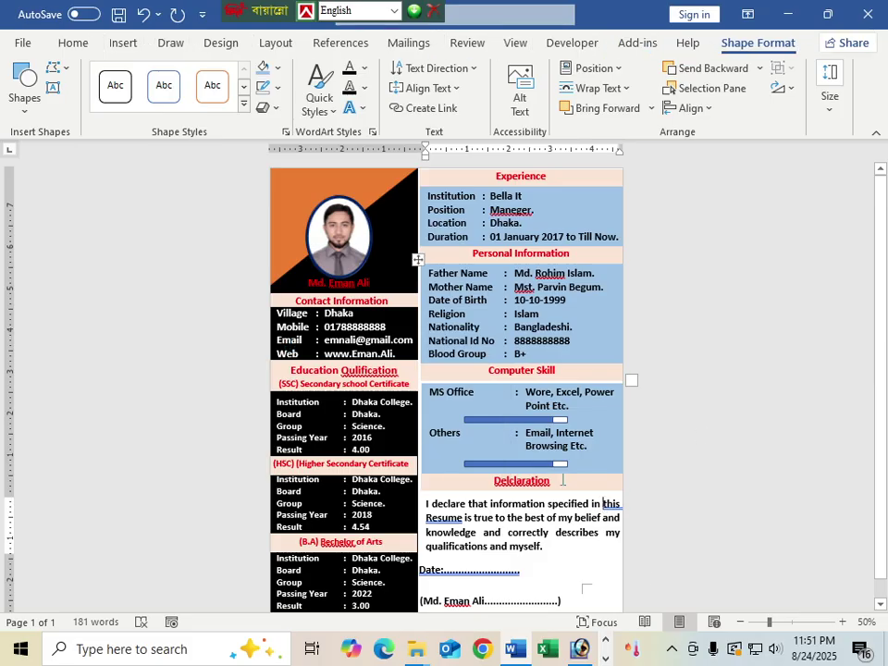
scroll(562, 479, "down", 2)
left_click(509, 525)
left_click(573, 519)
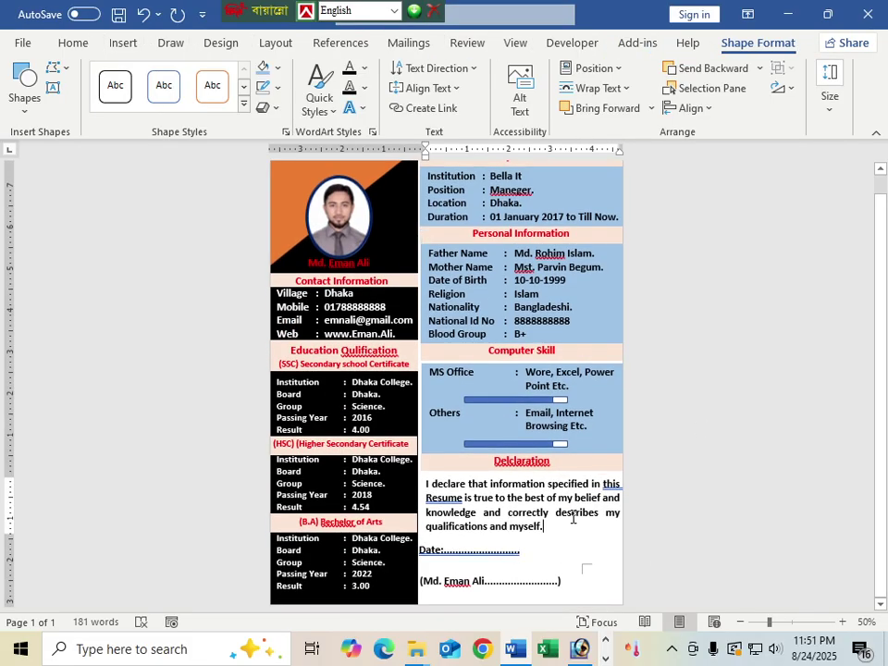
left_click(574, 502)
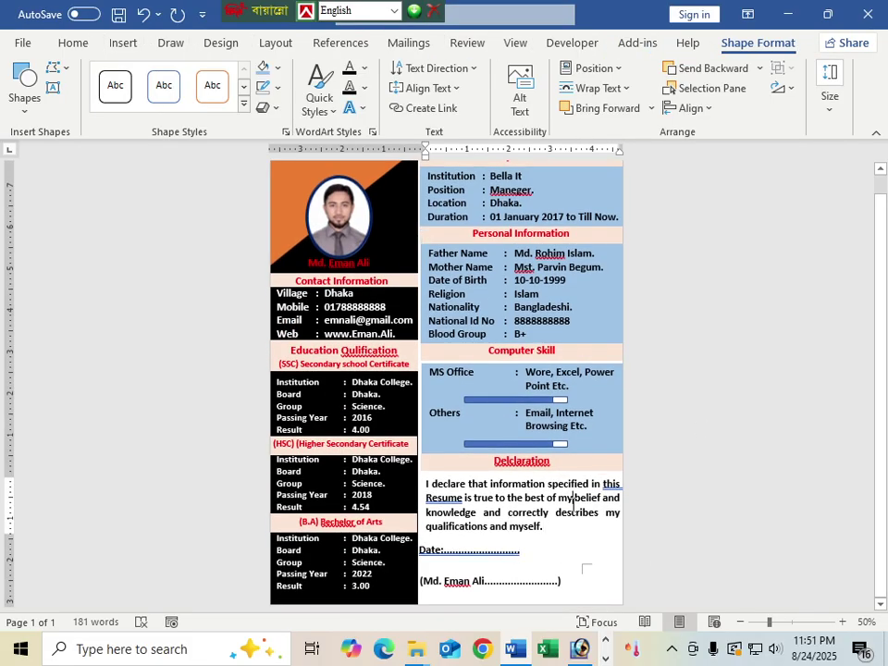
left_click(461, 550)
left_click(443, 526)
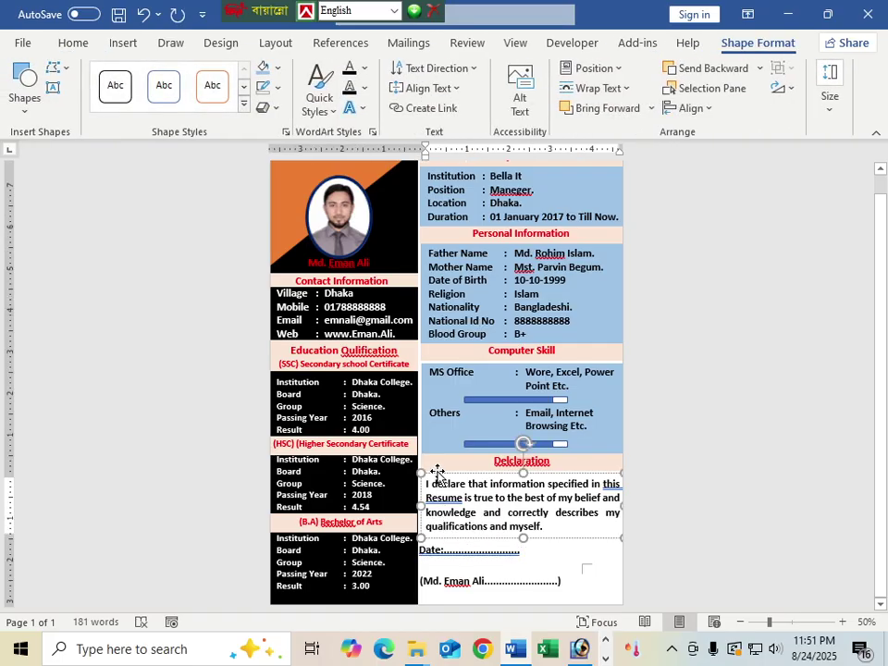
Step: Give the Declaration box the same light blue fill and nudge the Date line lower
key("ctrl+a")
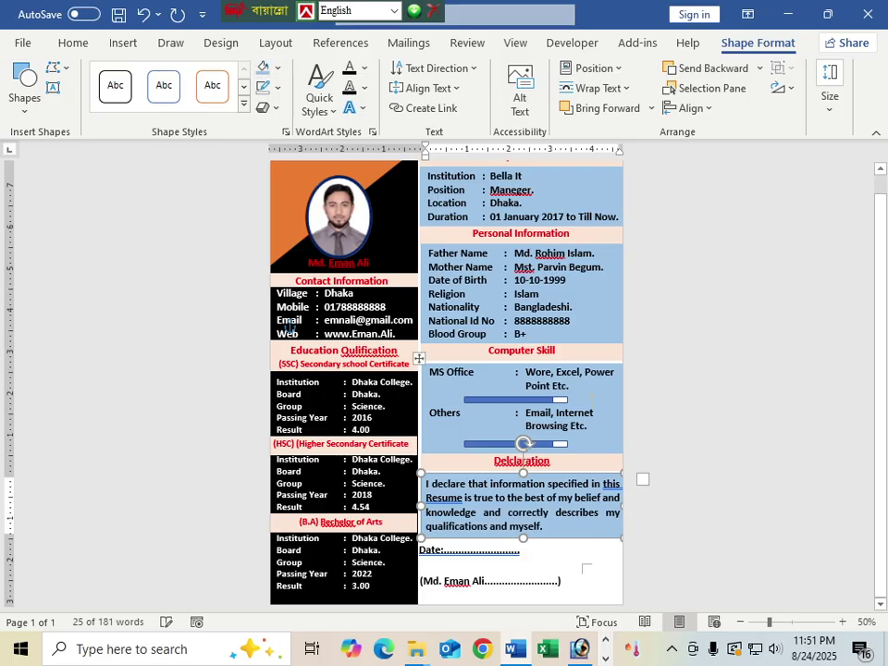
left_click(590, 558)
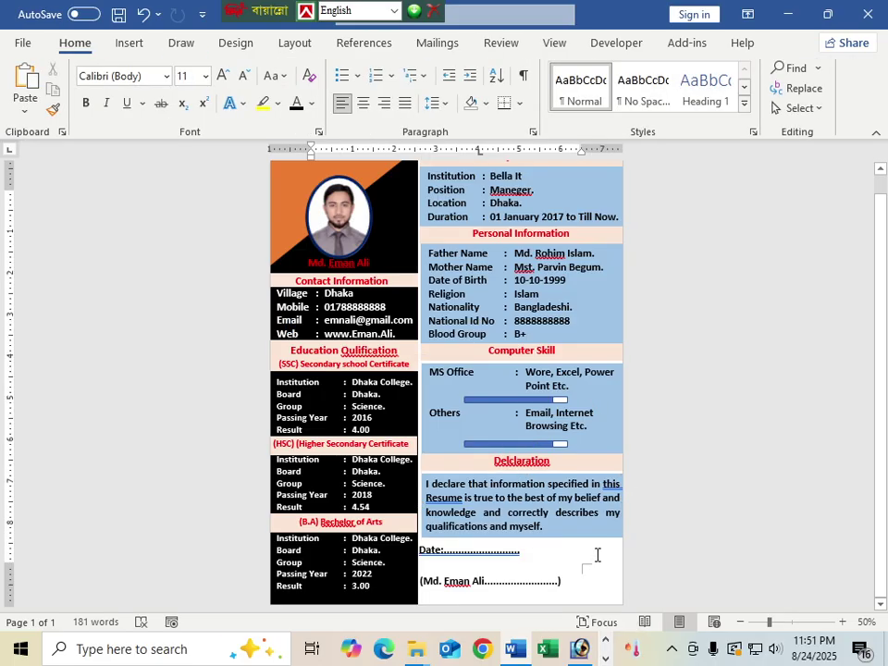
left_click(493, 553)
left_click_drag(463, 557, 468, 565)
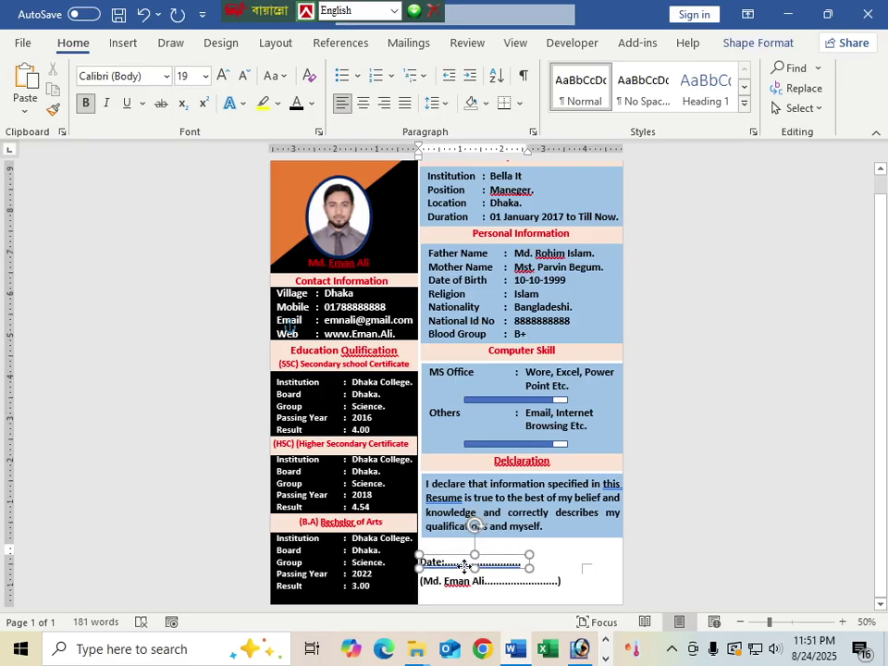
left_click(597, 593)
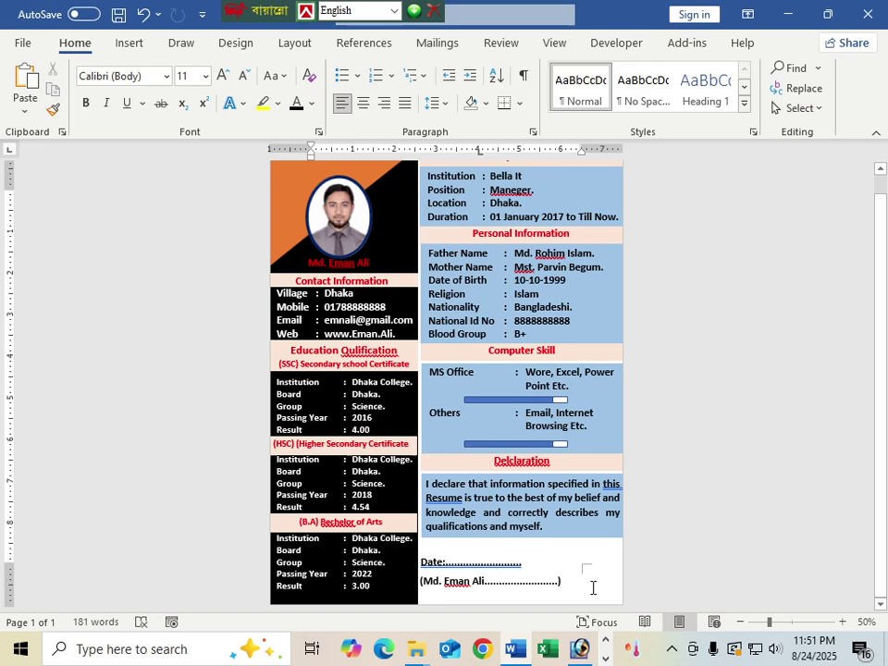
Step: Check the signature name box, then reselect the Declaration box
left_click(490, 588)
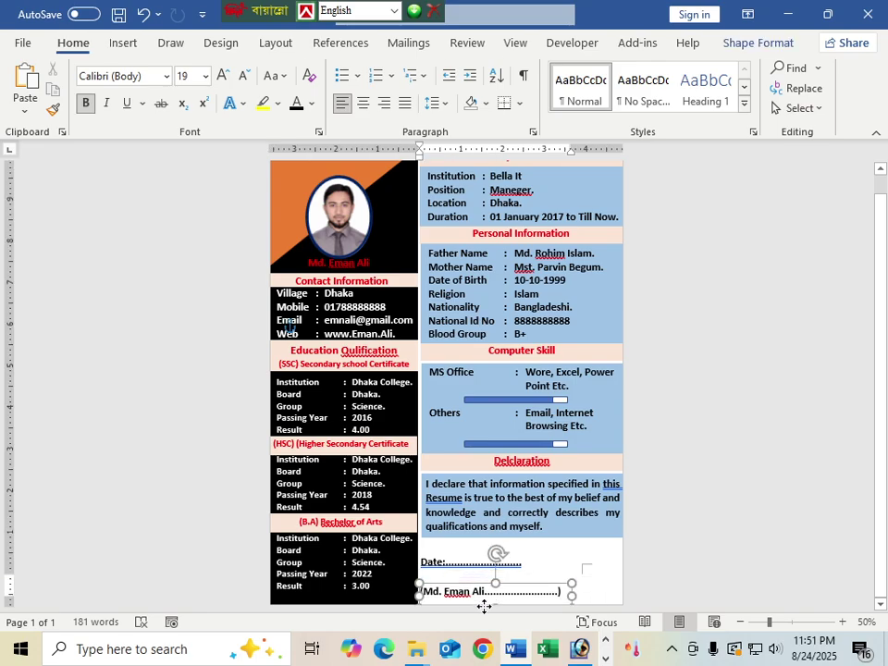
left_click(541, 573)
scroll(499, 503, "up", 1)
left_click(499, 503)
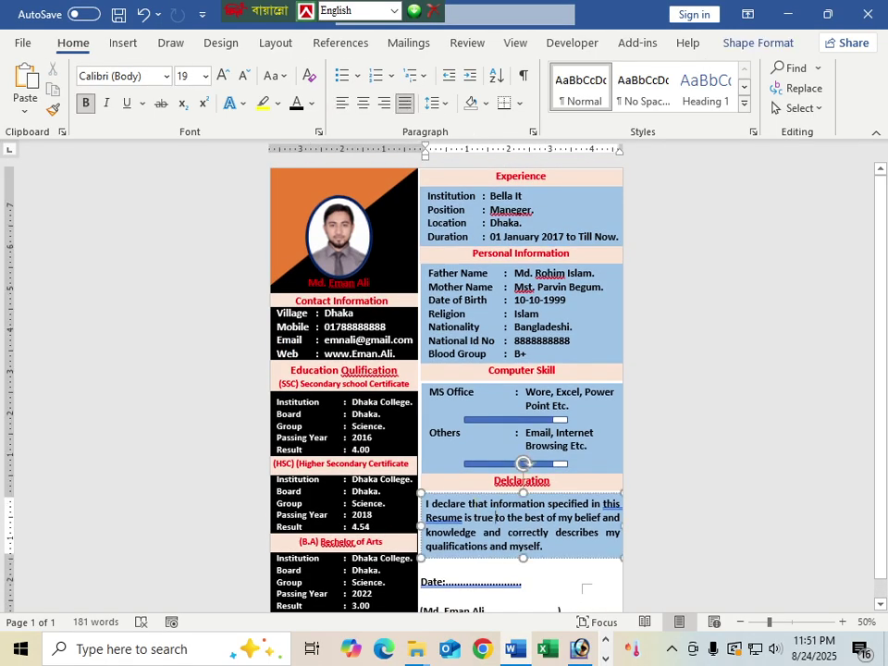
Step: Undo the last change and inspect the Computer Skill box
key("ctrl+z")
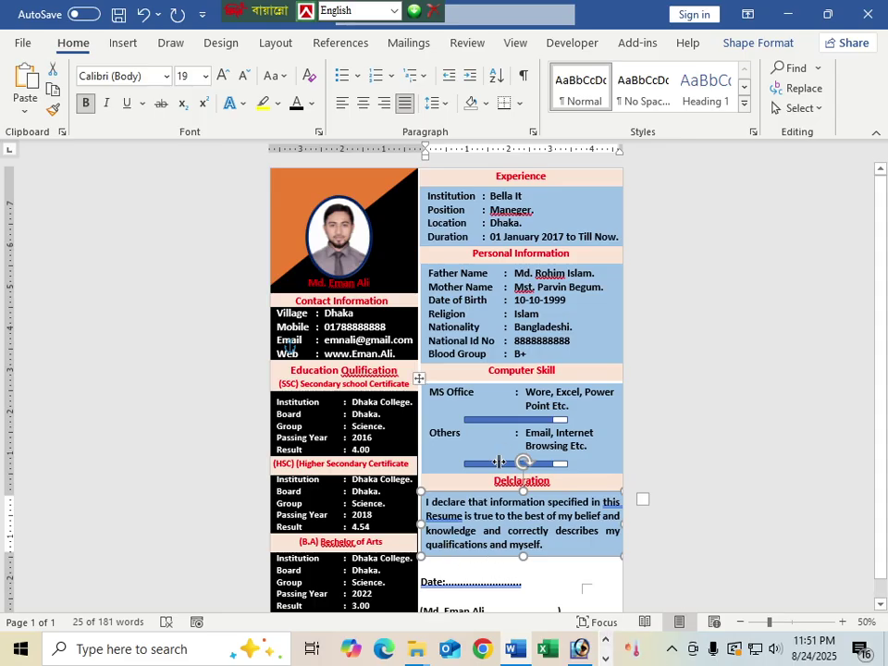
left_click(452, 389)
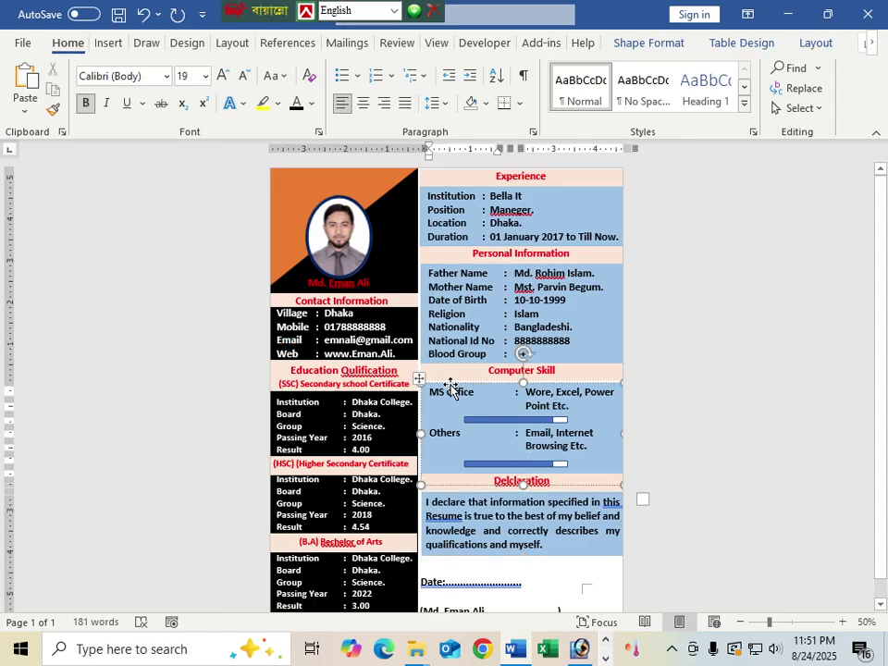
left_click(450, 384)
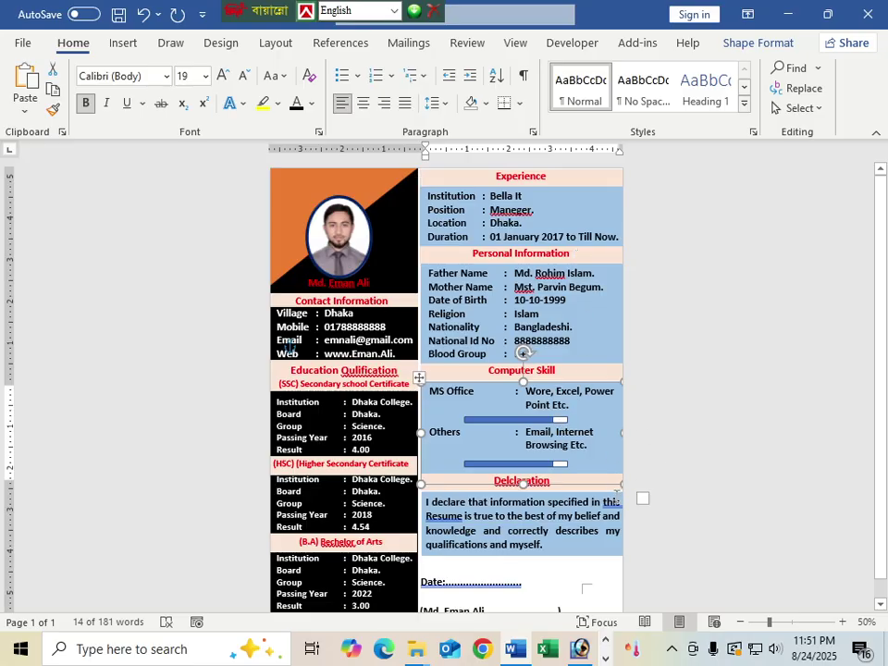
scroll(522, 352, "down", 1)
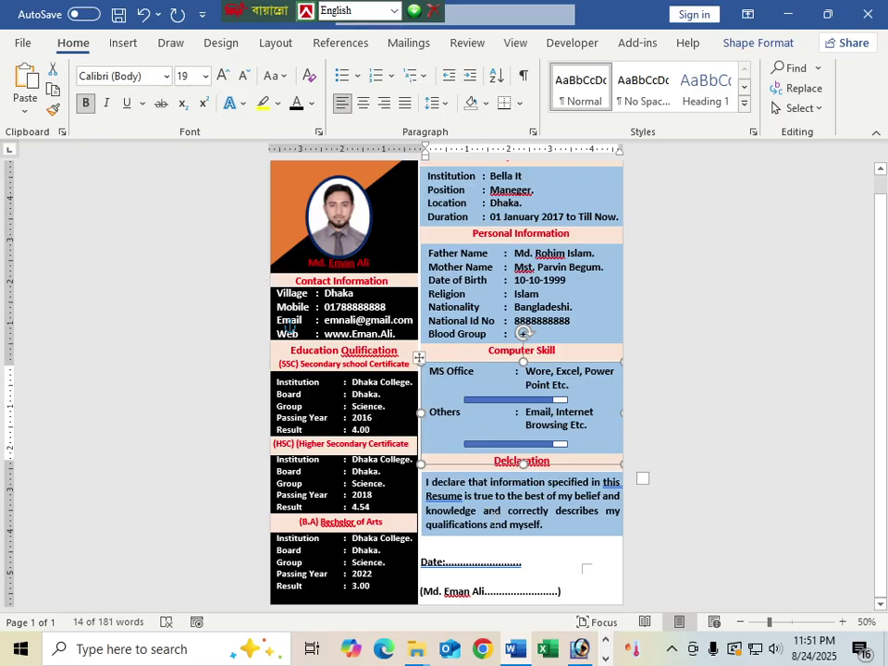
left_click(544, 559)
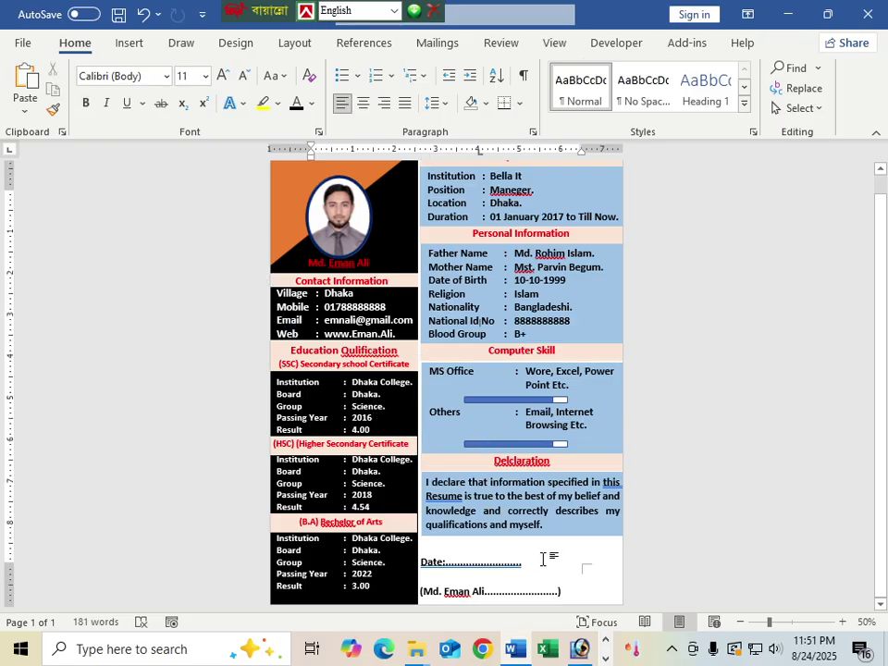
Step: Put the cursor in the declaration paragraph to give it Justify alignment
left_click(424, 473)
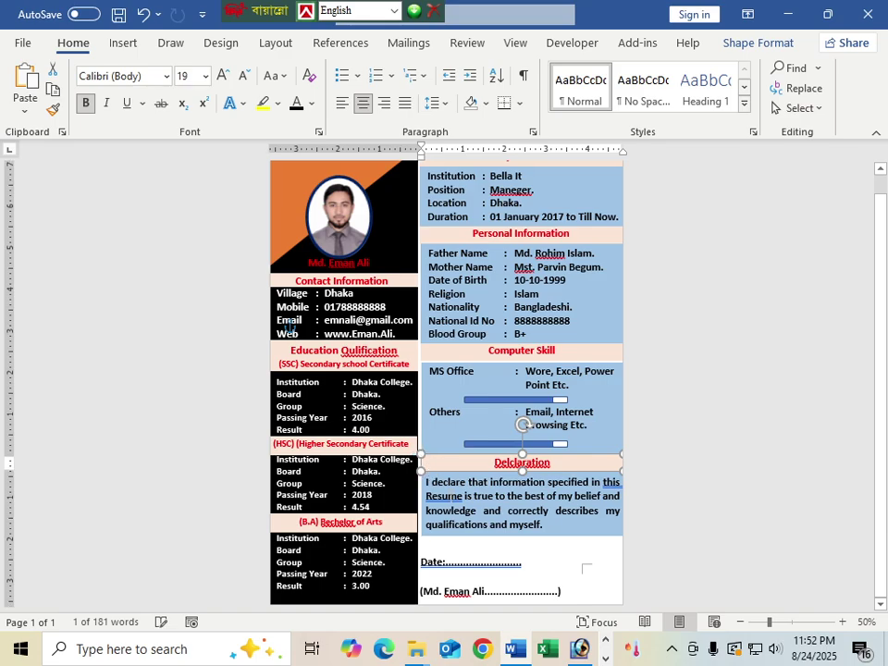
left_click(522, 529)
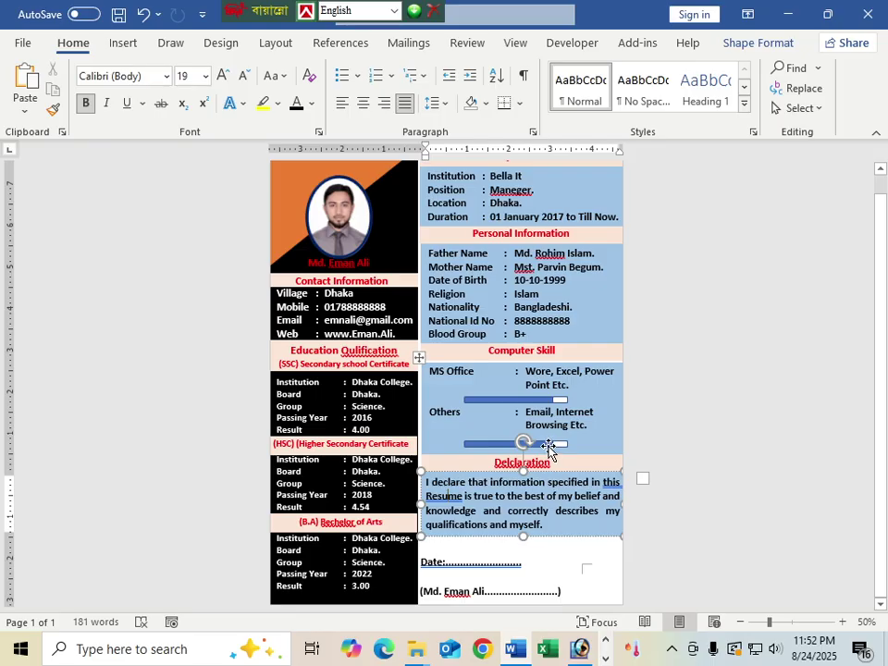
scroll(548, 447, "up", 1)
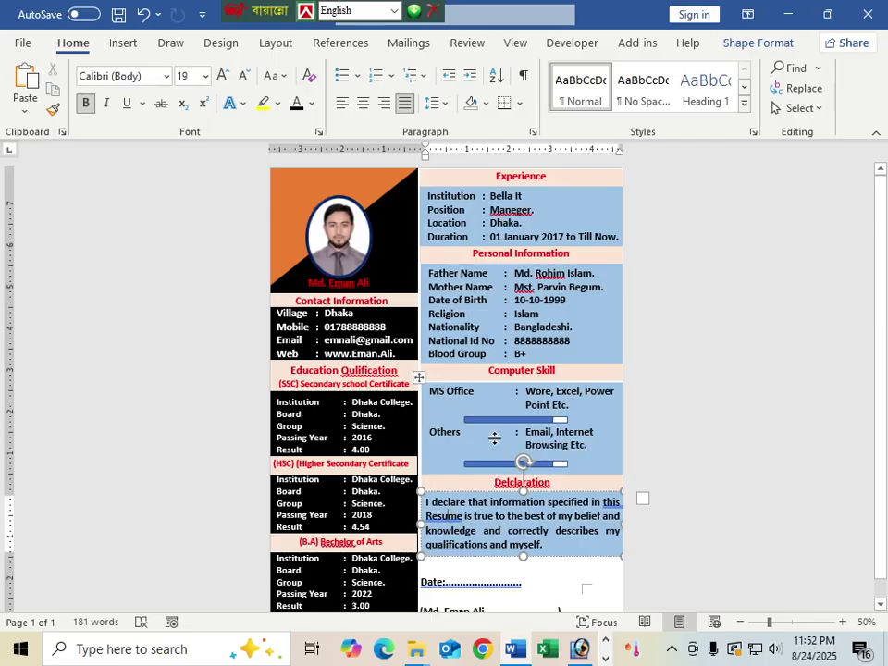
scroll(494, 438, "up", 4, "ctrl")
scroll(492, 438, "down", 4, "ctrl")
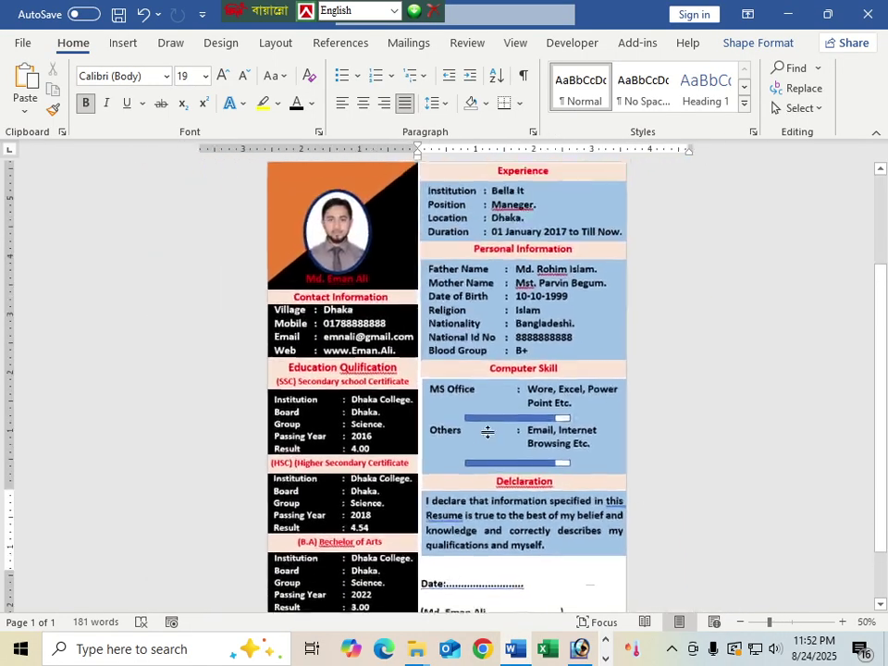
scroll(489, 431, "up", 6, "ctrl")
scroll(469, 333, "up", 3)
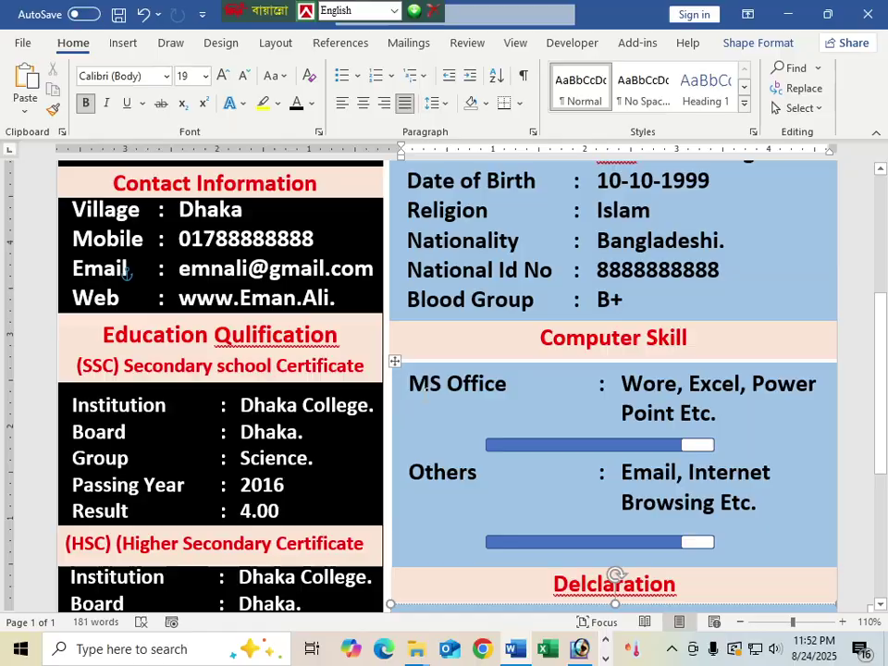
Step: Drag the MS Office row border down so the Others entry sits lower
left_click(451, 416)
left_click(404, 289)
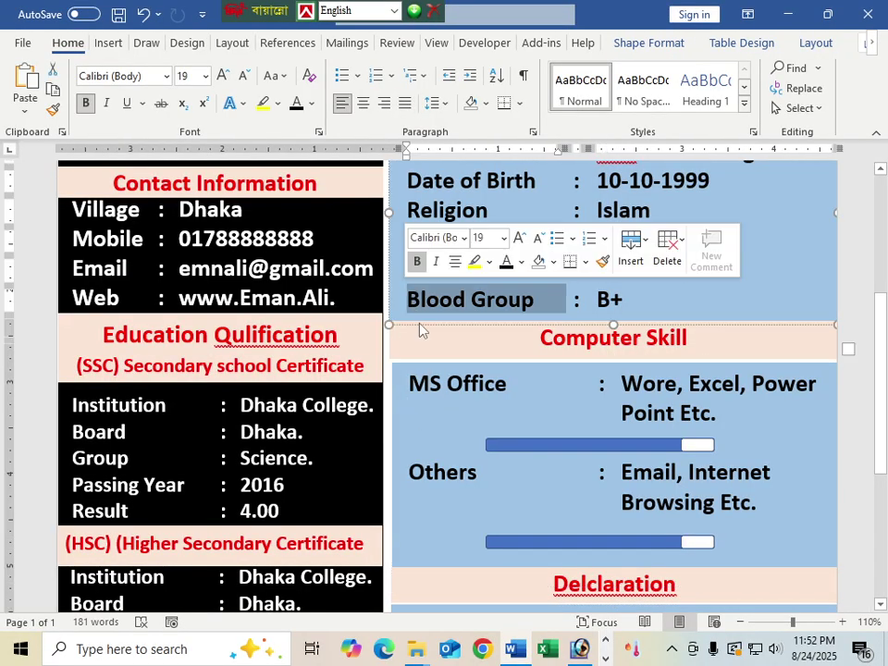
left_click(413, 386)
left_click_drag(395, 428, 392, 459)
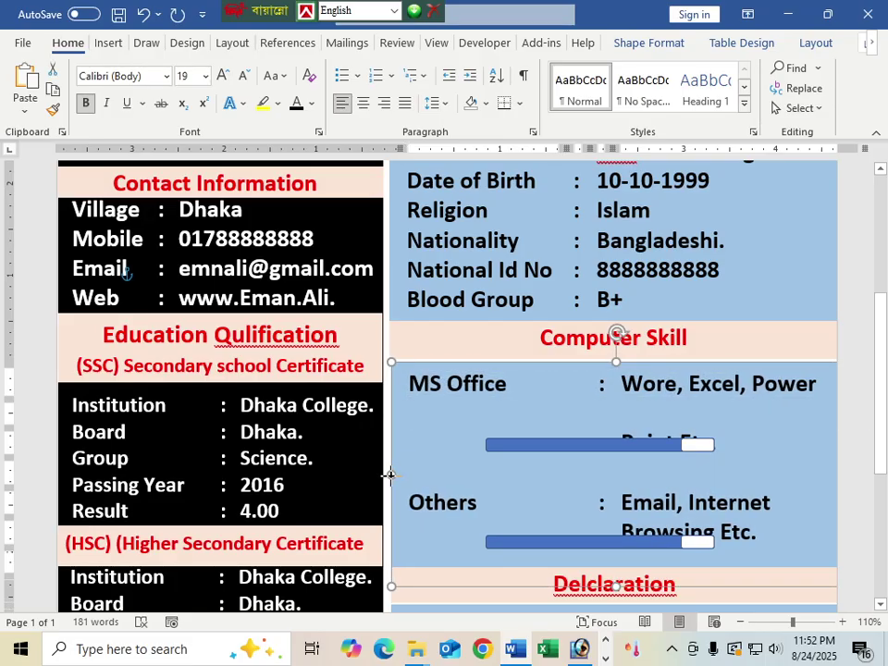
Step: Select the Personal Information heading box and place the cursor in its details
scroll(389, 475, "up", 3)
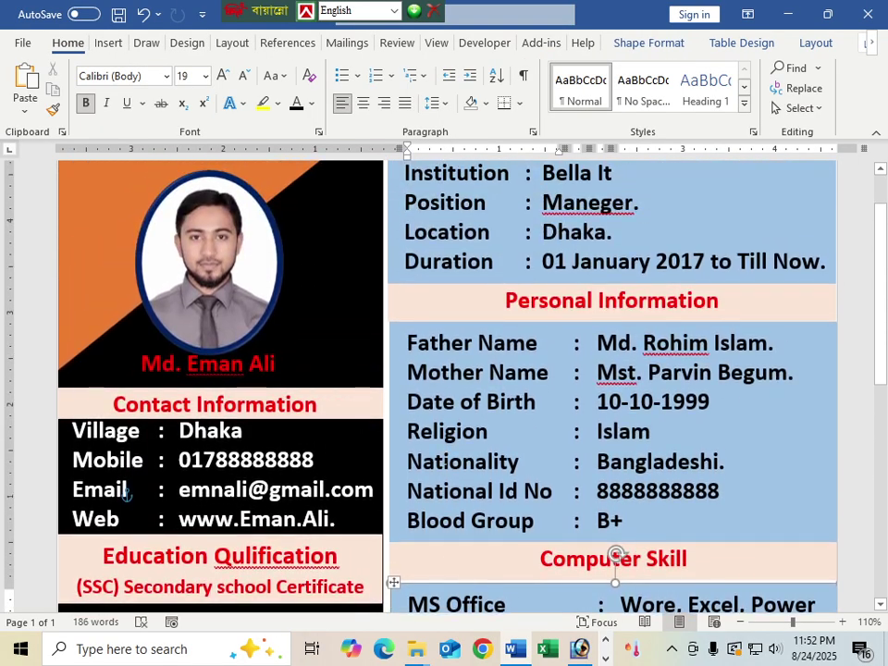
scroll(128, 497, "up", 1)
left_click(391, 388)
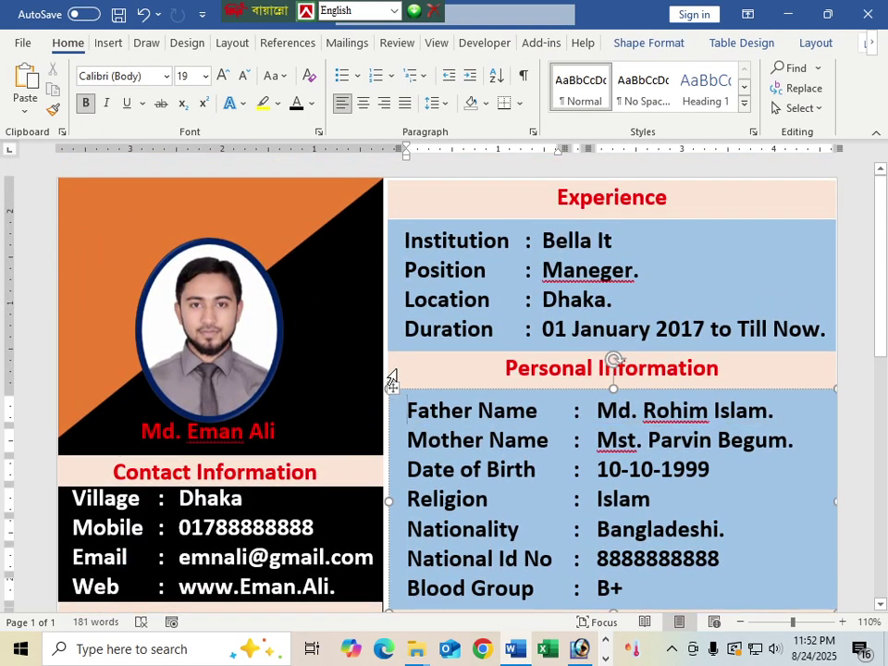
left_click(389, 368)
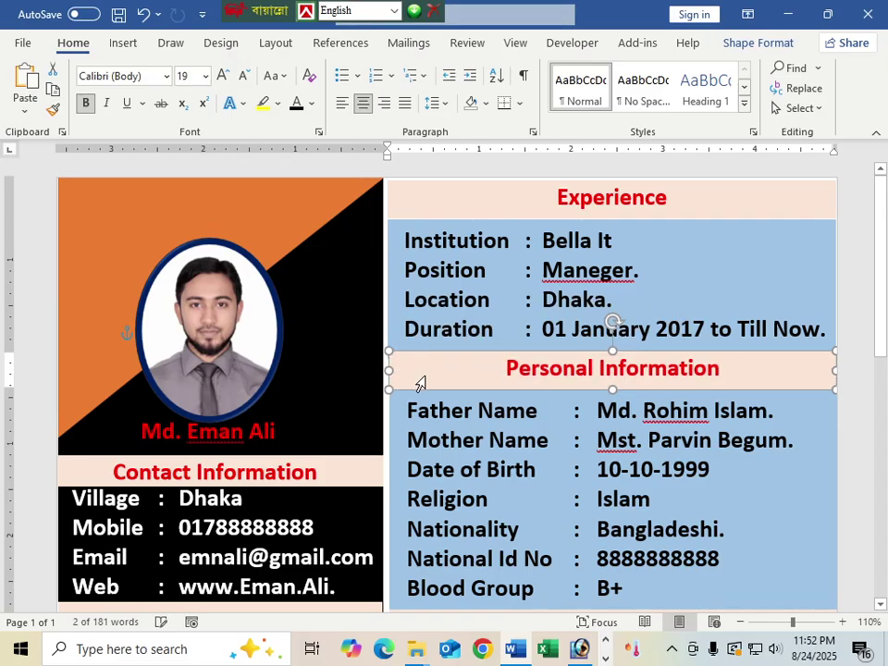
left_click(396, 382)
left_click(396, 370)
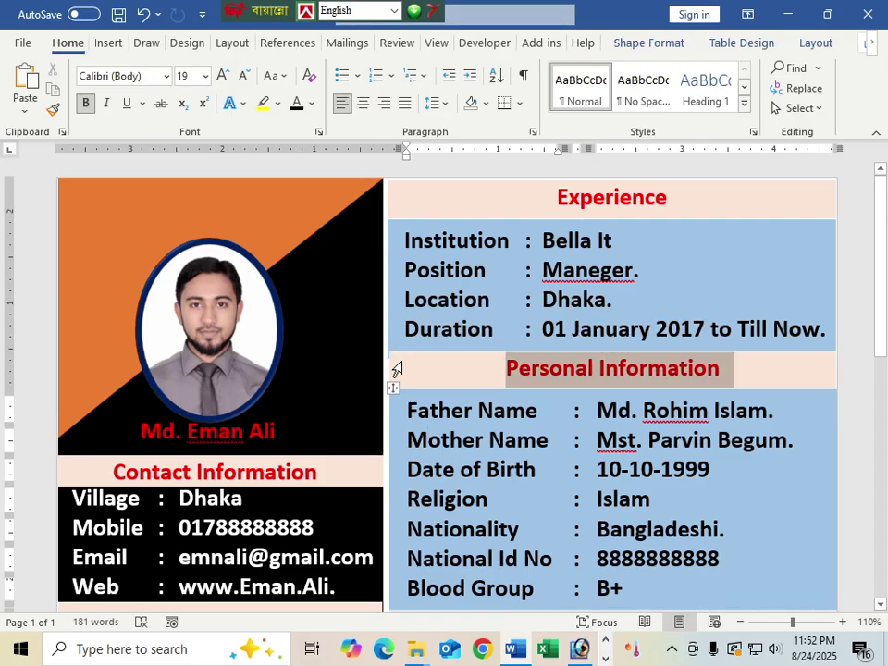
left_click(388, 370)
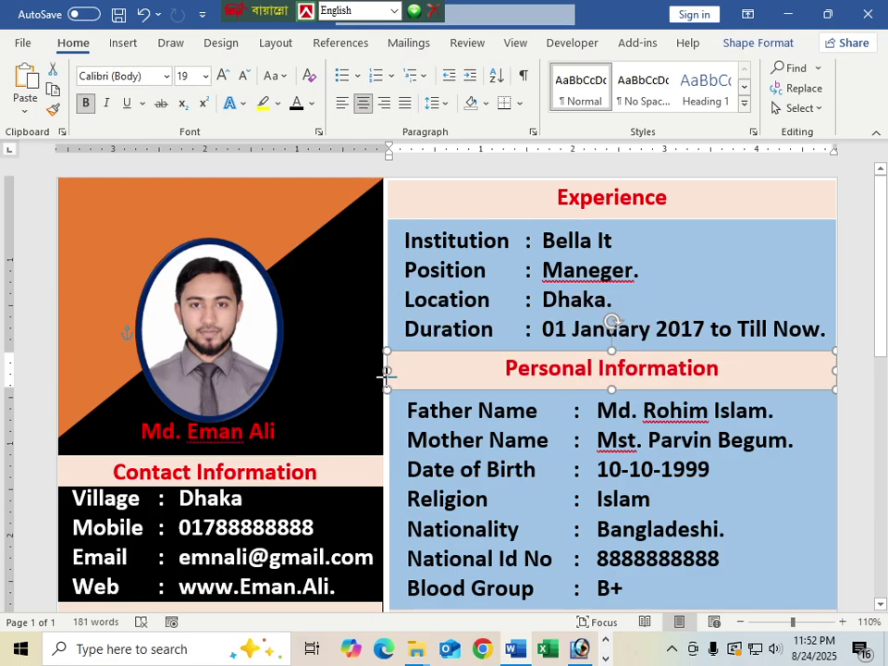
left_click(612, 365)
scroll(612, 364, "down", 3)
left_click(450, 266)
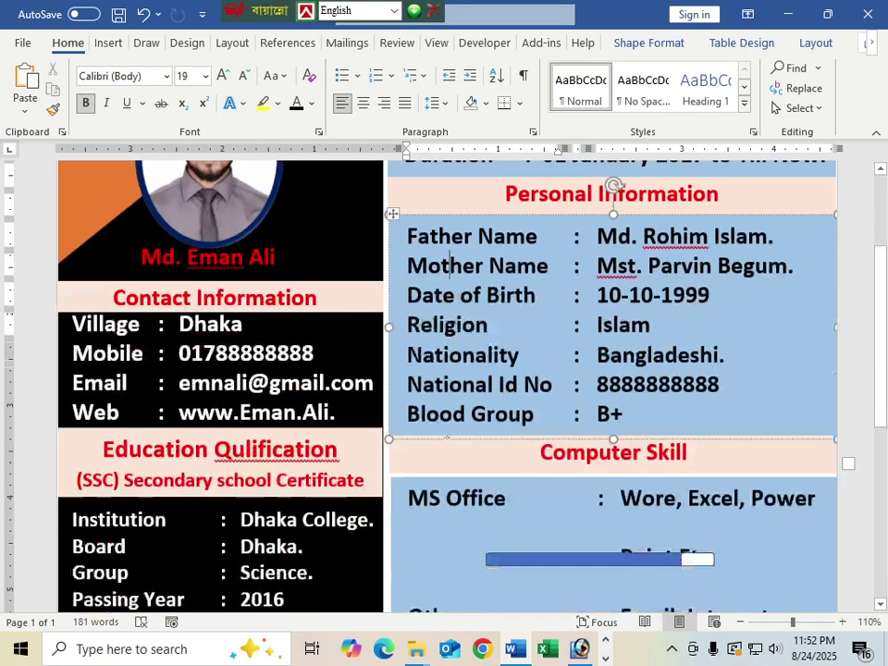
scroll(448, 439, "down", 7)
scroll(448, 439, "up", 10)
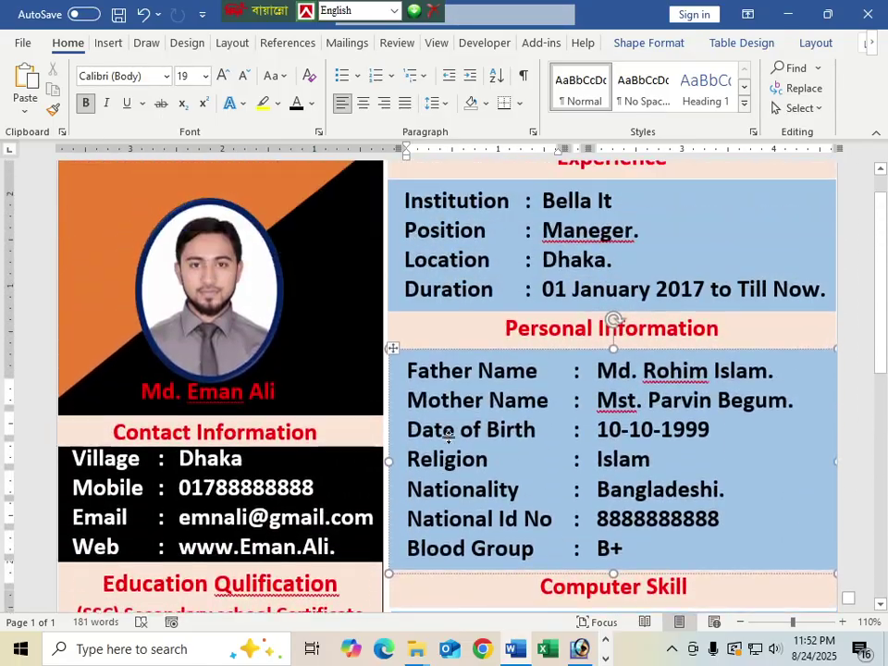
scroll(448, 438, "down", 7)
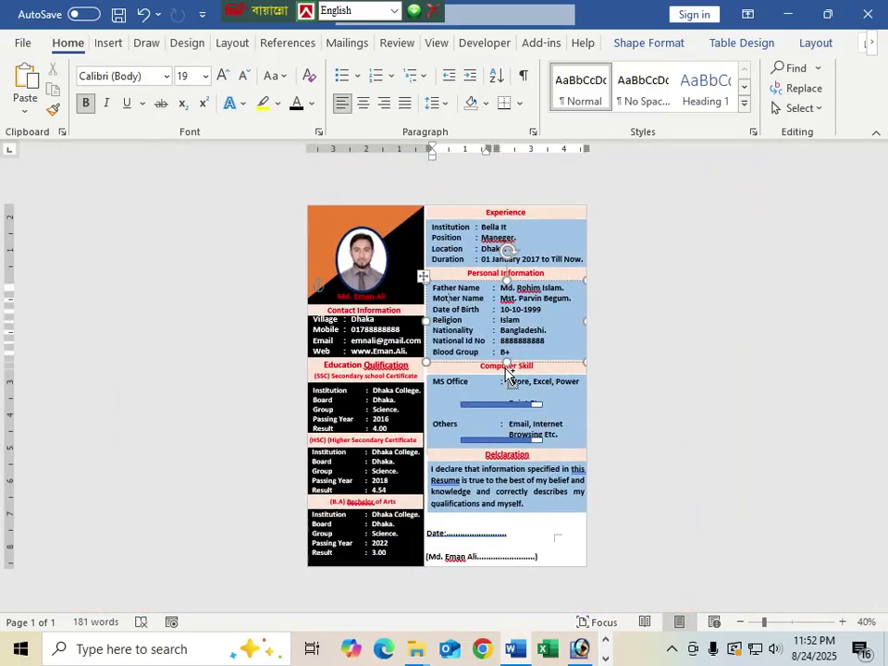
Step: Move the Others and MS Office skill bars slightly down below their labels
left_click(530, 525)
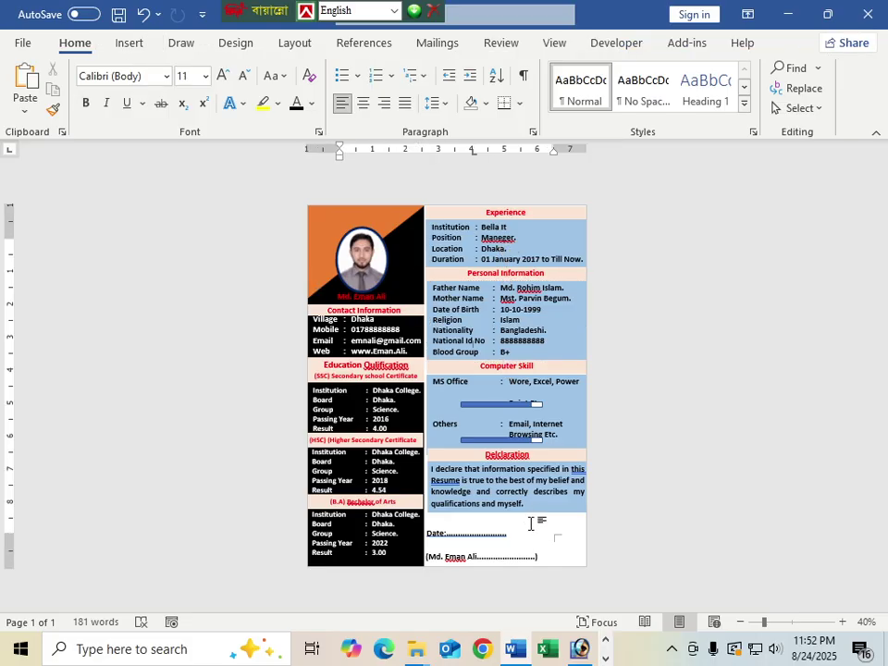
scroll(530, 524, "up", 3)
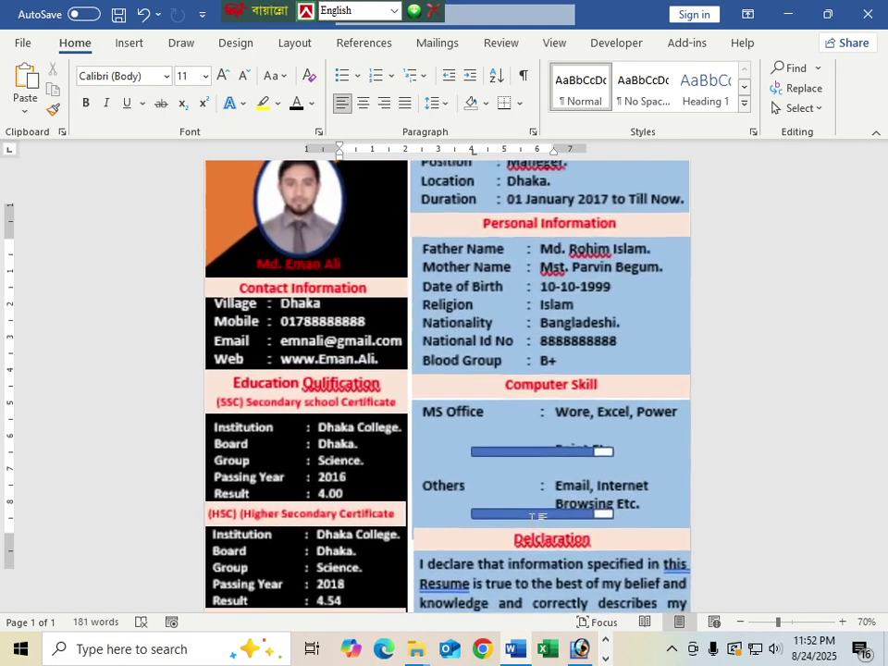
scroll(534, 525, "down", 2)
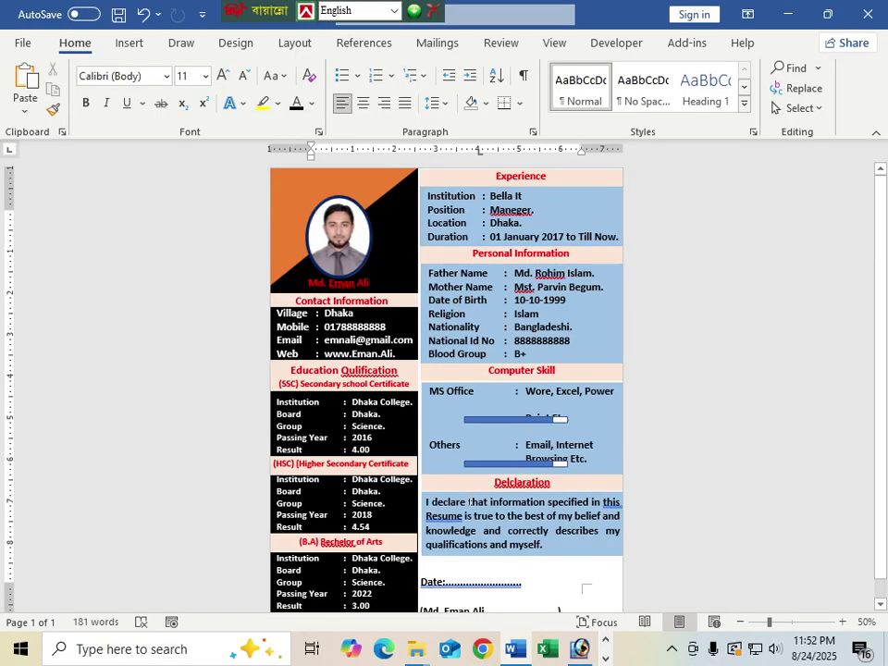
scroll(470, 499, "down", 2)
scroll(470, 499, "up", 2)
left_click(508, 464)
left_click_drag(509, 464, 508, 469)
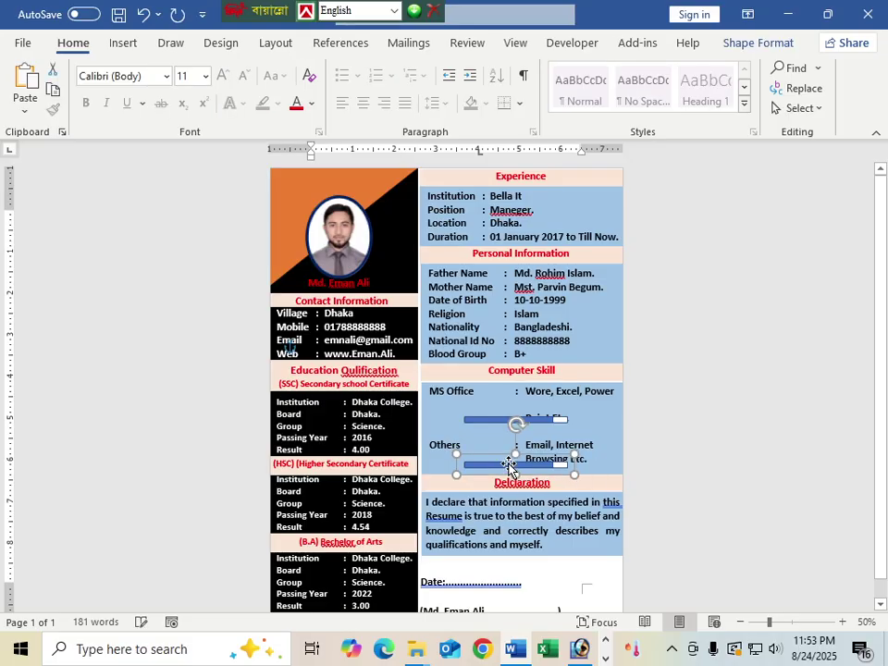
left_click(499, 418)
left_click_drag(499, 416, 500, 421)
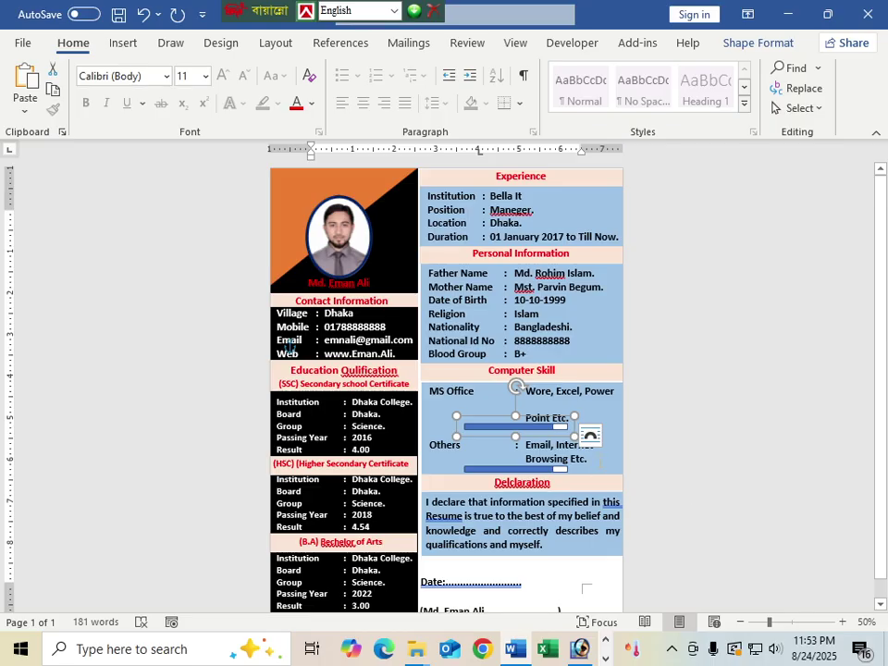
left_click(578, 441)
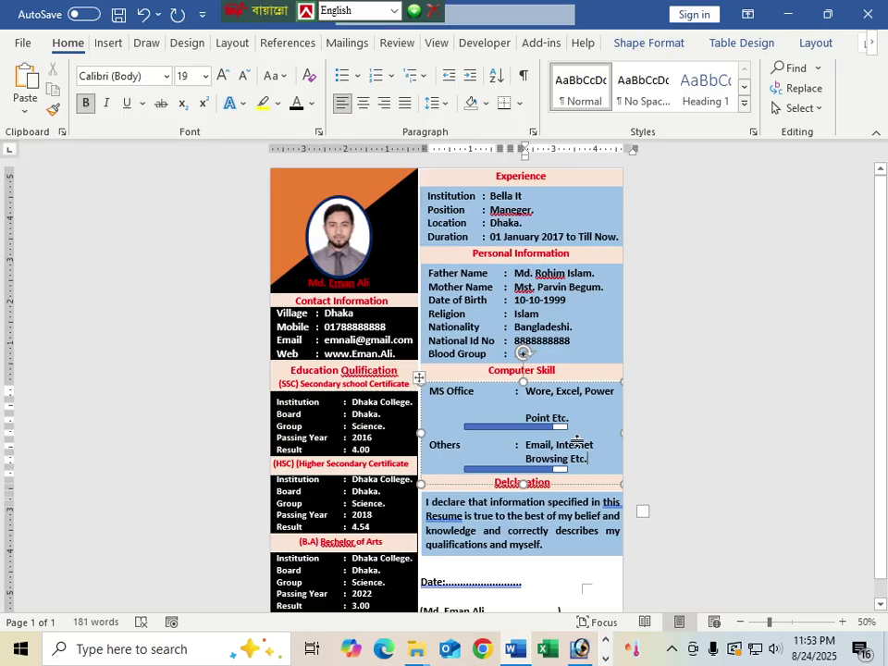
Step: Switch to the OBS recorder via the taskbar overflow icons
scroll(572, 440, "down", 1)
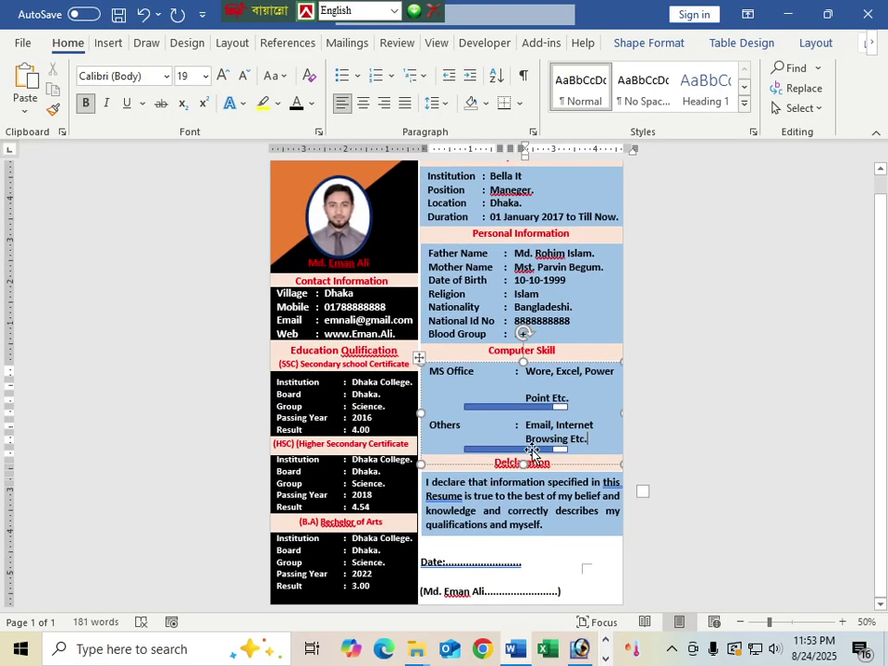
left_click(605, 641)
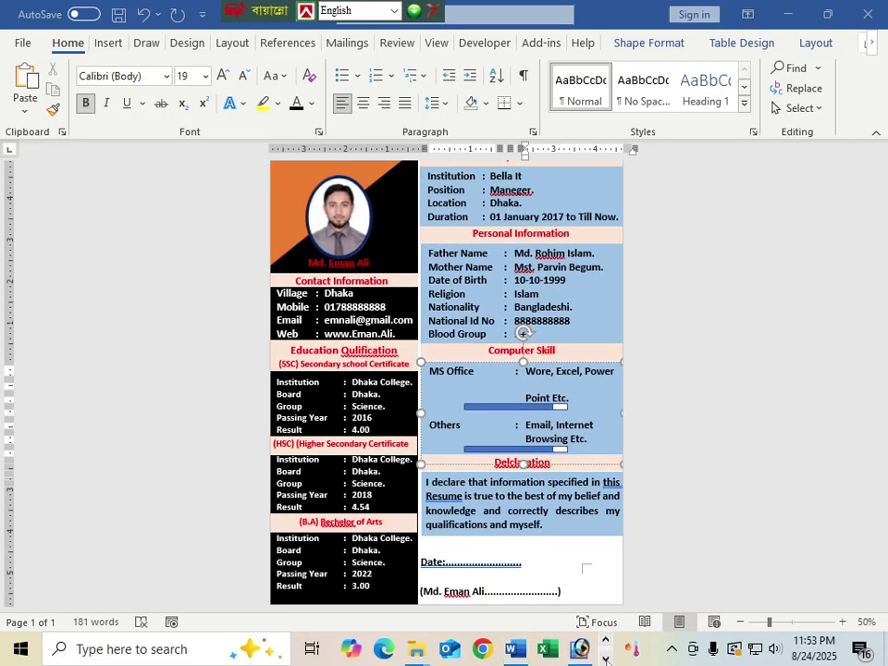
left_click(606, 658)
left_click(400, 650)
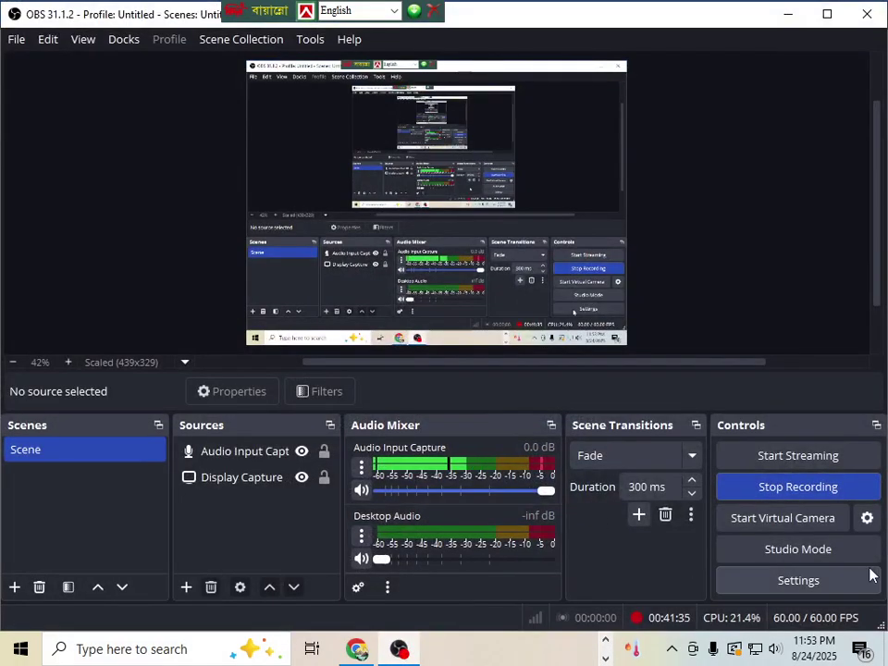